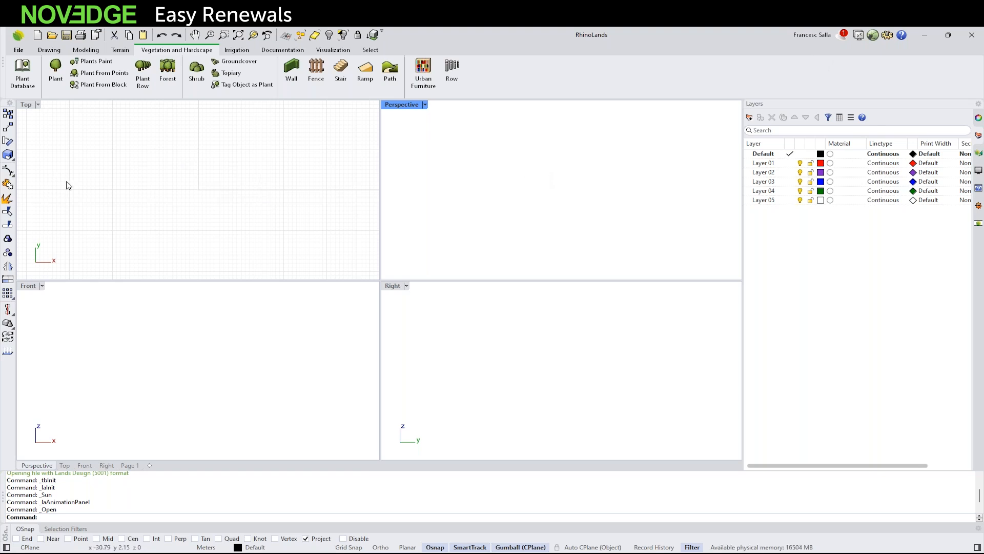
# - Examine the available tools for drawing, modeling, terrain, vegetation and hardscape, irrigation, documentation, visualization and selection
pyautogui.click(49, 51)
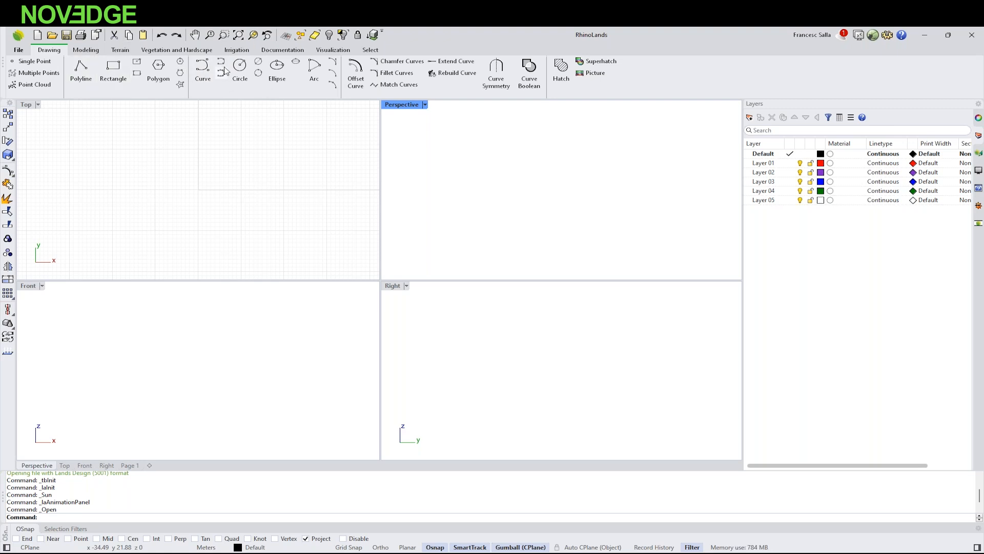
pyautogui.click(86, 50)
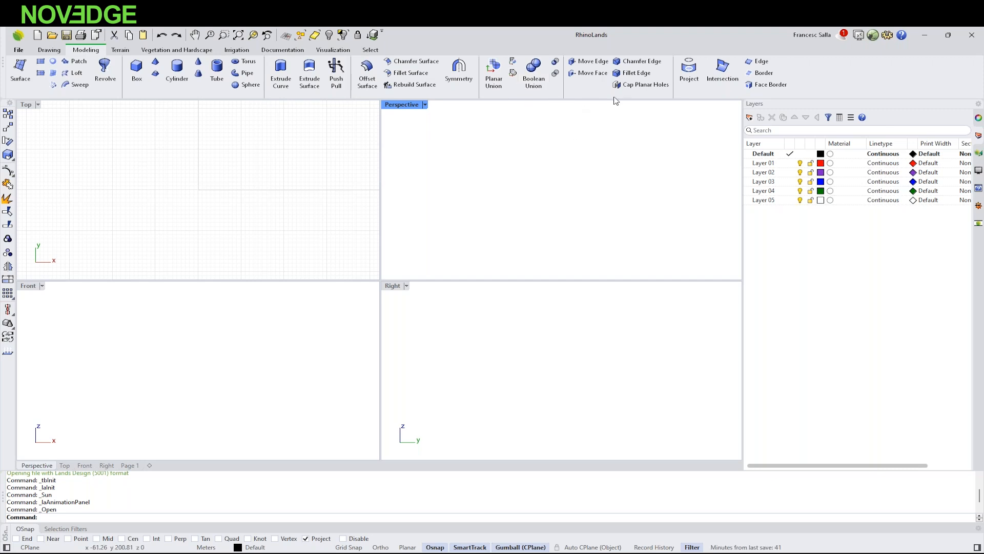
pyautogui.click(121, 50)
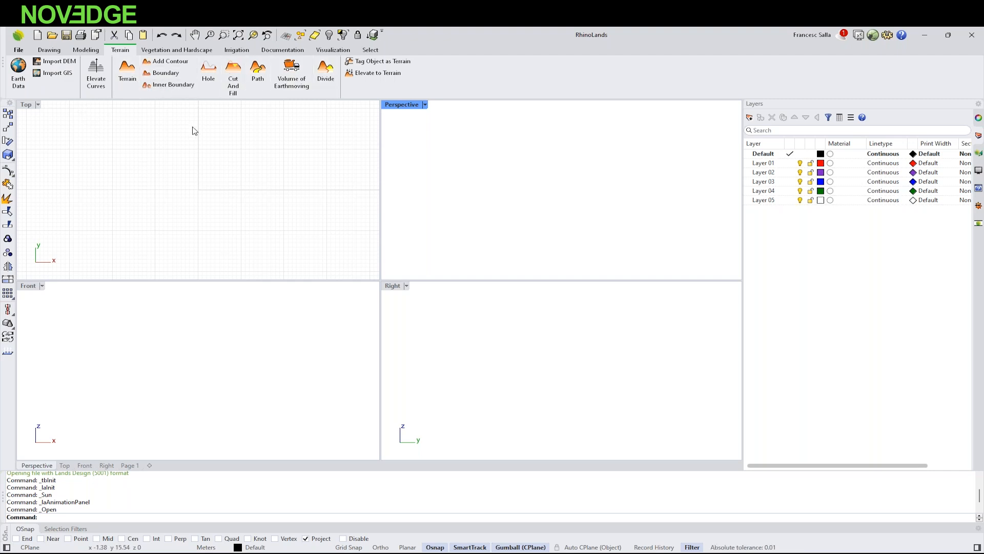
pyautogui.click(177, 50)
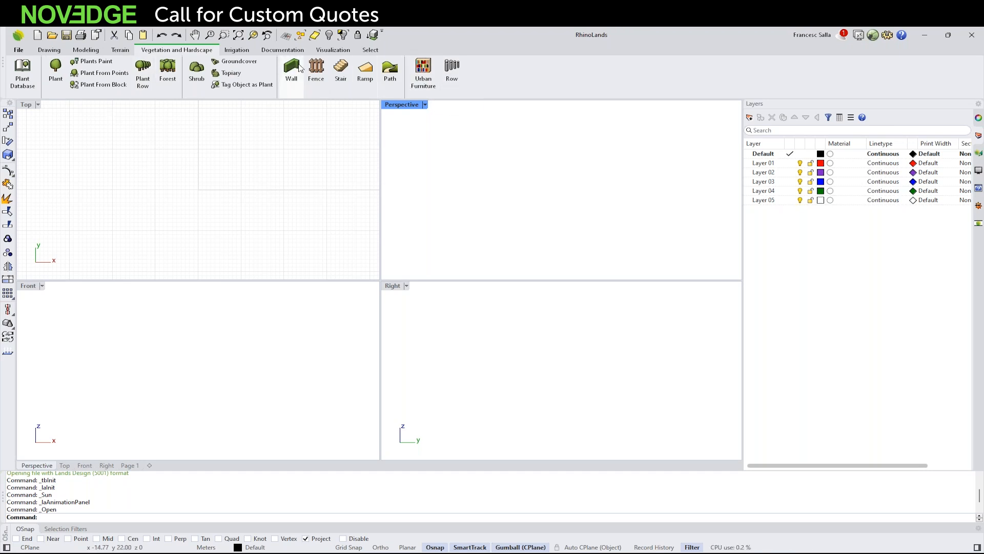
pyautogui.click(243, 51)
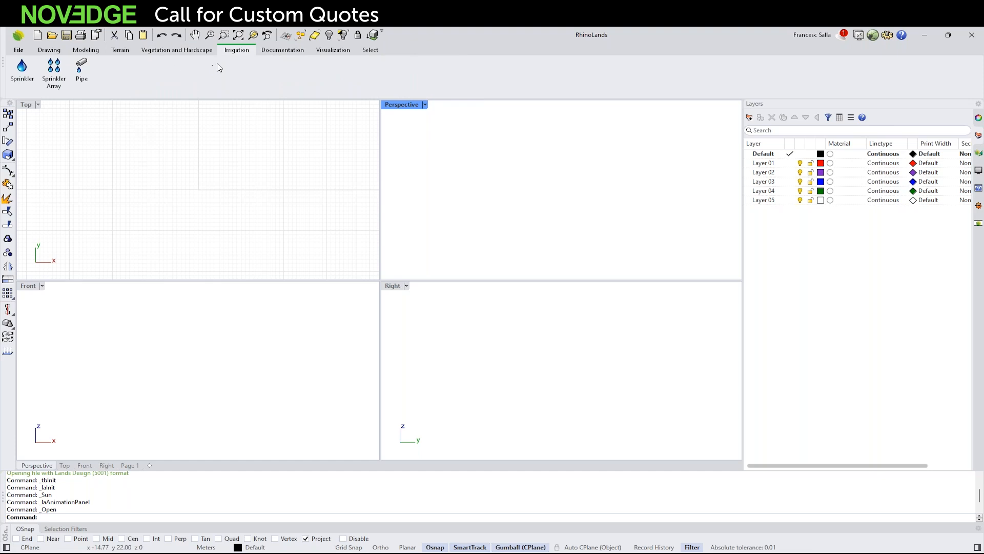
pyautogui.click(270, 51)
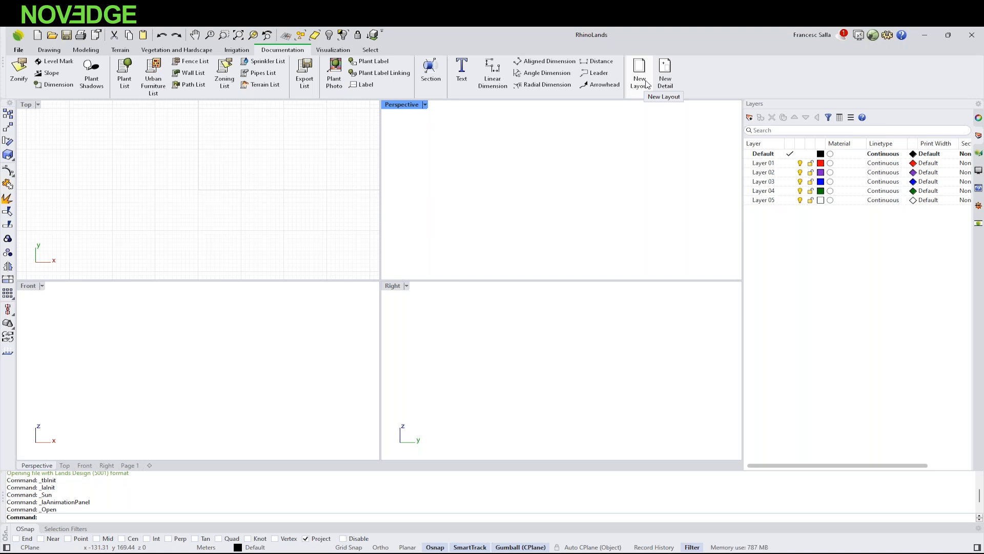
pyautogui.click(334, 50)
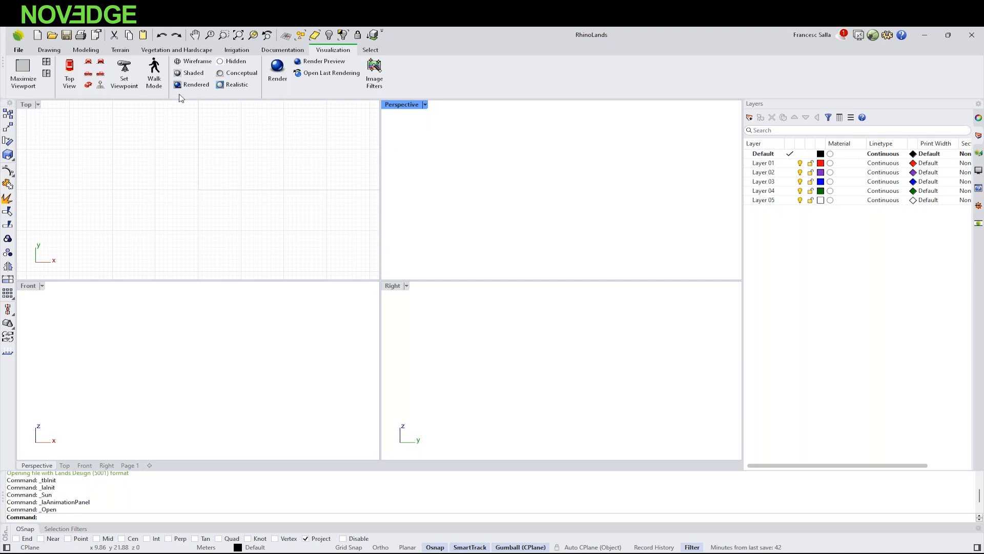
pyautogui.click(370, 50)
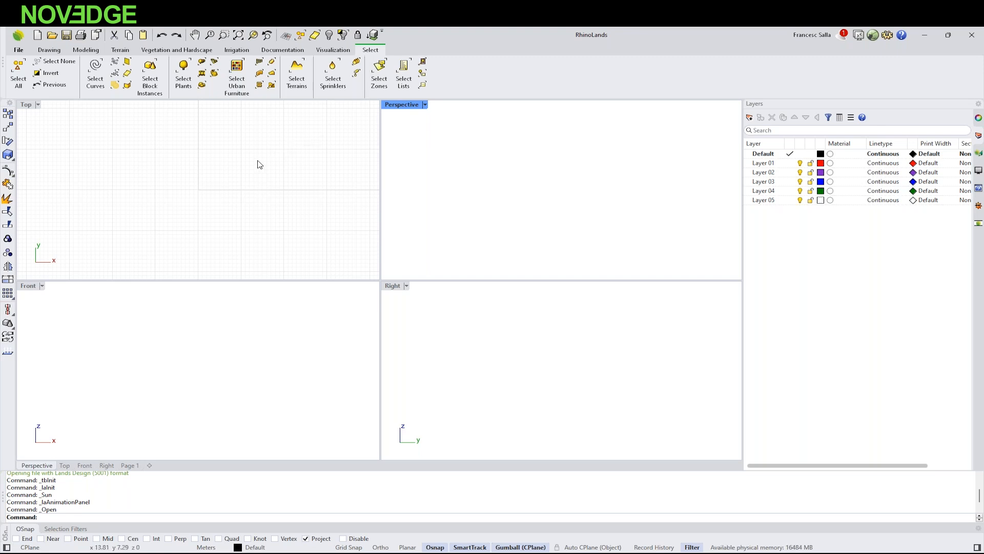
pyautogui.click(20, 51)
pyautogui.click(45, 51)
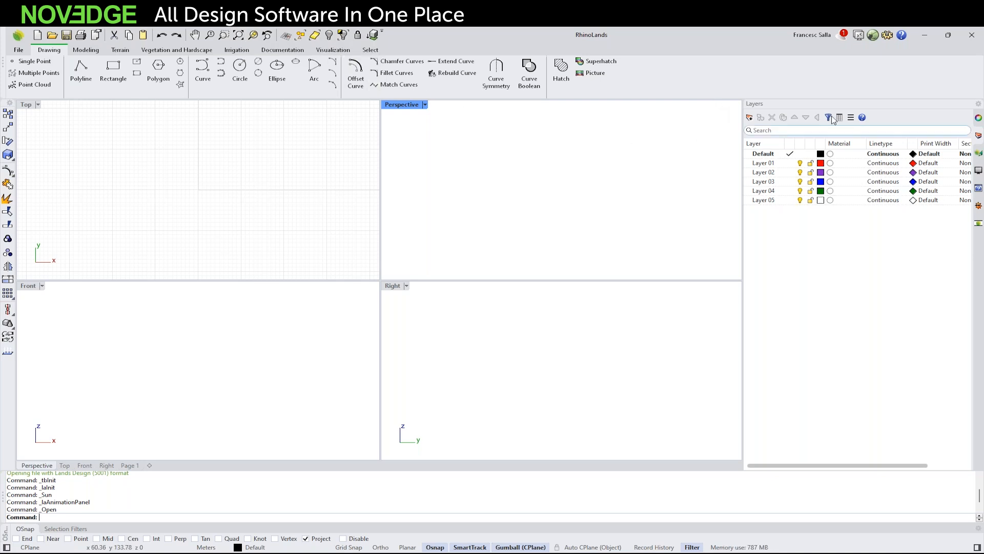
# - Review the layer list, the Perspective viewport's properties and the plant display settings
pyautogui.click(800, 154)
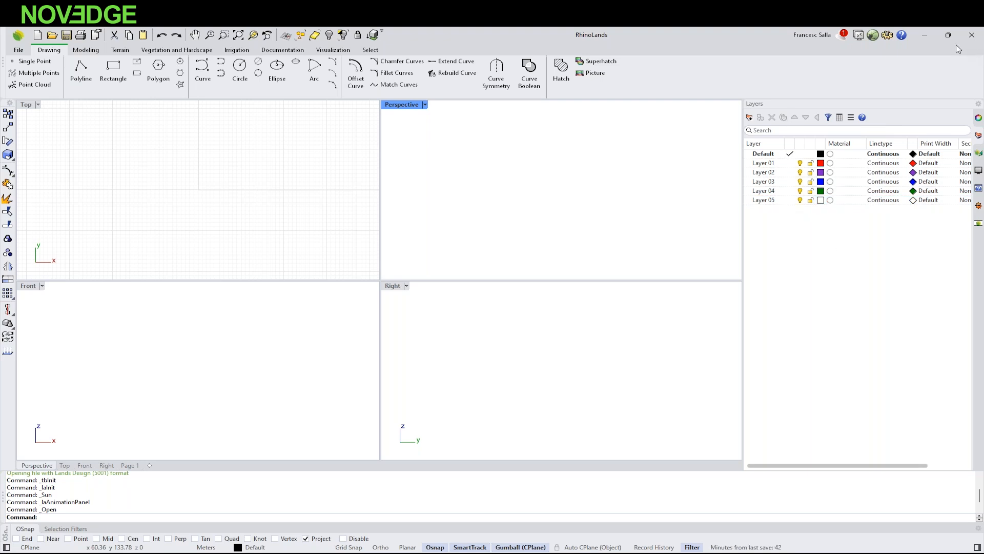
pyautogui.click(978, 119)
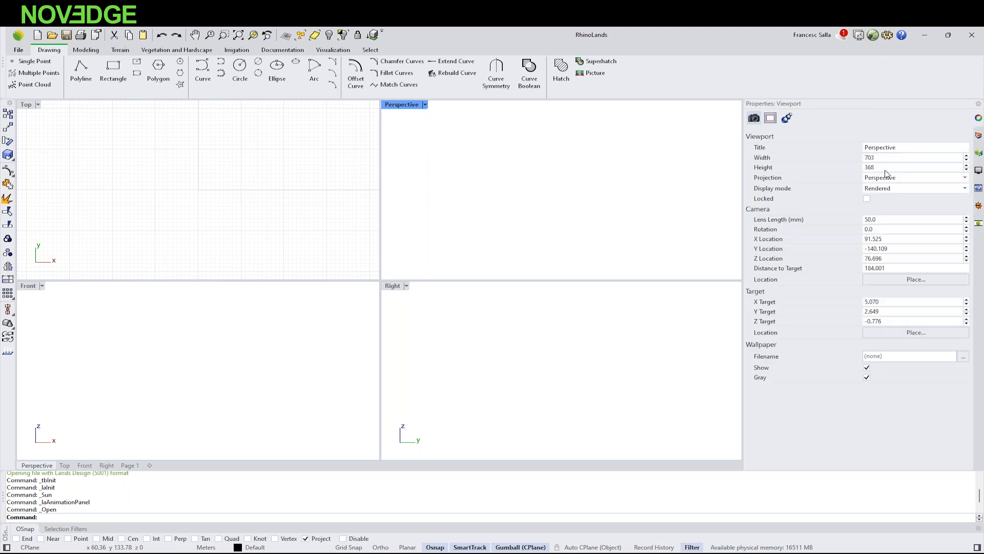
pyautogui.click(979, 152)
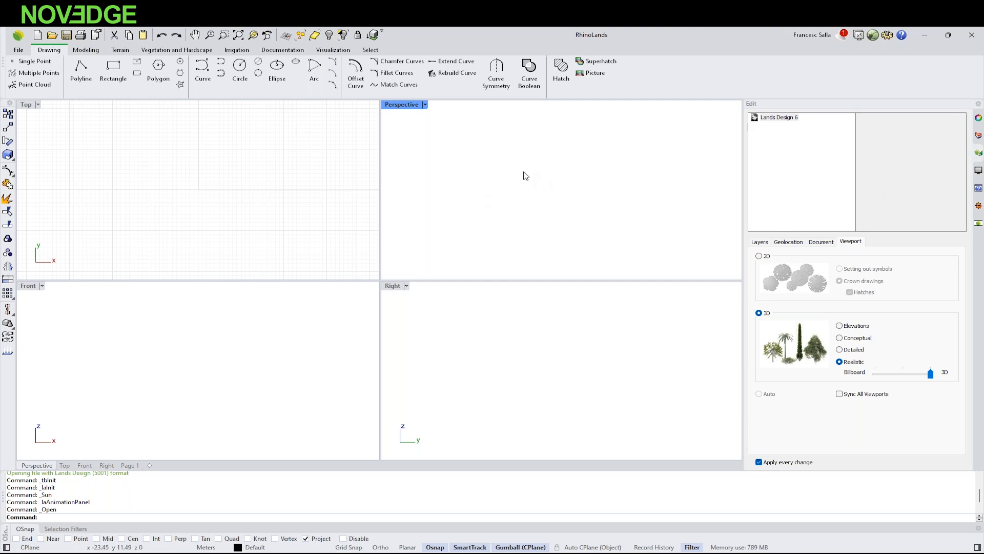
pyautogui.click(133, 176)
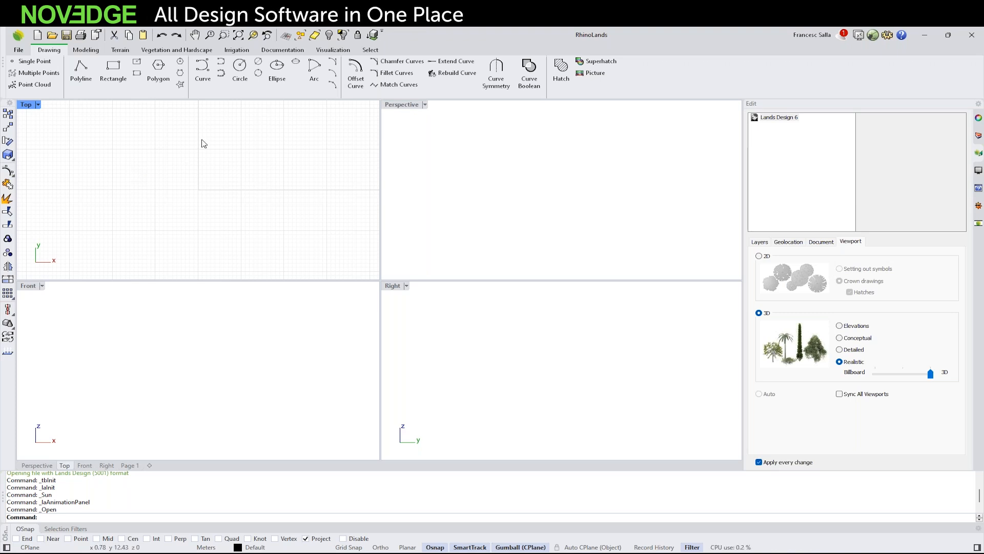
# - Open the 2D Curves DWG file with the default import options, keeping model and layout units in millimeters
pyautogui.click(23, 54)
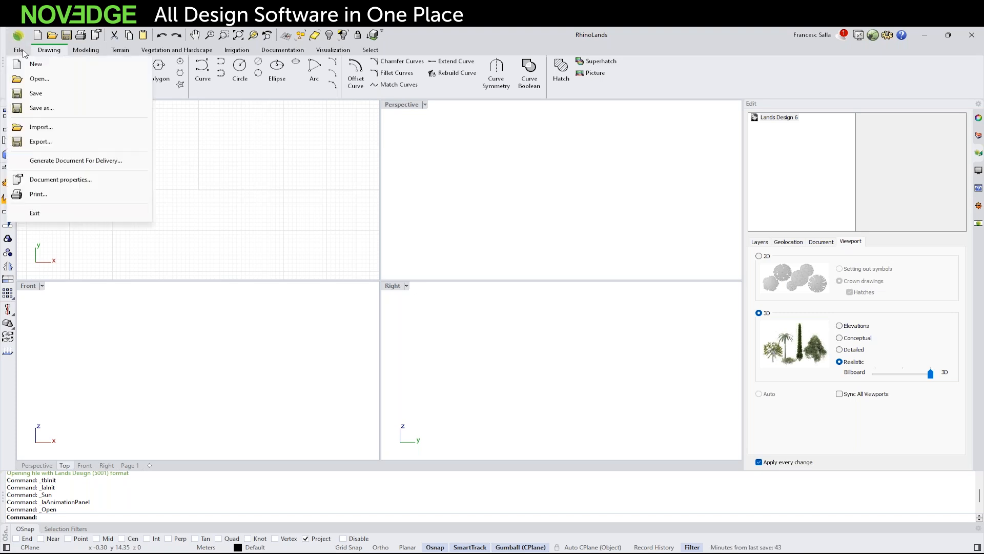
pyautogui.click(38, 78)
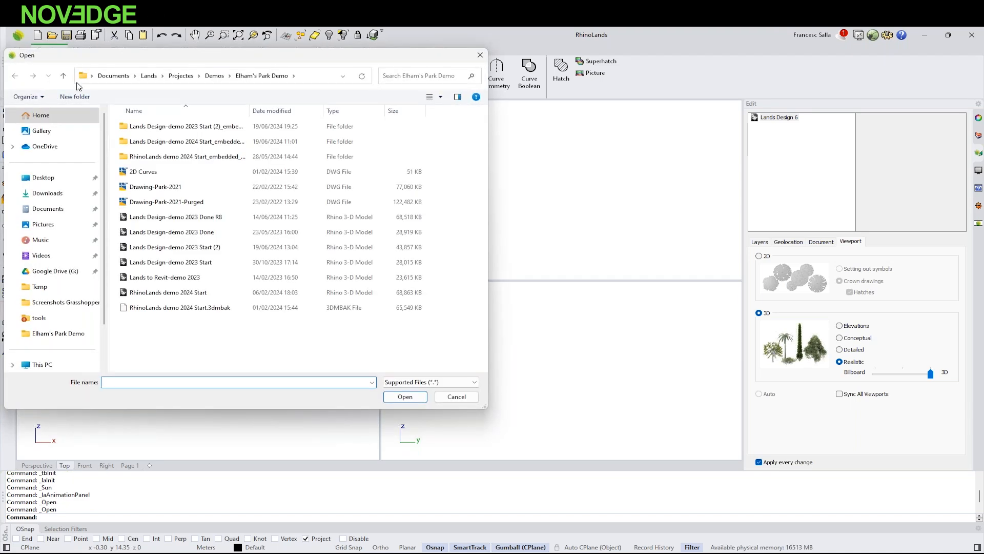
pyautogui.click(146, 175)
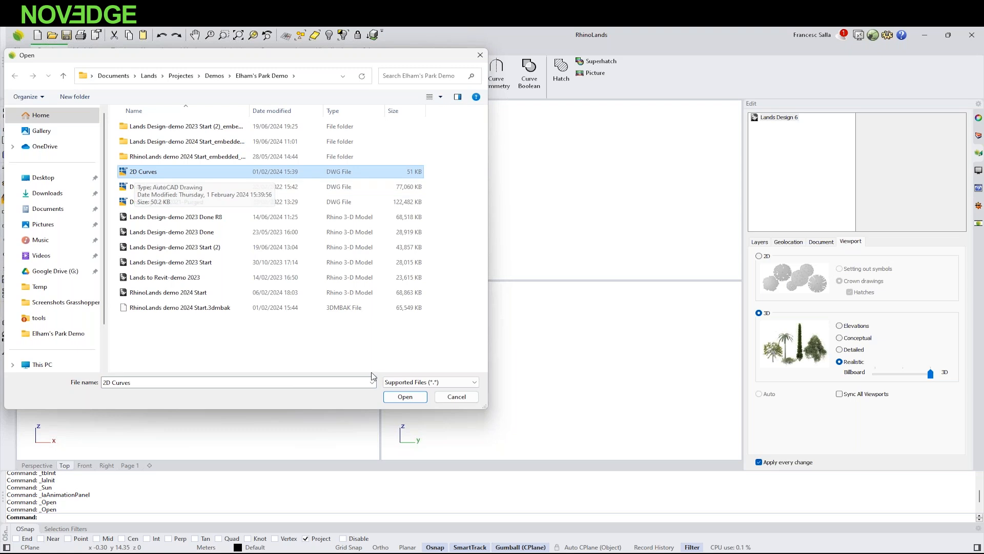
pyautogui.click(405, 396)
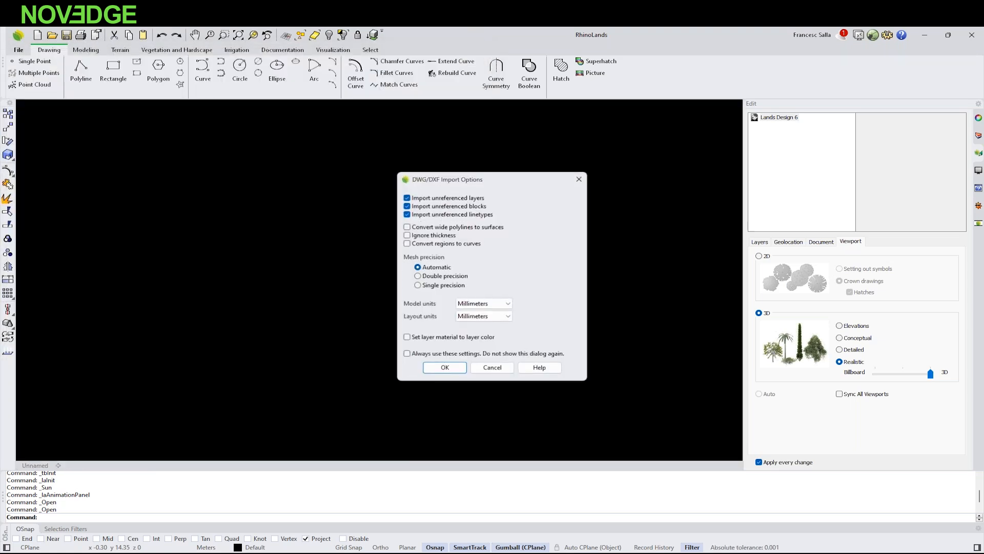
pyautogui.moveTo(437, 184); pyautogui.dragTo(421, 180)
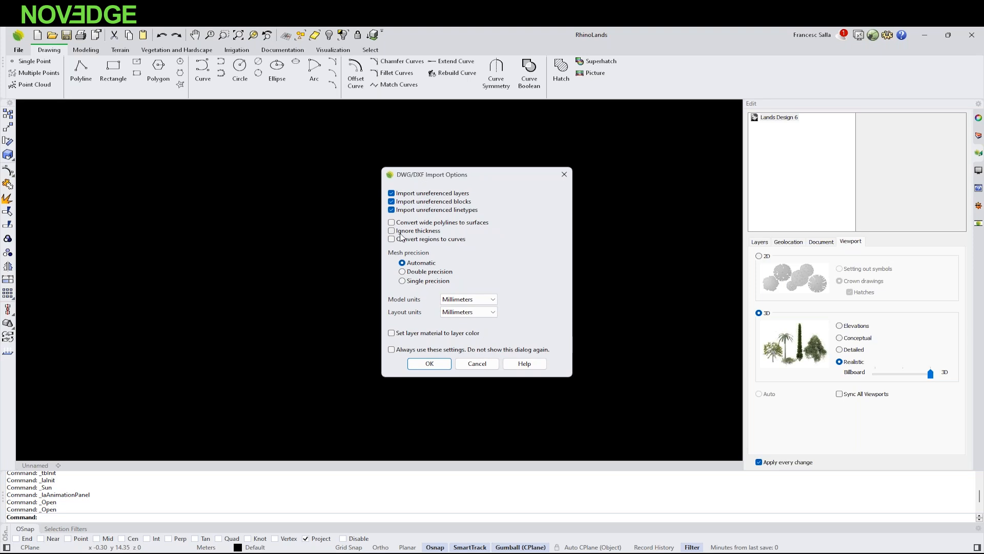
pyautogui.click(436, 364)
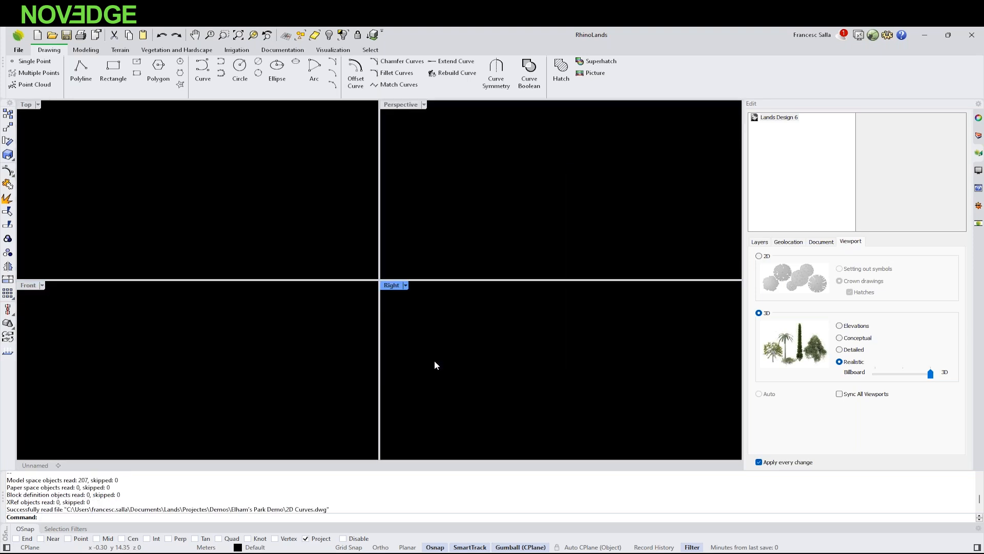
pyautogui.moveTo(477, 214)
pyautogui.mouseDown(button='right')
pyautogui.moveTo(491, 189)
pyautogui.moveTo(513, 184)
pyautogui.moveTo(501, 193)
pyautogui.mouseUp(button='right')
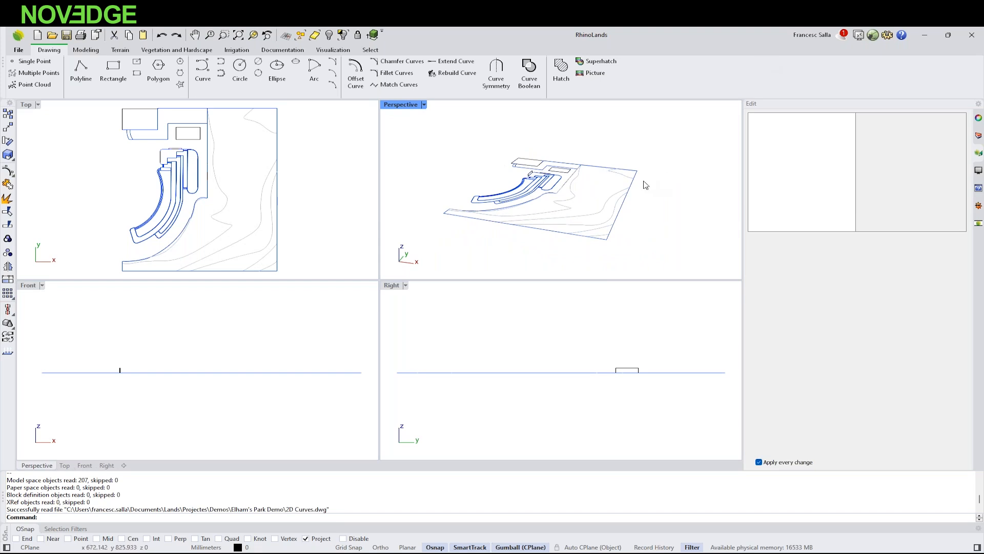
# - Toggle the visibility of the Topography and Layout layers off and on to check what they contain
pyautogui.click(978, 136)
pyautogui.click(801, 164)
pyautogui.click(801, 164)
pyautogui.click(801, 173)
pyautogui.click(801, 173)
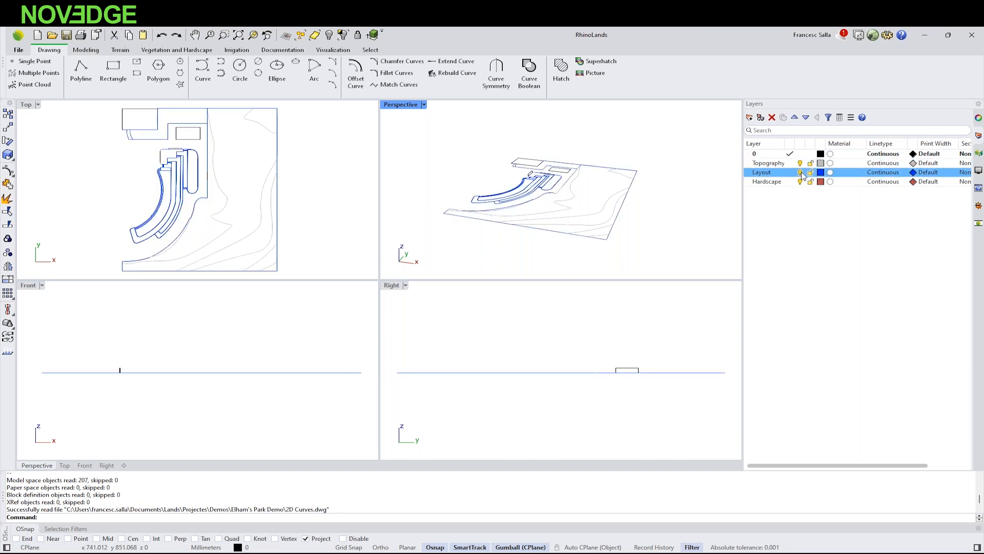
# - Raise the straight boundary line on the site's east side vertically above the ground plane, leaving it deselected
pyautogui.moveTo(679, 192); pyautogui.dragTo(612, 167, button='right')
pyautogui.click(636, 188)
pyautogui.moveTo(613, 177); pyautogui.dragTo(613, 141)
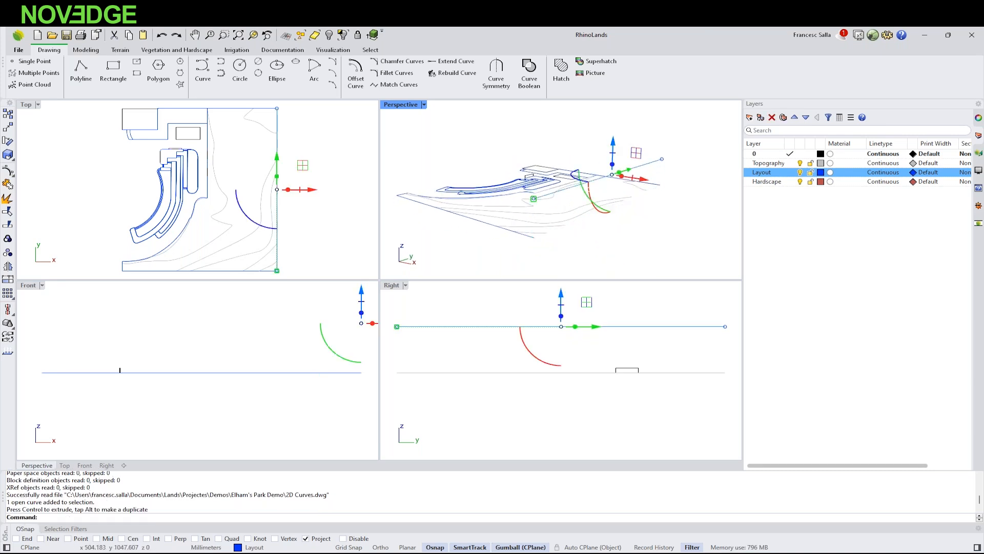
pyautogui.moveTo(609, 138); pyautogui.dragTo(591, 140, button='right')
pyautogui.press('F10')
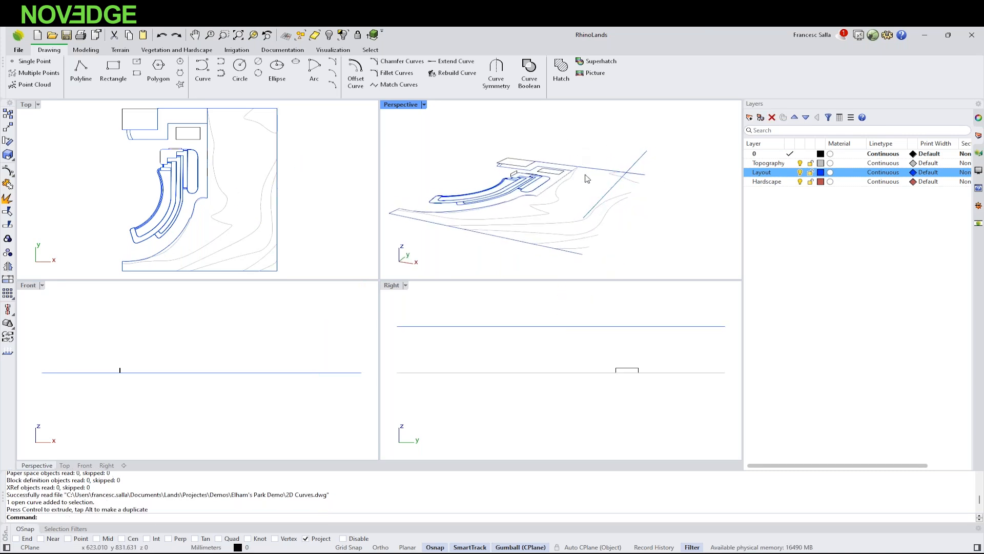
pyautogui.moveTo(567, 169)
pyautogui.mouseDown(button='right')
pyautogui.moveTo(559, 185)
pyautogui.moveTo(580, 154)
pyautogui.mouseUp(button='right')
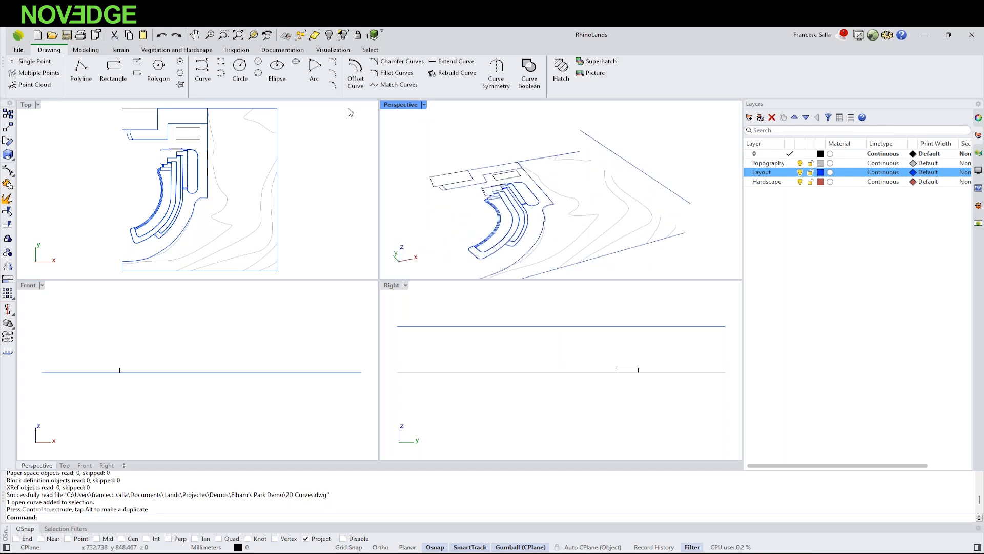
# - Maximize the Perspective viewport and inspect the imported site curves from different angles
pyautogui.doubleClick(401, 104)
pyautogui.moveTo(317, 146); pyautogui.dragTo(313, 208, button='right')
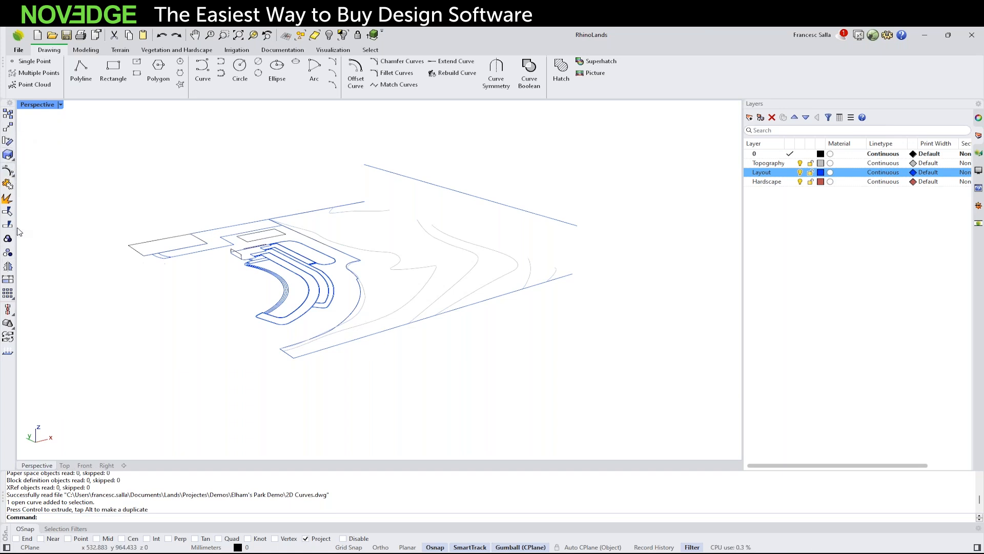
pyautogui.moveTo(294, 257); pyautogui.dragTo(371, 259, button='right')
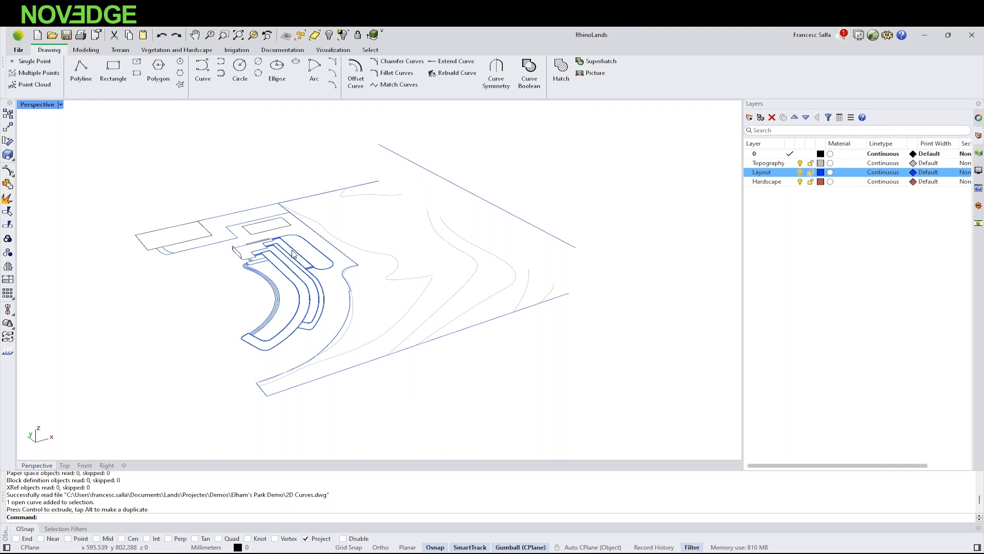
# - Switch to the RhinoLands window with the Lands Design-demo 2023 Start (2) model and inspect the finished park
pyautogui.press('super+Tab')
pyautogui.click(600, 152)
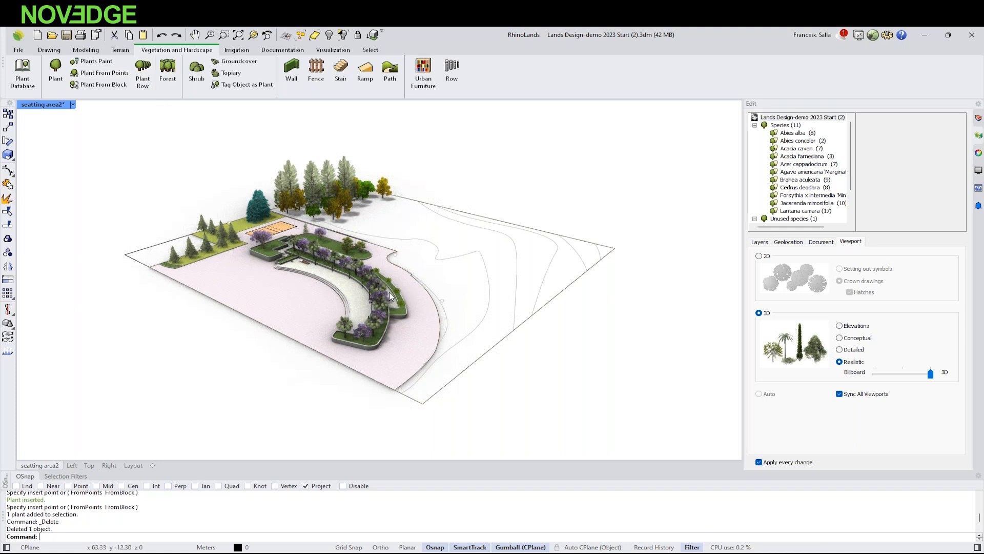
pyautogui.moveTo(445, 279); pyautogui.dragTo(170, 374, button='right')
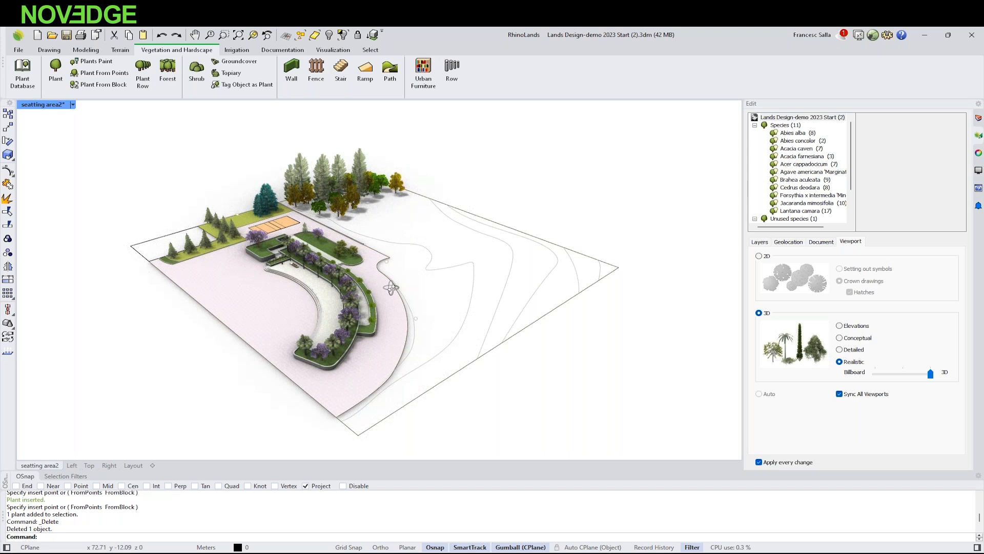
pyautogui.moveTo(391, 288); pyautogui.dragTo(382, 321, button='right')
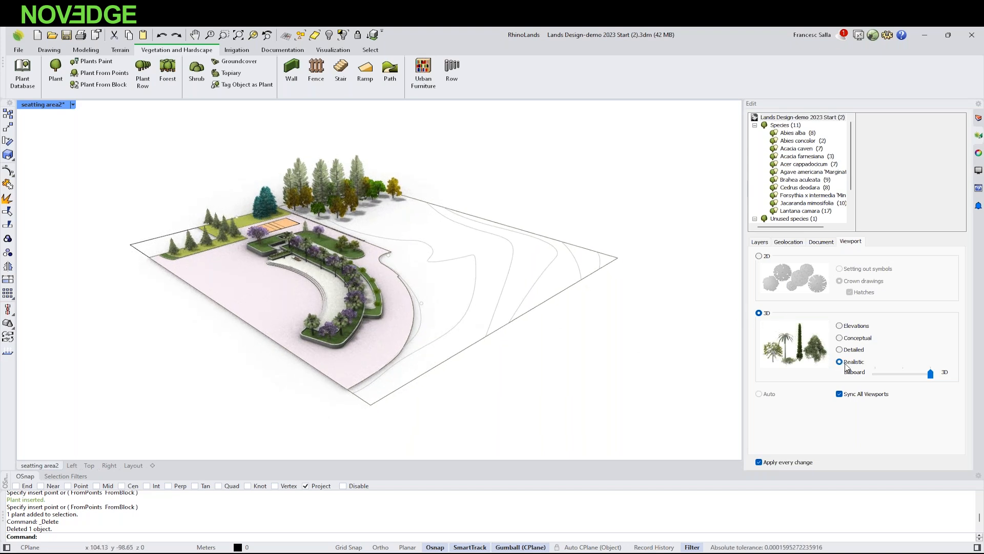
# - Compare the plants' 3D display as Elevations, Conceptual and Detailed, finishing with Realistic
pyautogui.click(840, 326)
pyautogui.click(839, 326)
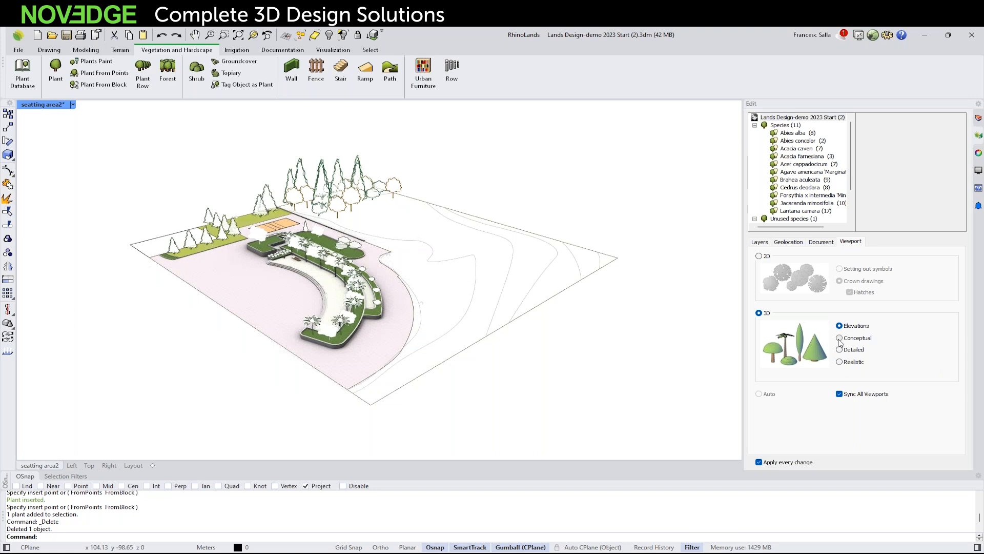
pyautogui.click(840, 339)
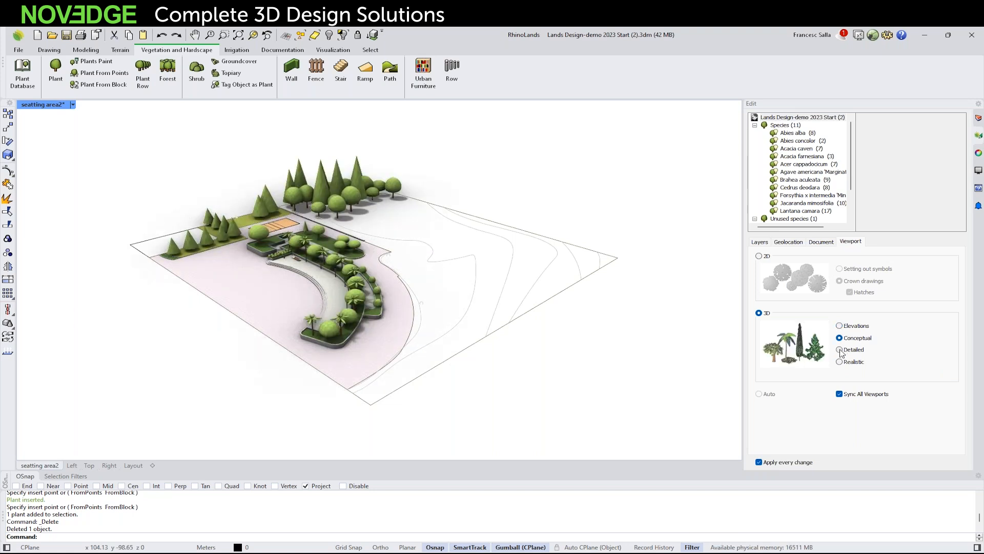
pyautogui.click(840, 351)
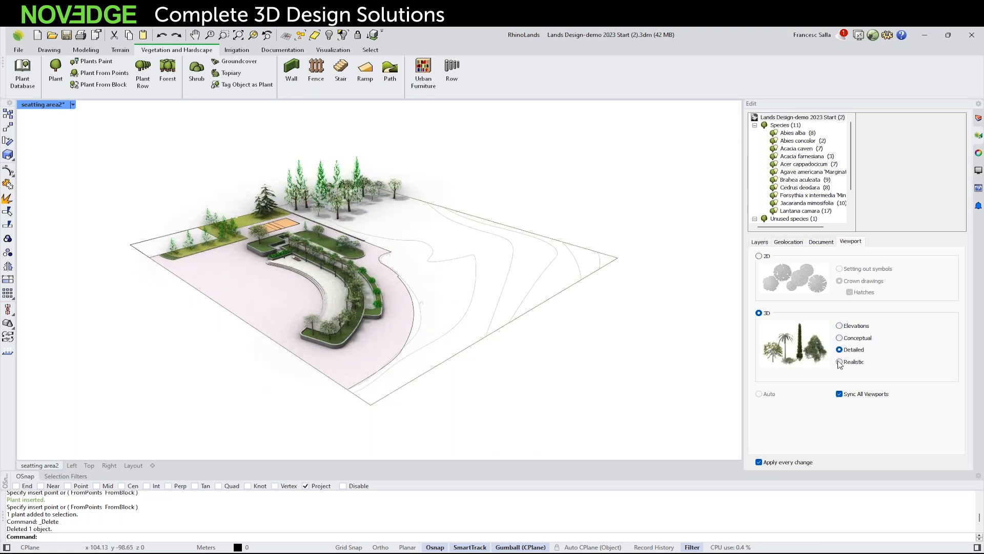
pyautogui.click(839, 362)
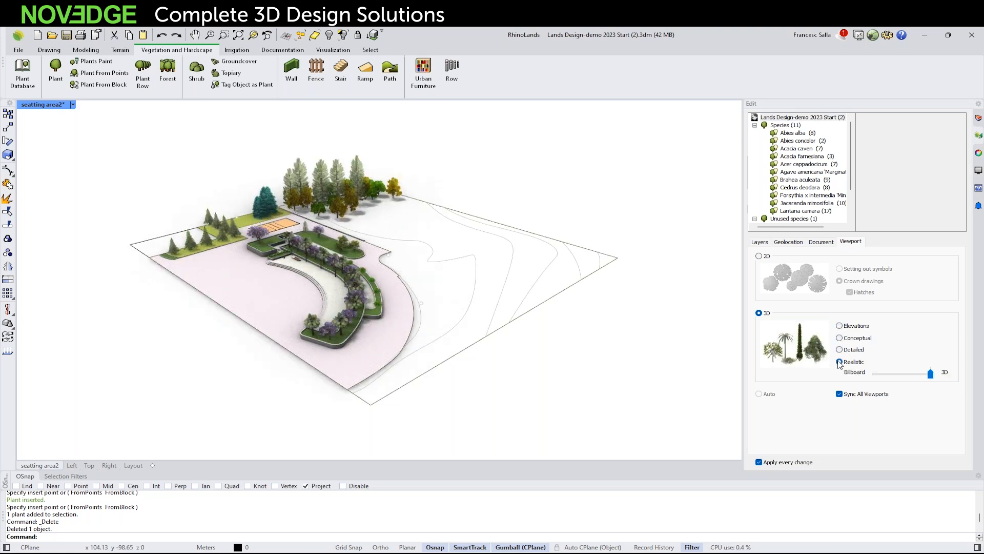
# - Restore the four-viewport layout and set the plant display to 2D in all viewports
pyautogui.doubleClick(53, 107)
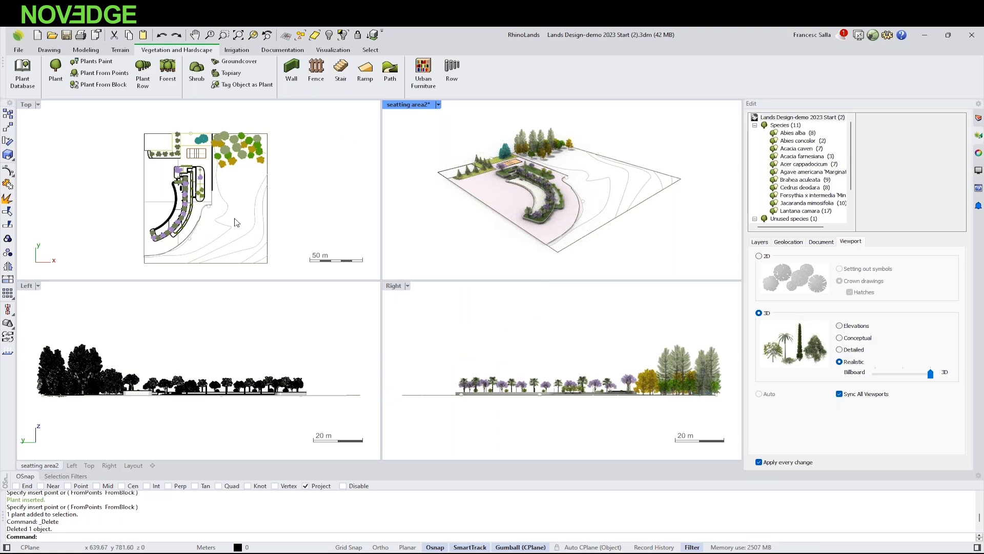
pyautogui.click(759, 257)
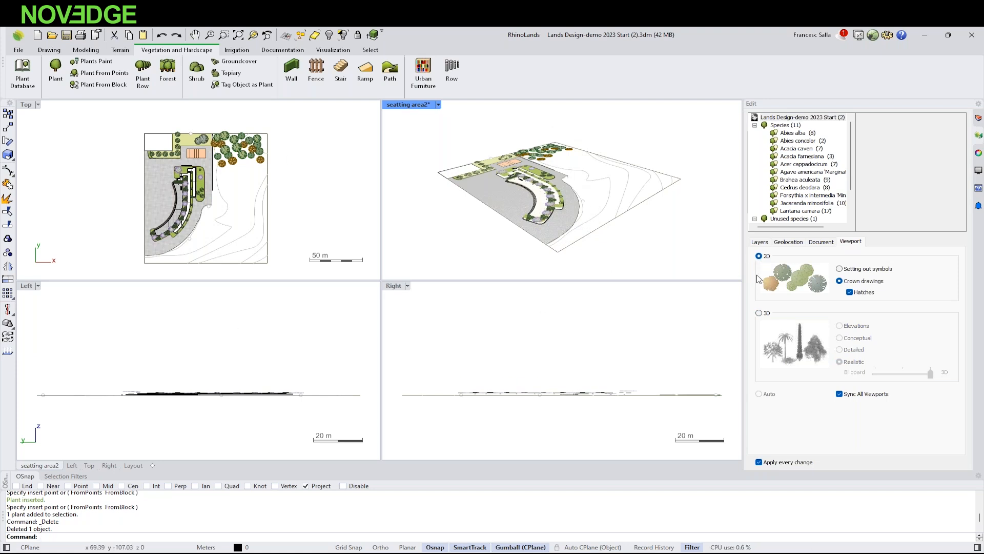
# - Display the plants in 3D with viewport syncing off, using Elevations in the Left viewport and 2D in the Top viewport
pyautogui.click(760, 314)
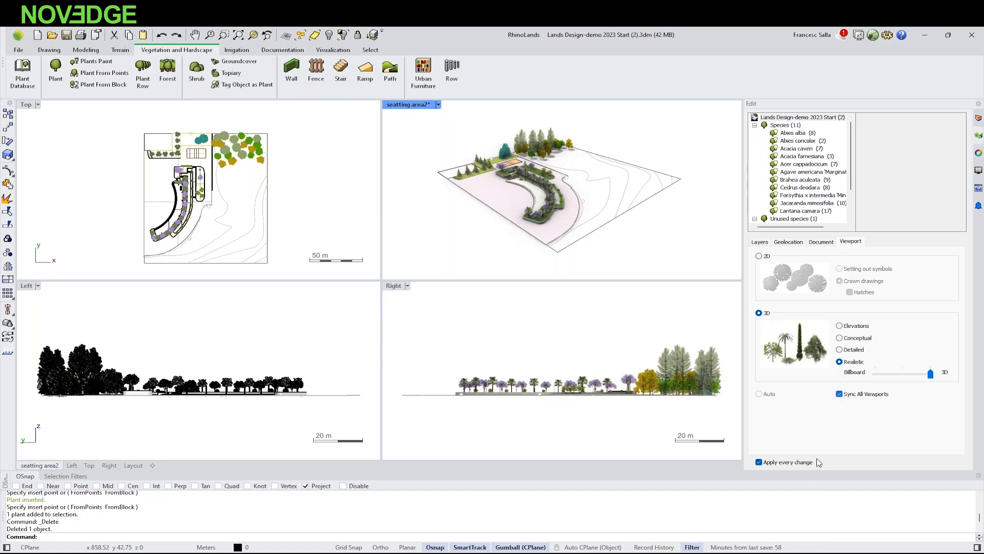
pyautogui.click(839, 394)
pyautogui.click(269, 320)
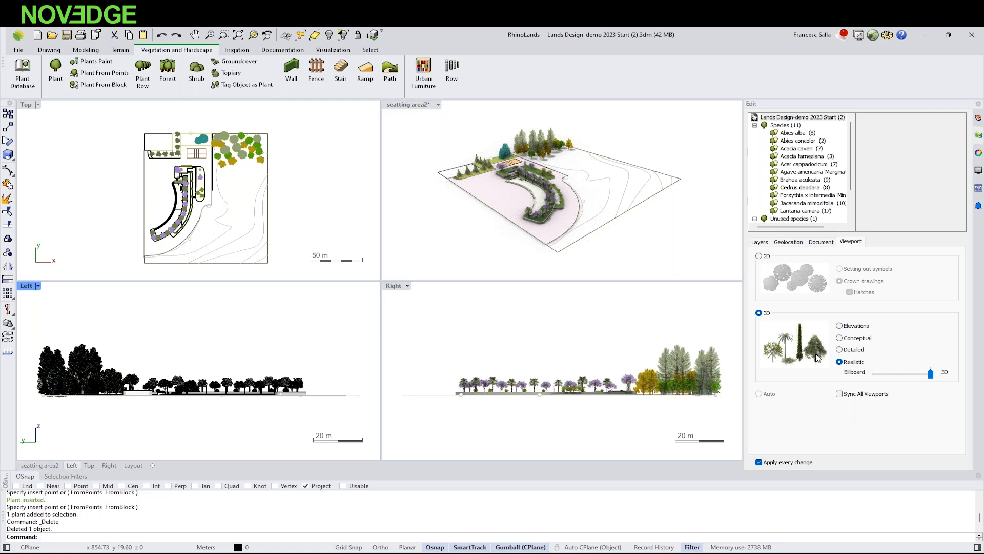
pyautogui.click(839, 326)
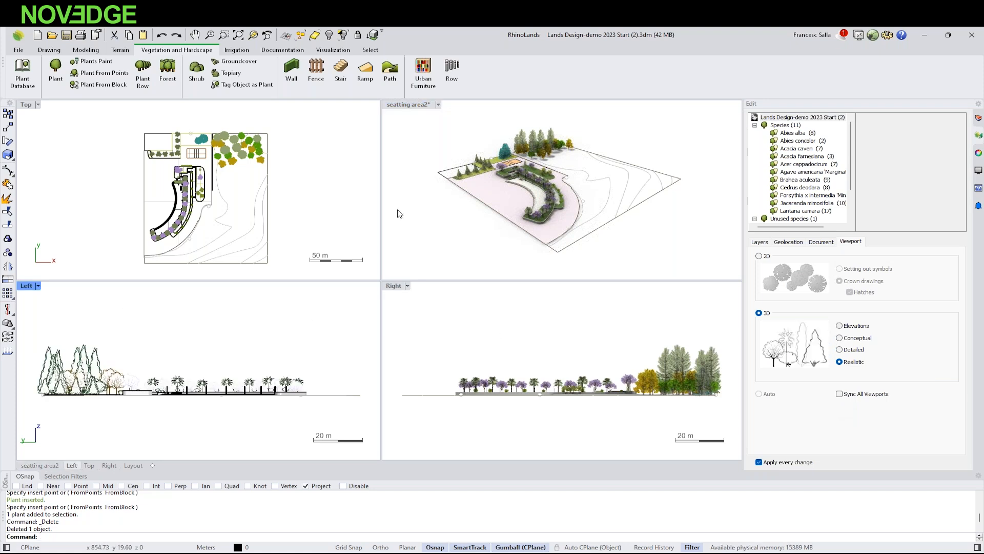
pyautogui.click(144, 170)
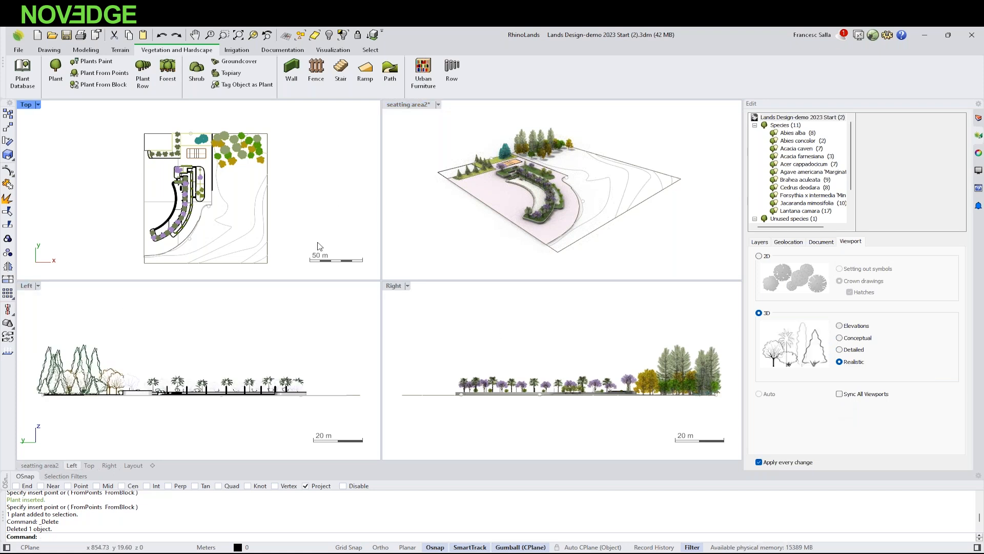
pyautogui.click(760, 257)
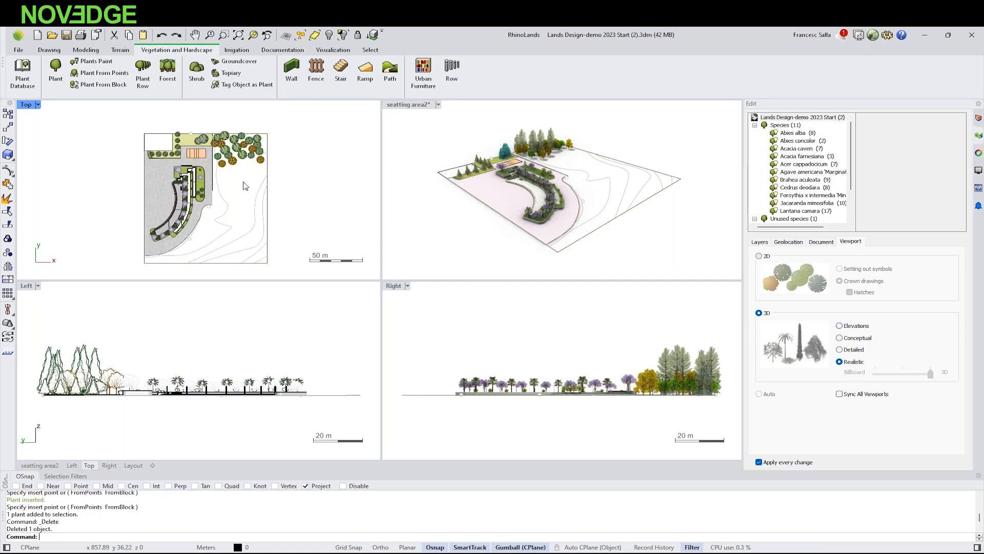
# - Maximize the seatting area2 viewport and examine the realistic 3D palms and jacarandas around the curved planter
pyautogui.click(418, 141)
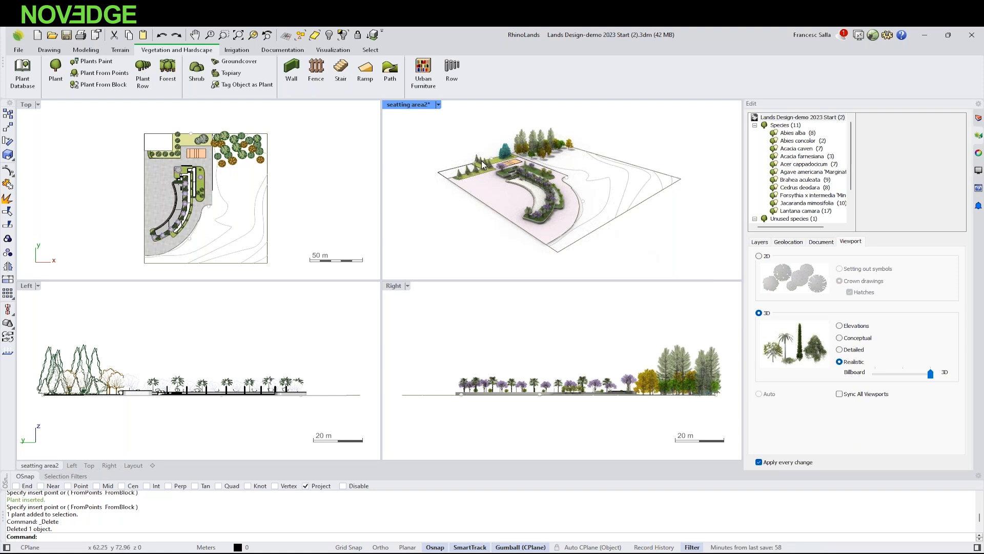
pyautogui.doubleClick(407, 104)
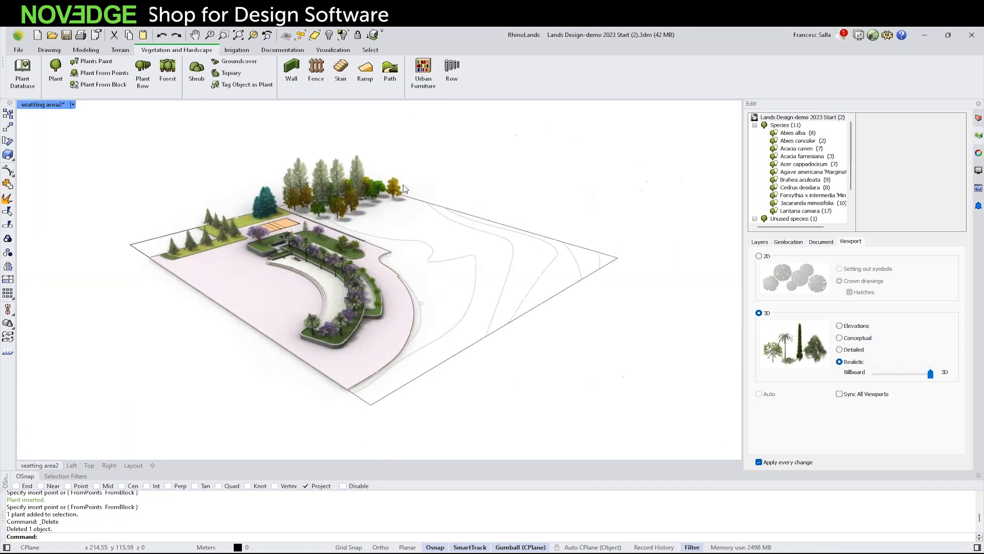
pyautogui.scroll(5, 342, 283)
pyautogui.scroll(5, 348, 286)
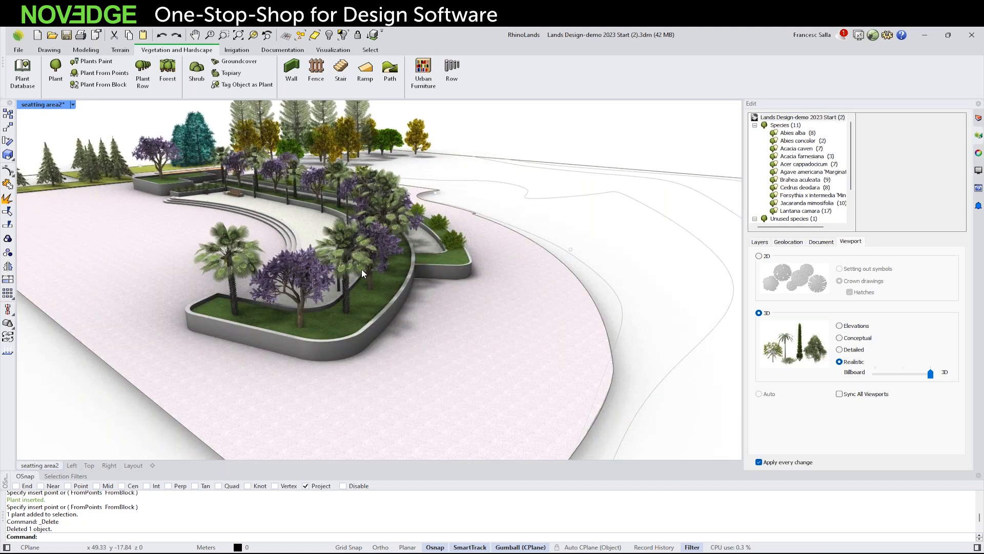
pyautogui.scroll(5, 355, 239)
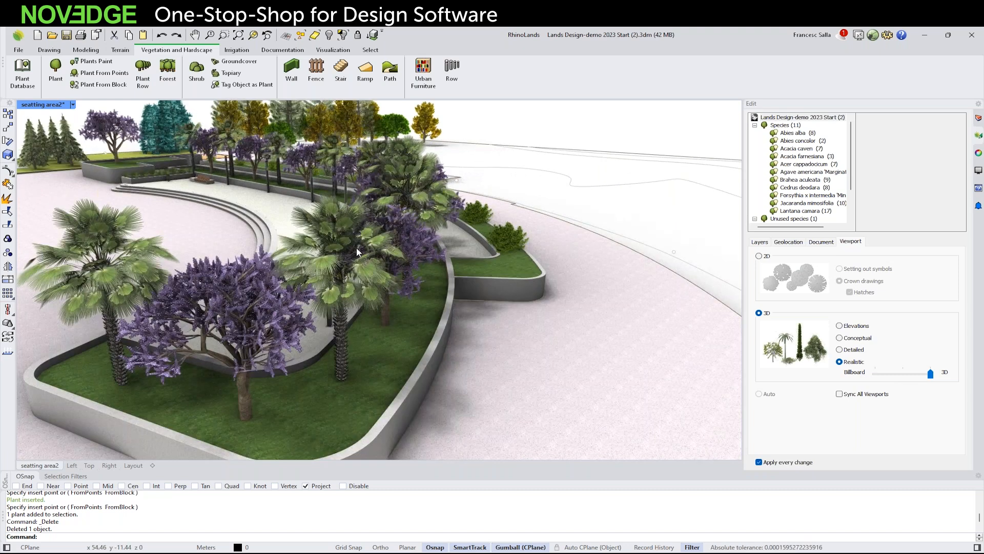
pyautogui.scroll(-6, 356, 248)
pyautogui.moveTo(355, 248); pyautogui.dragTo(514, 334, button='right')
pyautogui.scroll(6, 513, 334)
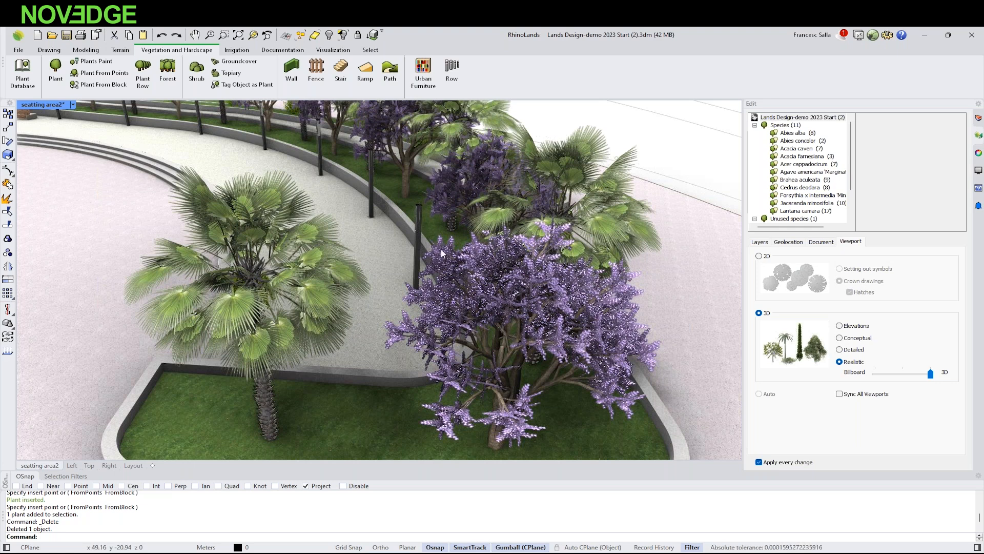
pyautogui.scroll(-10, 440, 248)
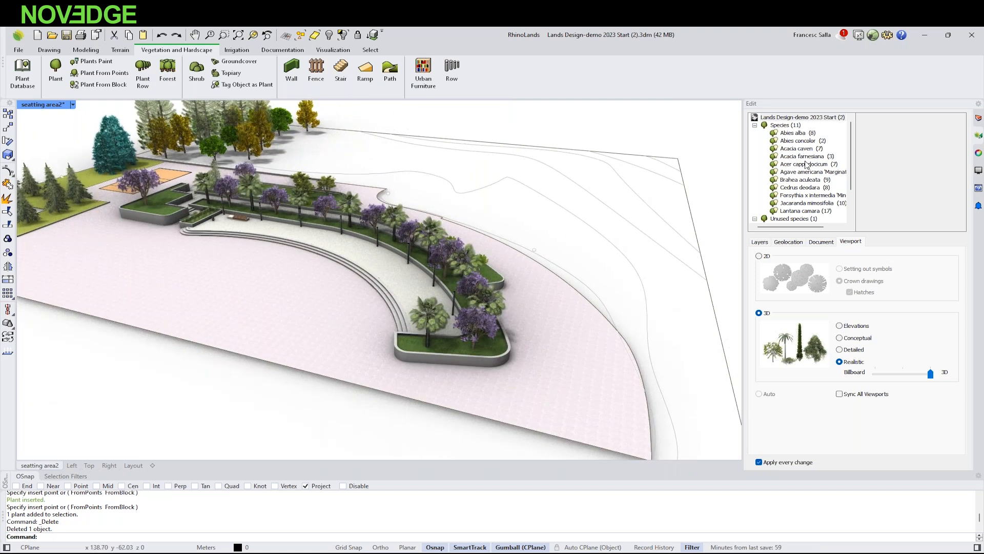
# - Select the Jacaranda mimosifolia species, browse the Crowns blocks available for its 2D drawing, and close the browser without changing it
pyautogui.click(809, 203)
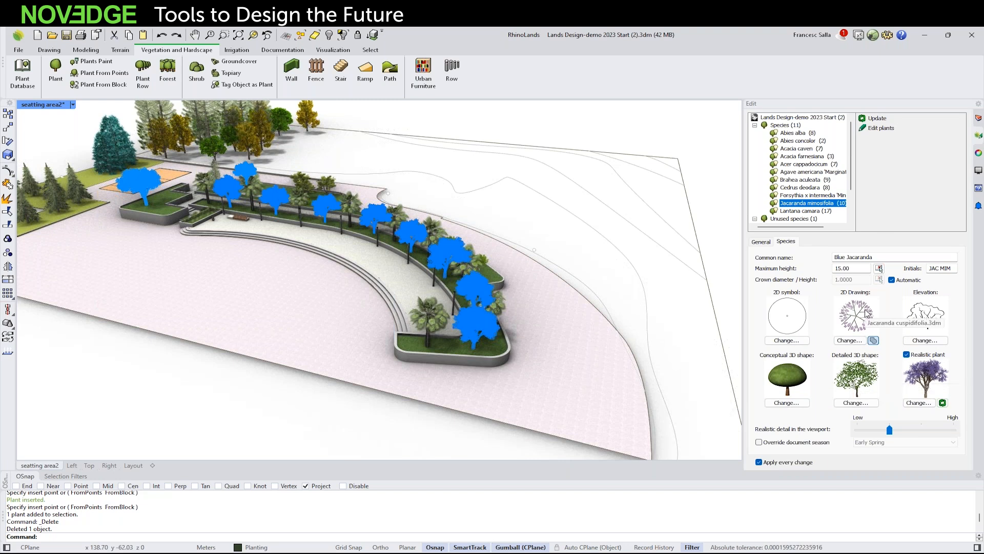
pyautogui.click(855, 340)
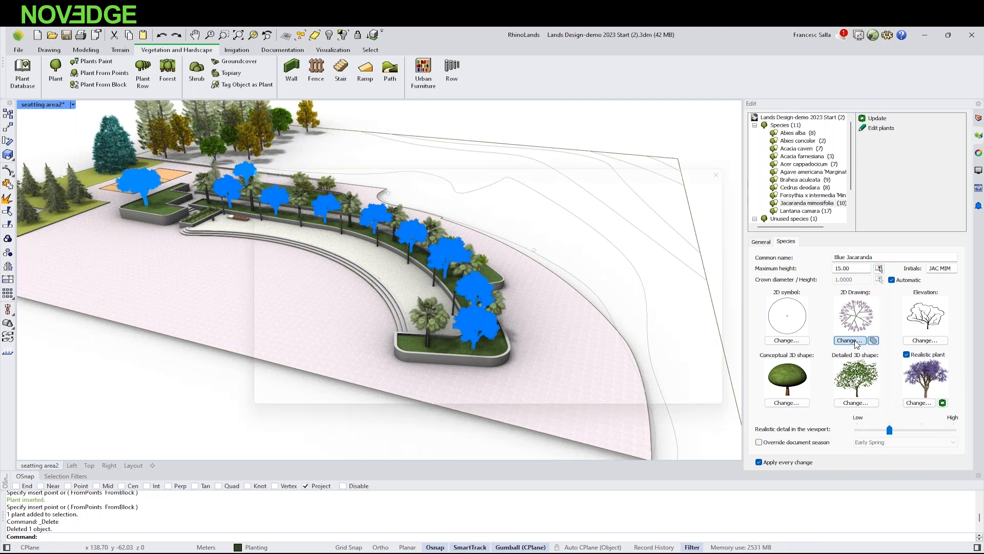
pyautogui.scroll(8, 542, 322)
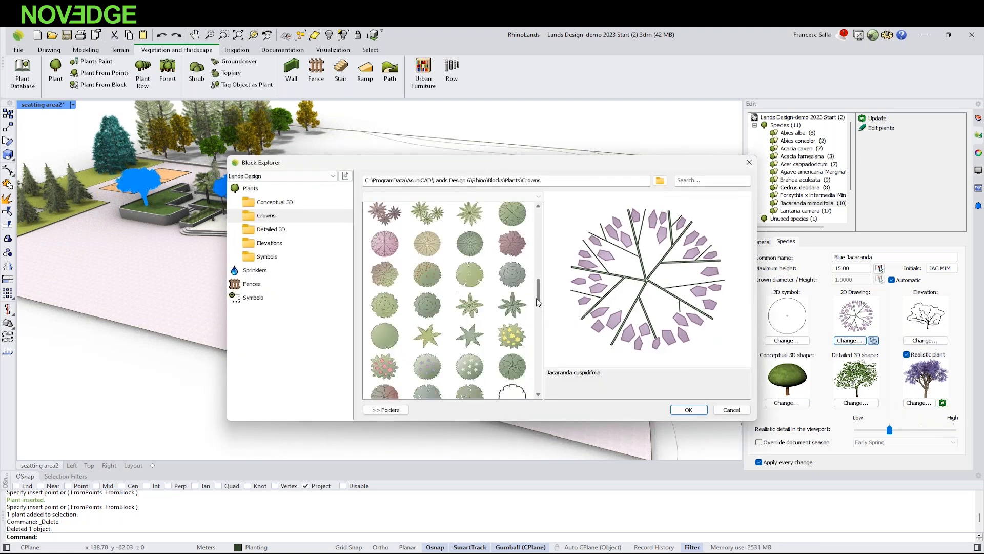
pyautogui.moveTo(538, 267); pyautogui.dragTo(541, 295)
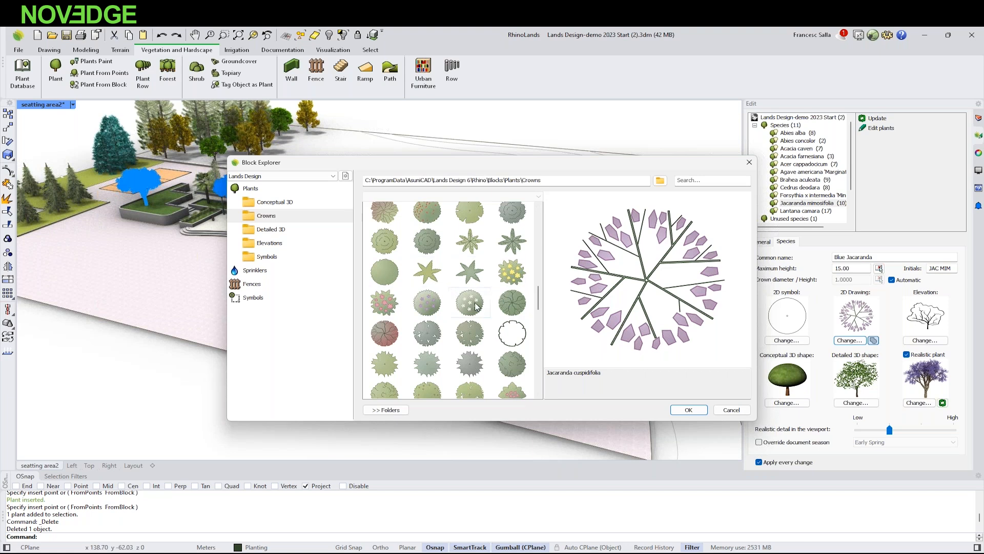
pyautogui.click(731, 409)
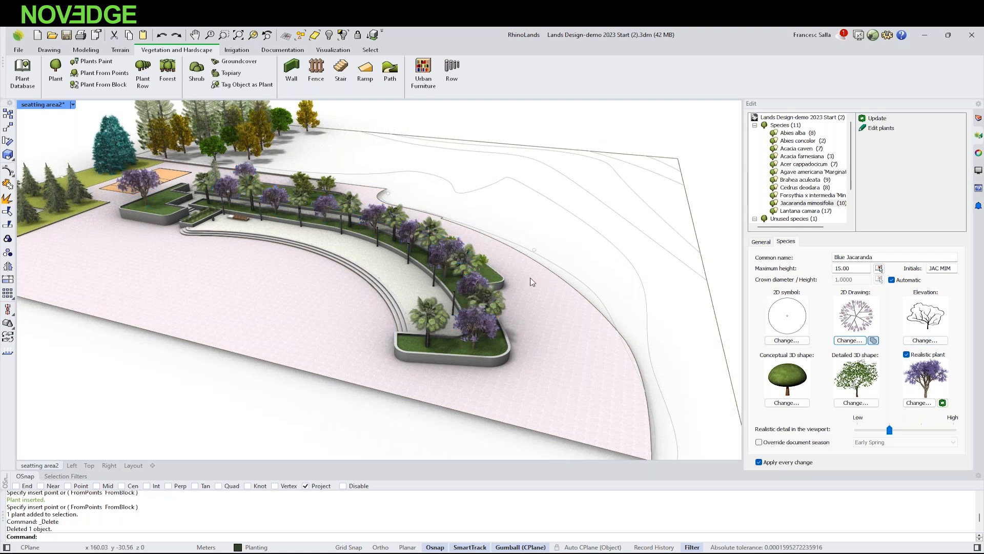
pyautogui.press('Escape')
# - Start inserting a plant at the lawn area, check the species already in the document, and open the plant database
pyautogui.scroll(-3, 527, 281)
pyautogui.moveTo(519, 268); pyautogui.dragTo(149, 411, button='right')
pyautogui.keyDown('shift'); pyautogui.moveTo(223, 227); pyautogui.dragTo(256, 251, button='right'); pyautogui.keyUp('shift')
pyautogui.keyDown('ctrl'); pyautogui.moveTo(258, 212); pyautogui.dragTo(256, 169, button='right'); pyautogui.keyUp('ctrl')
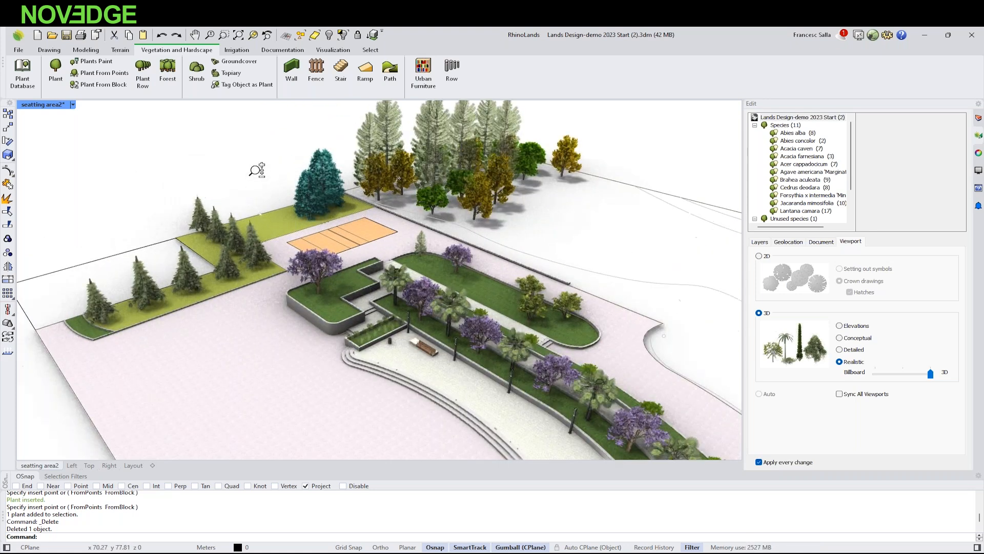
pyautogui.scroll(12, 282, 208)
pyautogui.keyDown('shift'); pyautogui.moveTo(285, 263); pyautogui.dragTo(272, 266, button='right'); pyautogui.keyUp('shift')
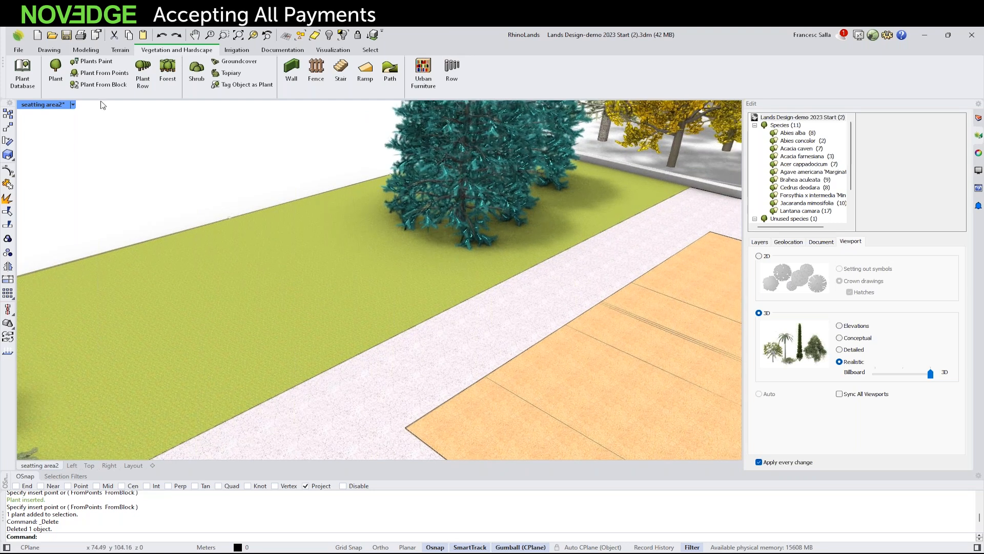
pyautogui.click(58, 76)
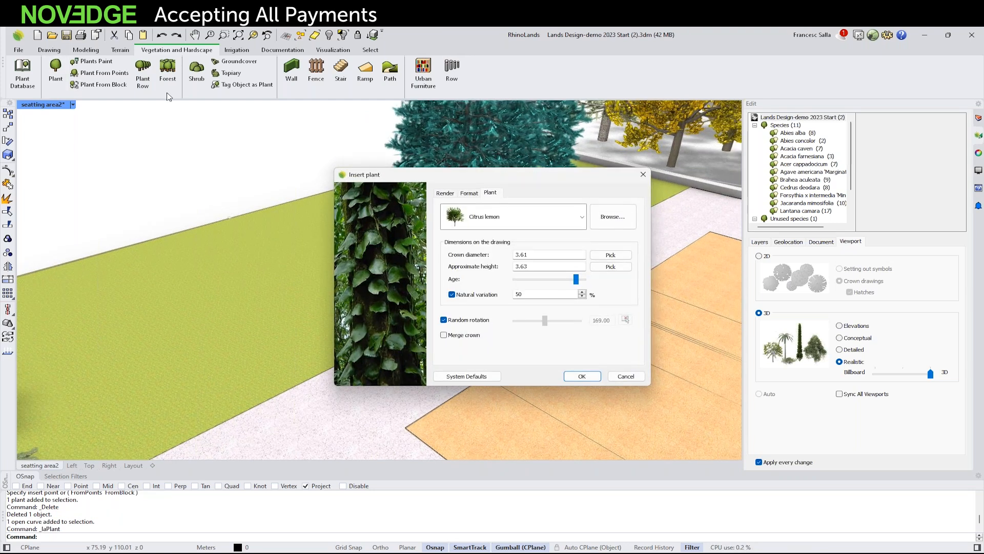
pyautogui.click(582, 218)
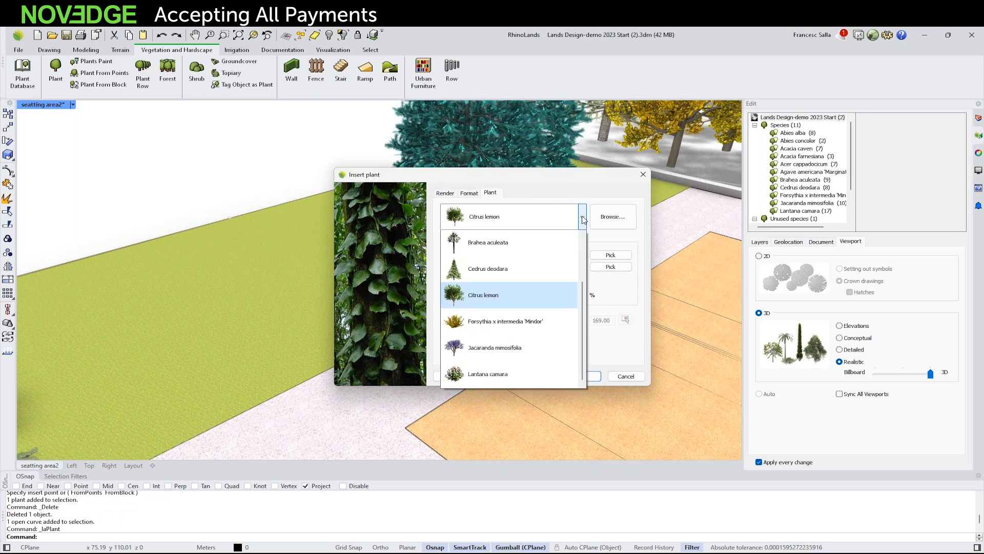
pyautogui.scroll(3, 577, 246)
pyautogui.scroll(-3, 577, 249)
pyautogui.click(583, 217)
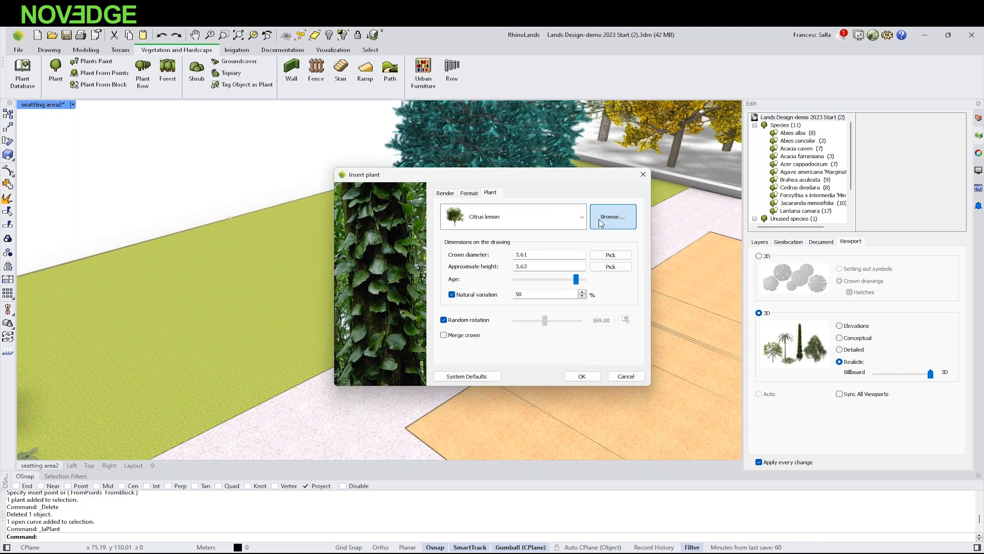
pyautogui.click(613, 217)
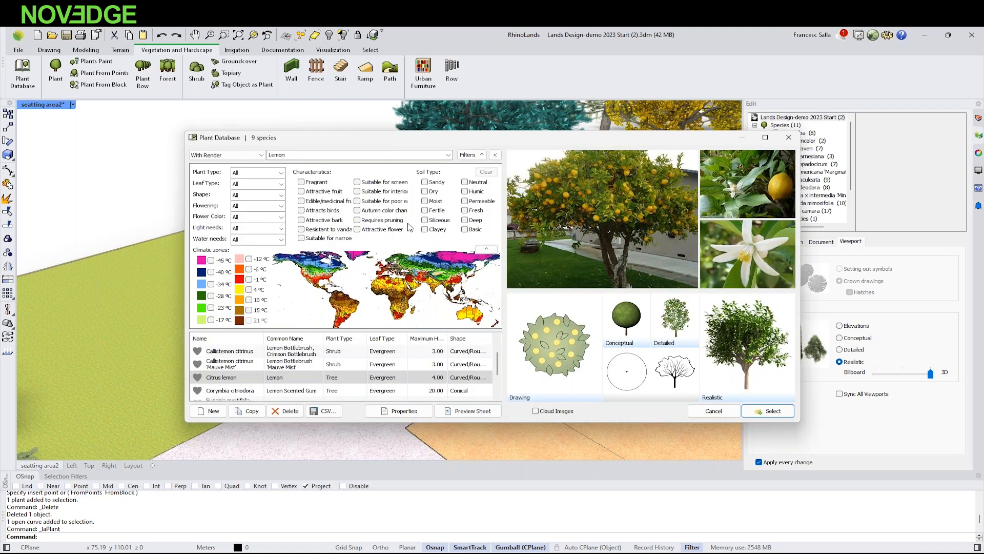
# - Remove the Lemon search term, try the Suitable for screen and Attractive fruit filters, and reset the filters
pyautogui.click(311, 157)
pyautogui.press('BackSpace')
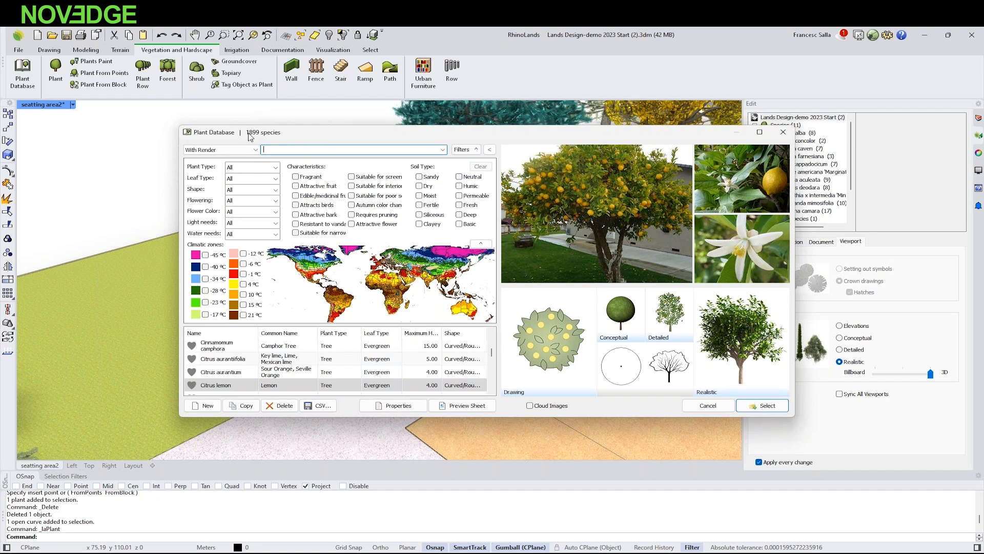
pyautogui.click(351, 177)
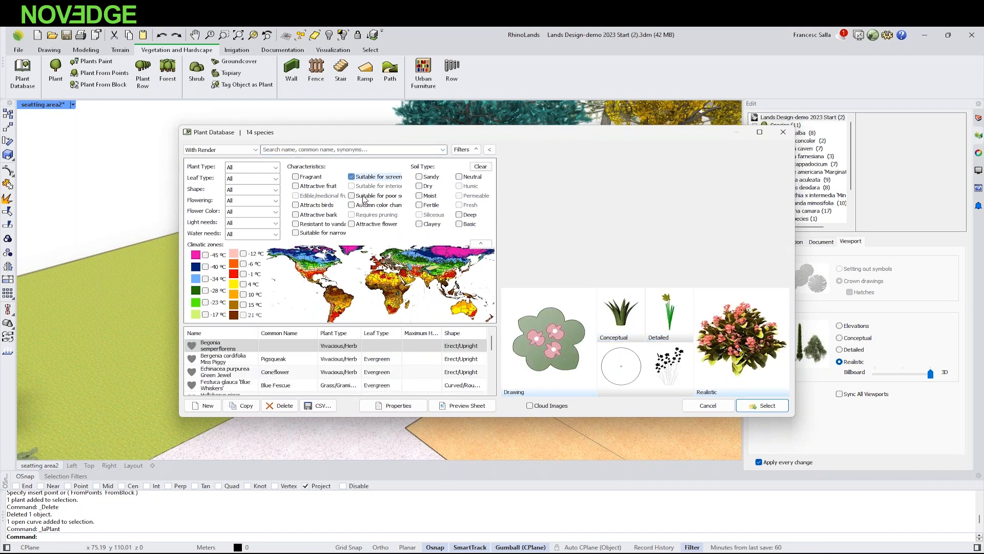
pyautogui.click(296, 187)
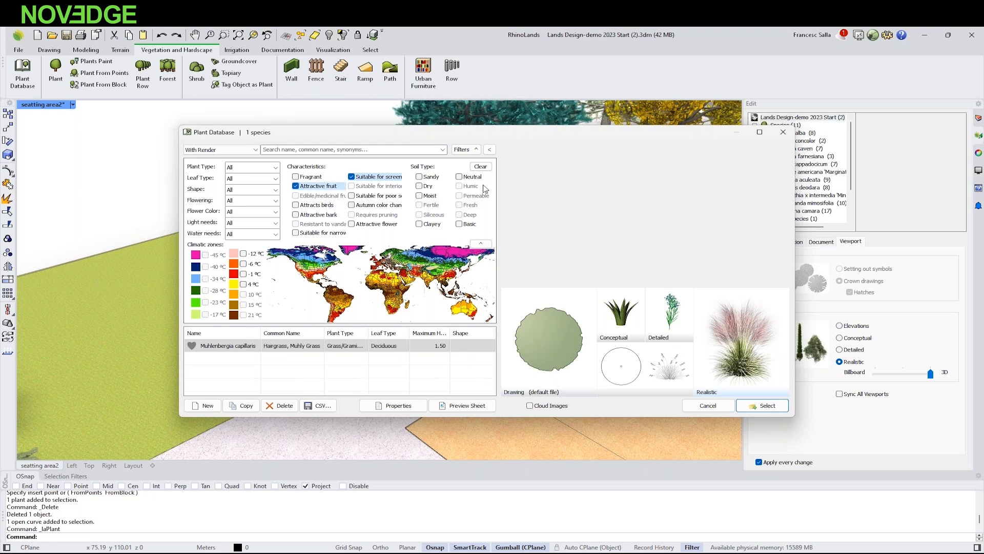
pyautogui.click(480, 167)
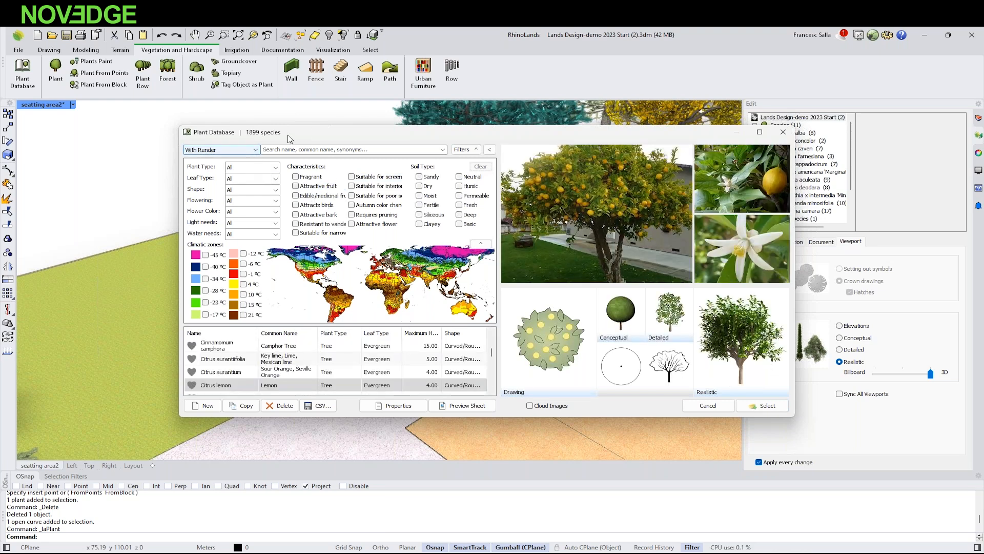
# - List All species in the plant database and start a new species entry
pyautogui.click(258, 152)
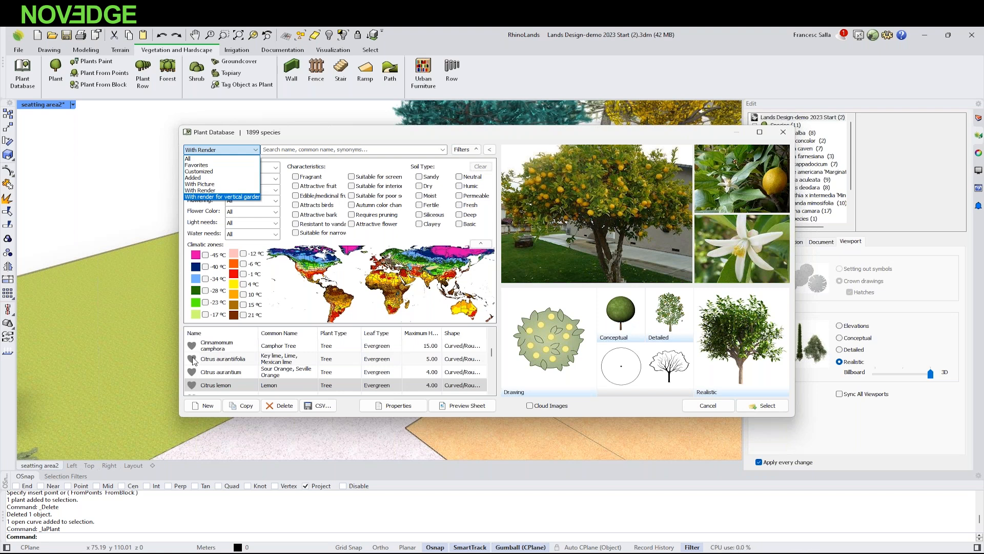
pyautogui.click(195, 159)
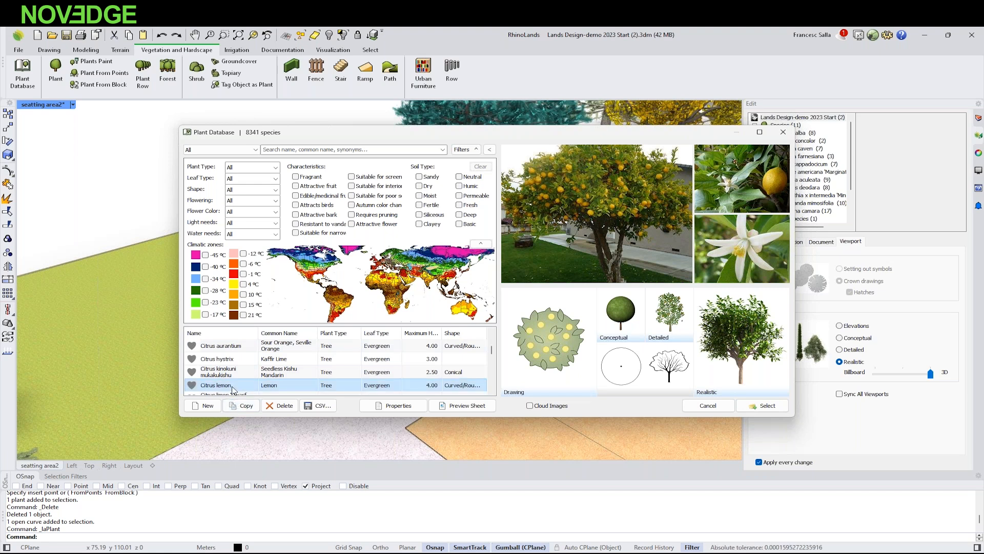
pyautogui.click(205, 409)
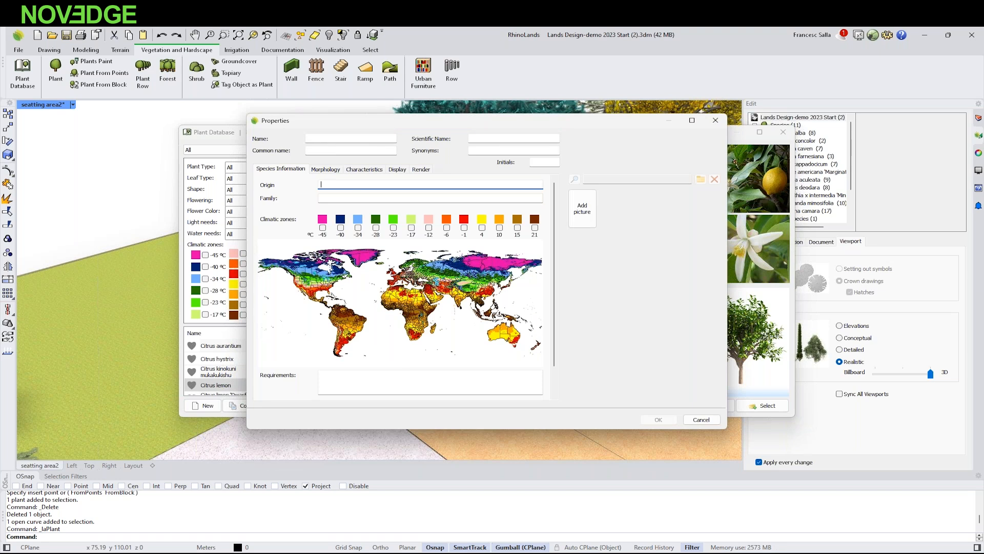
# - Review the new species form's morphology, characteristics, display and render settings
pyautogui.click(324, 169)
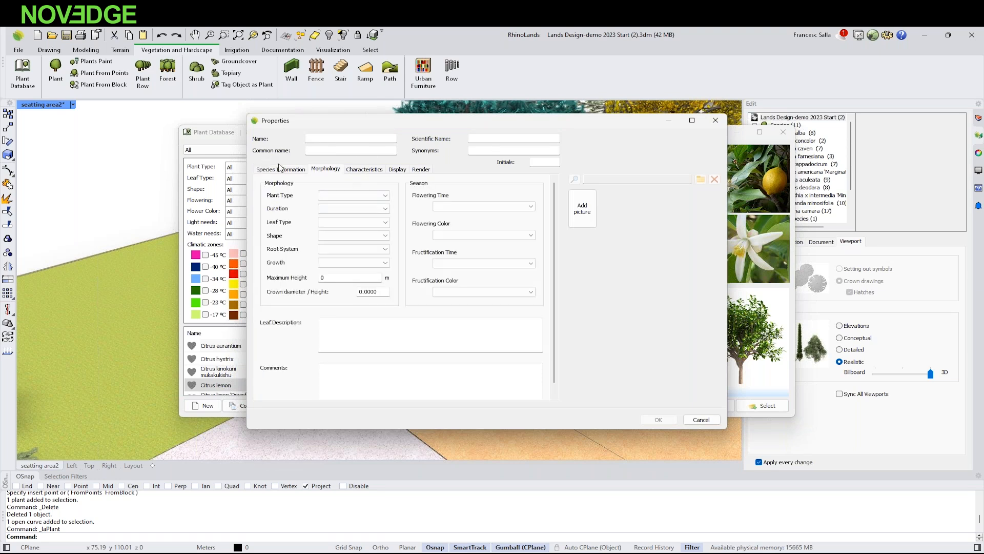
pyautogui.click(358, 171)
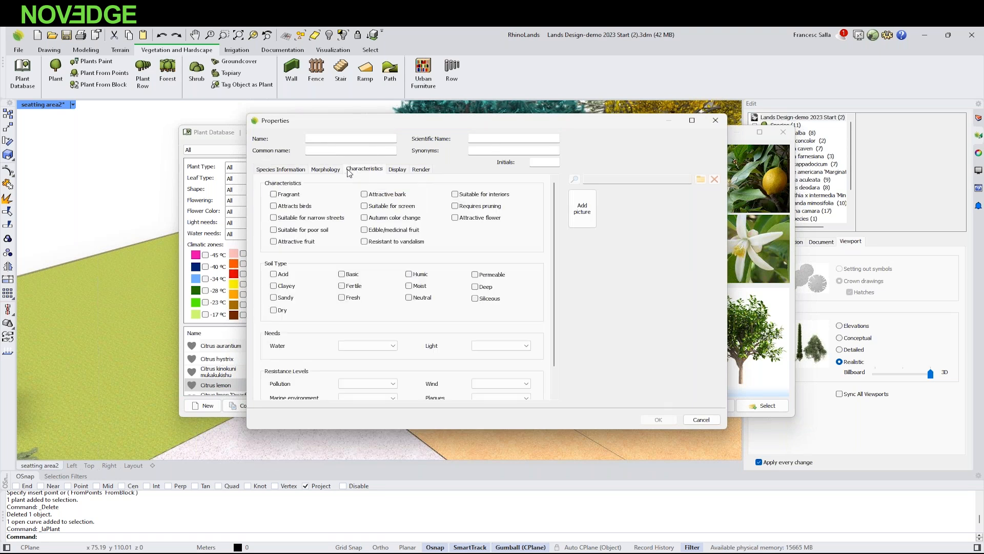
pyautogui.click(395, 170)
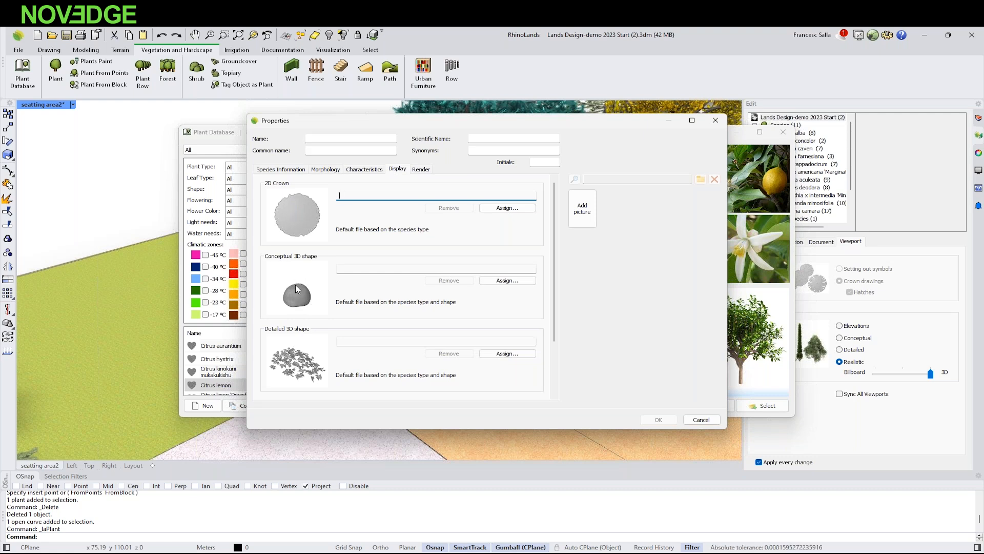
pyautogui.click(421, 170)
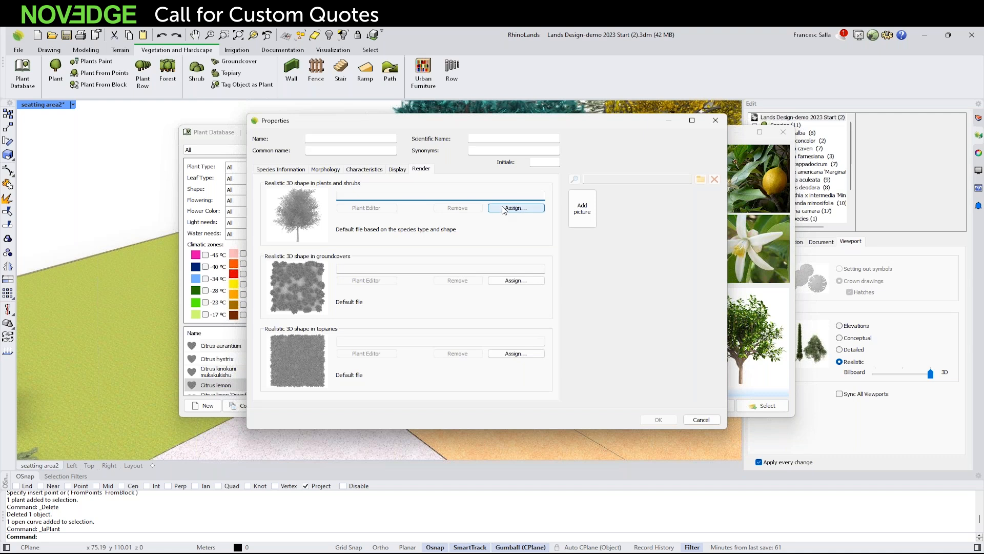
# - Browse the AccuRender plant files available for the realistic 3D shape, and cancel the new species without assigning one
pyautogui.click(503, 208)
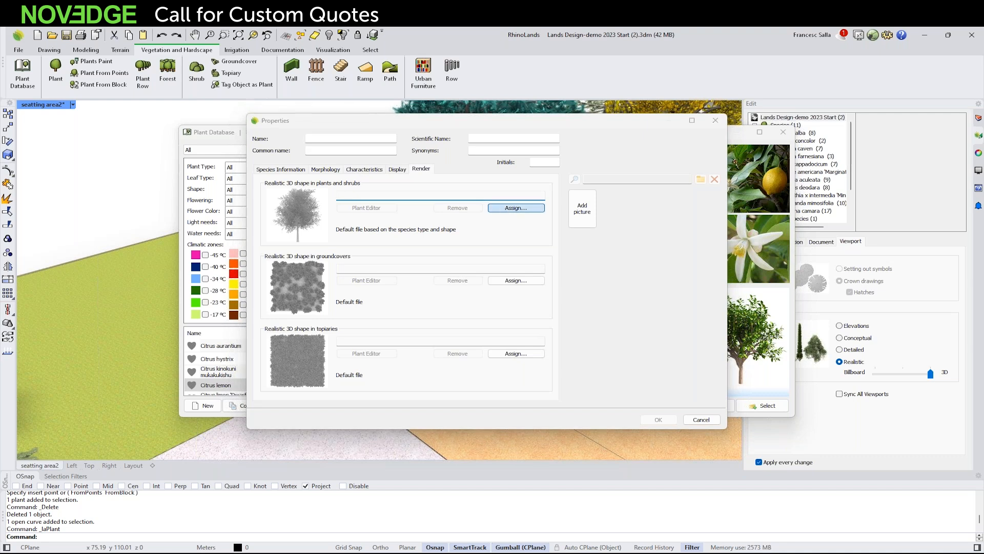
pyautogui.moveTo(730, 198); pyautogui.dragTo(730, 225)
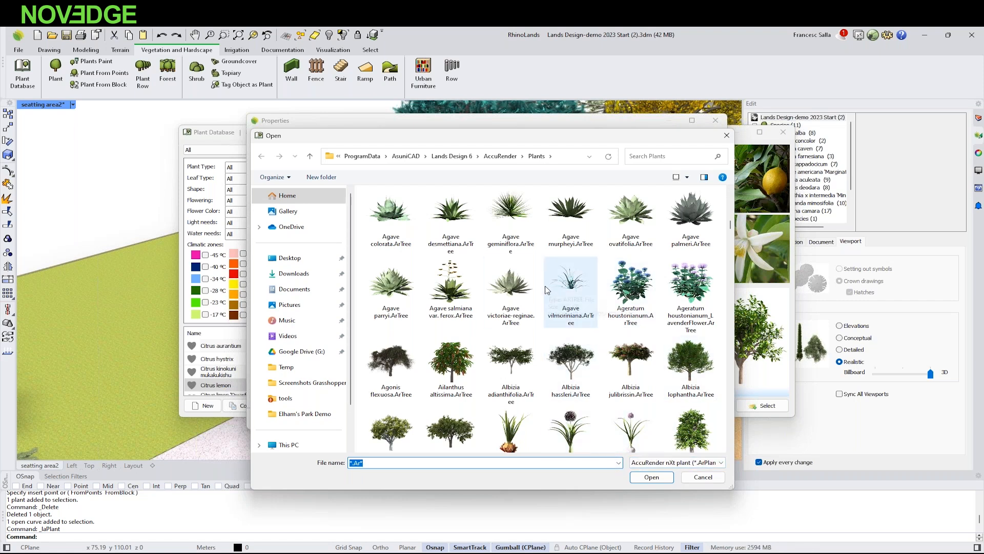
pyautogui.click(684, 478)
pyautogui.click(689, 420)
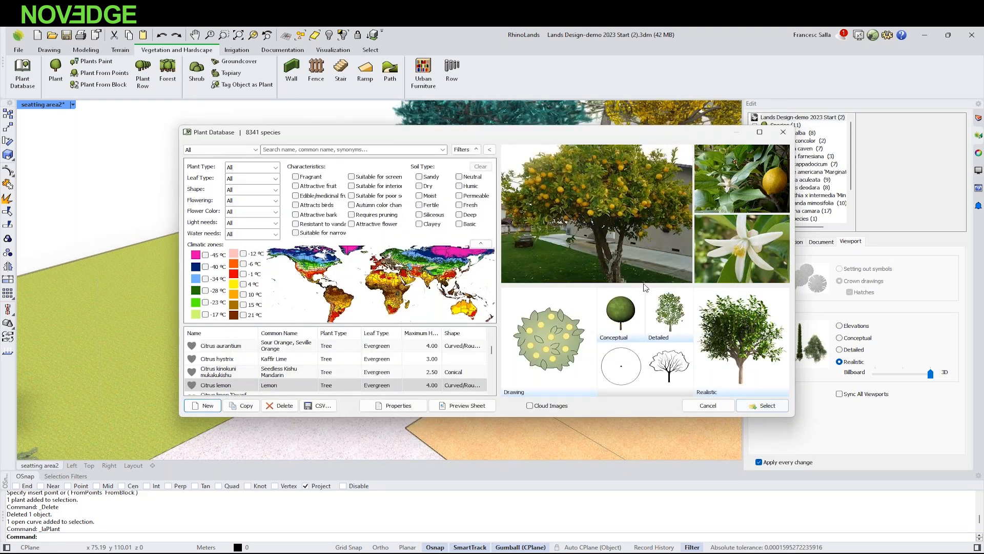
# - Choose Citrus lemon as the plant, redefine the species, and lower its age slightly to a 3.58 crown diameter and 3.60 height
pyautogui.click(750, 406)
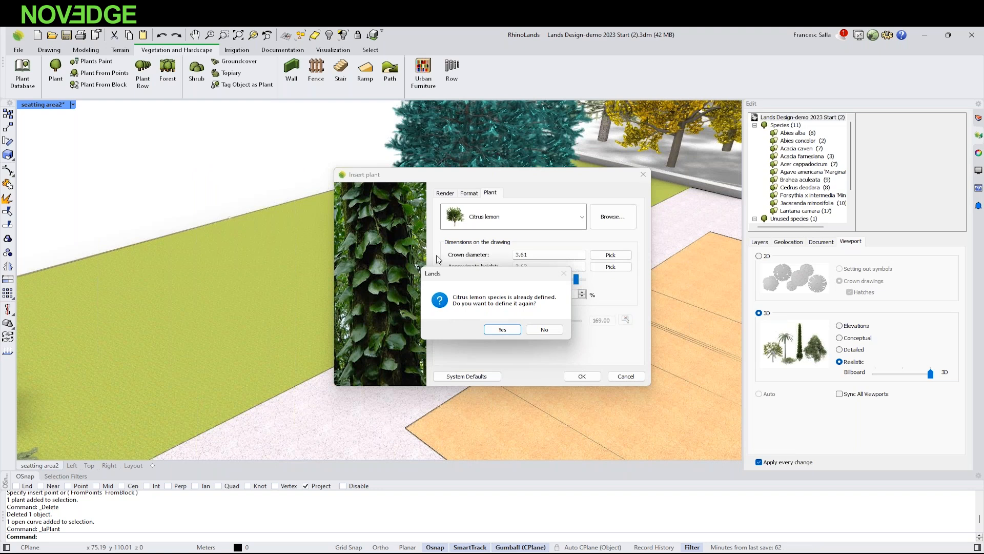
pyautogui.click(500, 329)
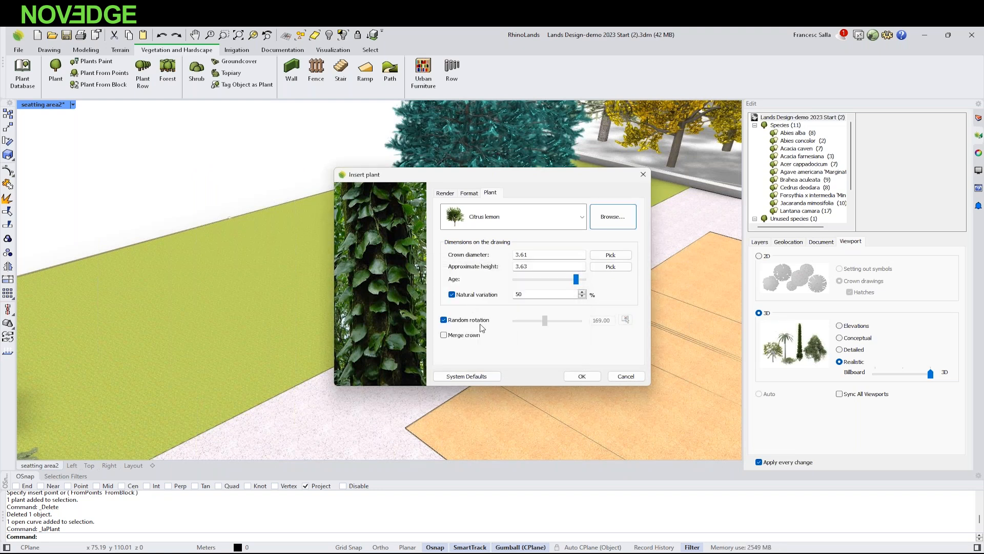
pyautogui.moveTo(576, 279); pyautogui.dragTo(574, 282)
pyautogui.click(582, 377)
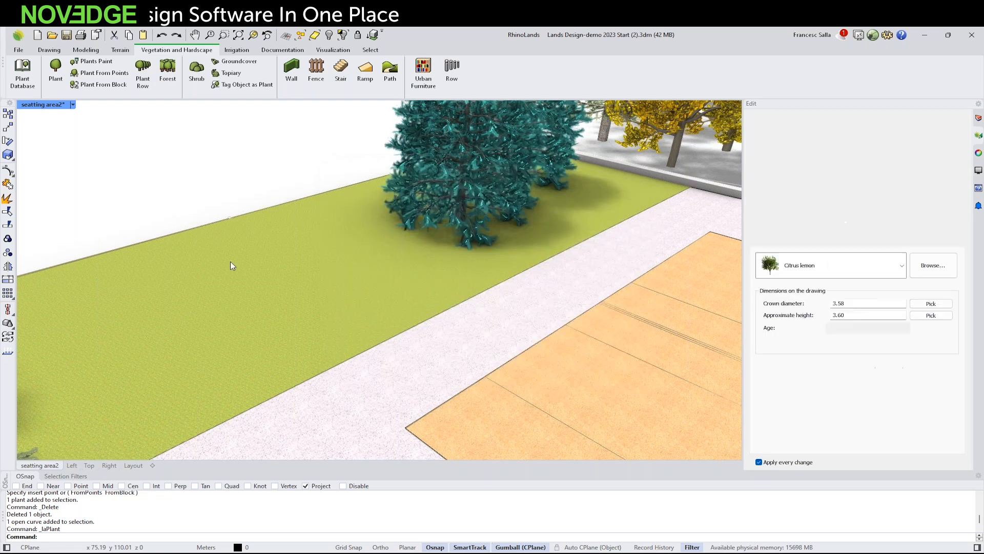
# - Insert three lemon trees along the lawn in front of the blue conifers, increasing the age before placing the third
pyautogui.click(230, 261)
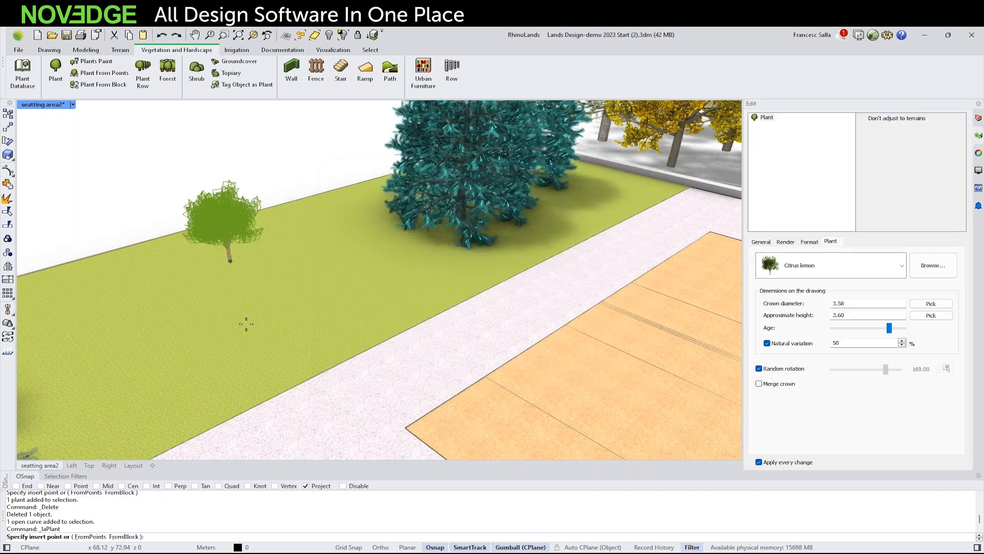
pyautogui.click(246, 324)
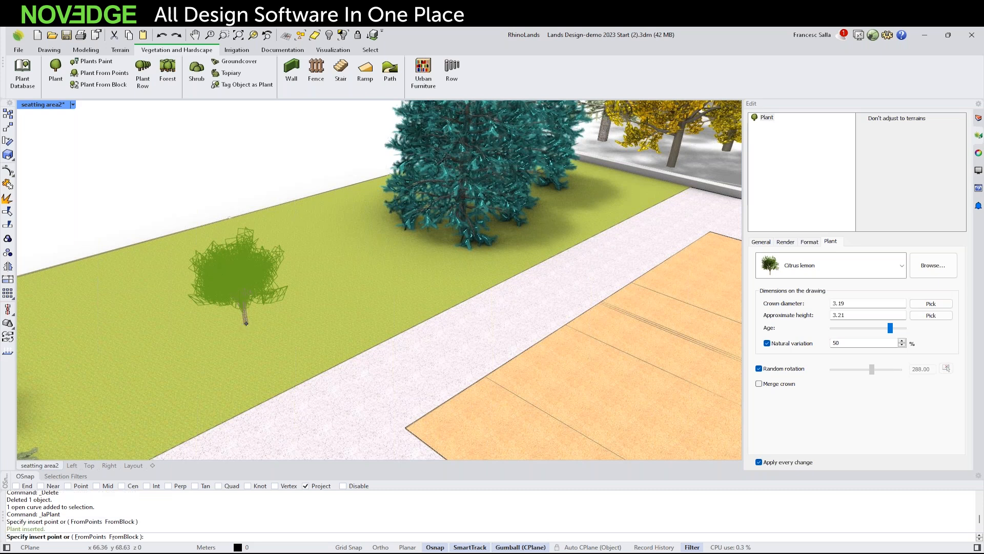
pyautogui.click(345, 317)
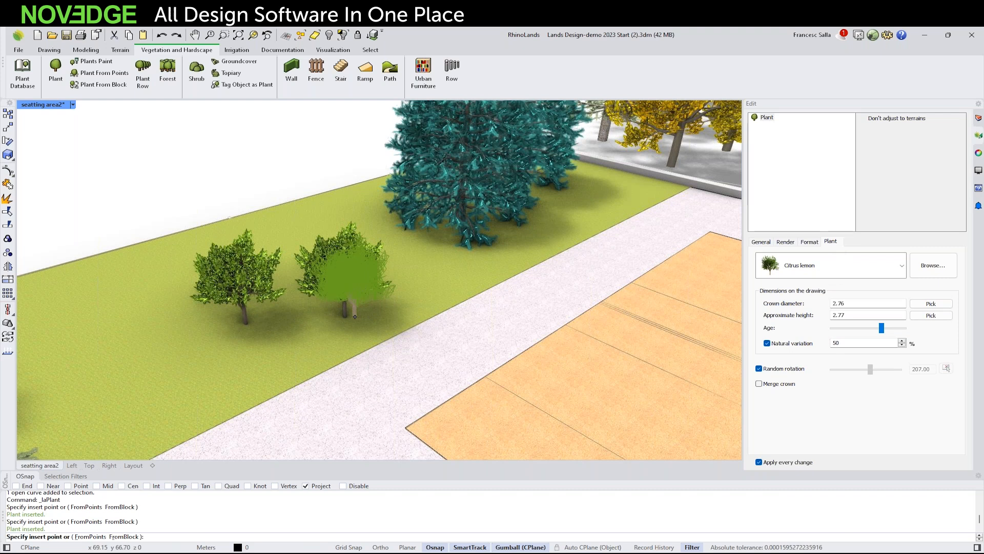
pyautogui.moveTo(882, 332)
pyautogui.mouseDown()
pyautogui.moveTo(867, 331)
pyautogui.moveTo(897, 330)
pyautogui.mouseUp()
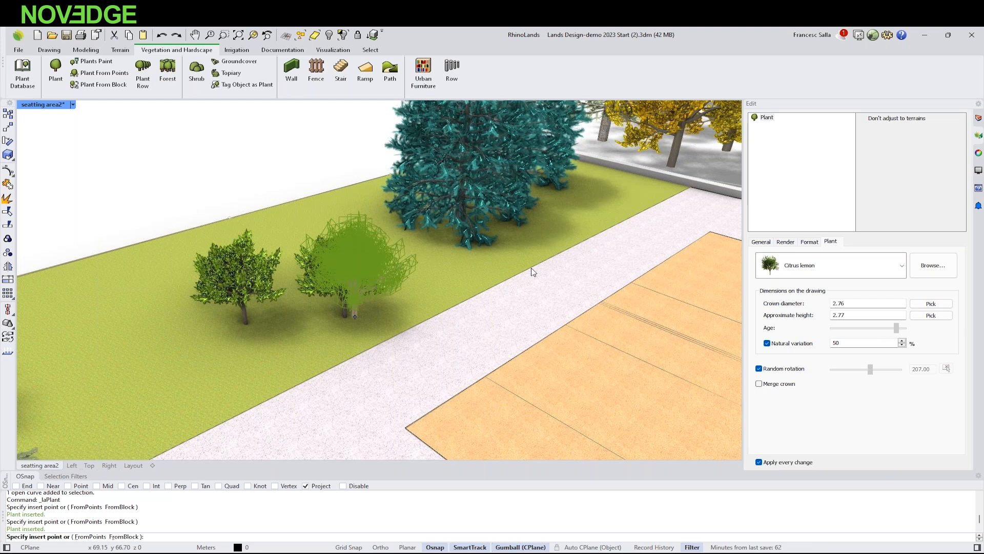
pyautogui.click(457, 278)
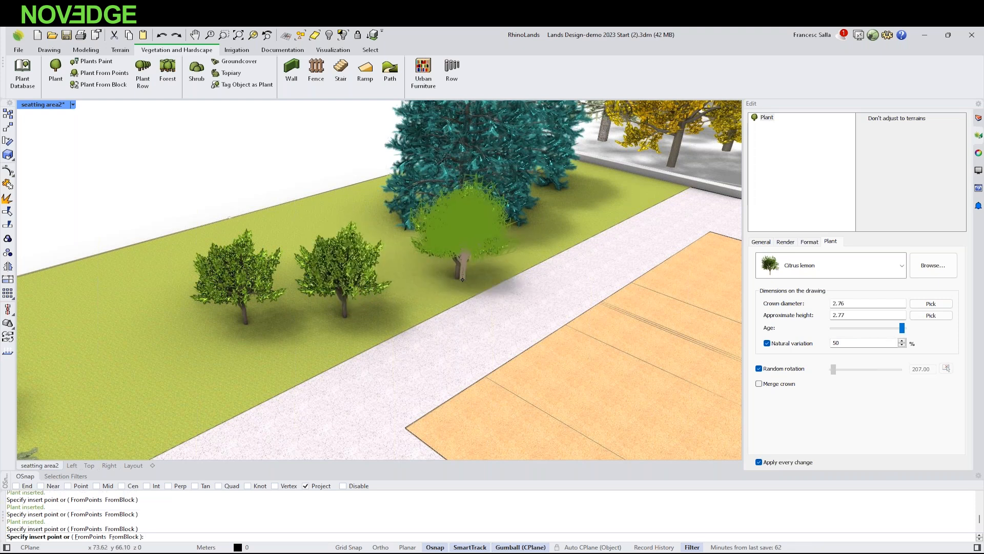
pyautogui.press('Escape')
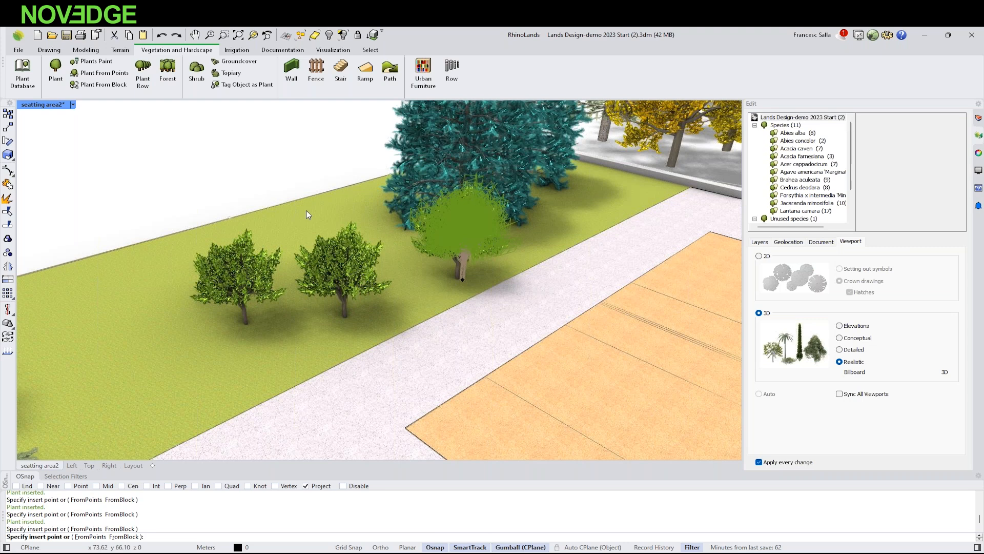
# - Adjust the middle lemon tree's age and change its species to Forsythia x intermedia 'Mindor'
pyautogui.click(346, 264)
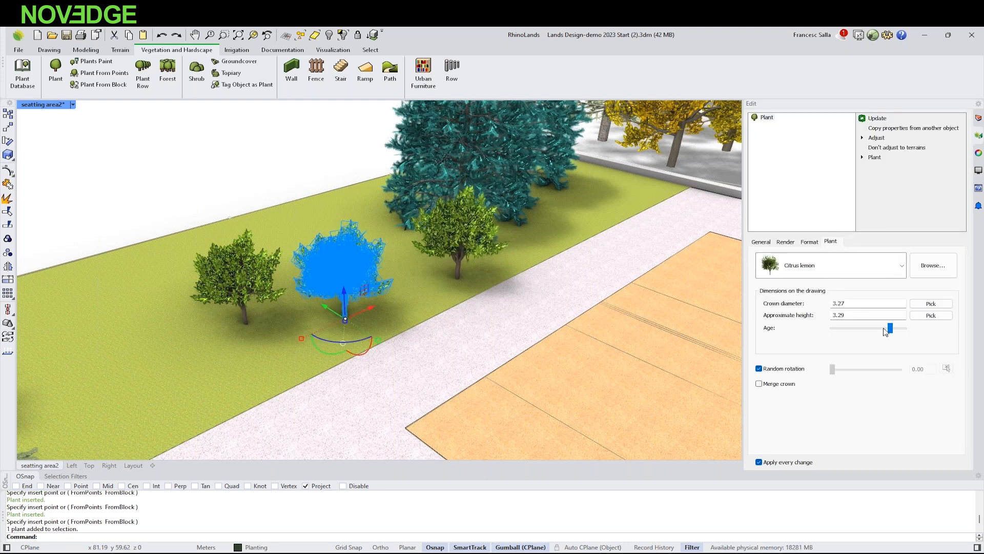
pyautogui.moveTo(890, 328); pyautogui.dragTo(870, 335)
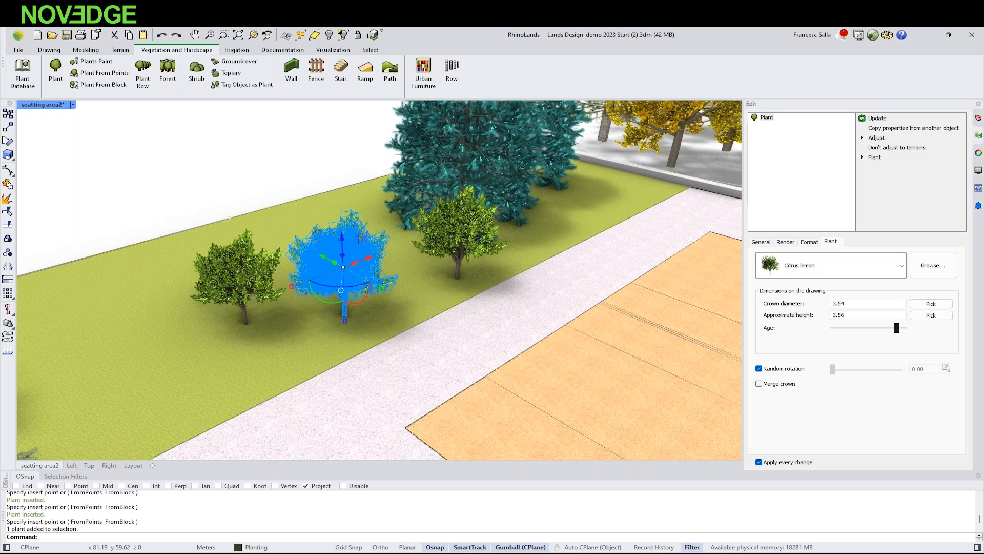
pyautogui.click(902, 265)
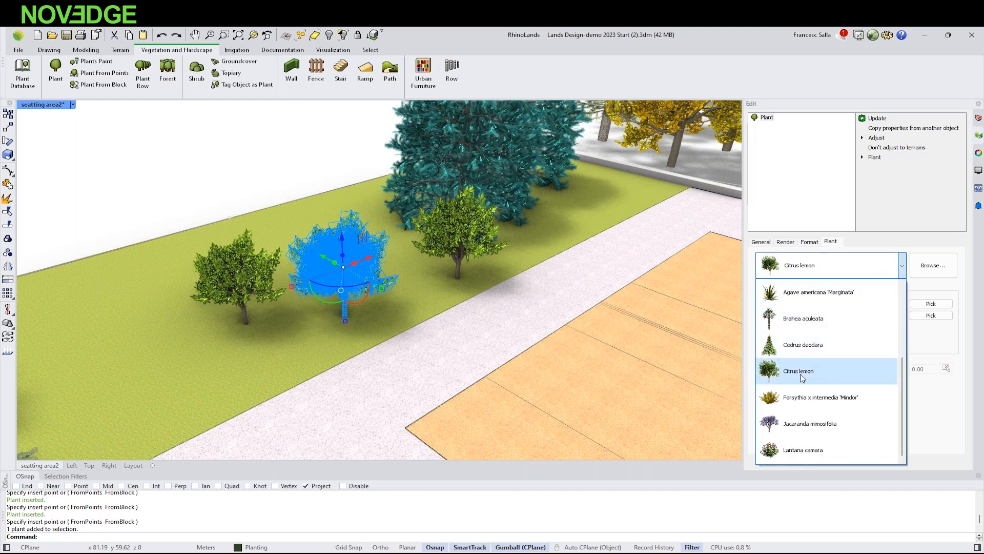
pyautogui.click(808, 398)
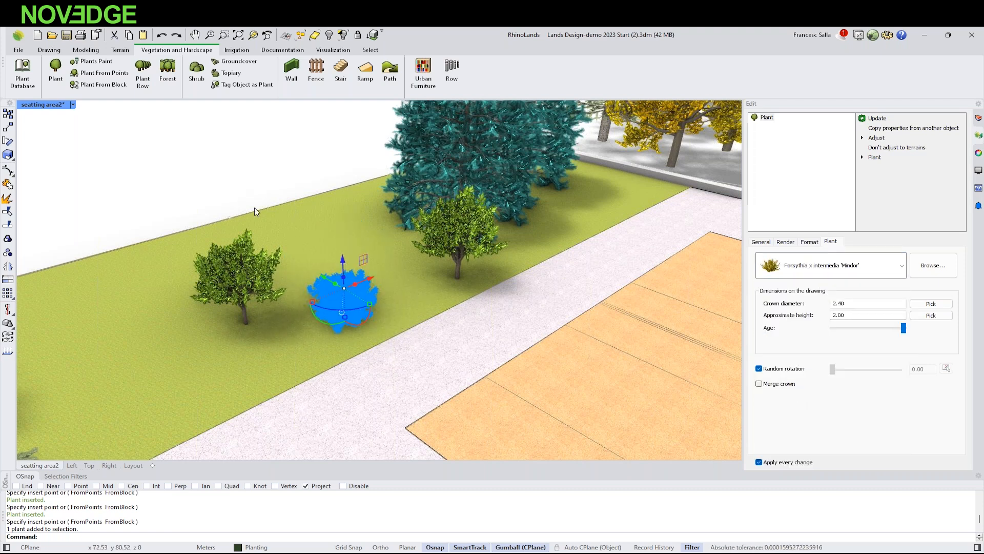
pyautogui.click(203, 156)
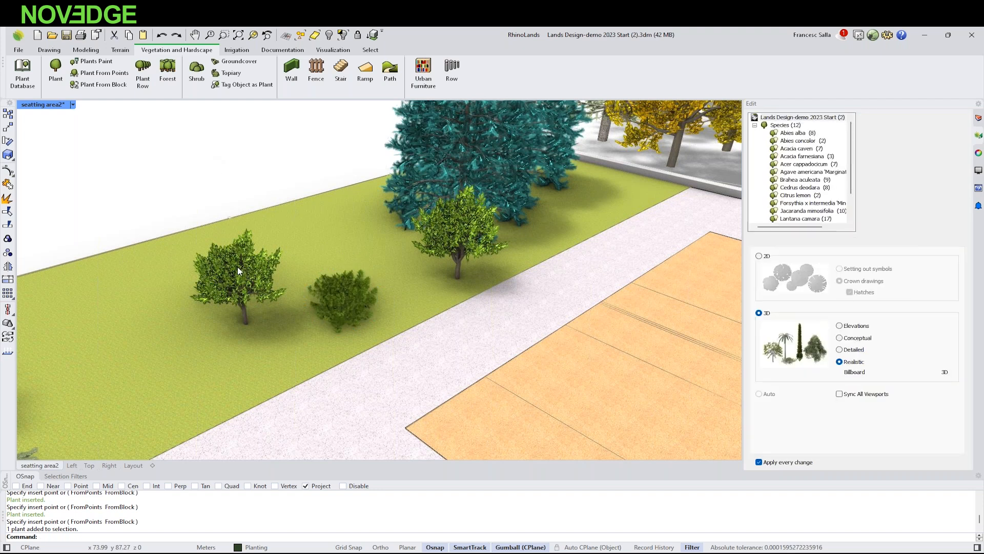
# - Bring the whole site with its topographic curves into view and set the viewport display mode to Wireframe
pyautogui.moveTo(273, 266); pyautogui.dragTo(297, 210, button='right')
pyautogui.scroll(-10, 347, 250)
pyautogui.keyDown('shift'); pyautogui.moveTo(650, 279); pyautogui.dragTo(507, 271, button='right'); pyautogui.keyUp('shift')
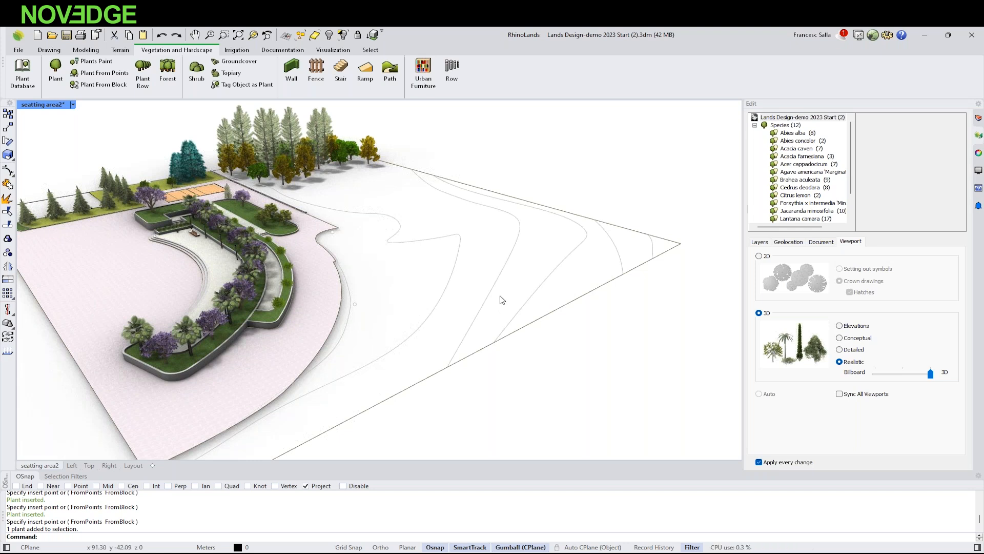
pyautogui.moveTo(523, 277); pyautogui.dragTo(457, 308, button='right')
pyautogui.scroll(-4, 609, 245)
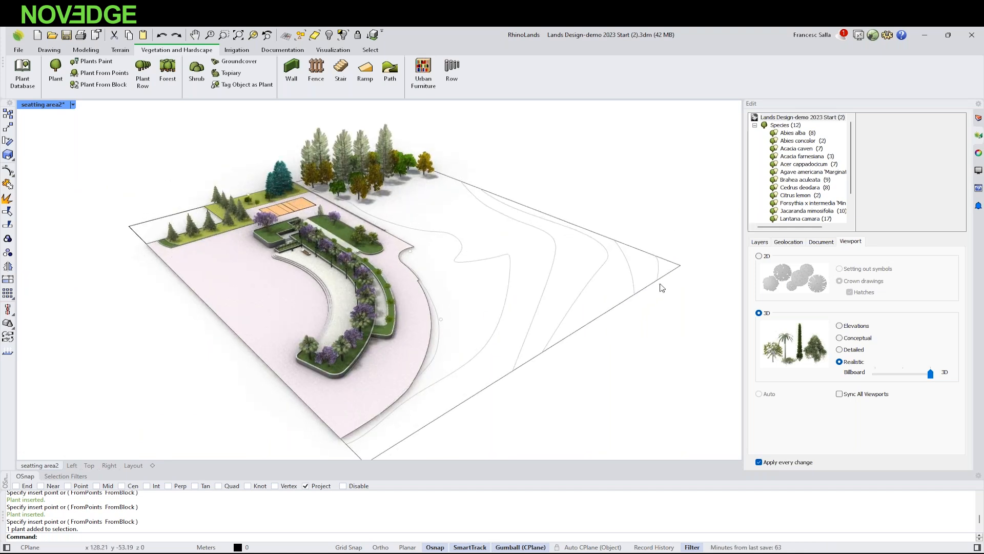
pyautogui.scroll(2, 670, 311)
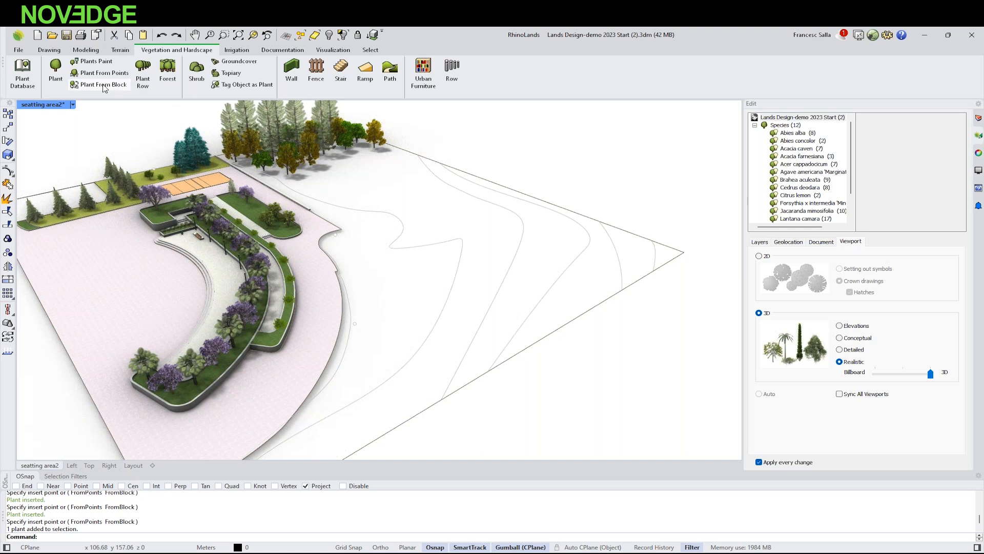
pyautogui.click(73, 104)
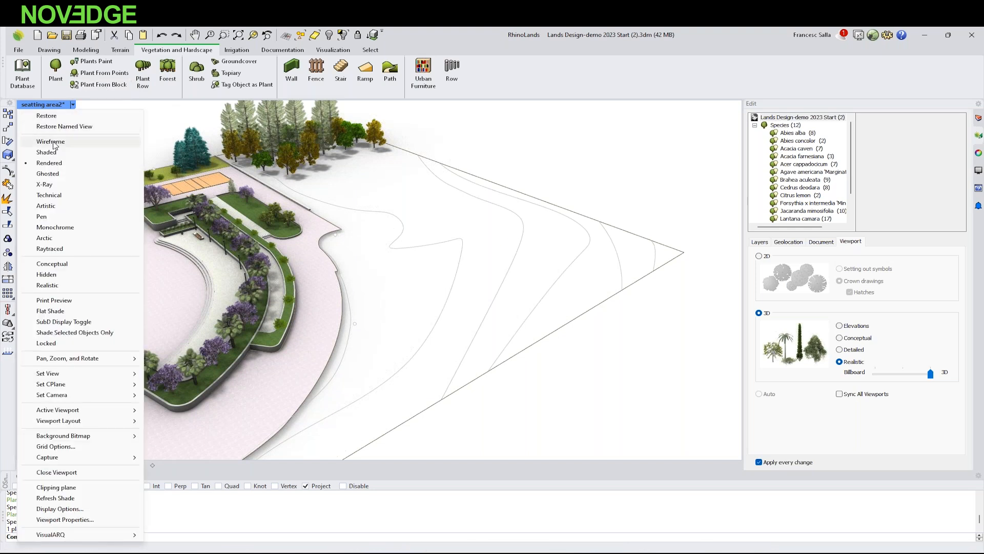
pyautogui.click(49, 142)
pyautogui.moveTo(409, 285); pyautogui.dragTo(419, 270, button='right')
# - Elevate the contour curves crossed by a line from the paved area's edge to the site's far corner, with start dimension 0.00 and increment 1
pyautogui.click(122, 51)
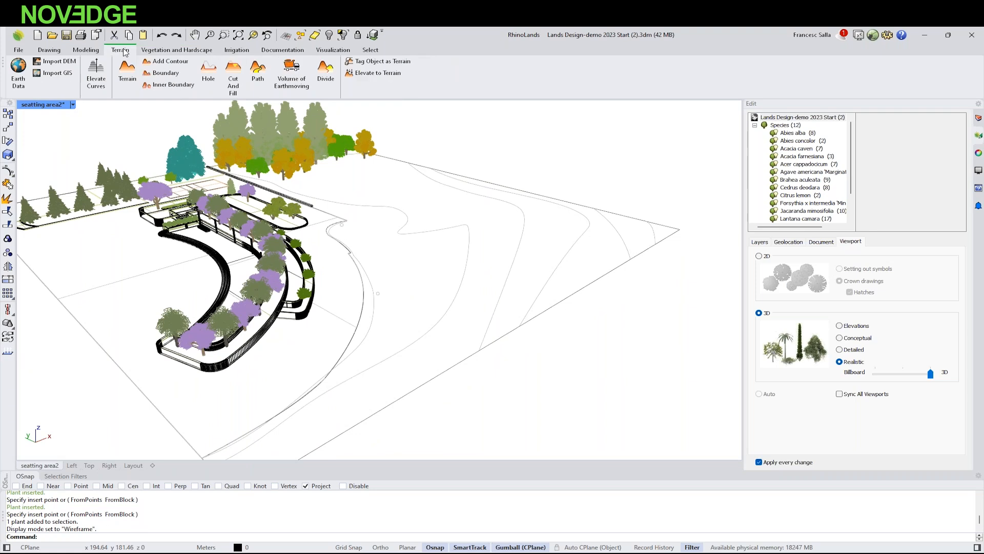
pyautogui.click(96, 82)
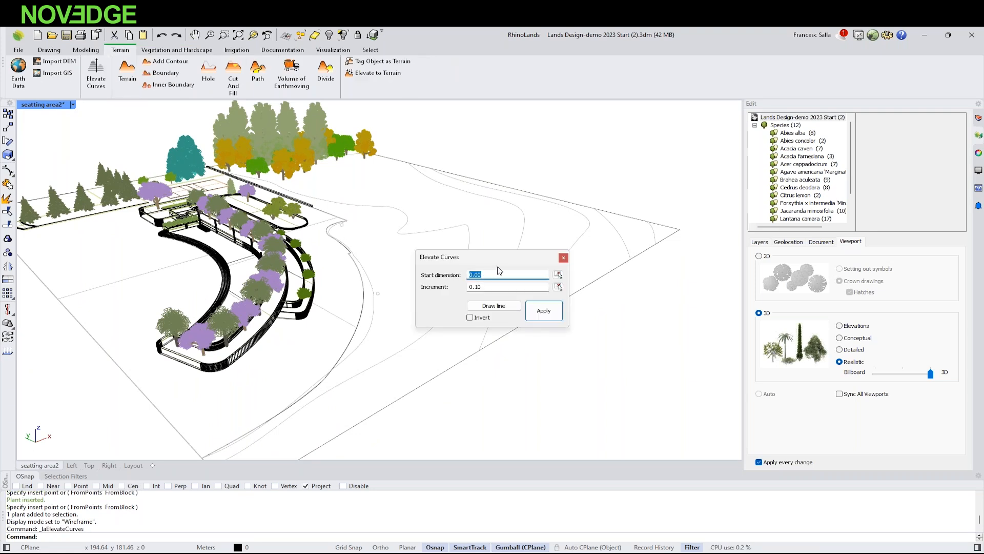
pyautogui.moveTo(485, 262); pyautogui.dragTo(527, 160)
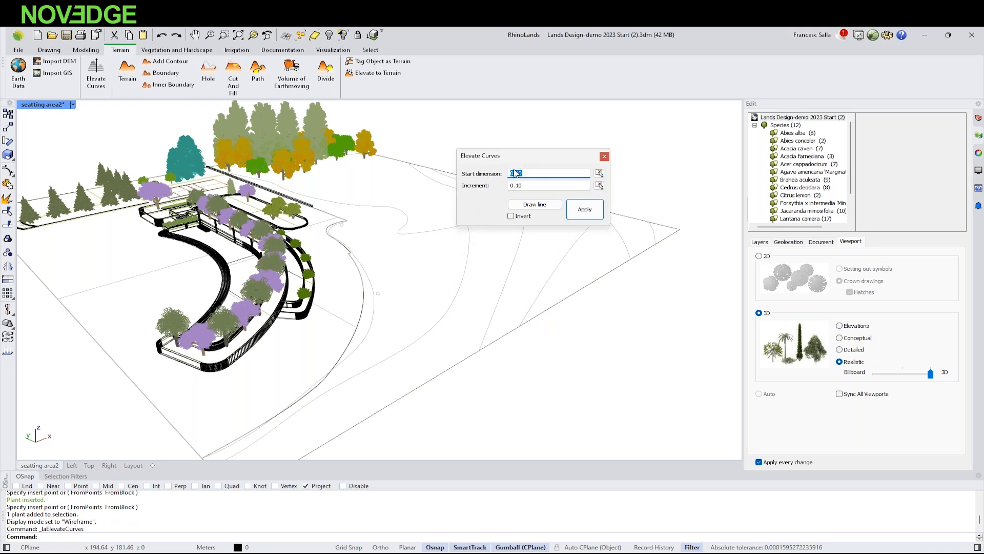
pyautogui.click(527, 205)
pyautogui.click(369, 314)
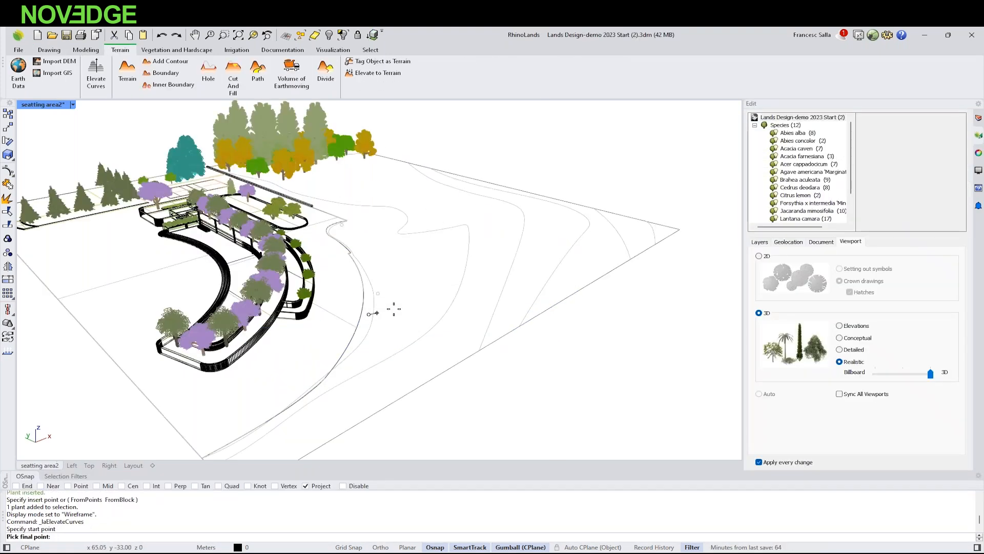
pyautogui.click(655, 234)
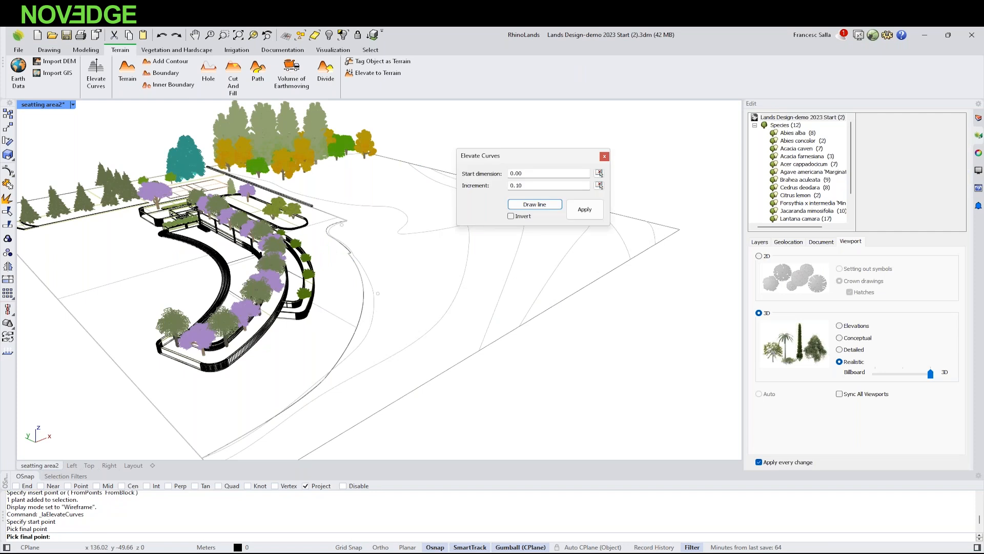
pyautogui.doubleClick(508, 185)
pyautogui.write('1')
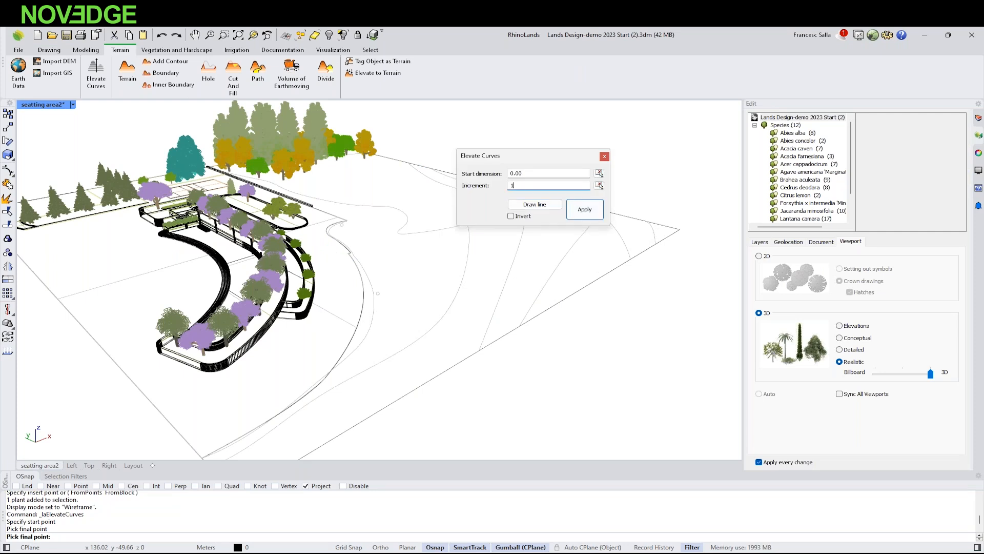
pyautogui.click(583, 211)
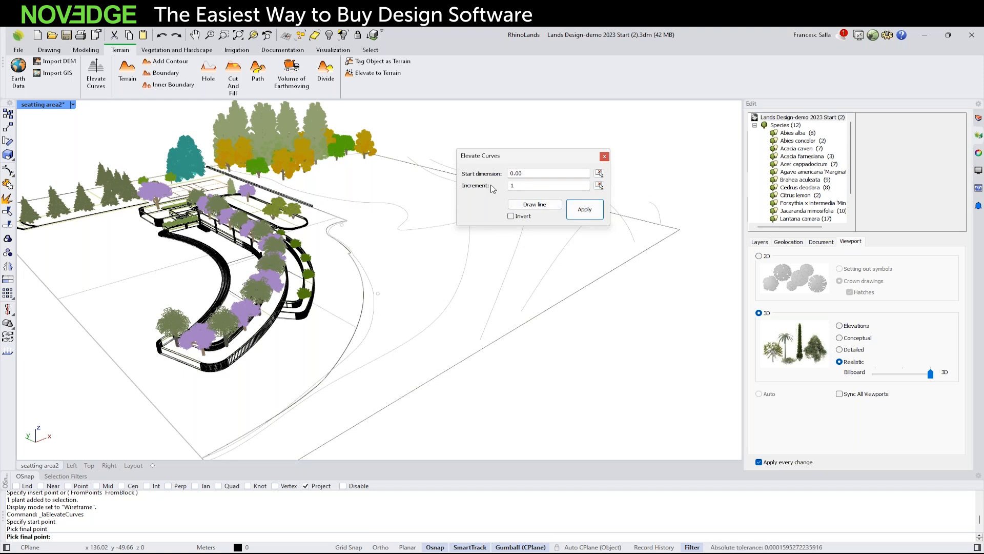
pyautogui.click(604, 155)
# - Examine the elevated contour curves from several angles, including the short curve near the site's far corner
pyautogui.scroll(-6, 506, 294)
pyautogui.moveTo(506, 294); pyautogui.dragTo(503, 249, button='right')
pyautogui.scroll(6, 506, 247)
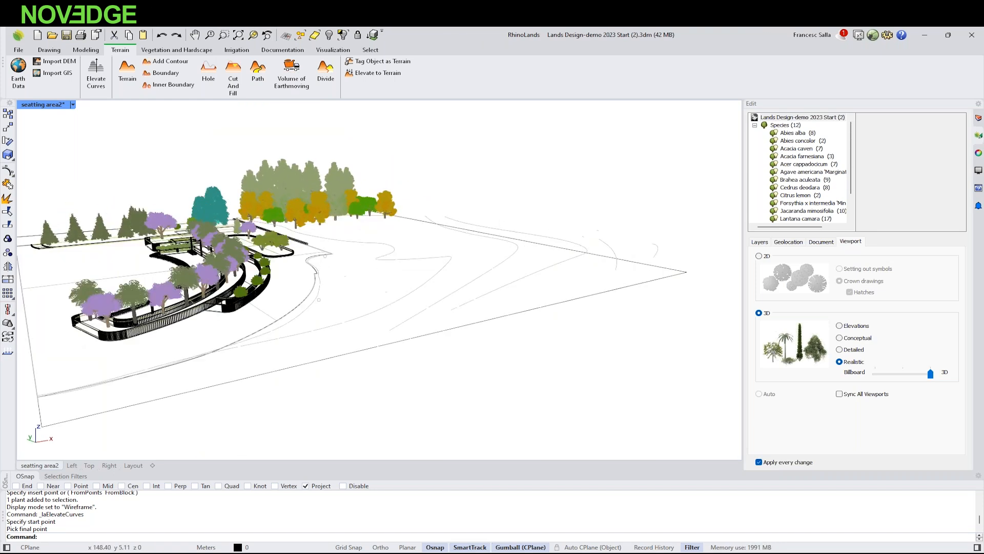
pyautogui.moveTo(451, 226); pyautogui.dragTo(473, 259, button='right')
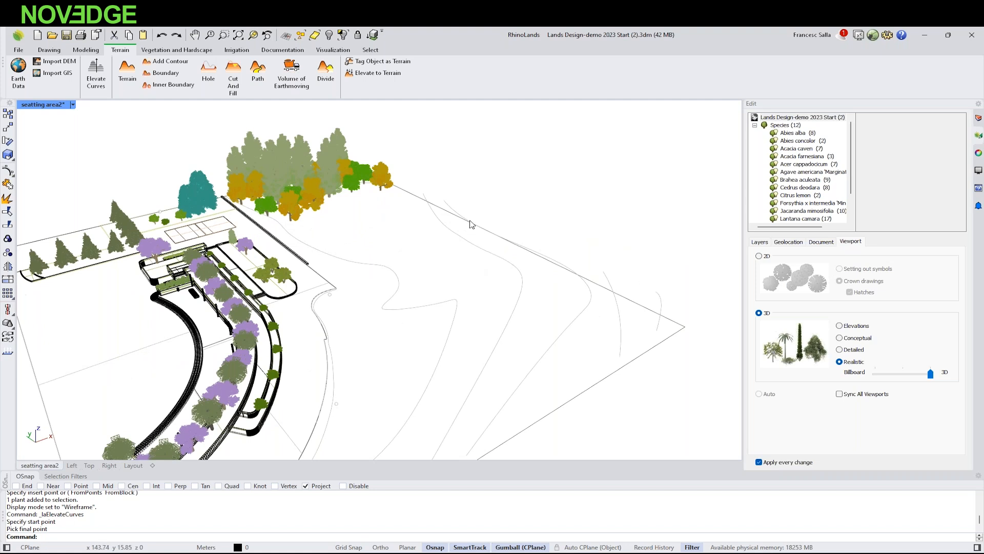
pyautogui.scroll(5, 595, 277)
pyautogui.click(615, 251)
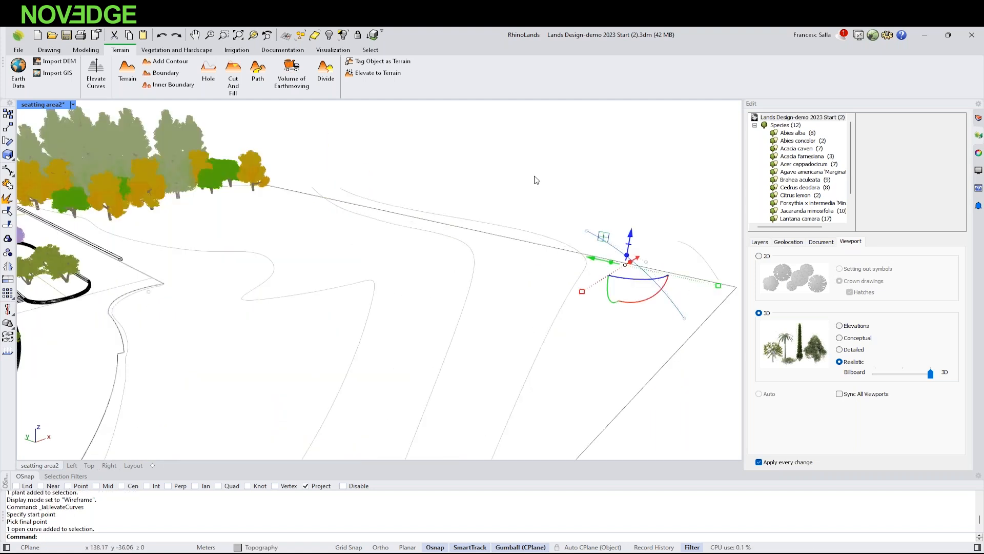
pyautogui.scroll(-5, 533, 202)
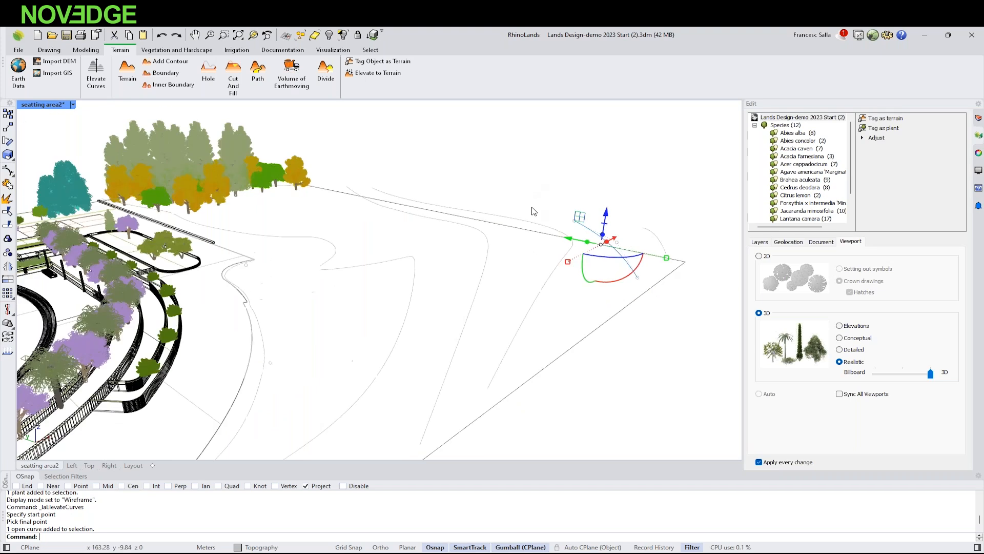
pyautogui.scroll(2, 540, 182)
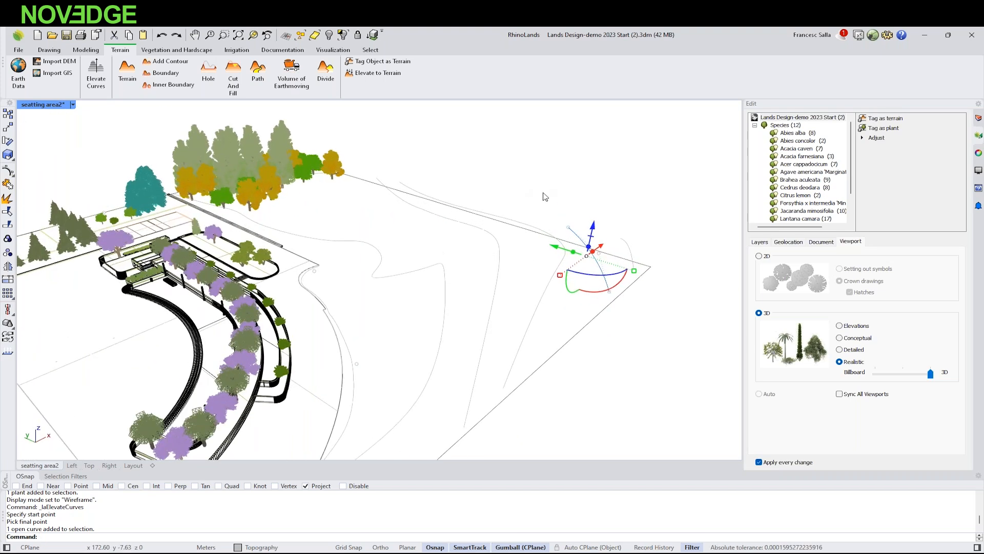
pyautogui.scroll(2, 566, 219)
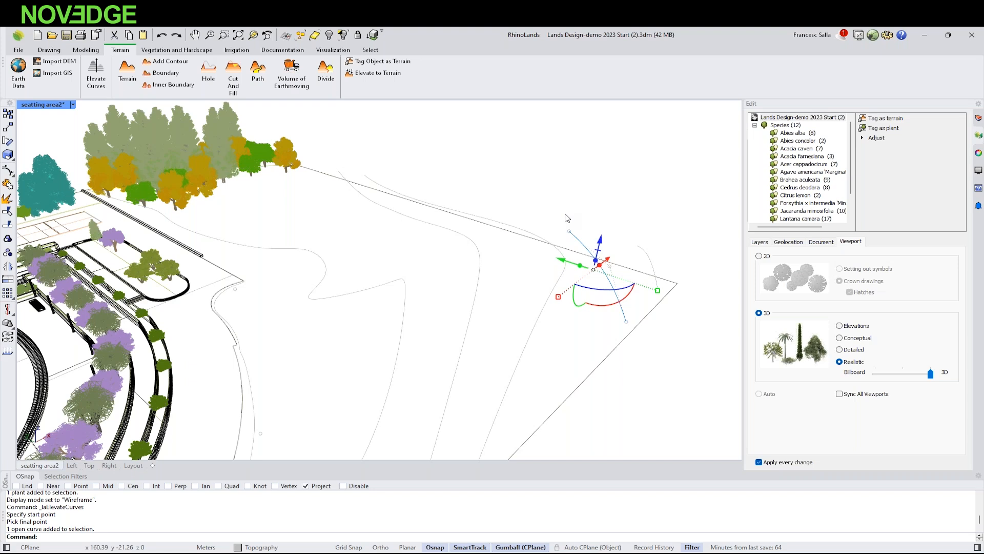
pyautogui.click(560, 199)
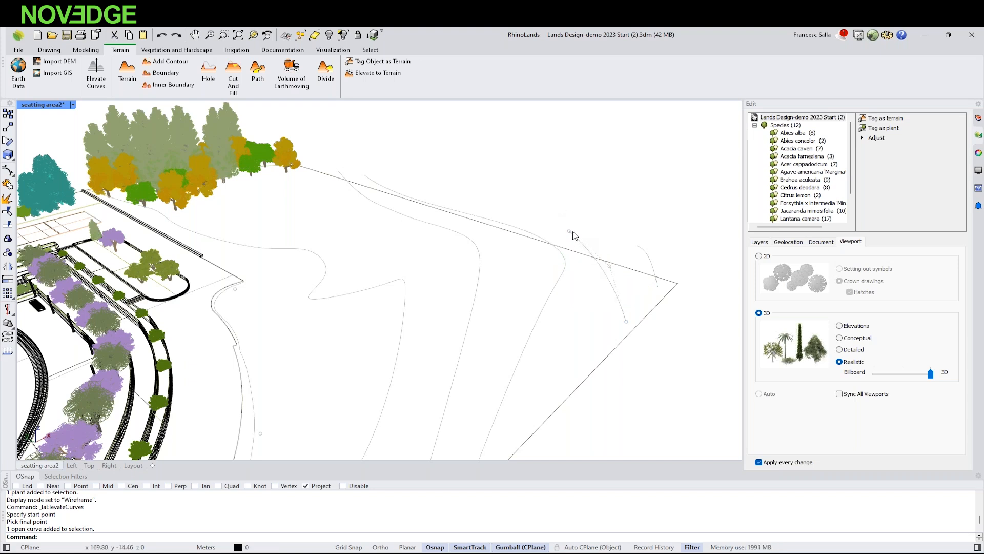
# - Raise the end control point of the short contour curve near the site's far corner above the rest of that curve
pyautogui.click(569, 232)
pyautogui.moveTo(576, 200); pyautogui.dragTo(580, 171)
pyautogui.moveTo(569, 230); pyautogui.dragTo(521, 222, button='right')
pyautogui.moveTo(547, 146); pyautogui.dragTo(547, 153)
pyautogui.moveTo(523, 193); pyautogui.dragTo(483, 211, button='right')
pyautogui.press('Escape')
pyautogui.moveTo(585, 228); pyautogui.dragTo(446, 237, button='right')
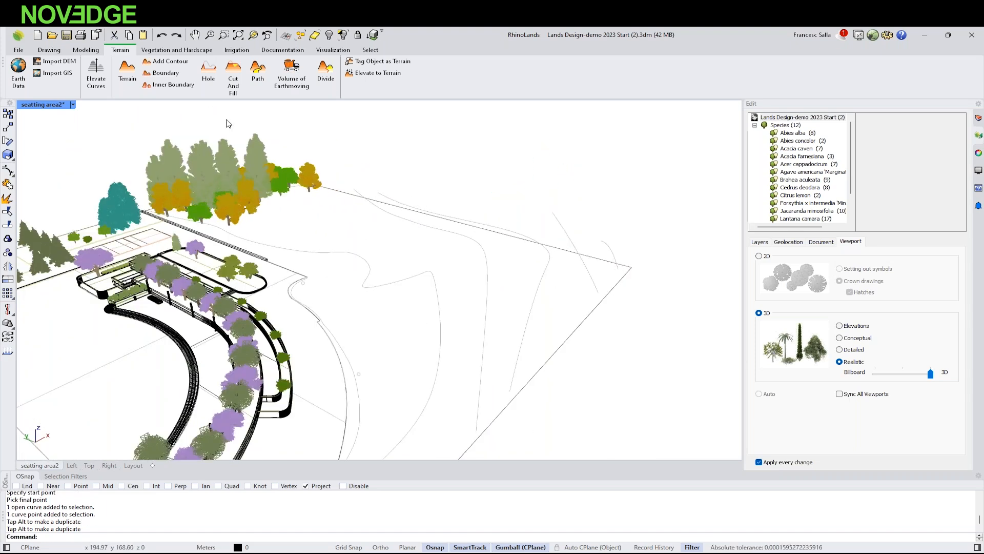
# - Start a new terrain from all the topographic curves between the paved area and the site's far corner
pyautogui.click(132, 77)
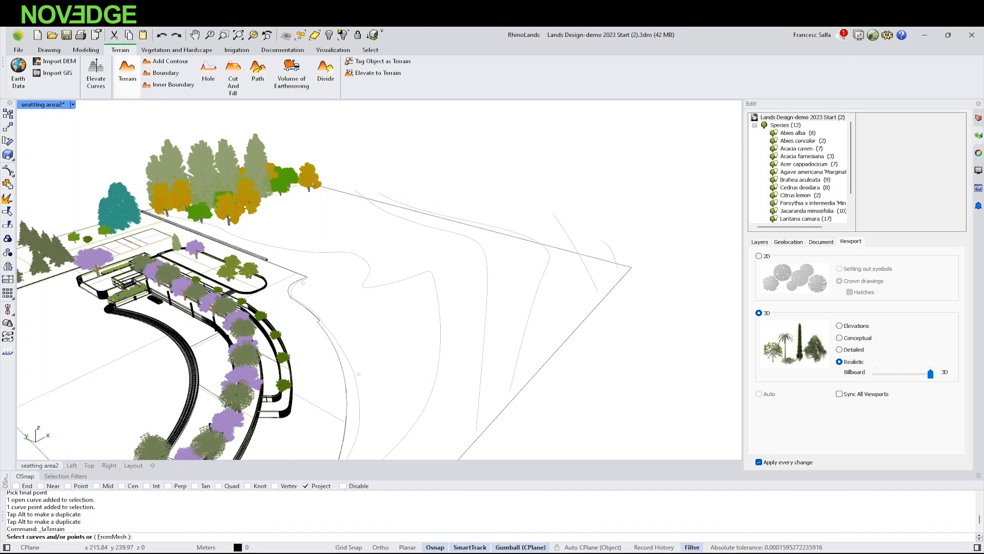
pyautogui.click(611, 247)
pyautogui.click(567, 235)
pyautogui.moveTo(549, 284); pyautogui.dragTo(439, 318)
pyautogui.moveTo(398, 355); pyautogui.dragTo(346, 363, button='right')
pyautogui.scroll(3, 347, 360)
pyautogui.moveTo(344, 308); pyautogui.dragTo(374, 360)
pyautogui.scroll(-3, 351, 318)
pyautogui.press('Return')
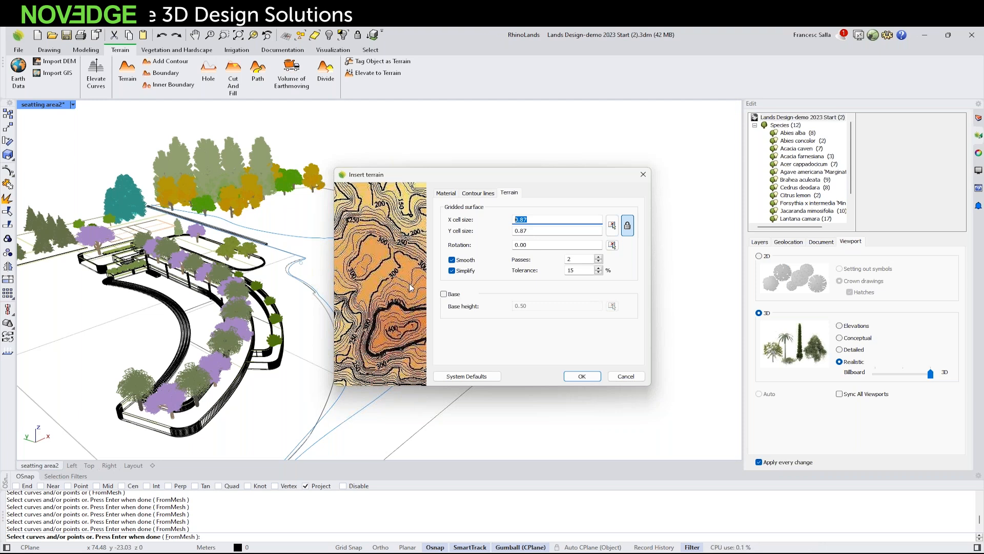
# - Review the new terrain's base option, the available site textures and the contour line settings
pyautogui.click(444, 297)
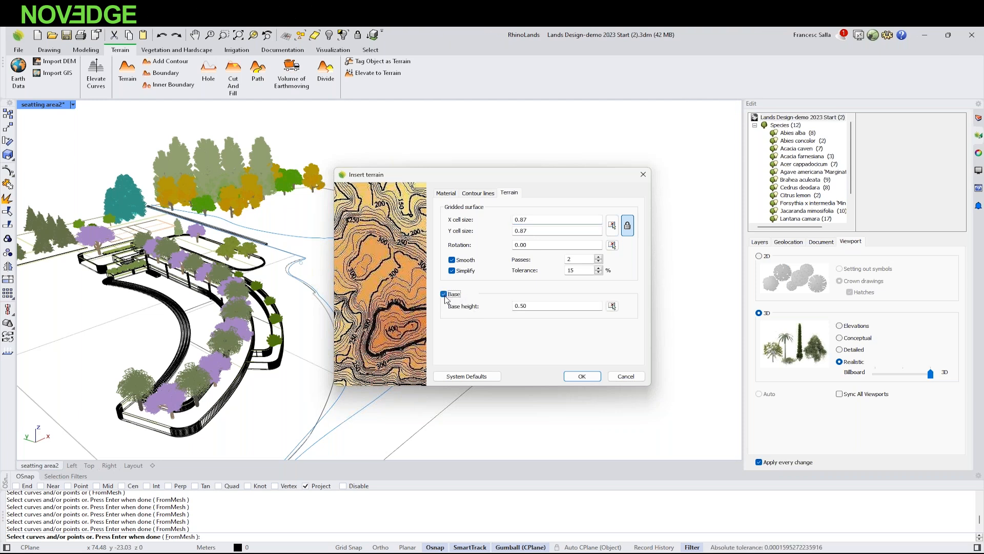
pyautogui.click(446, 294)
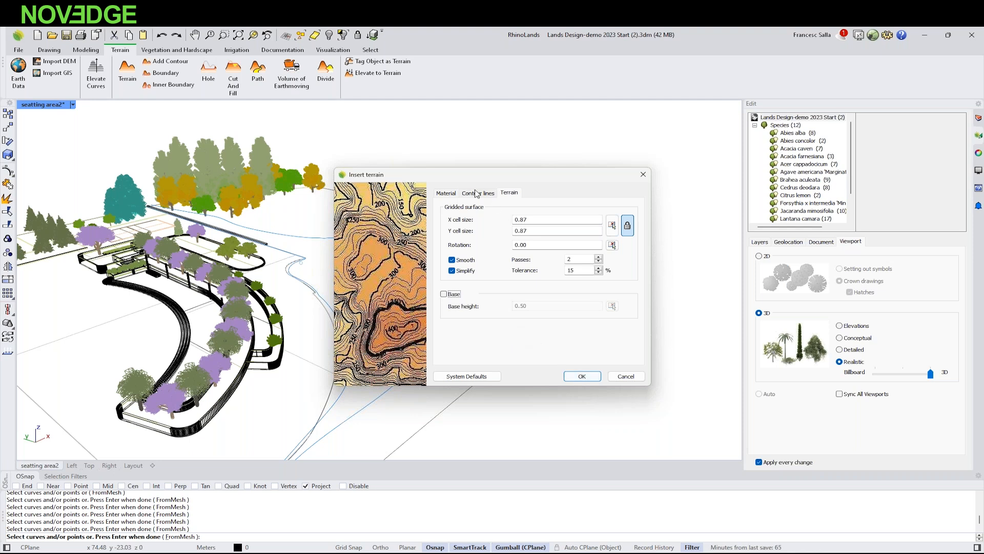
pyautogui.click(446, 193)
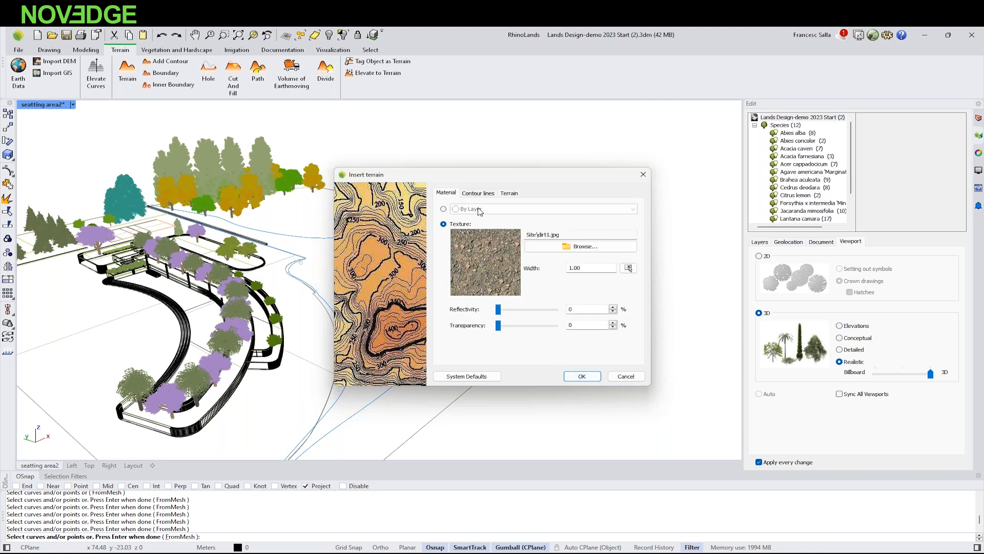
pyautogui.click(548, 246)
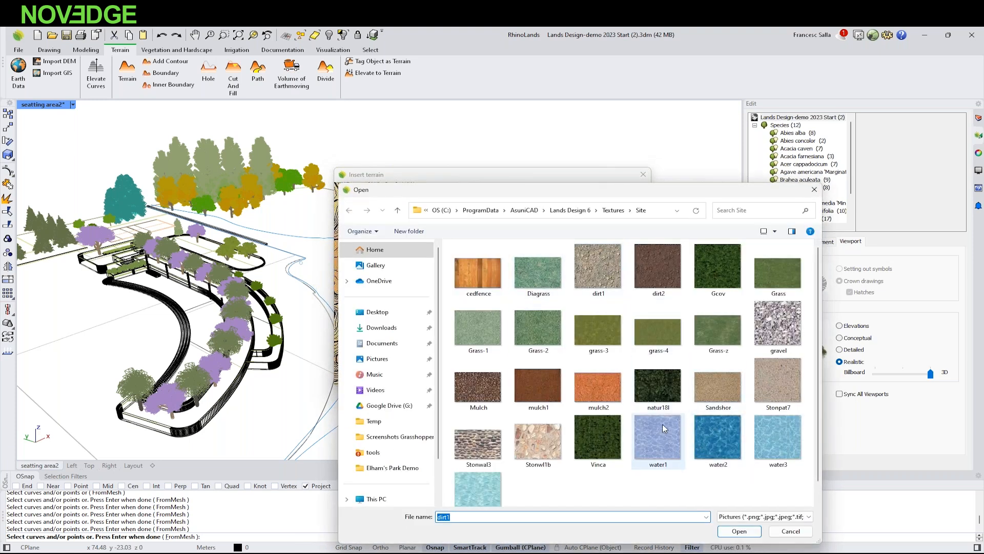
pyautogui.click(783, 533)
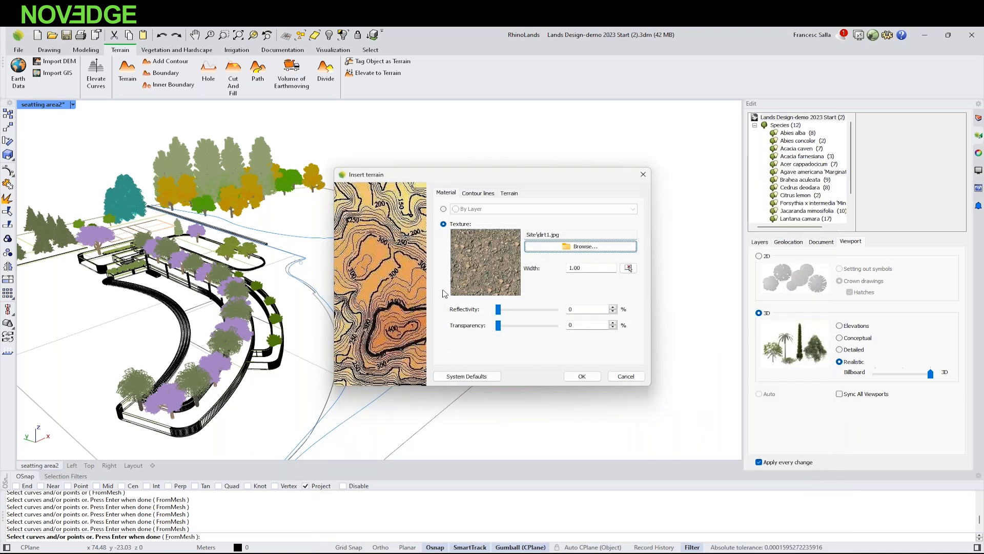
pyautogui.click(480, 198)
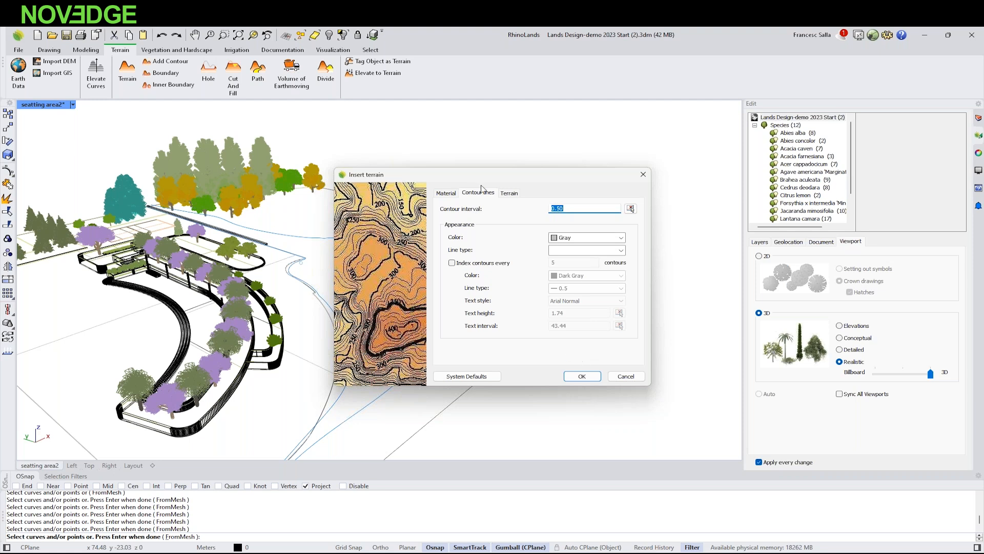
pyautogui.click(507, 193)
# - Create the terrain with the dirt1.jpg texture, 0.87 cell size, smoothing and simplification, and no base
pyautogui.click(579, 377)
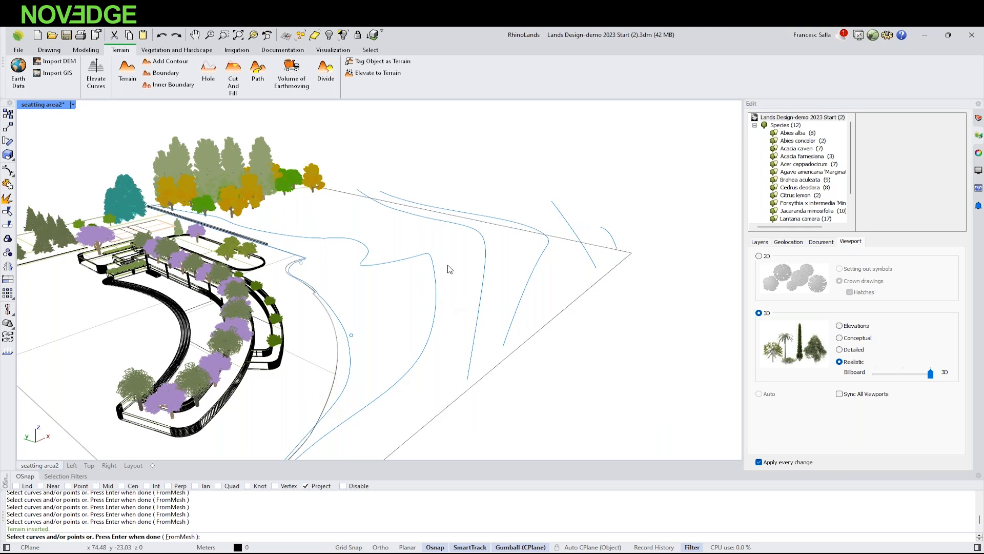
pyautogui.press('Return')
pyautogui.moveTo(440, 250); pyautogui.dragTo(425, 252, button='right')
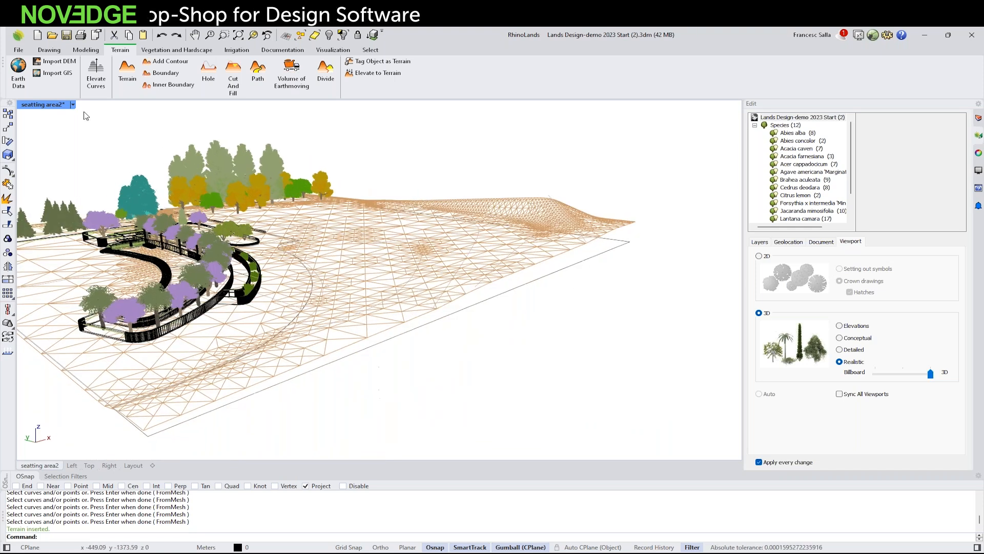
# - Set the viewport display mode to Rendered and bring the whole terrain into view
pyautogui.click(73, 104)
pyautogui.click(76, 163)
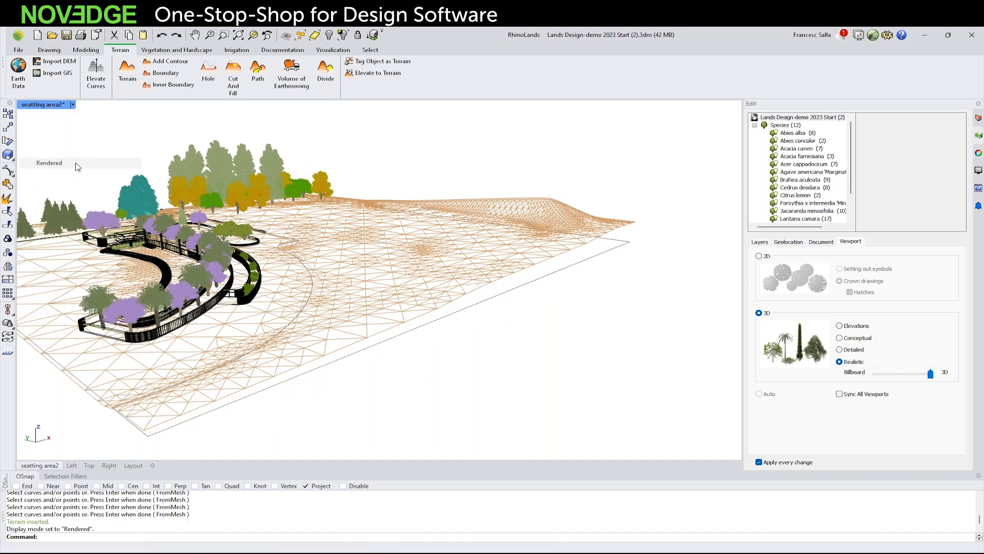
pyautogui.moveTo(488, 251); pyautogui.dragTo(456, 274, button='right')
pyautogui.scroll(10, 456, 274)
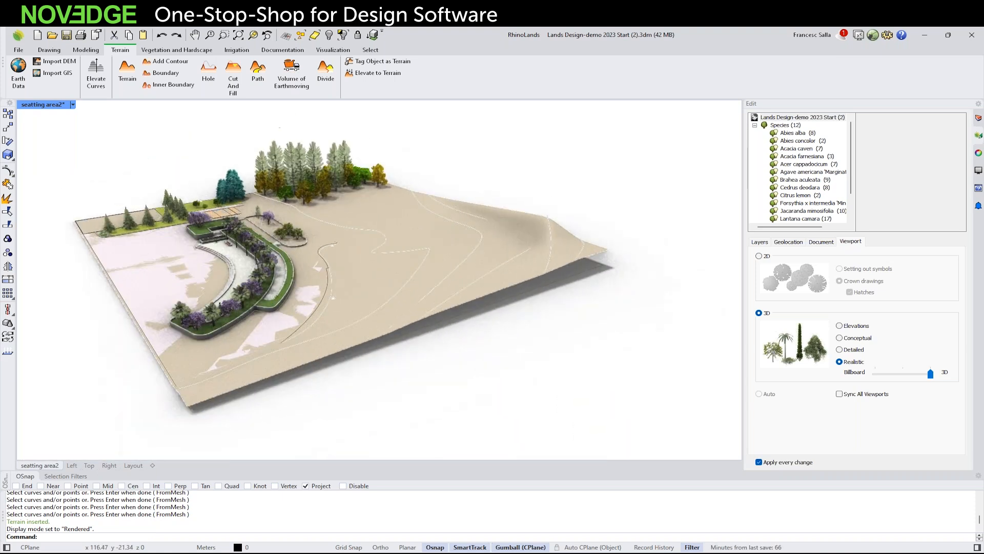
# - Raise the terrain's elevation control point at the top of the hill near the far corner to reshape the surface
pyautogui.click(482, 247)
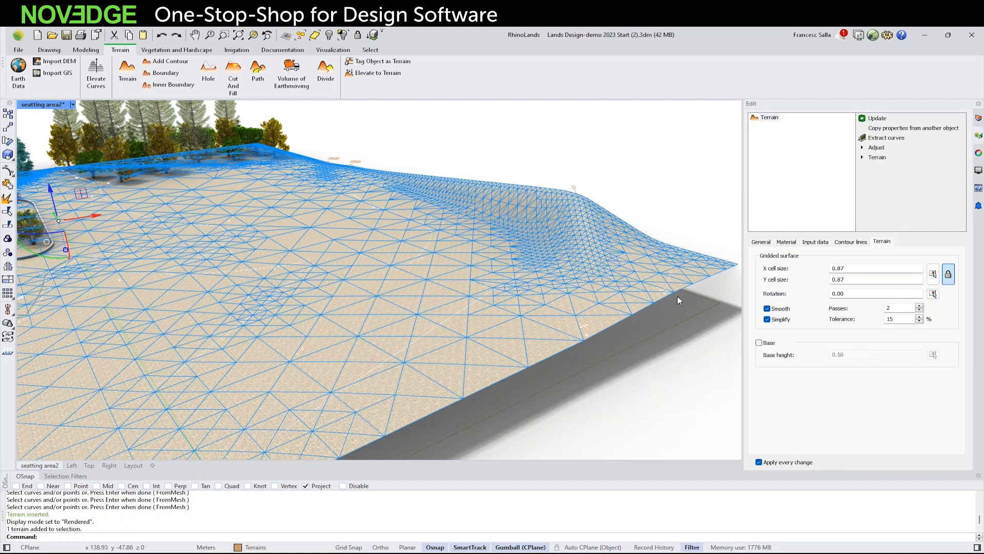
pyautogui.scroll(7, 671, 295)
pyautogui.scroll(-7, 644, 287)
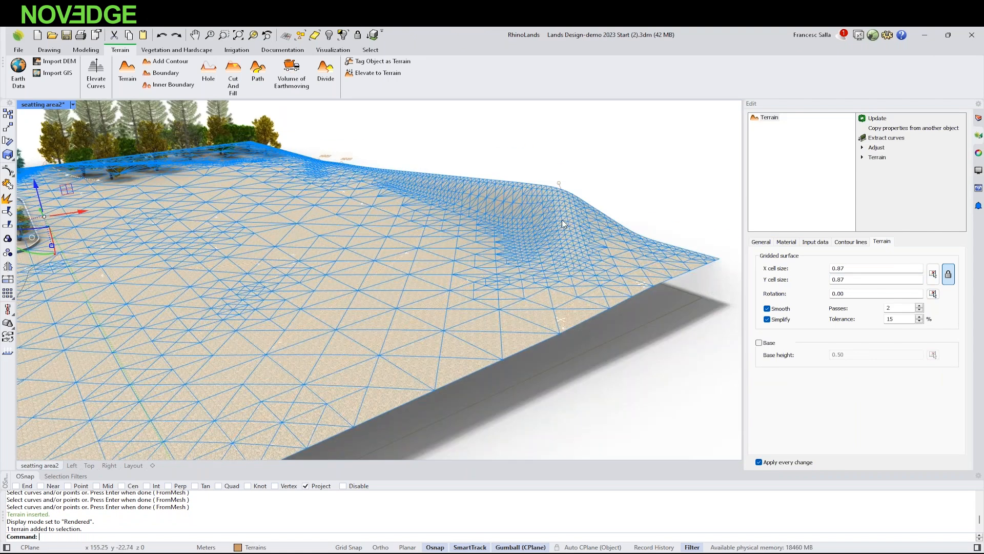
pyautogui.moveTo(536, 199); pyautogui.dragTo(570, 198, button='right')
pyautogui.click(571, 188)
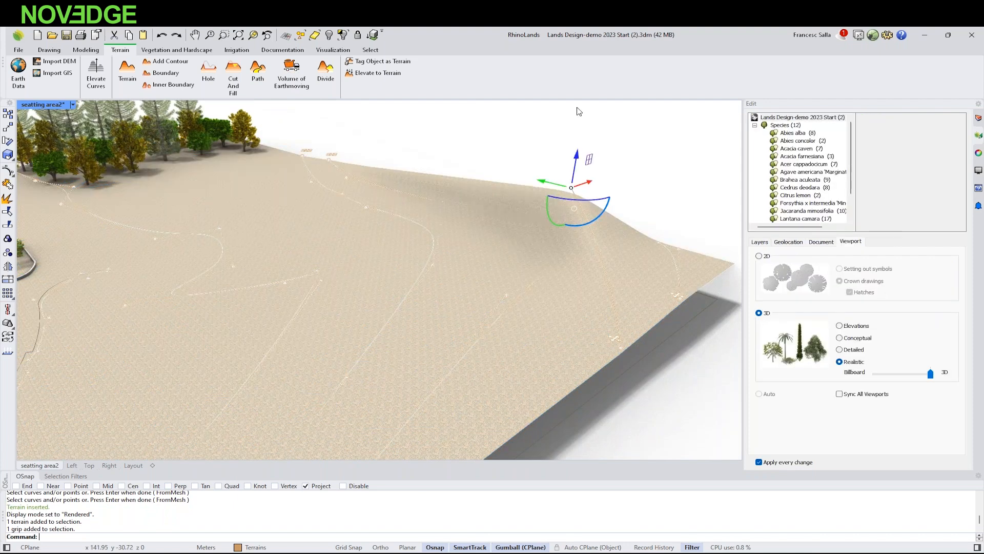
pyautogui.moveTo(578, 154); pyautogui.dragTo(581, 144)
pyautogui.moveTo(588, 178); pyautogui.dragTo(579, 140)
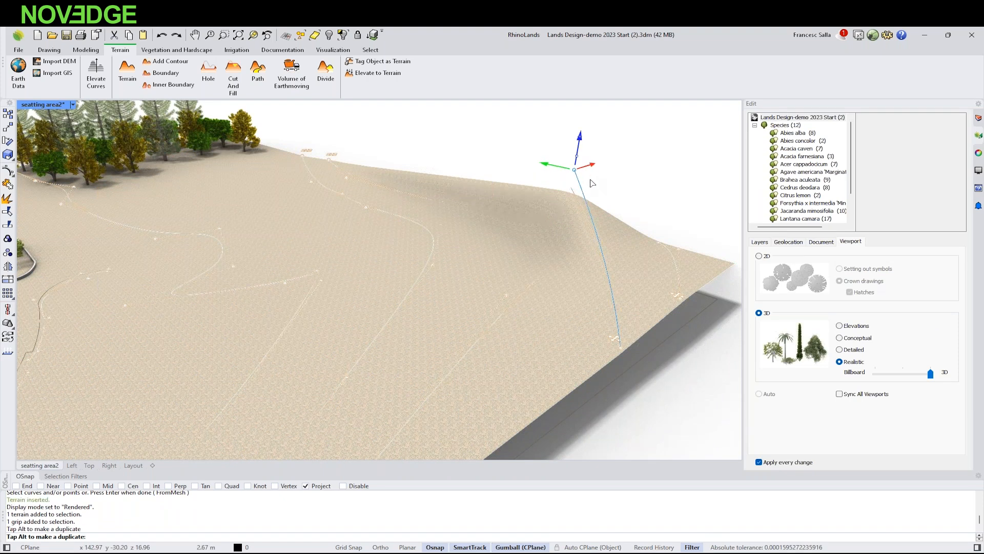
pyautogui.moveTo(665, 214); pyautogui.dragTo(610, 206, button='right')
pyautogui.press('Escape')
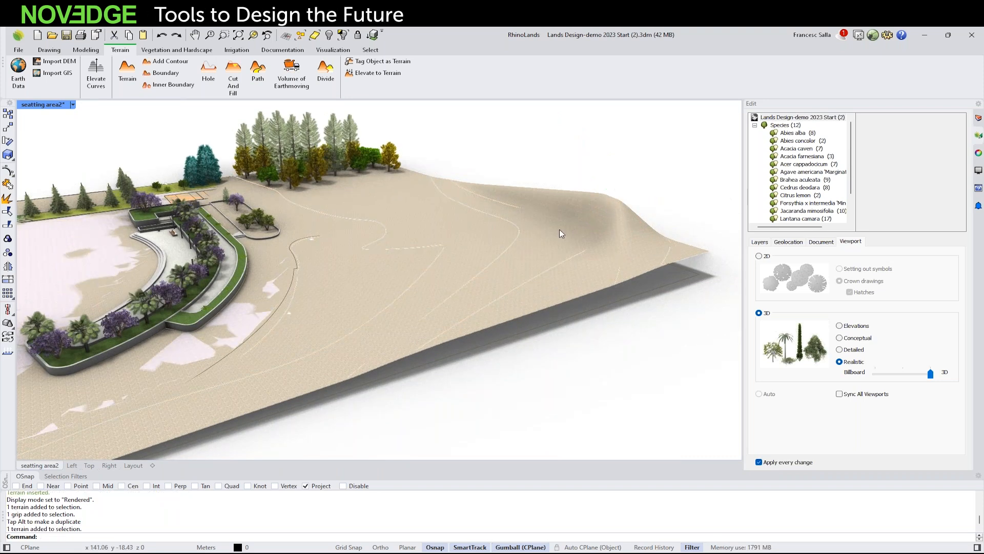
# - Examine the terrain's elevation data list and highlight one of its contour lines in the model
pyautogui.click(558, 229)
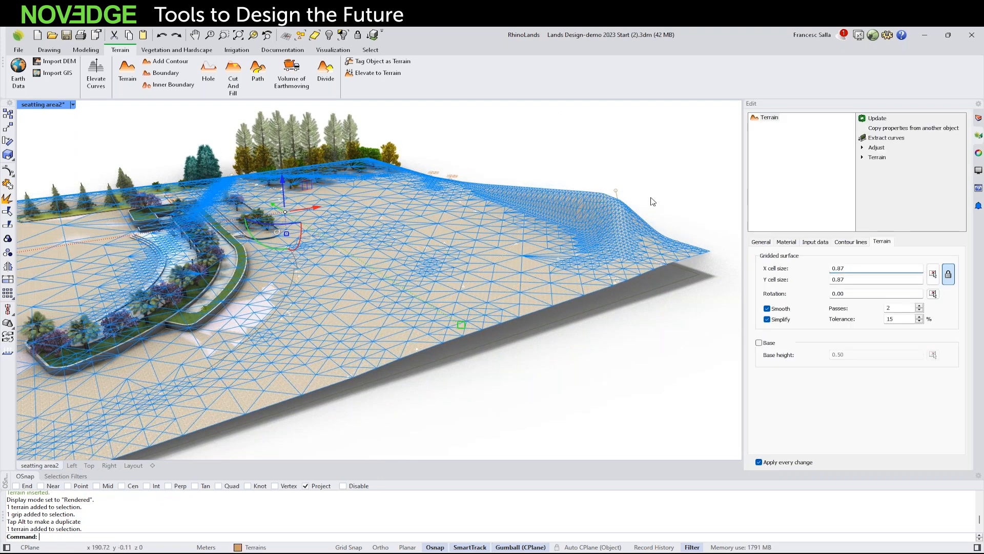
pyautogui.click(822, 244)
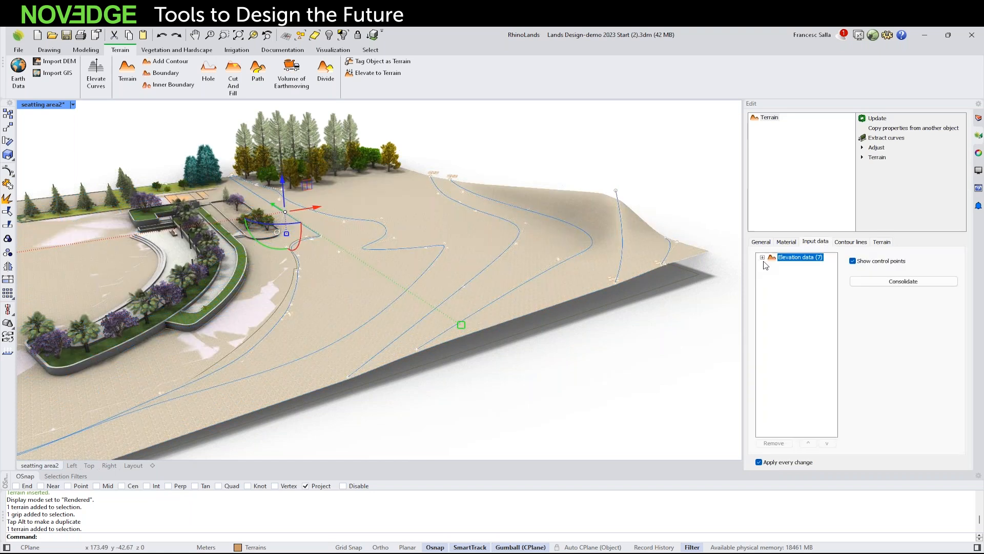
pyautogui.click(763, 258)
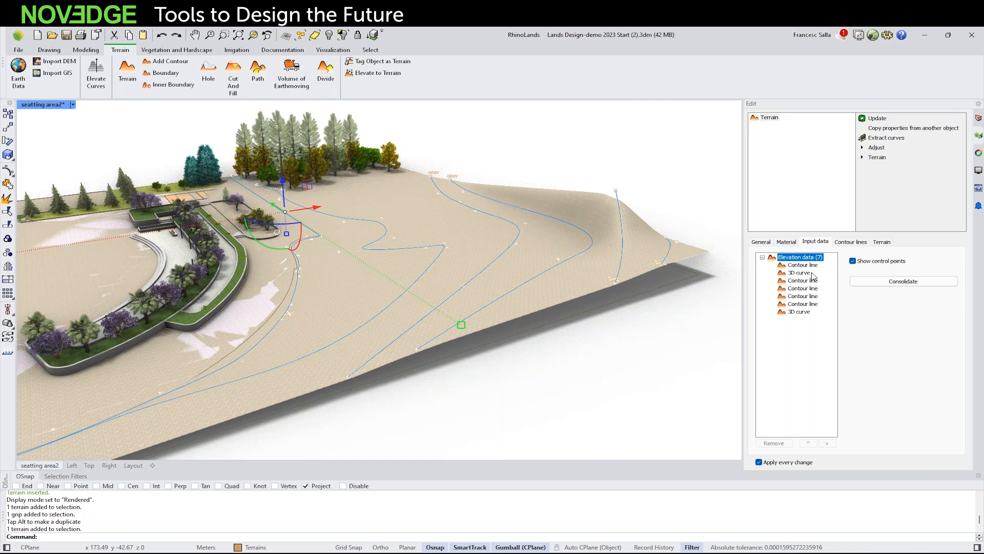
pyautogui.click(799, 281)
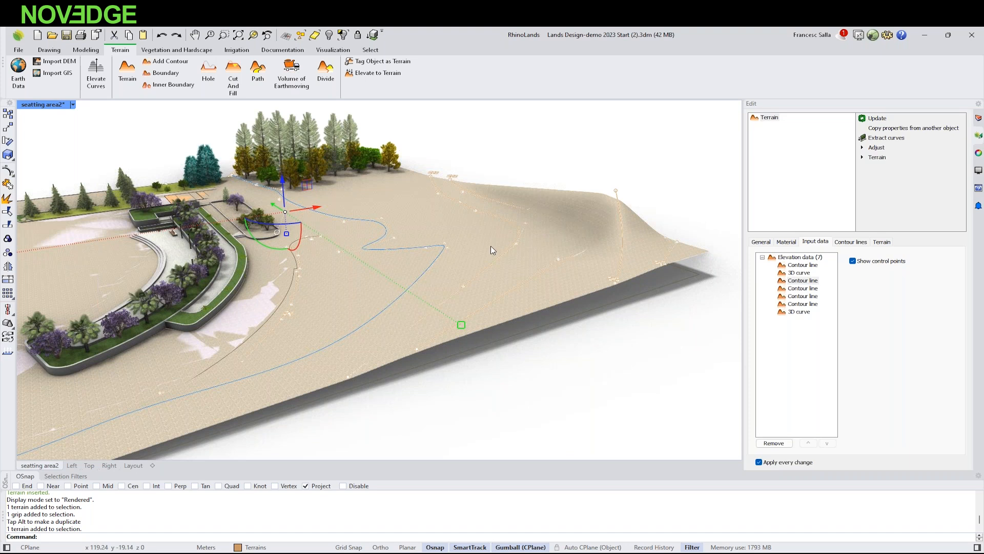
pyautogui.click(543, 165)
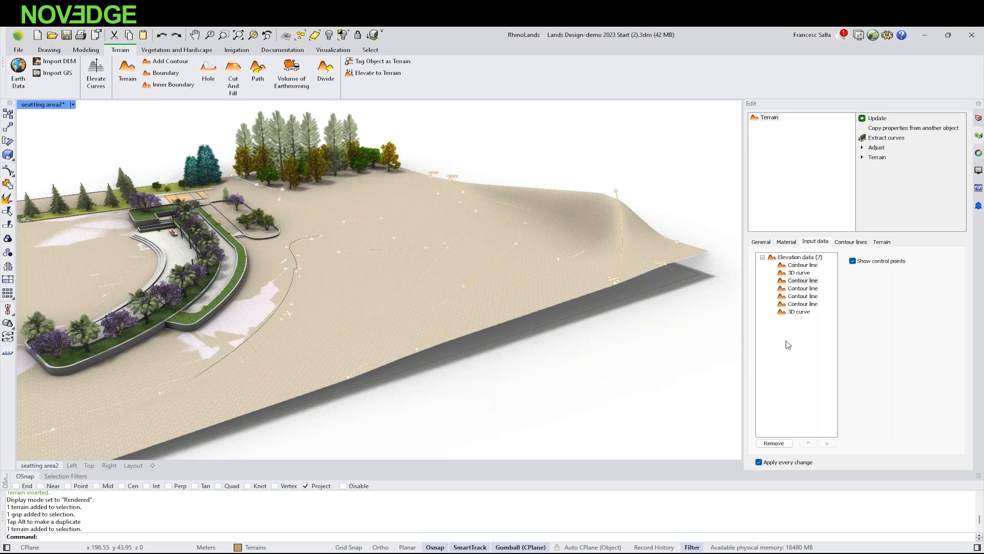
pyautogui.click(696, 348)
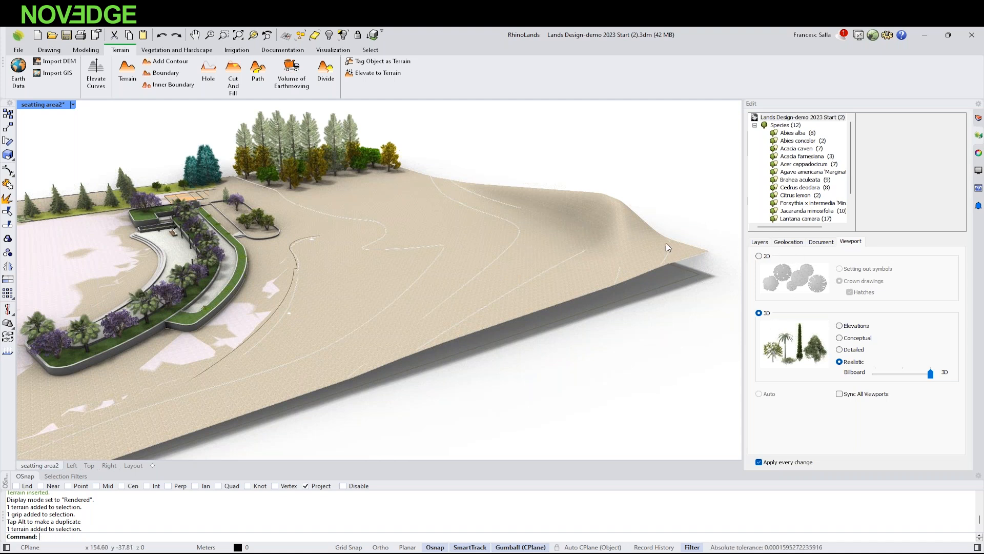
# - Select the terrain and inspect its mesh across the whole site, including around the seating area
pyautogui.click(574, 272)
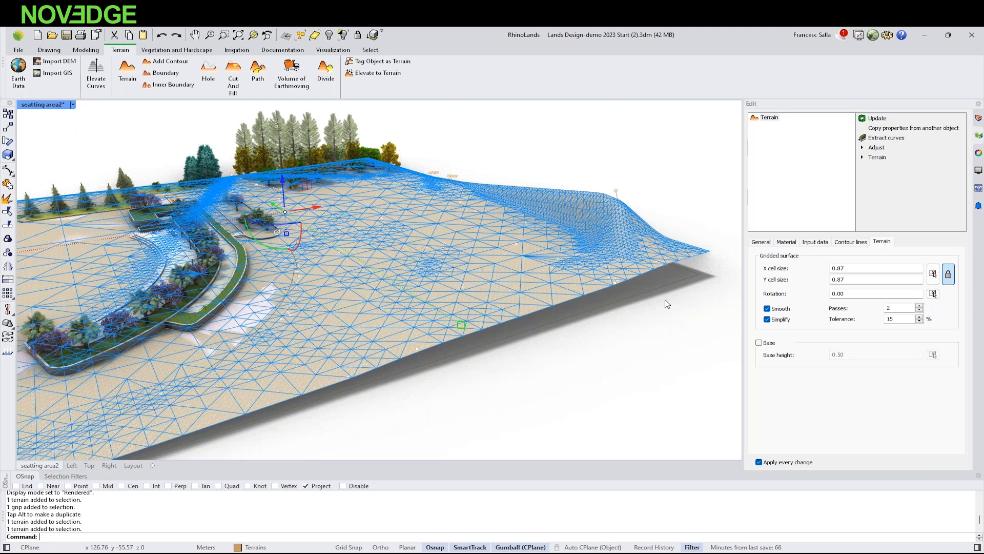
pyautogui.moveTo(614, 313); pyautogui.dragTo(619, 303, button='right')
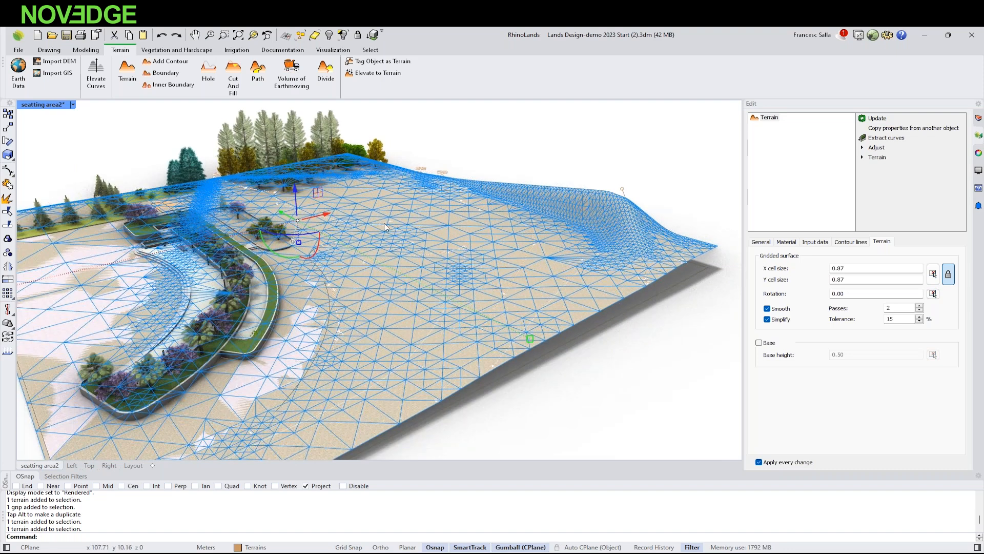
pyautogui.scroll(-3, 384, 223)
pyautogui.moveTo(390, 267); pyautogui.dragTo(404, 267, button='right')
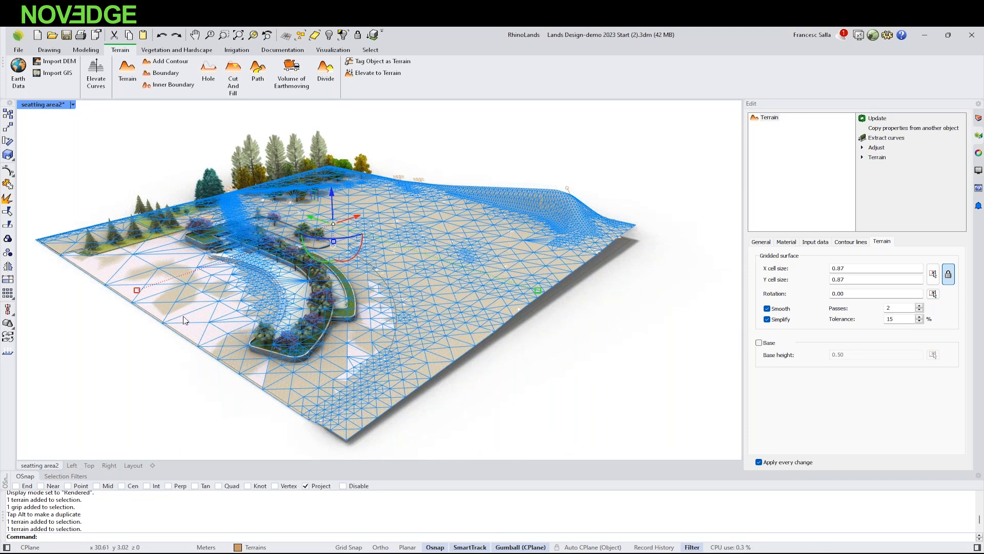
pyautogui.moveTo(240, 324); pyautogui.dragTo(232, 309, button='right')
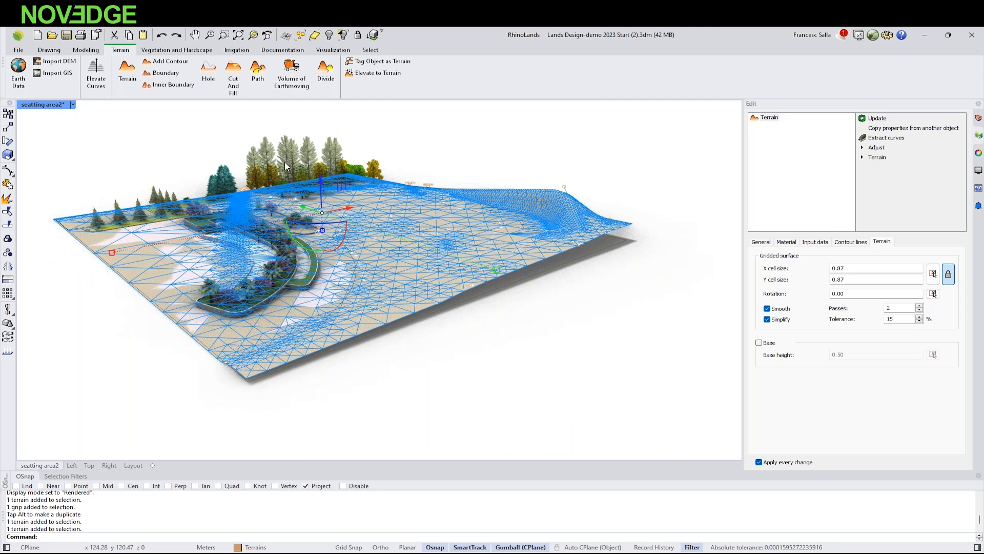
# - Set the viewport display mode to Wireframe and highlight the closed boundary curve that follows the site edge and the paved area
pyautogui.click(516, 329)
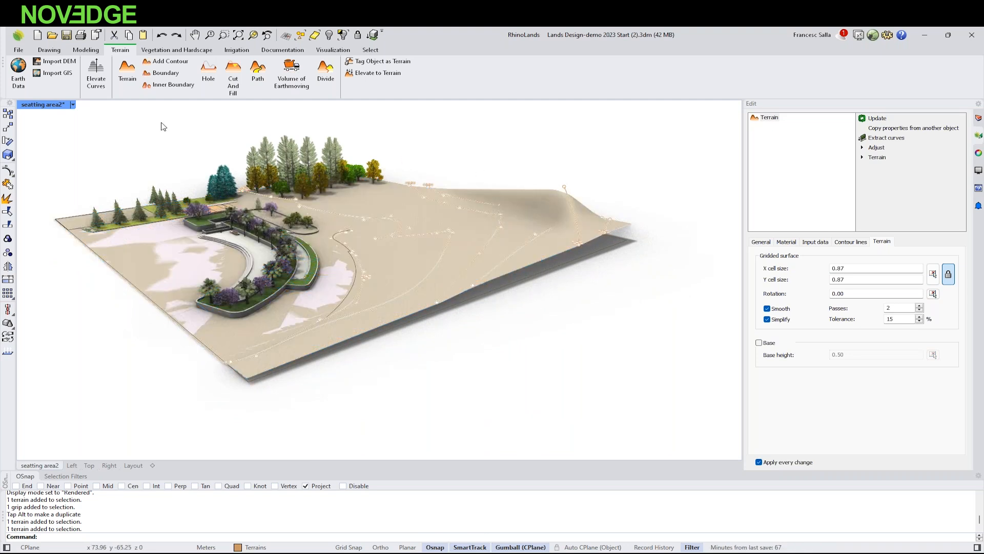
pyautogui.click(73, 105)
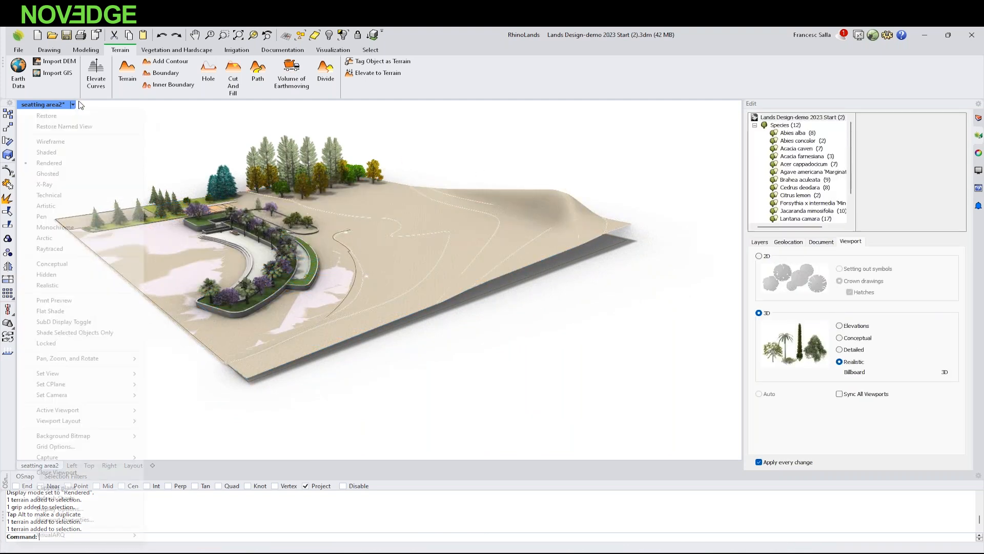
pyautogui.click(57, 141)
pyautogui.scroll(3, 556, 270)
pyautogui.click(556, 263)
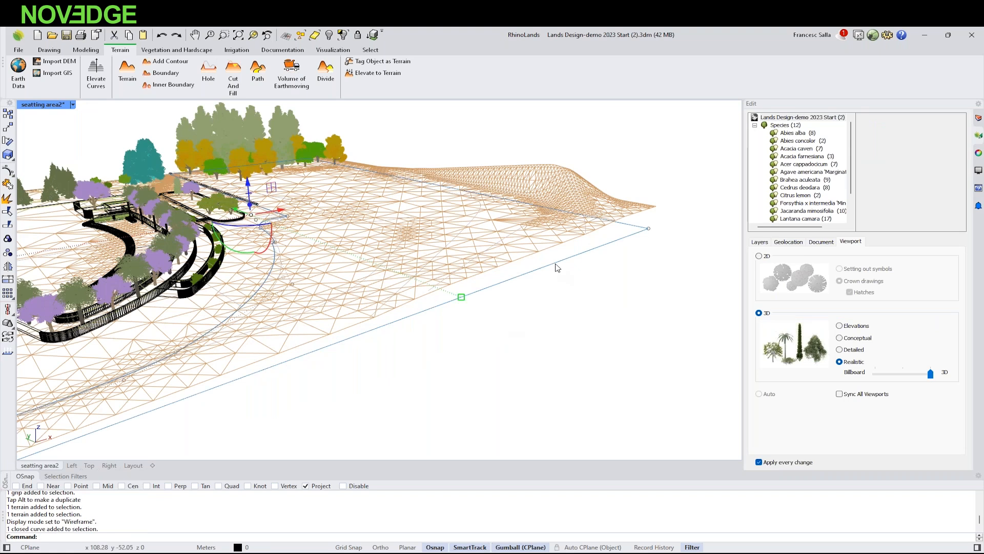
pyautogui.scroll(-5, 533, 316)
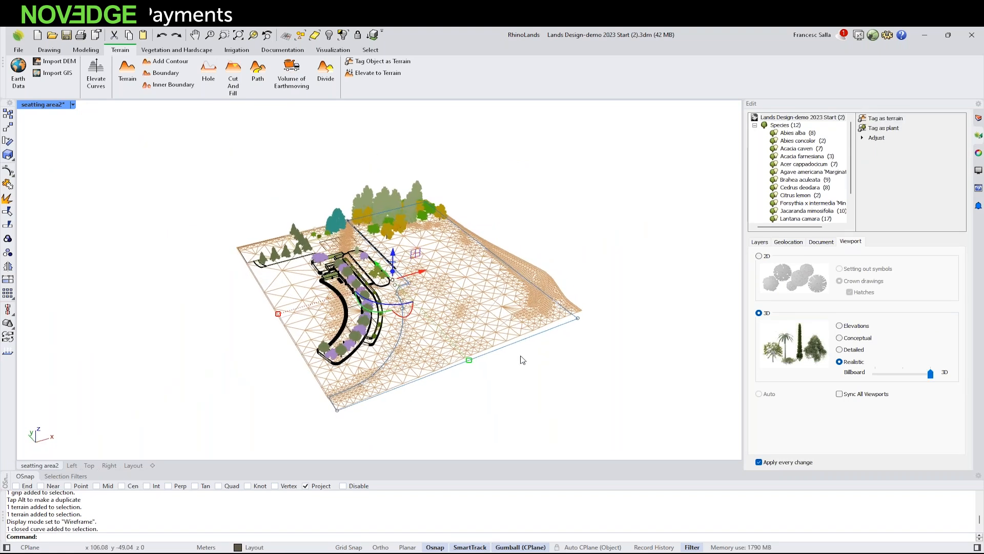
pyautogui.scroll(2, 538, 373)
pyautogui.click(424, 250)
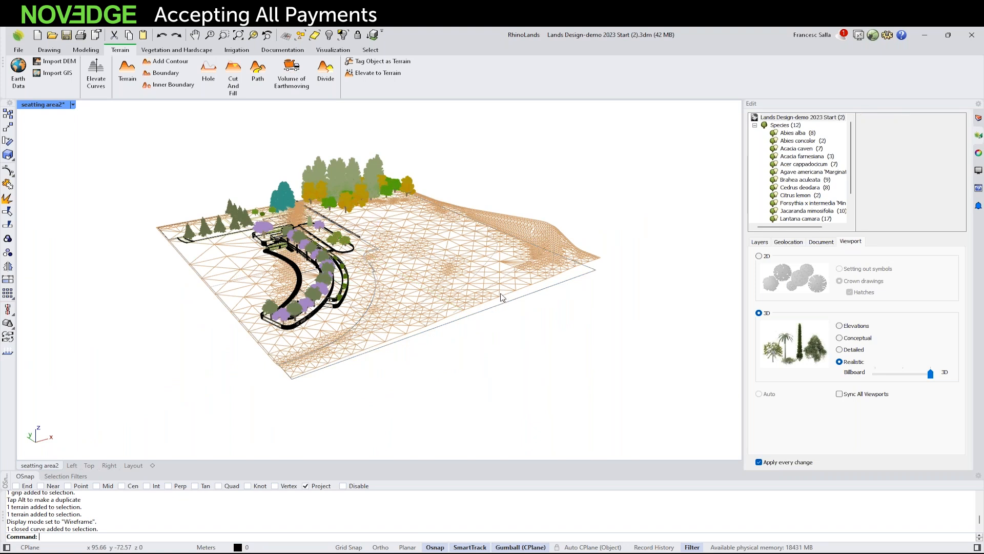
pyautogui.scroll(2, 504, 299)
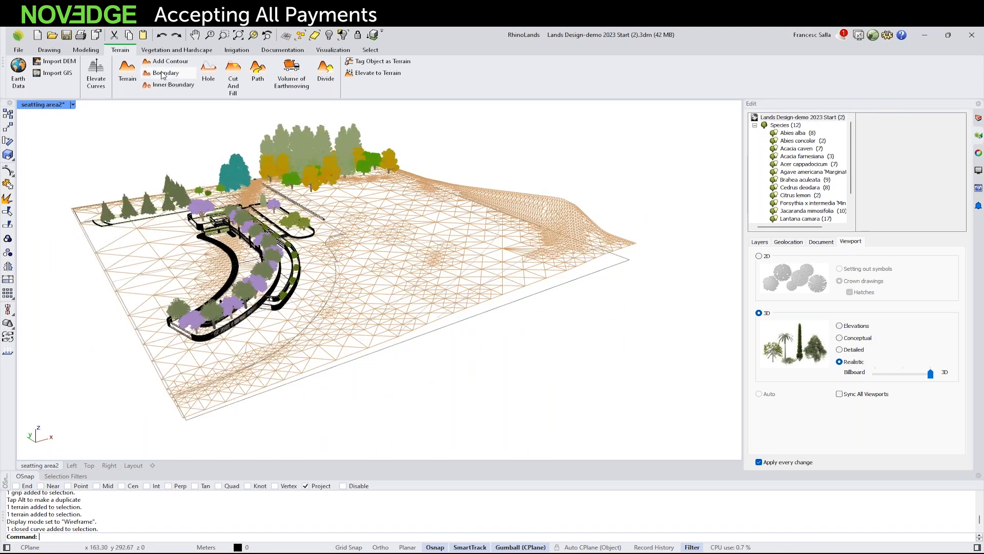
# - Apply a terrain boundary to the terrain, using the closed curve that excludes the paved seating area
pyautogui.click(169, 85)
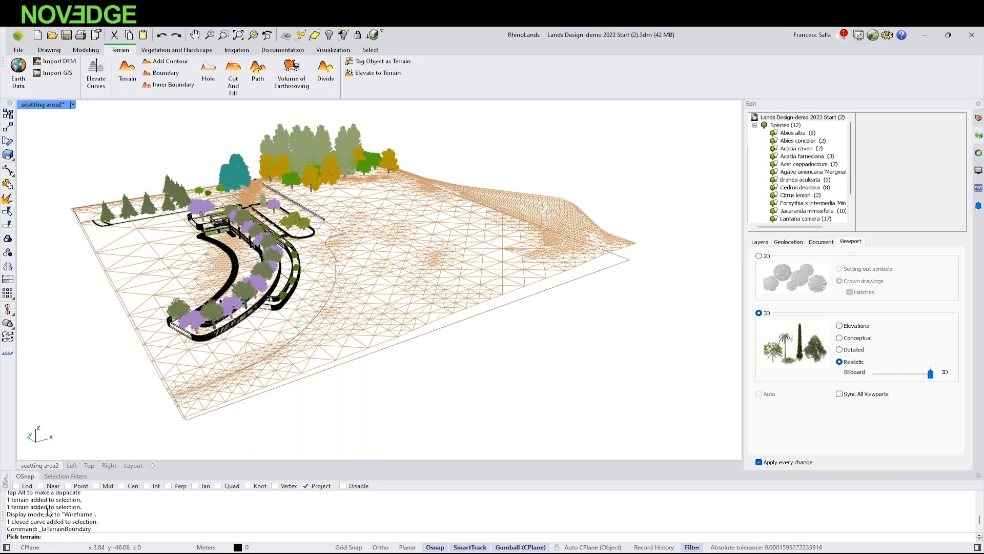
pyautogui.moveTo(296, 355); pyautogui.dragTo(494, 274, button='right')
pyautogui.click(495, 274)
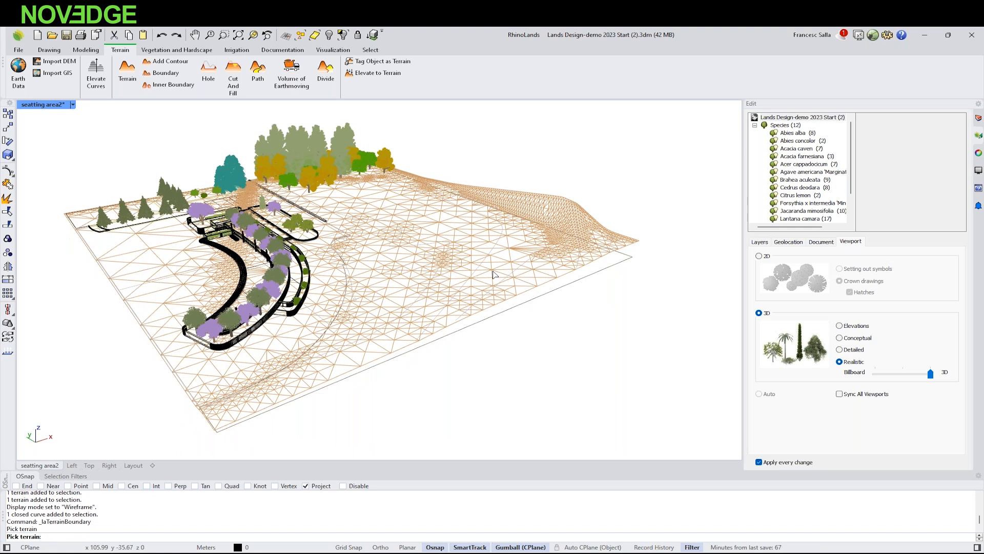
pyautogui.press('Return')
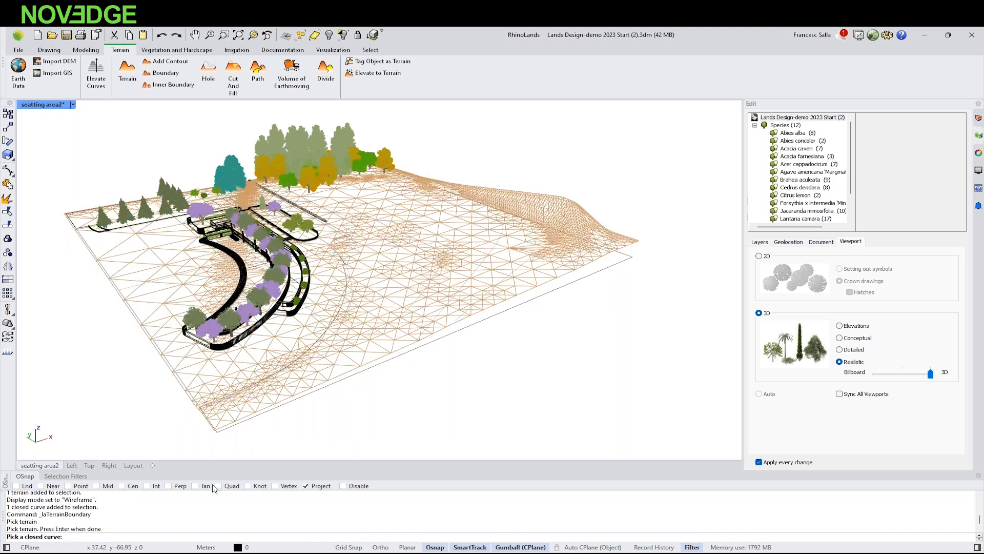
pyautogui.click(436, 339)
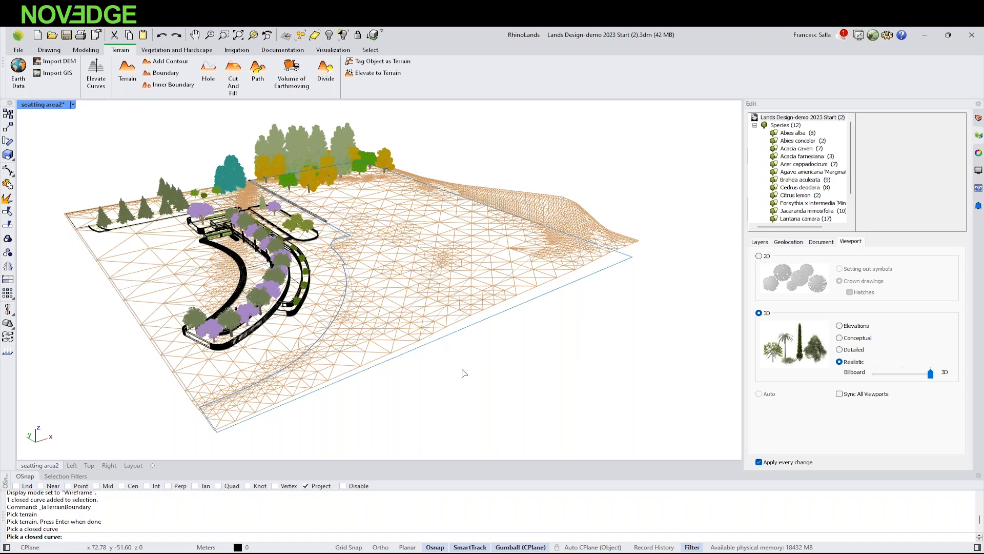
pyautogui.press('Return')
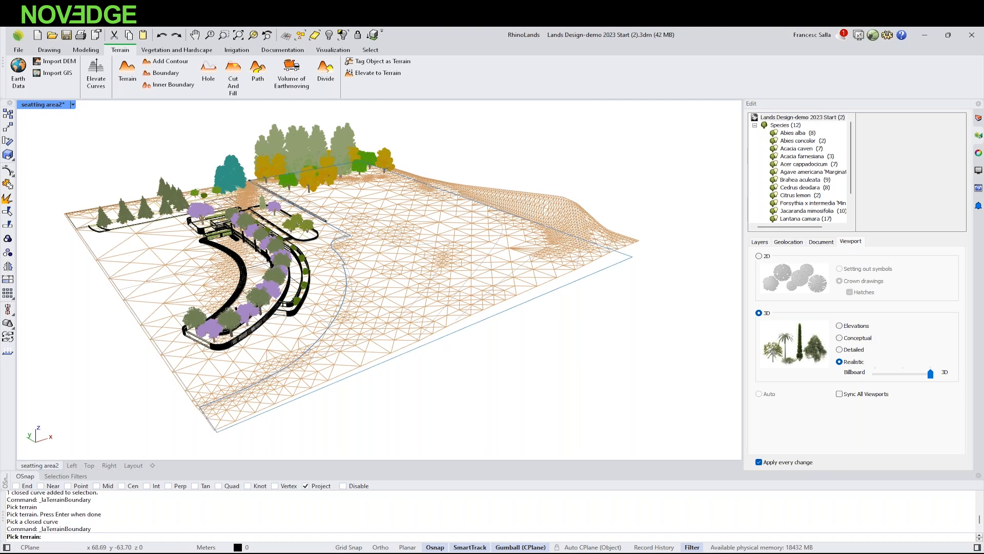
# - Set the viewport display mode to Rendered and switch its representation to 2D to inspect the trimmed terrain and its contour lines
pyautogui.click(73, 105)
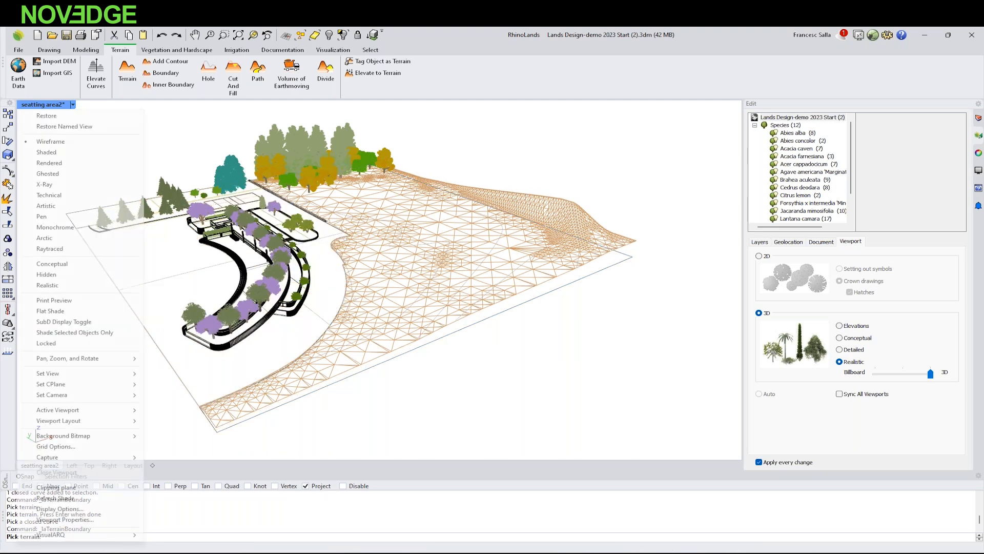
pyautogui.click(49, 163)
pyautogui.moveTo(480, 247); pyautogui.dragTo(509, 242, button='right')
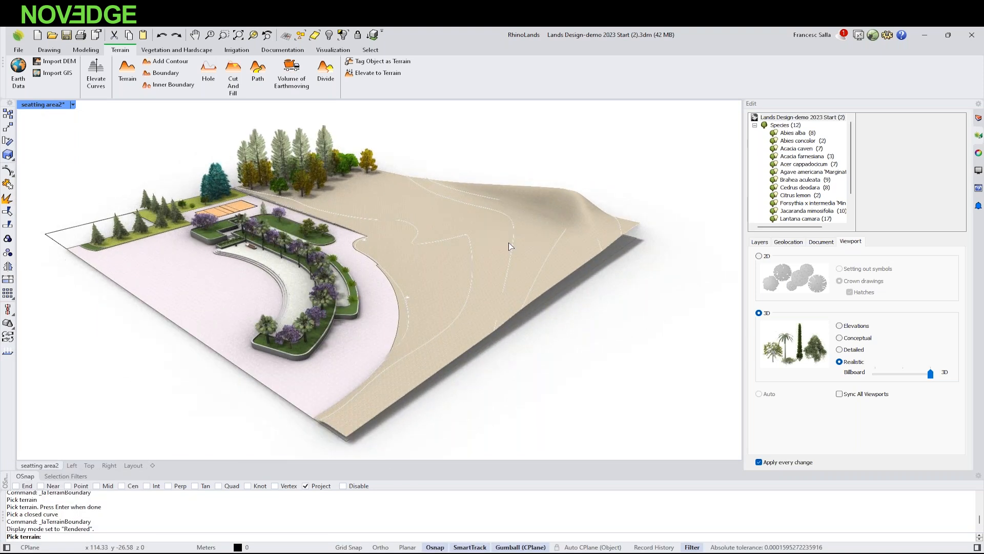
pyautogui.click(759, 256)
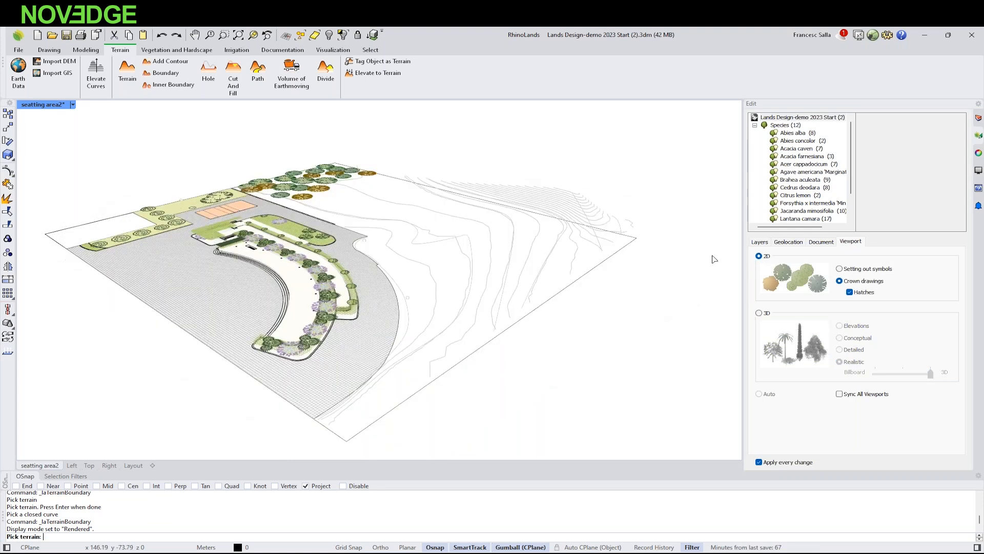
pyautogui.moveTo(472, 263); pyautogui.dragTo(549, 208, button='right')
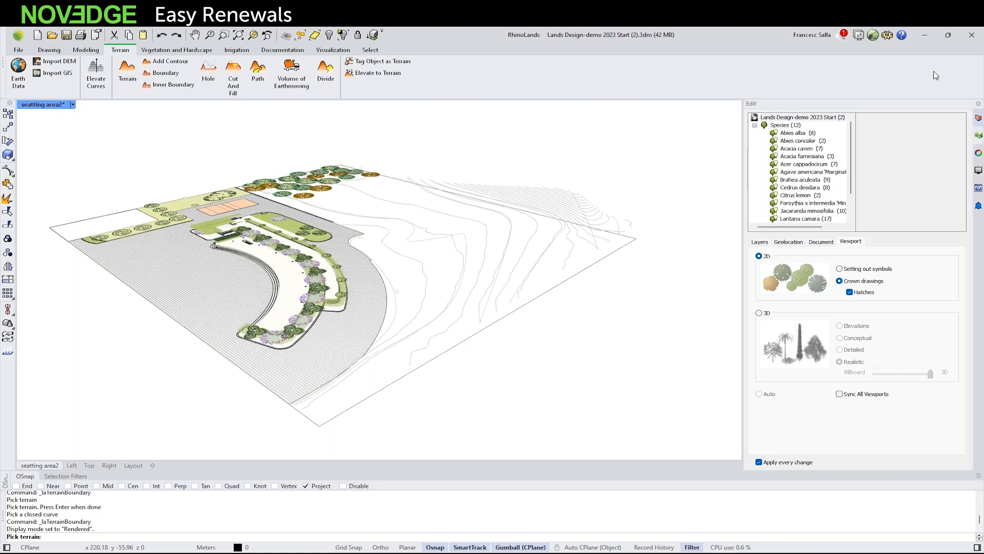
# - Hide the Topography layer and switch the viewport representation back to 3D
pyautogui.click(978, 118)
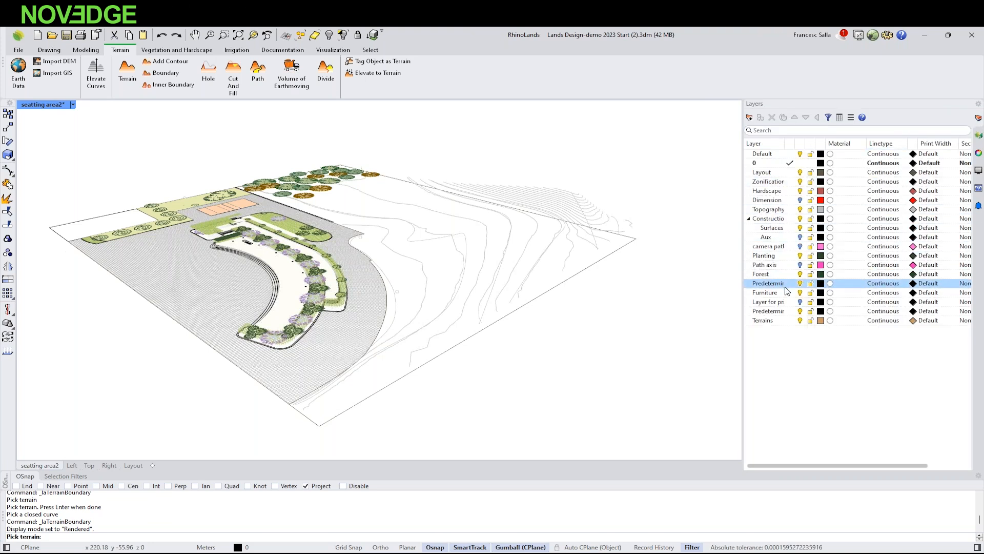
pyautogui.click(801, 214)
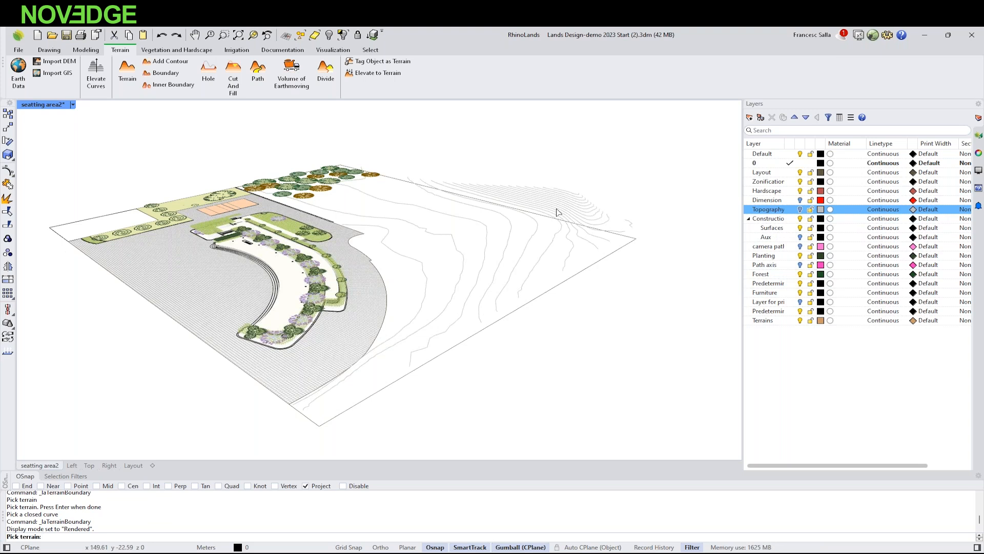
pyautogui.click(978, 136)
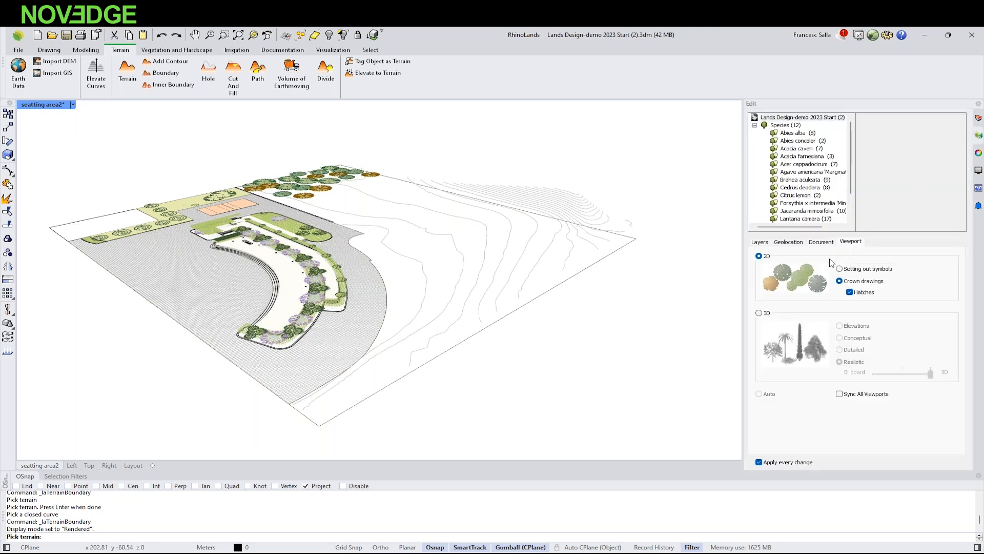
pyautogui.click(759, 313)
# - Set the terrain to show both 2D and 3D when in 3D, and deselect it
pyautogui.click(562, 229)
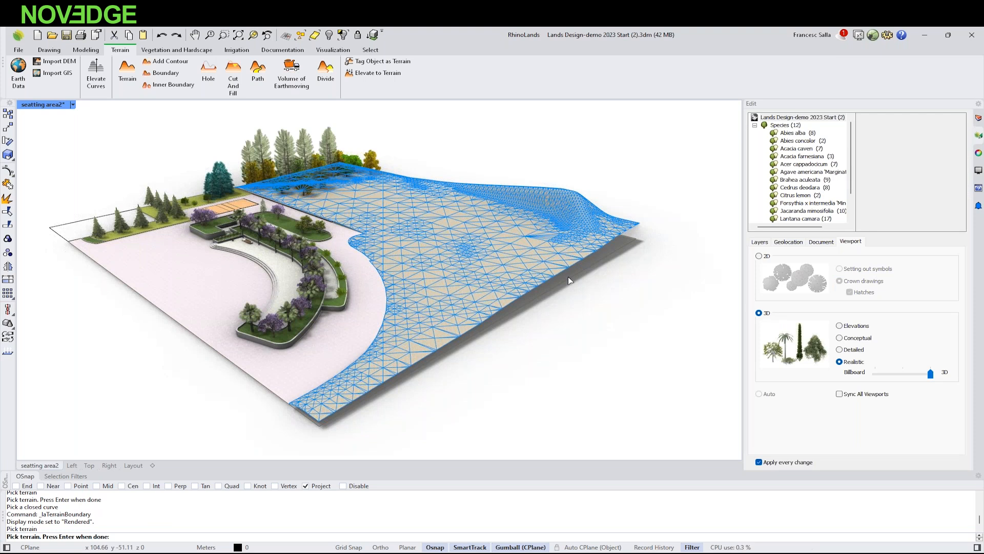
pyautogui.moveTo(676, 252); pyautogui.dragTo(666, 251, button='right')
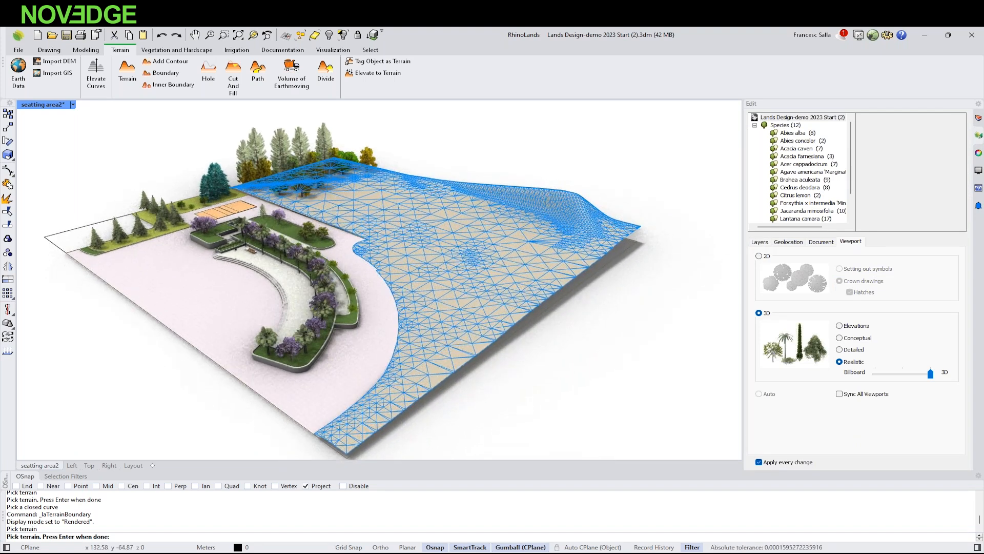
pyautogui.press('Return')
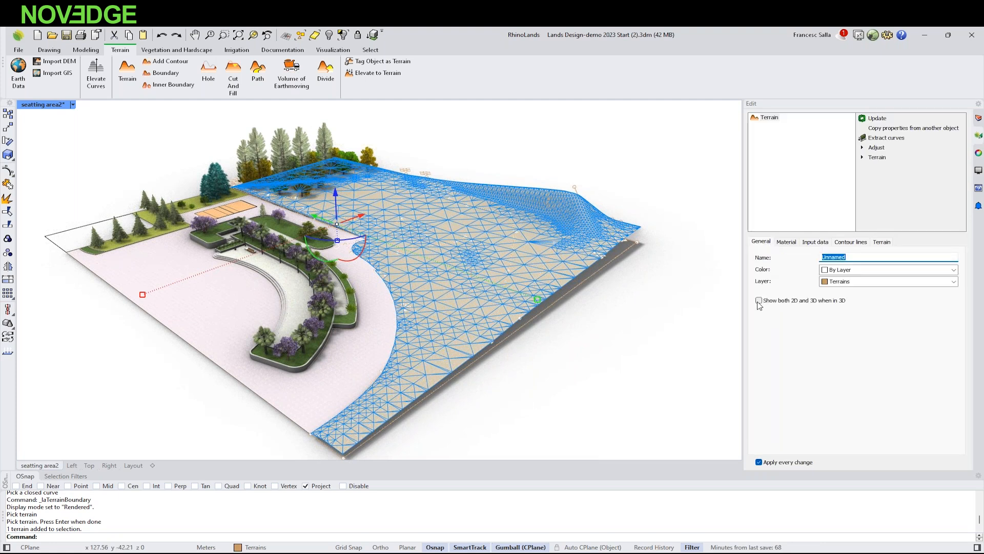
pyautogui.click(758, 301)
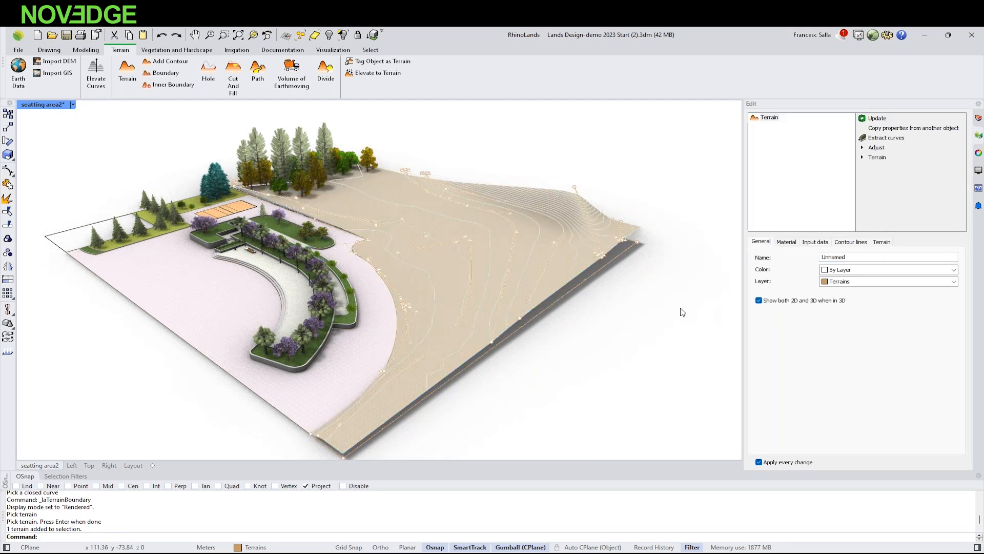
pyautogui.press('Escape')
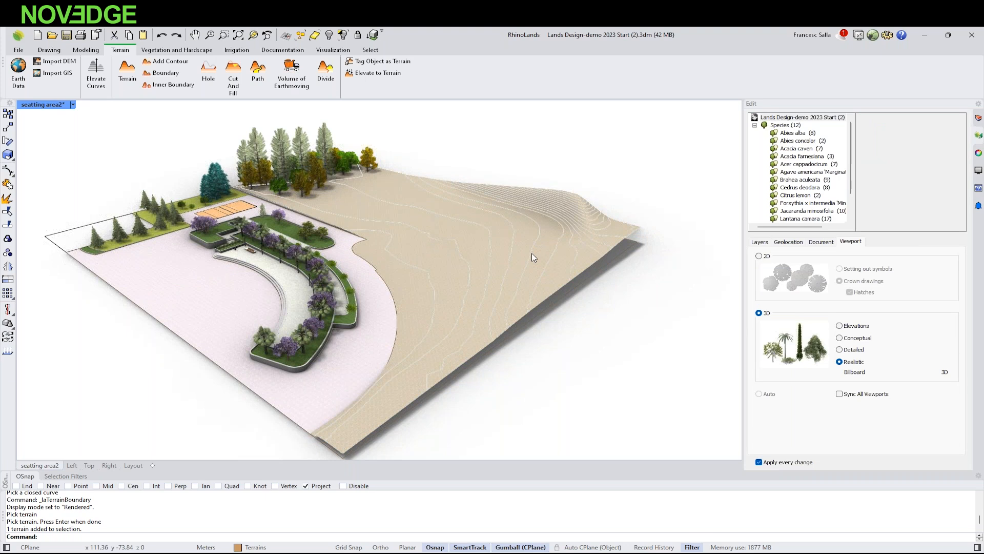
# - Inspect the contour lines on the terrain surface and turn on the Aux layer
pyautogui.scroll(5, 531, 253)
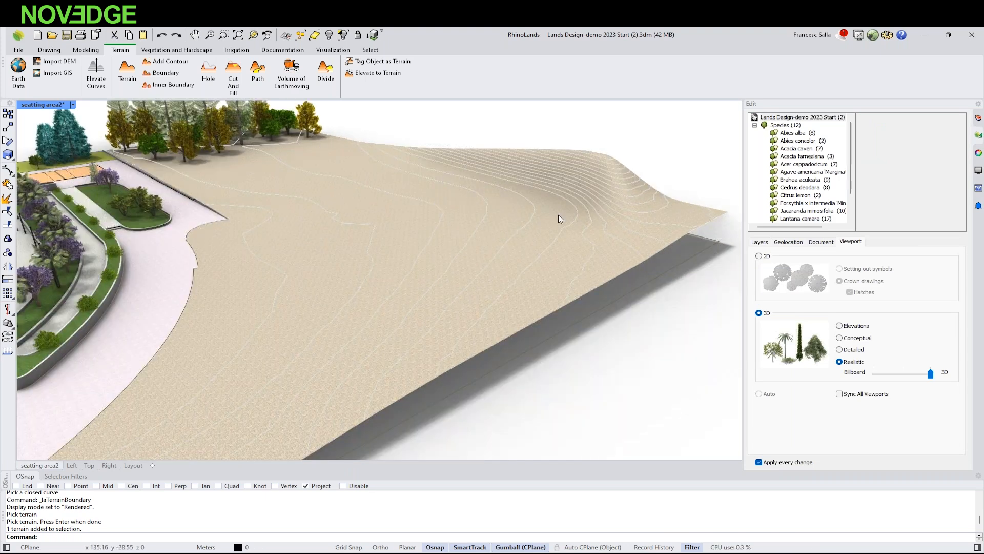
pyautogui.scroll(-2, 567, 250)
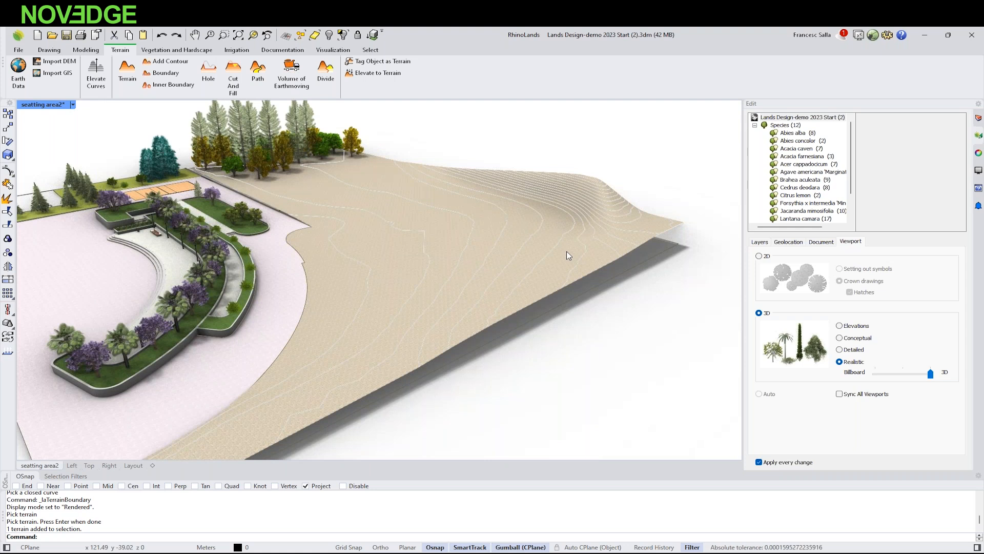
pyautogui.moveTo(569, 261); pyautogui.dragTo(513, 274, button='right')
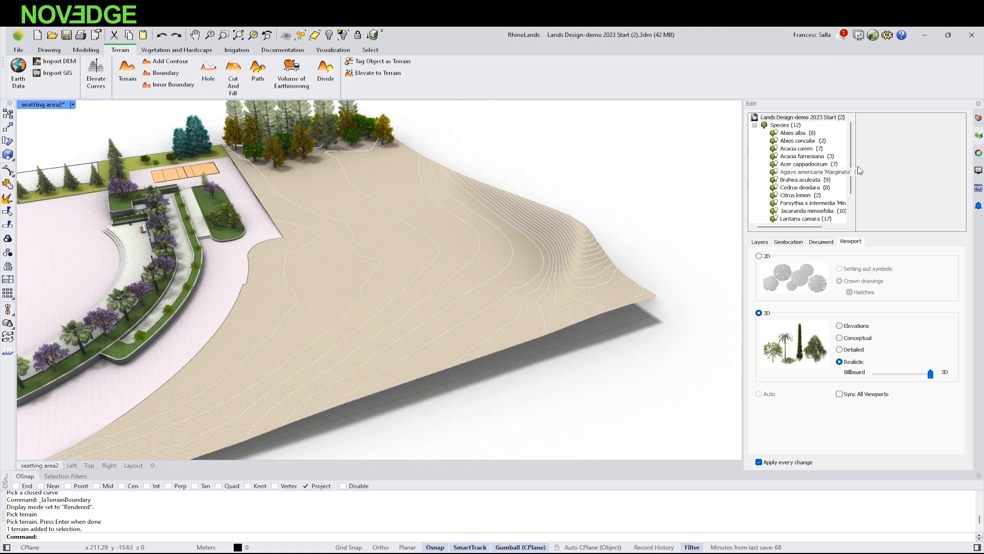
pyautogui.click(977, 119)
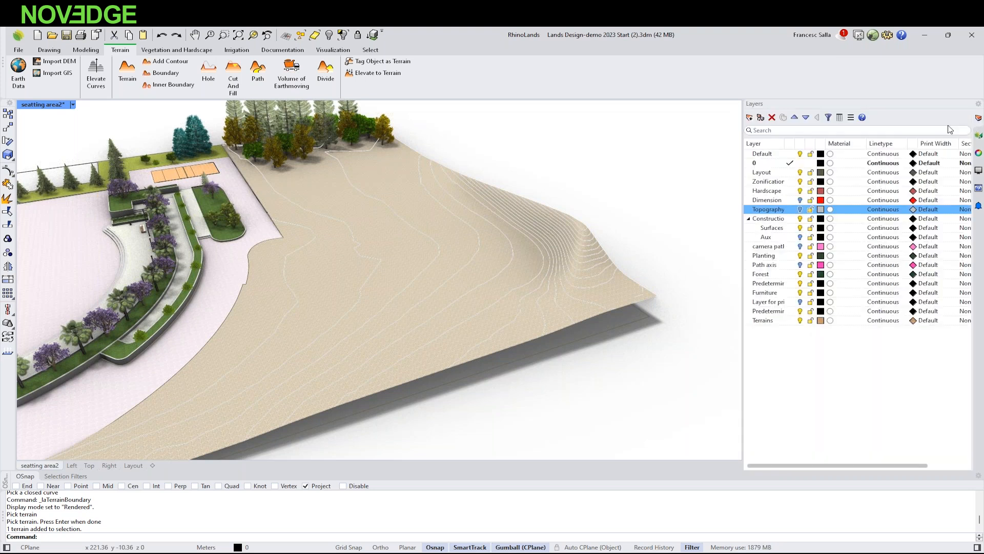
pyautogui.click(804, 239)
pyautogui.moveTo(666, 281); pyautogui.dragTo(461, 232, button='right')
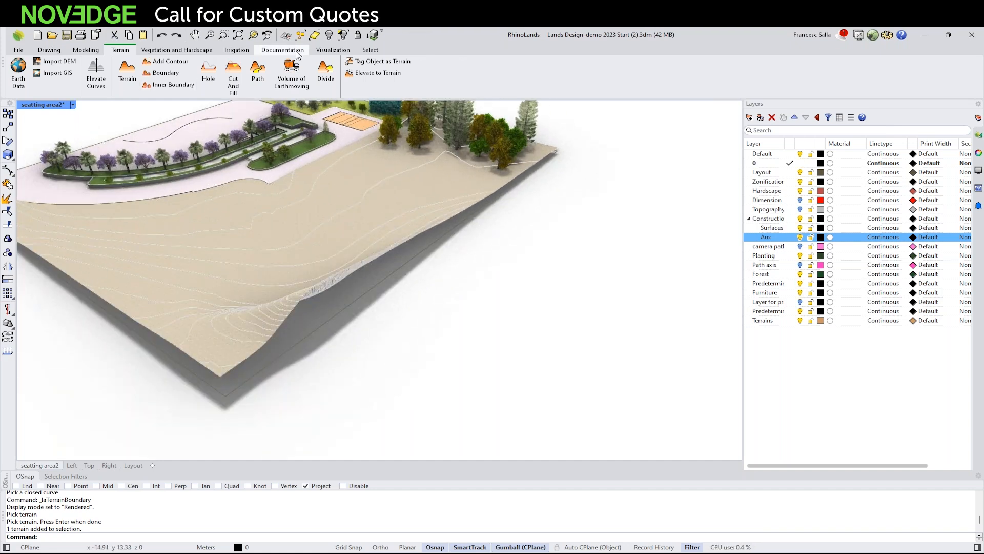
pyautogui.moveTo(240, 218); pyautogui.dragTo(113, 134, button='right')
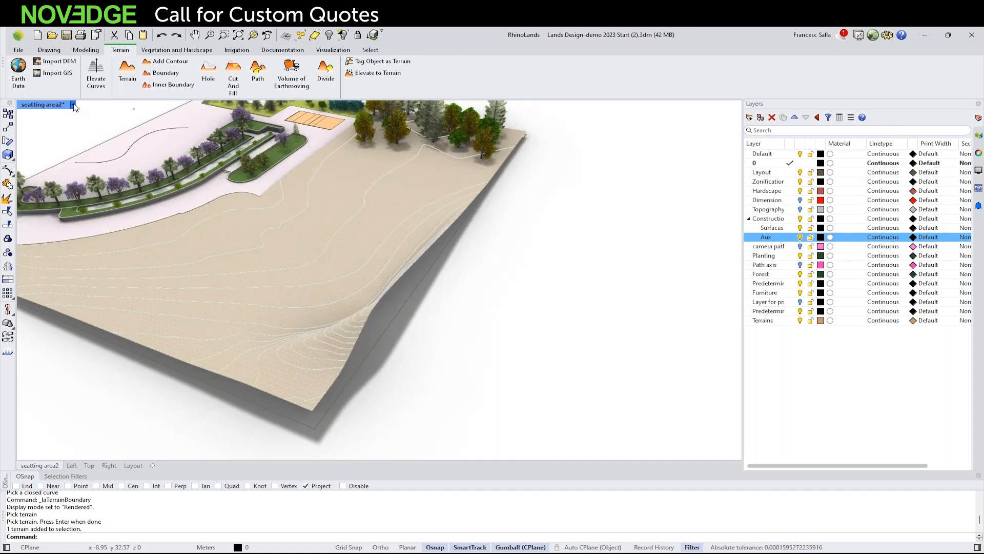
# - Set the viewport display mode to Wireframe and turn on the Path axis layer
pyautogui.click(73, 104)
pyautogui.click(523, 284)
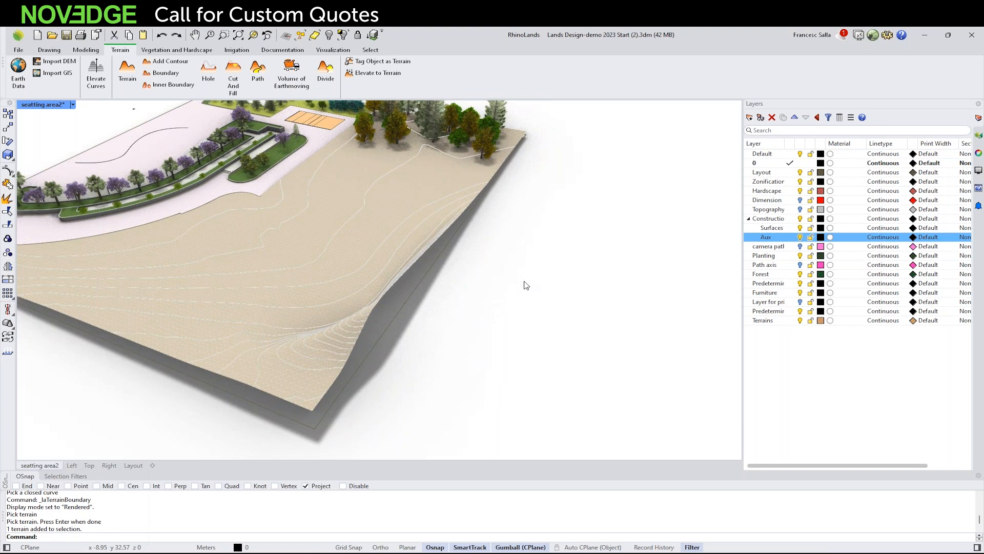
pyautogui.click(334, 49)
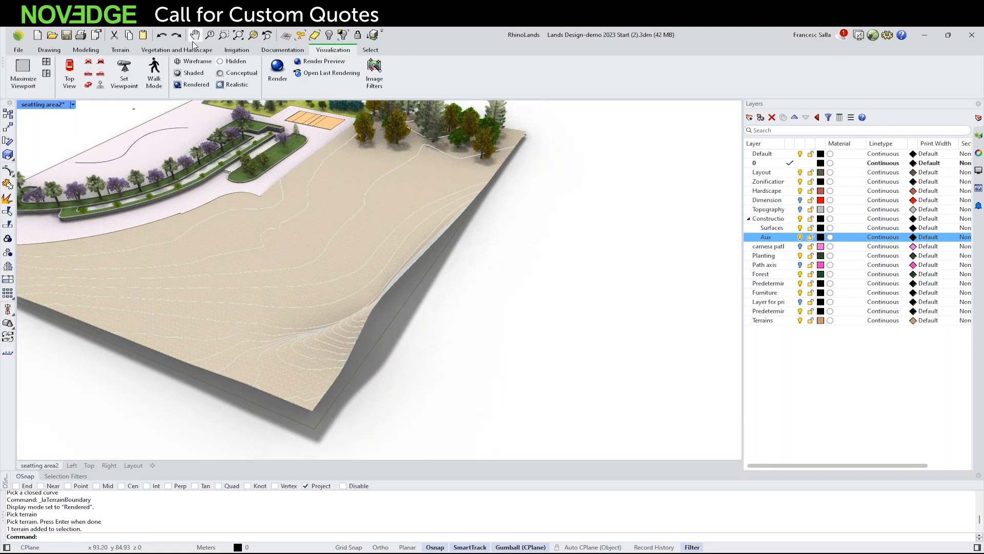
pyautogui.click(193, 62)
pyautogui.moveTo(256, 200); pyautogui.dragTo(731, 242, button='right')
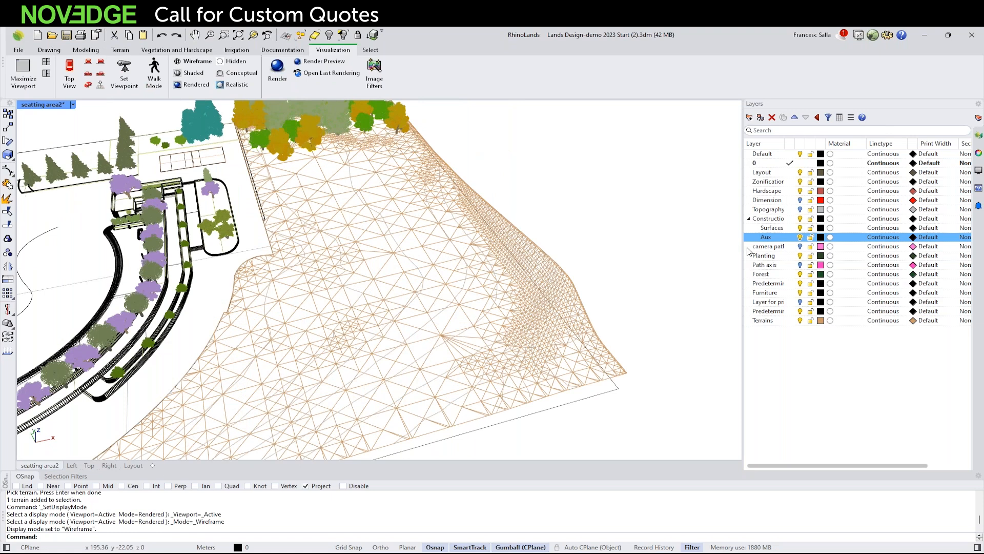
pyautogui.click(800, 265)
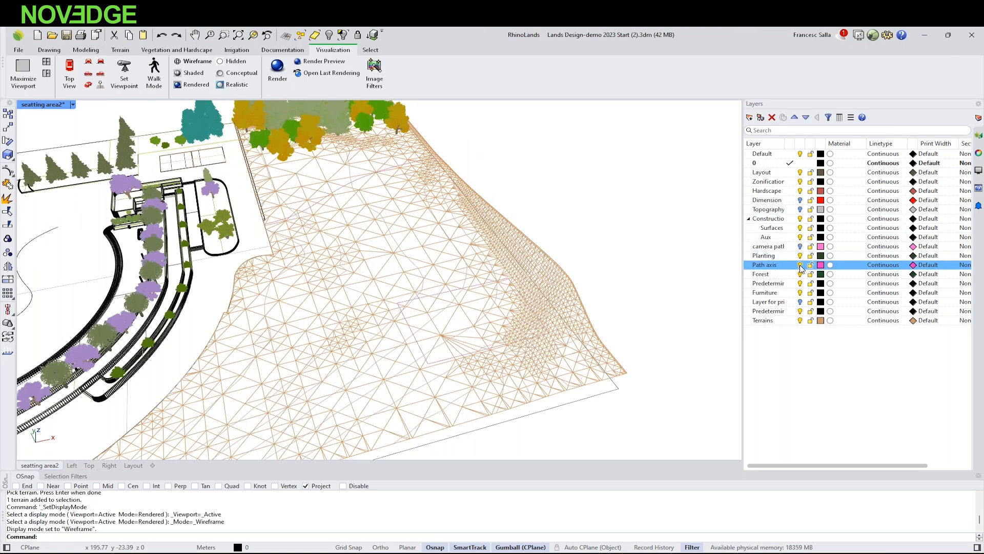
pyautogui.scroll(5, 515, 307)
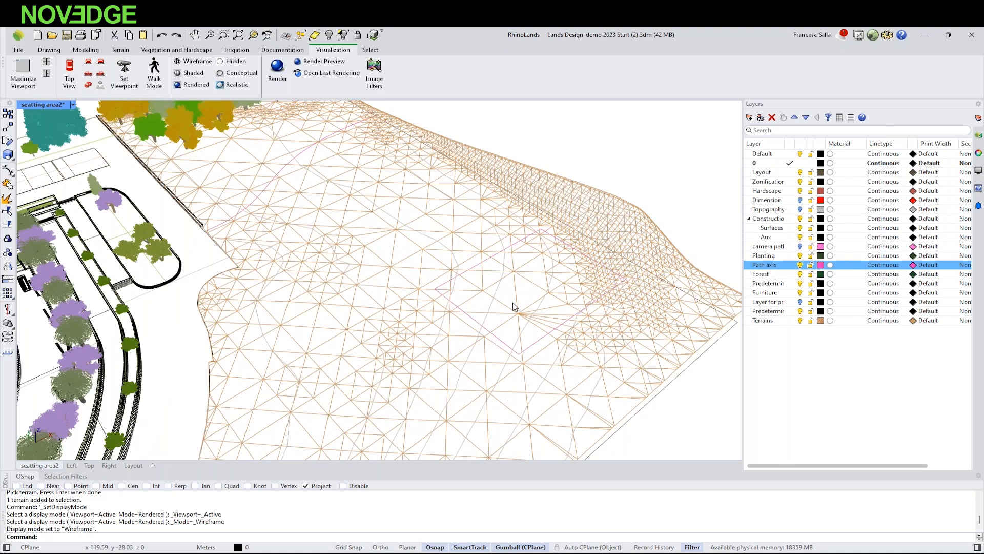
# - Nudge the path axis curve in front of the hill with the gumball, deselect it, and set the display mode to Rendered
pyautogui.scroll(3, 515, 306)
pyautogui.click(463, 328)
pyautogui.scroll(-6, 426, 326)
pyautogui.moveTo(425, 325); pyautogui.dragTo(386, 211, button='right')
pyautogui.scroll(2, 406, 205)
pyautogui.moveTo(433, 212); pyautogui.dragTo(436, 190)
pyautogui.moveTo(469, 247); pyautogui.dragTo(483, 219, button='right')
pyautogui.moveTo(414, 158); pyautogui.dragTo(414, 151)
pyautogui.moveTo(460, 129); pyautogui.dragTo(466, 173, button='right')
pyautogui.moveTo(465, 266); pyautogui.dragTo(458, 267)
pyautogui.moveTo(495, 230); pyautogui.dragTo(364, 150, button='right')
pyautogui.click(543, 146)
pyautogui.click(193, 85)
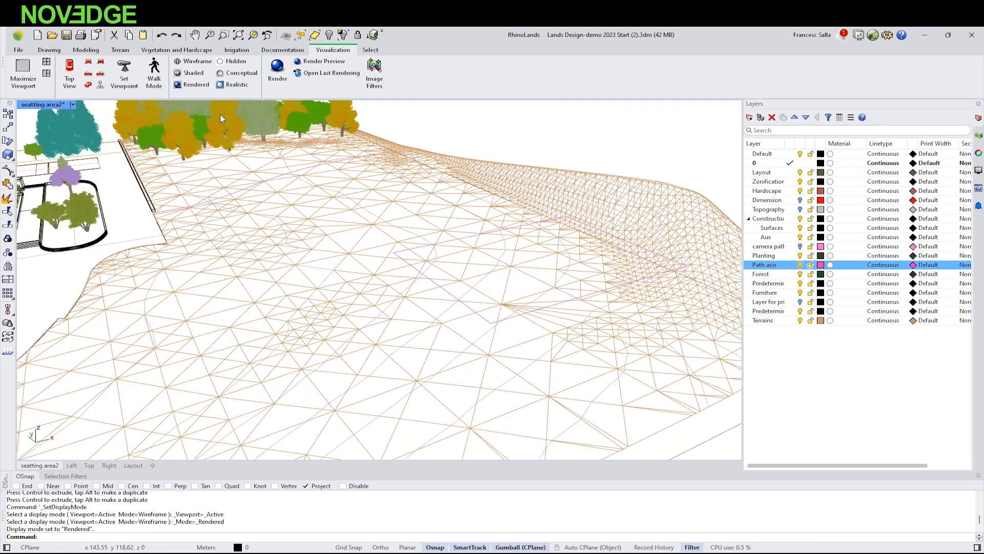
# - Add a cut and fill to the terrain using the closed rectangular curve in front of the hill, with a 45° slope angle
pyautogui.moveTo(447, 247); pyautogui.dragTo(433, 242, button='right')
pyautogui.scroll(4, 522, 258)
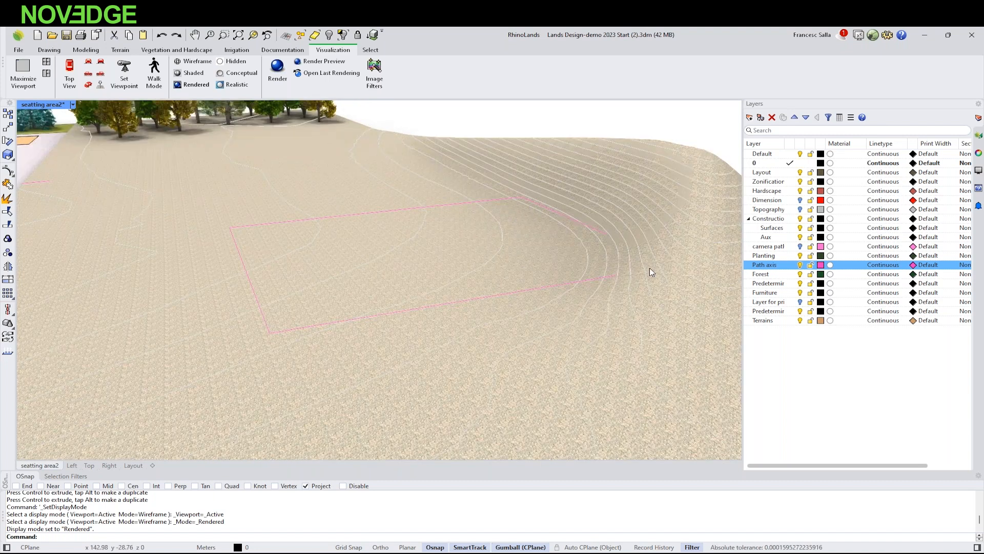
pyautogui.moveTo(302, 254); pyautogui.dragTo(519, 213, button='right')
pyautogui.scroll(-4, 465, 187)
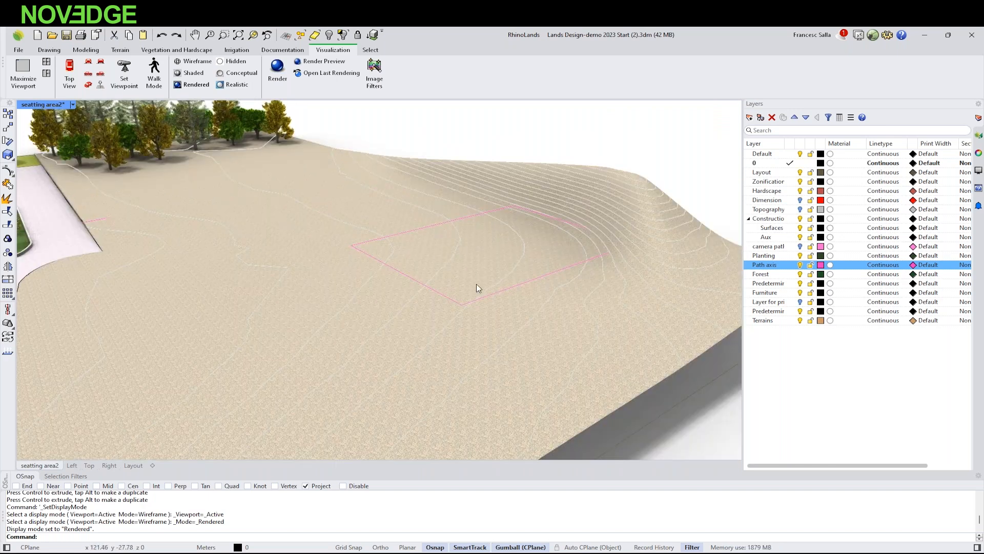
pyautogui.click(121, 51)
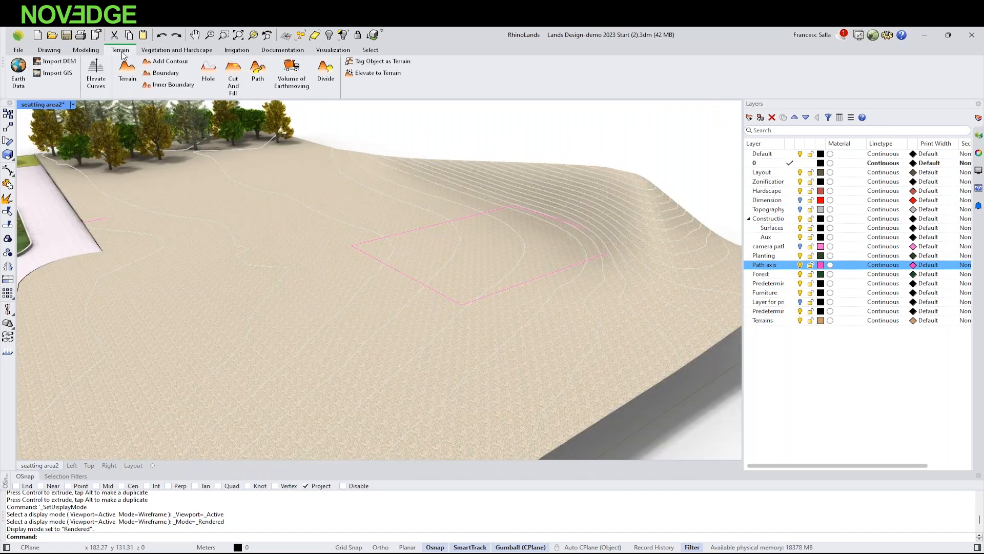
pyautogui.click(237, 78)
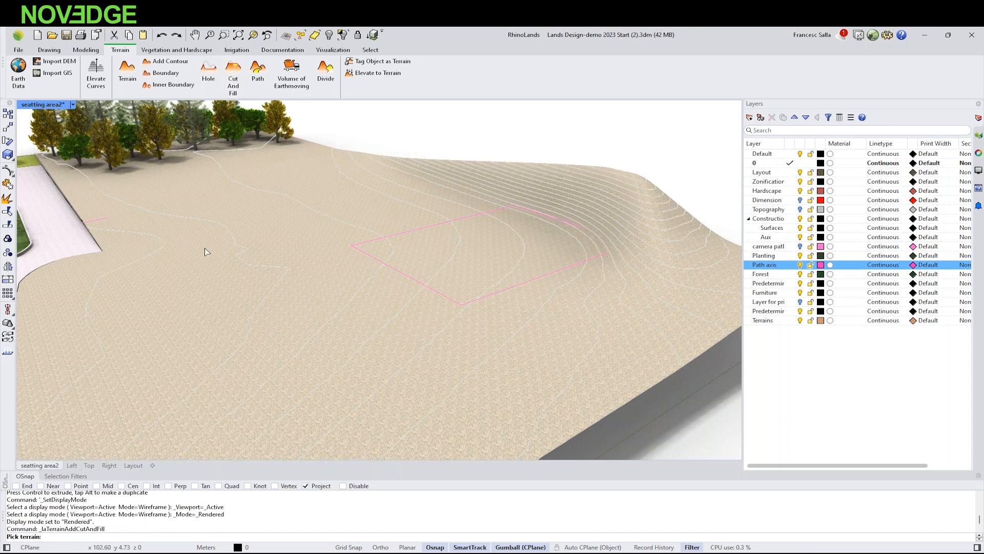
pyautogui.click(382, 312)
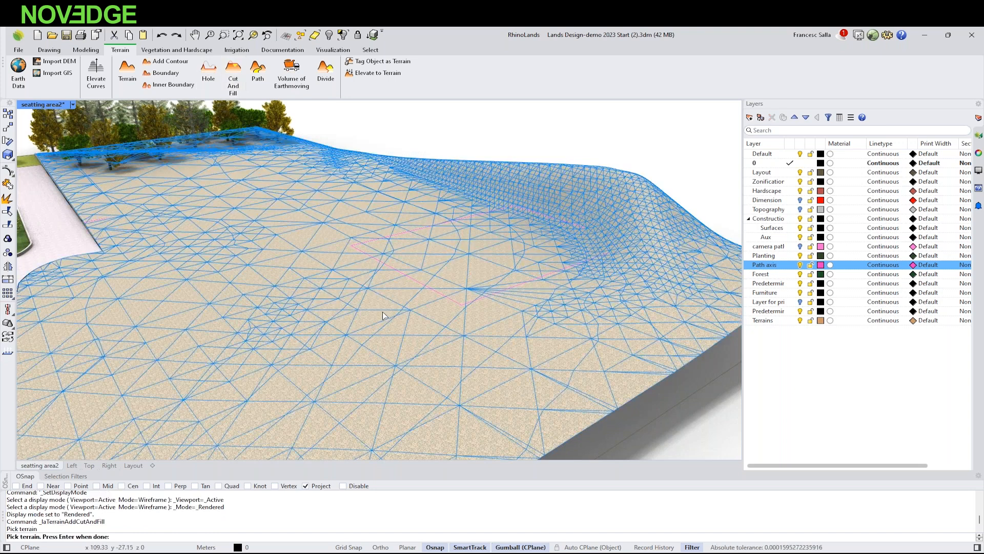
pyautogui.press('Return')
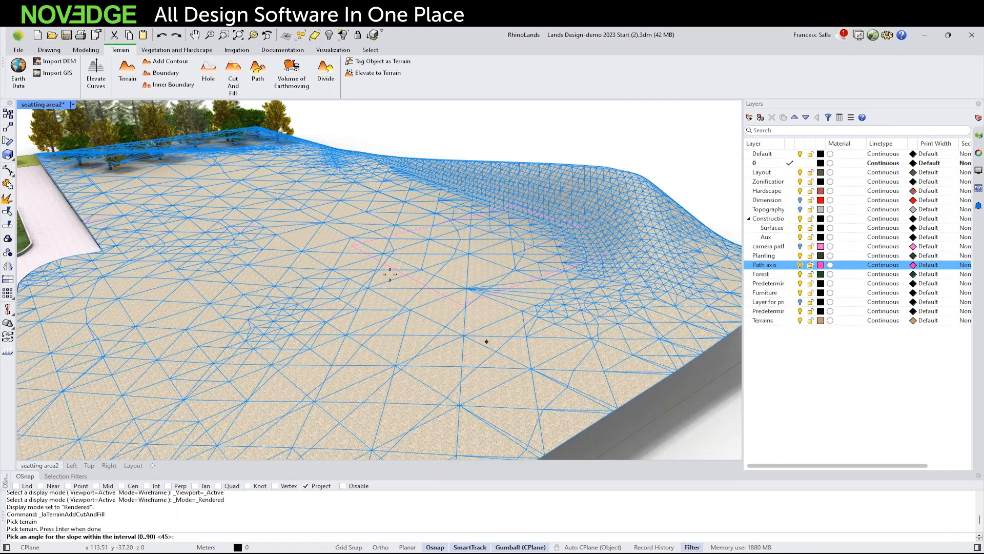
pyautogui.press('Return')
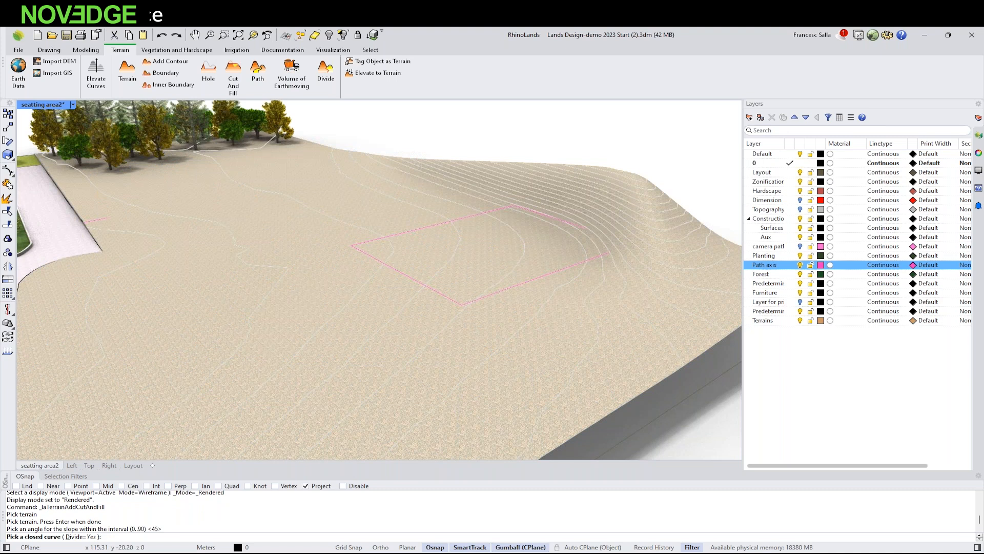
pyautogui.click(419, 281)
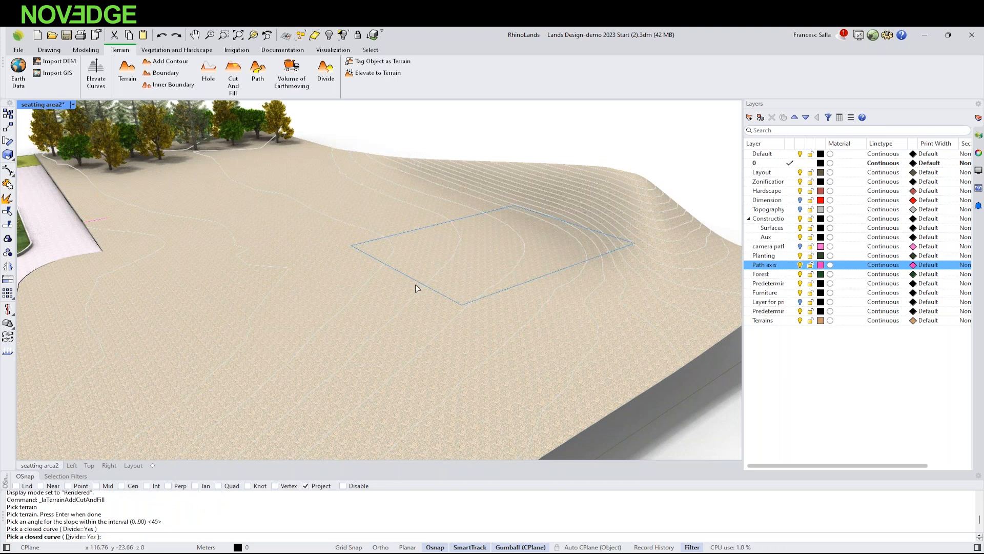
pyautogui.press('Return')
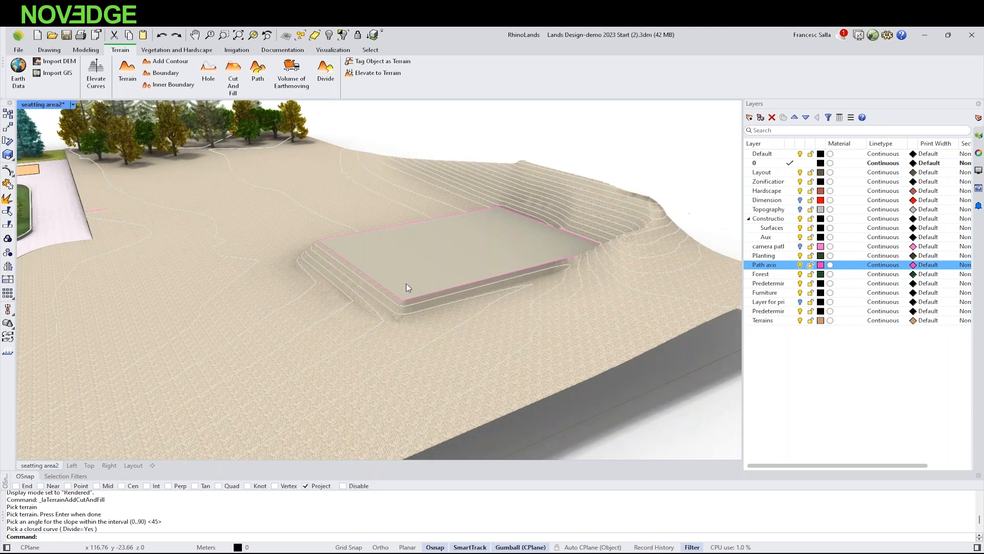
# - Lower the cut-and-fill platform in front of the hill vertically by about 0.93 m using its elevation grip
pyautogui.moveTo(382, 272); pyautogui.dragTo(431, 309, button='right')
pyautogui.click(429, 308)
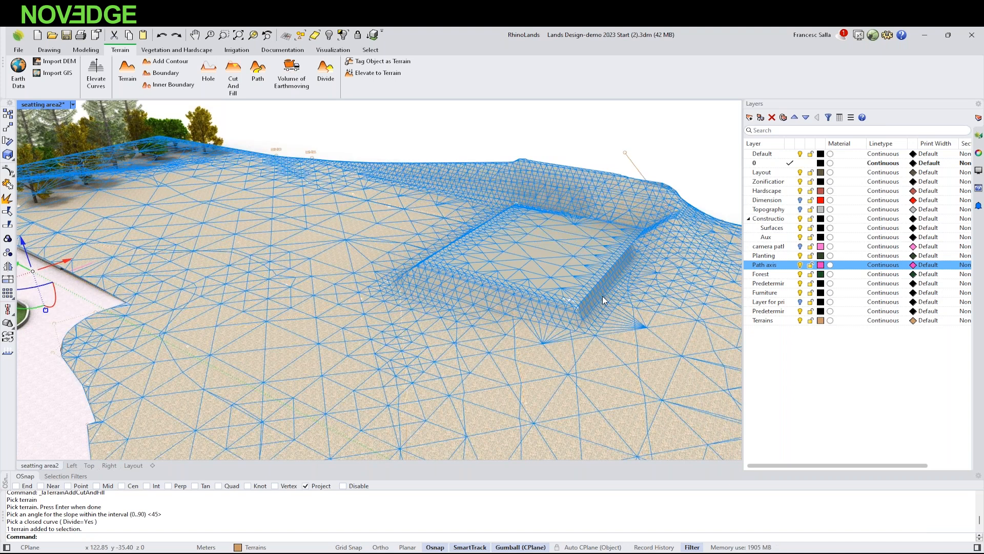
pyautogui.scroll(5, 589, 294)
pyautogui.click(527, 309)
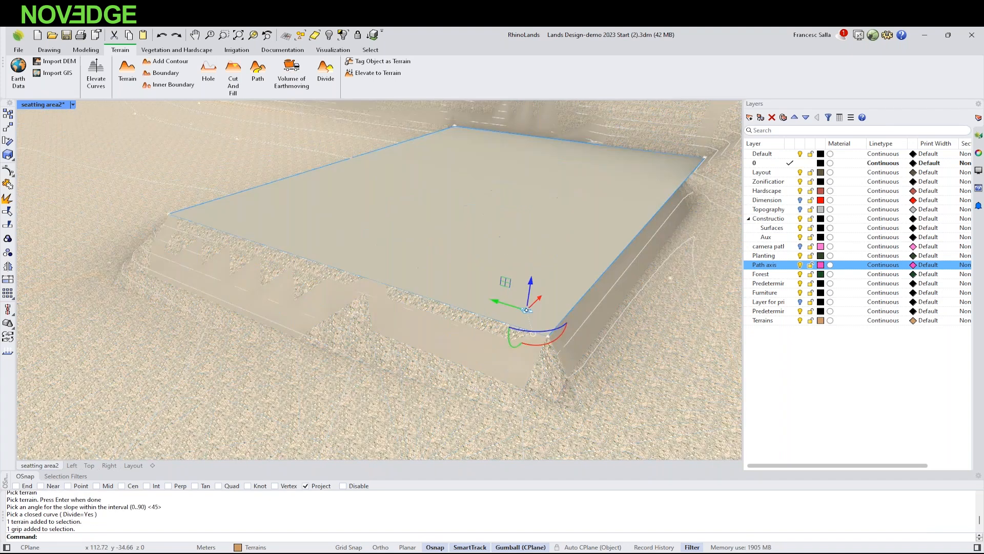
pyautogui.moveTo(528, 309); pyautogui.dragTo(566, 345)
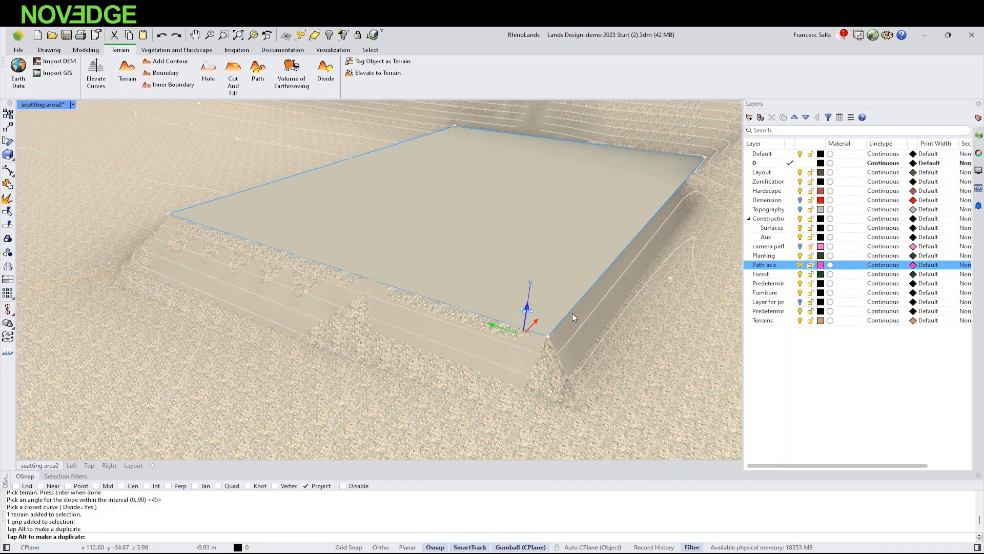
pyautogui.moveTo(570, 311); pyautogui.dragTo(570, 312)
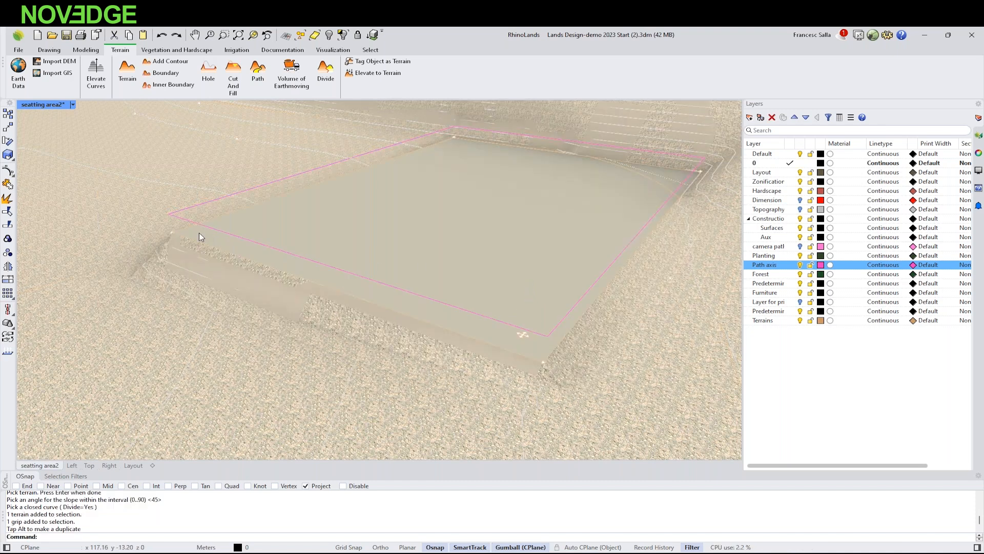
# - Move one corner grip of the cut-and-fill platform outward by about 1.83 m and deselect the terrain
pyautogui.click(173, 234)
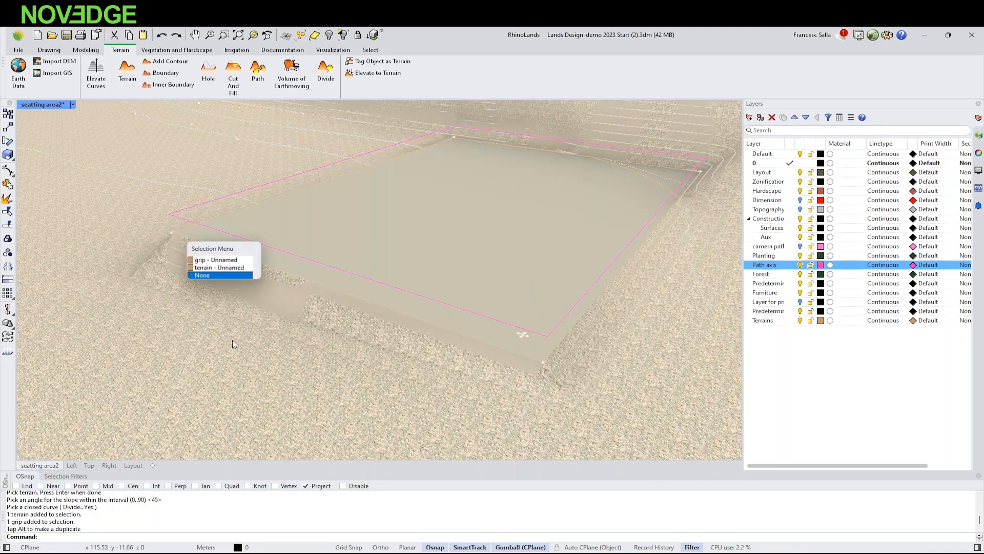
pyautogui.click(212, 262)
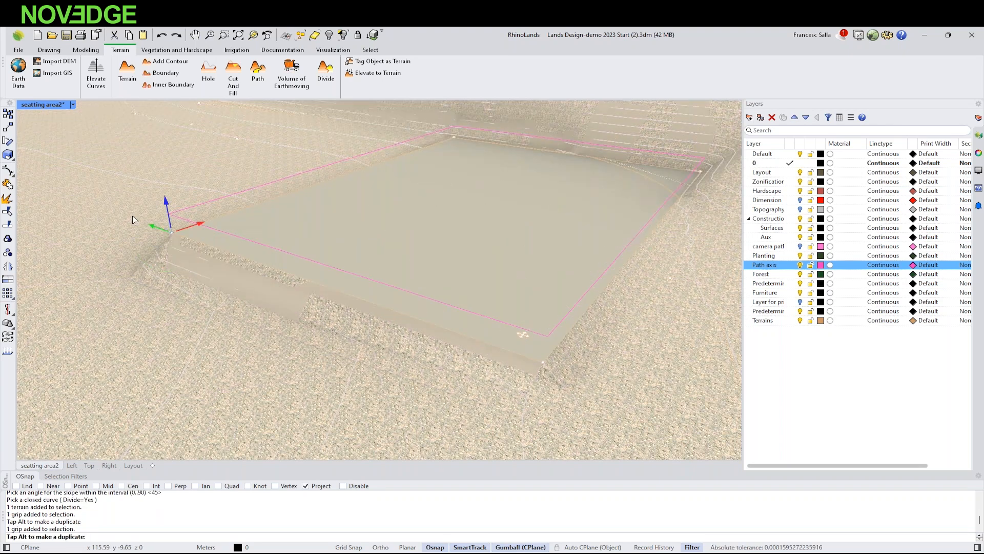
pyautogui.moveTo(131, 288); pyautogui.dragTo(133, 291)
pyautogui.moveTo(150, 225); pyautogui.dragTo(128, 218)
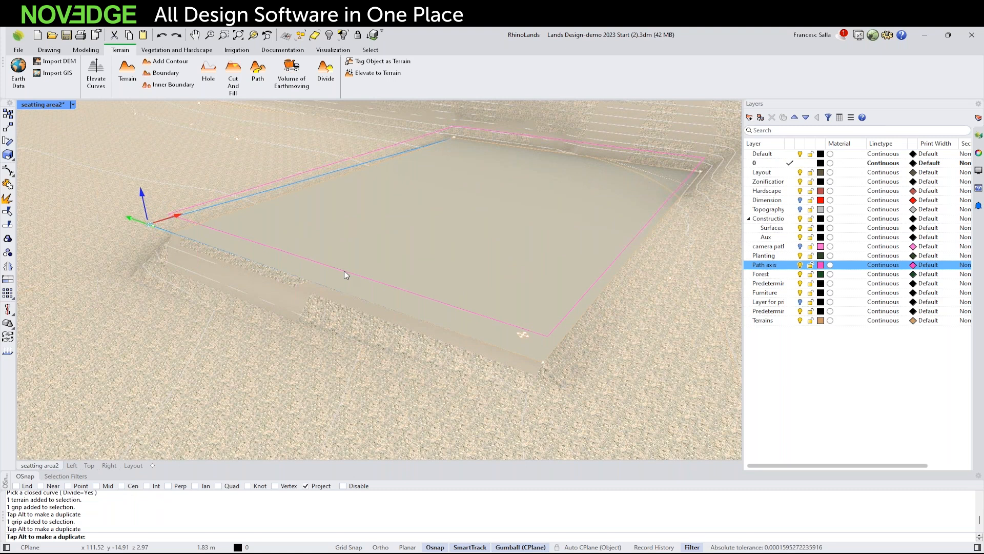
pyautogui.scroll(-5, 349, 274)
pyautogui.press('Escape')
# - Adjust the open path axis curve near the trees to the terrain so it follows the surface elevation
pyautogui.moveTo(385, 288); pyautogui.dragTo(306, 262, button='right')
pyautogui.scroll(5, 270, 289)
pyautogui.scroll(3, 270, 285)
pyautogui.click(270, 285)
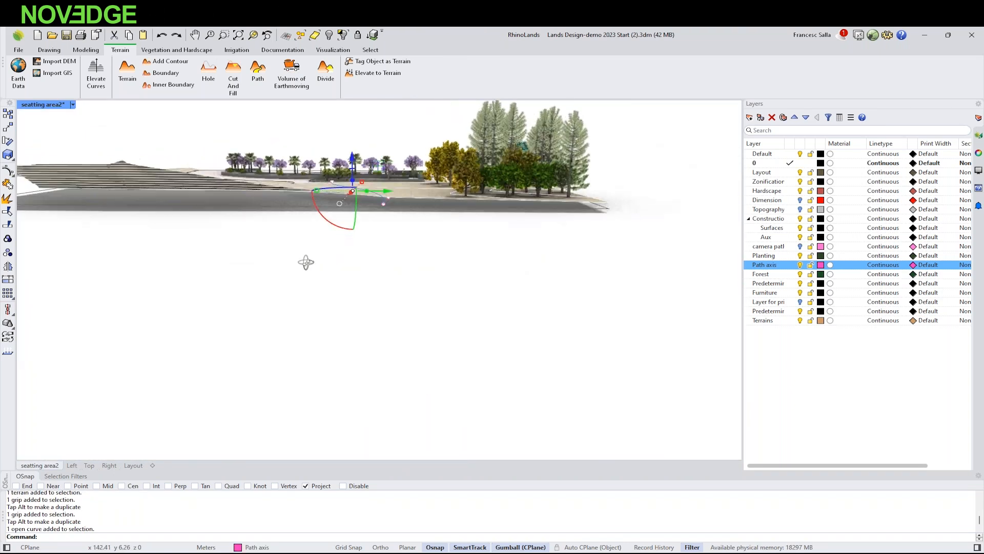
pyautogui.scroll(7, 389, 189)
pyautogui.moveTo(389, 193); pyautogui.dragTo(413, 214, button='right')
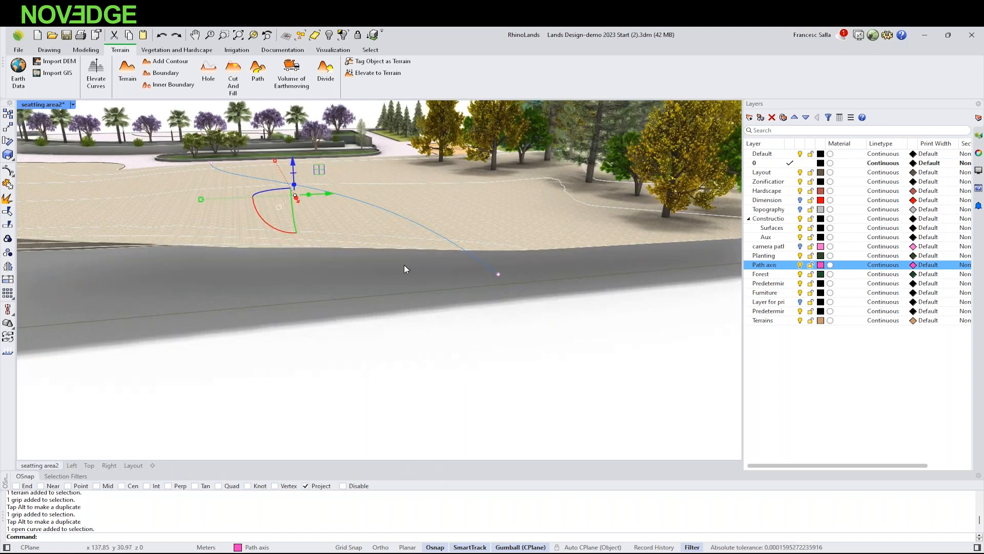
pyautogui.moveTo(395, 284); pyautogui.dragTo(410, 317, button='right')
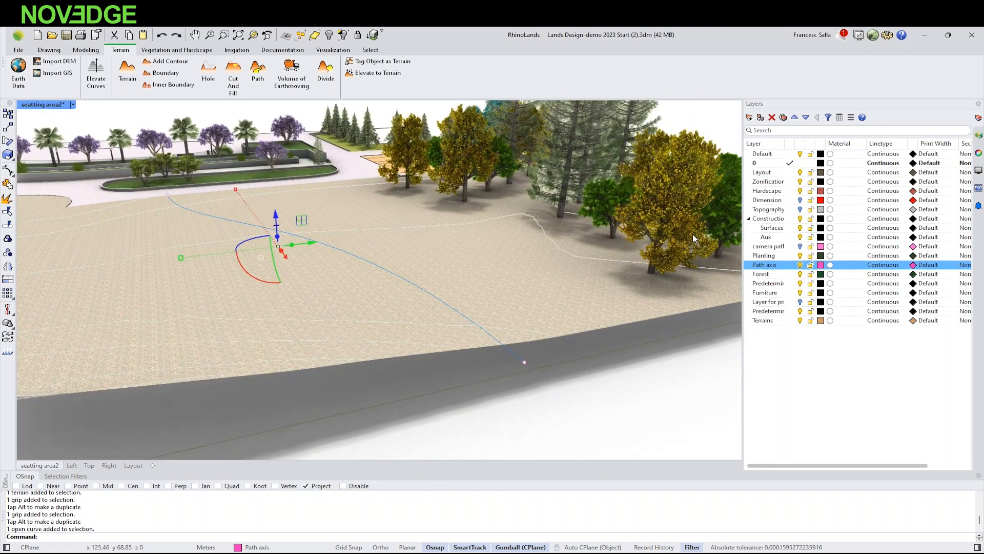
pyautogui.click(978, 136)
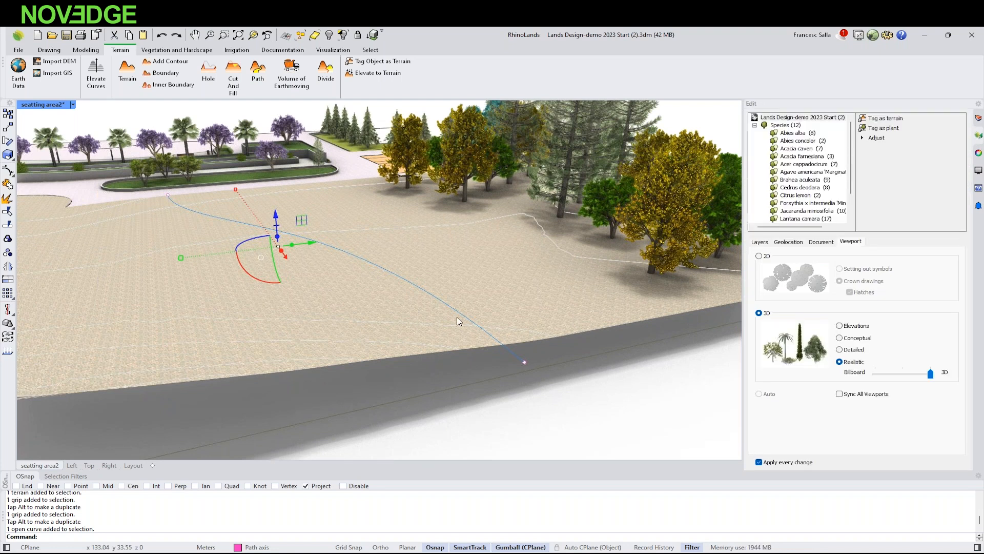
pyautogui.moveTo(457, 316); pyautogui.dragTo(489, 319, button='right')
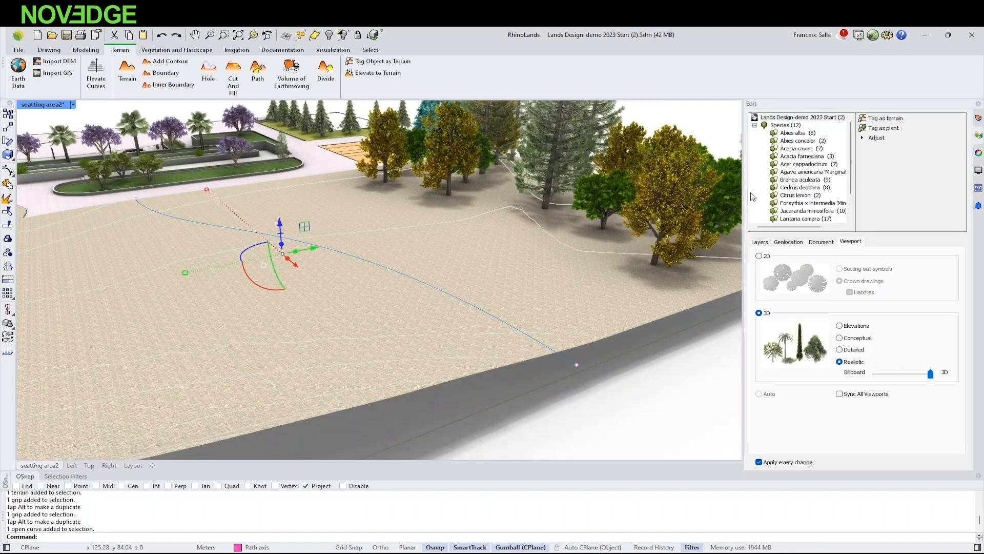
pyautogui.click(874, 139)
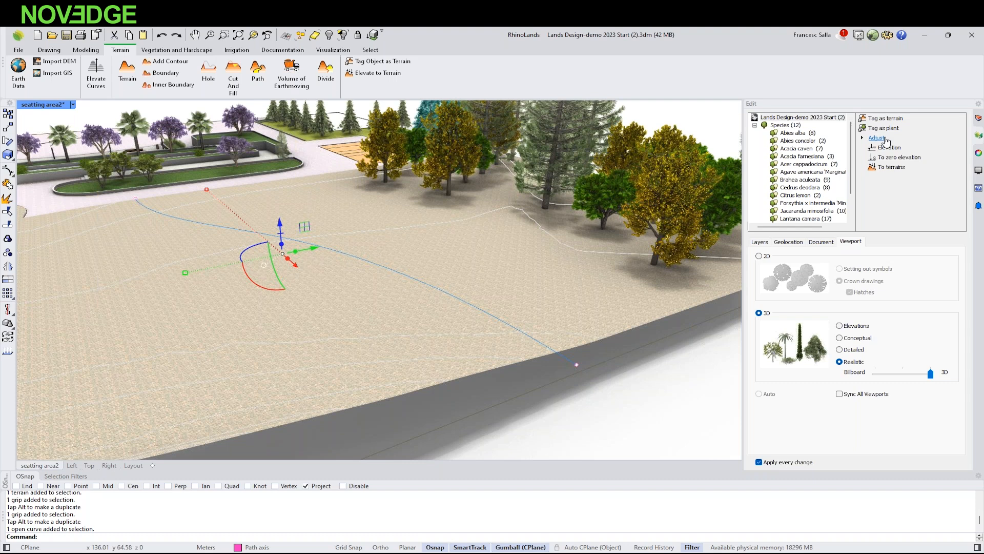
pyautogui.click(890, 168)
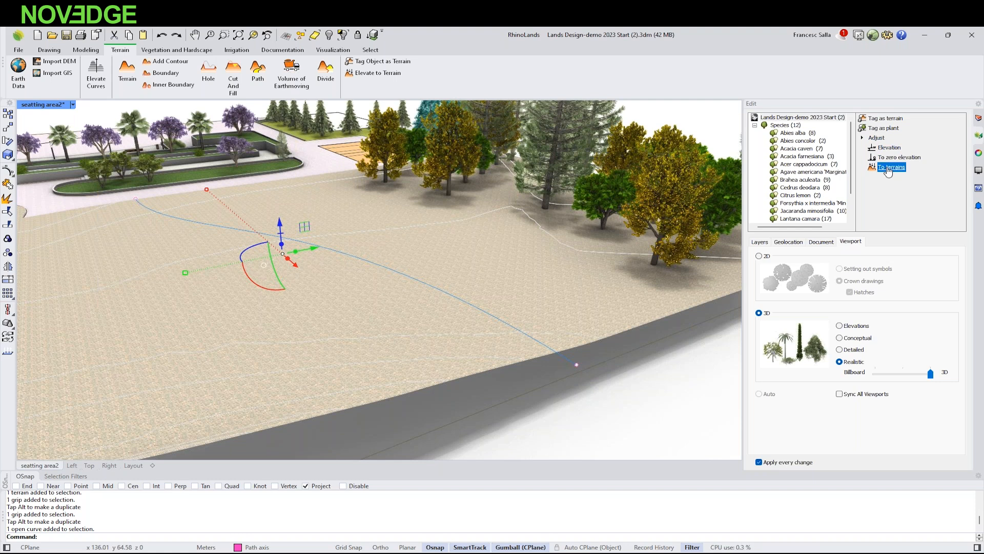
# - Raise the end control point of the path axis curve at the terrain's outer edge slightly above the surface, and deselect the curve
pyautogui.moveTo(396, 243); pyautogui.dragTo(560, 222, button='right')
pyautogui.moveTo(485, 204); pyautogui.dragTo(457, 230, button='right')
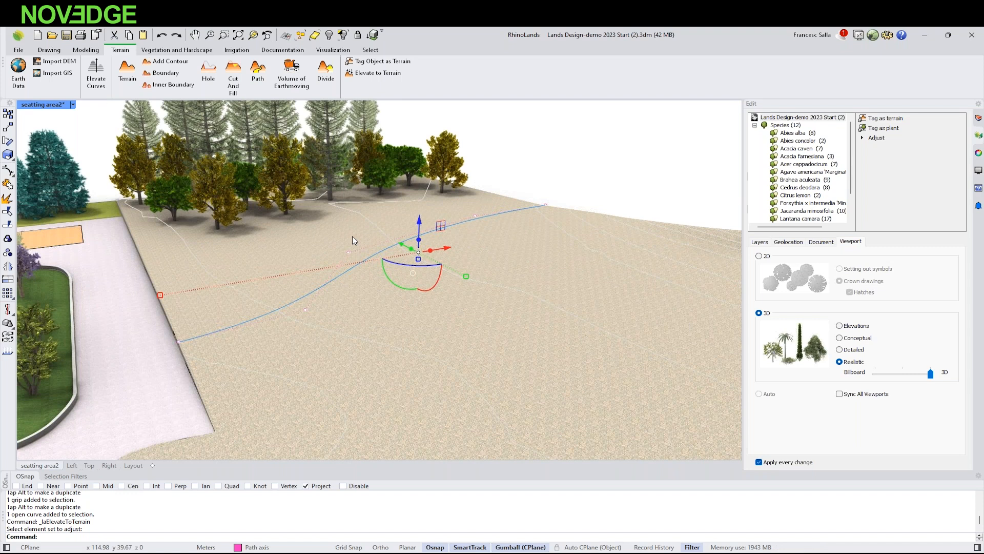
pyautogui.moveTo(388, 272); pyautogui.dragTo(395, 272, button='right')
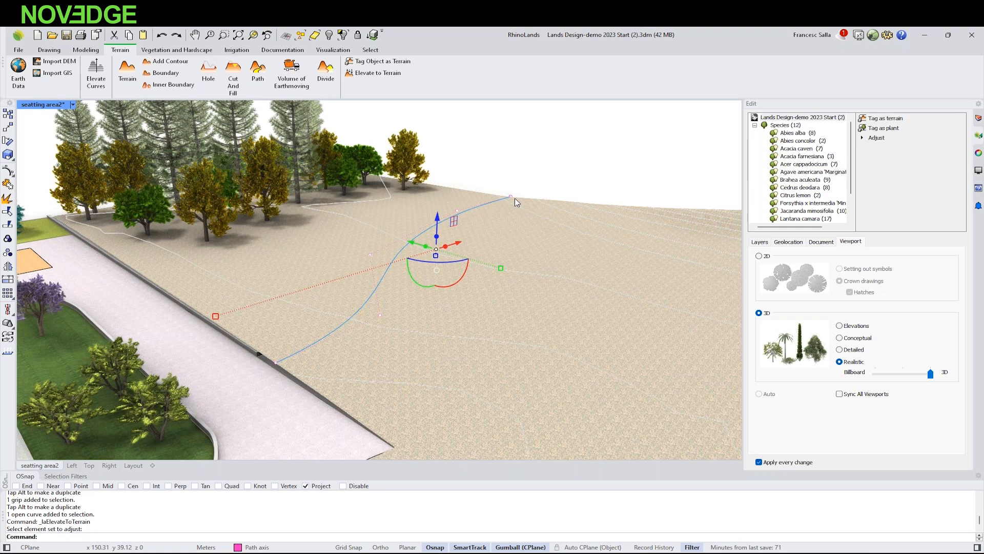
pyautogui.click(506, 175)
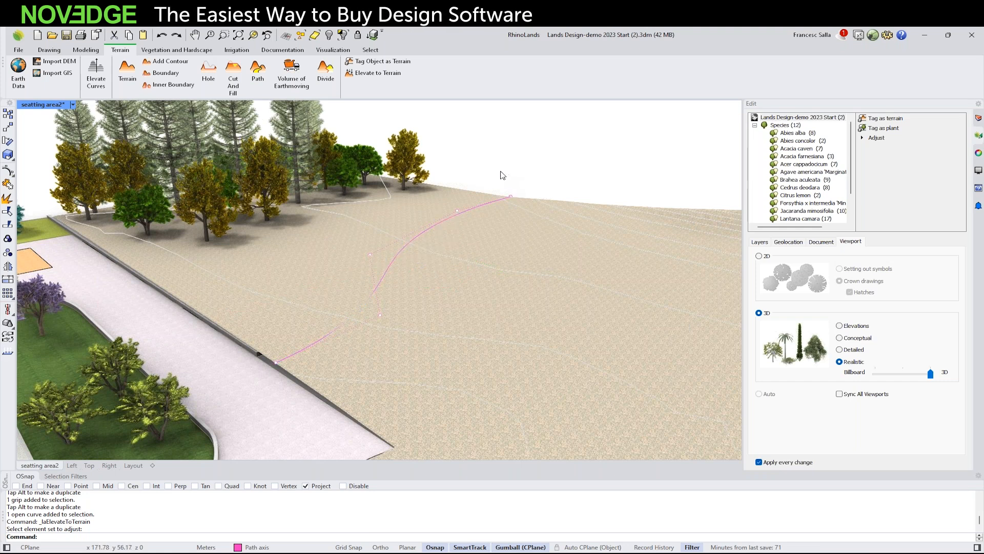
pyautogui.click(510, 195)
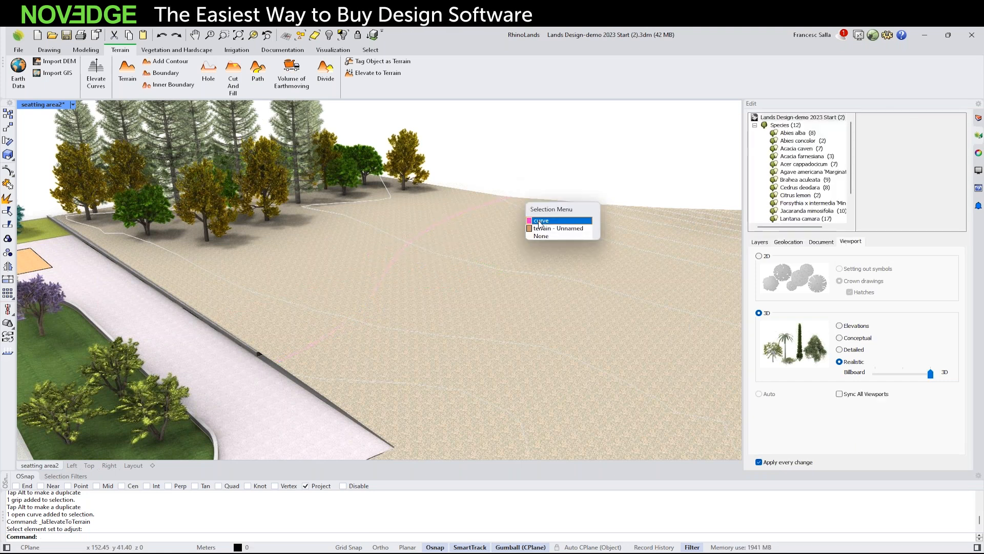
pyautogui.click(533, 220)
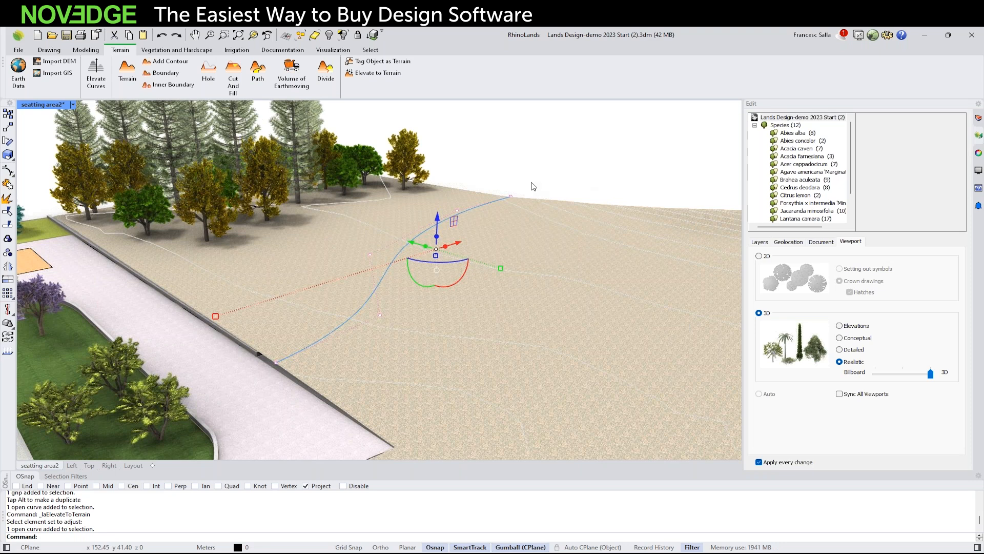
pyautogui.moveTo(514, 163); pyautogui.dragTo(485, 144)
pyautogui.click(485, 142)
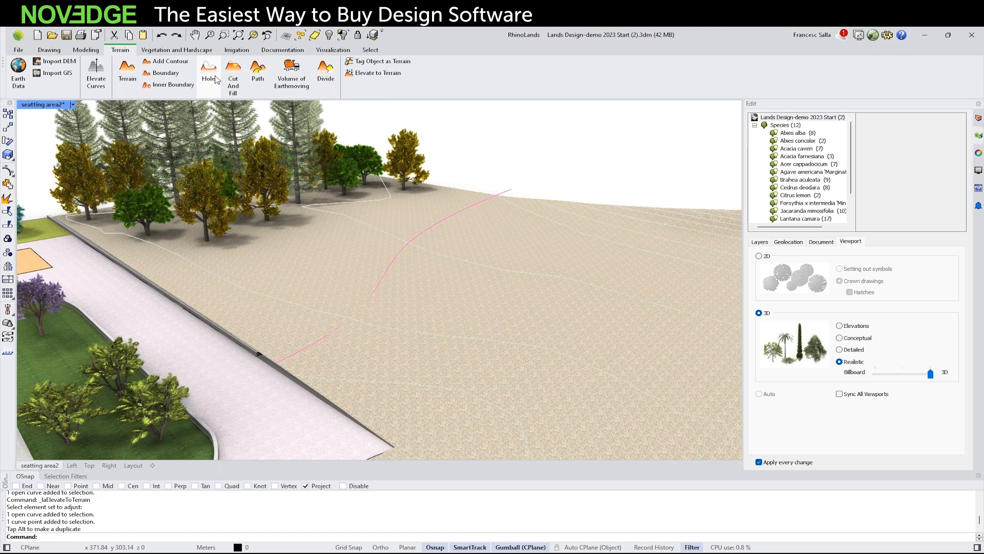
# - Add a path to the terrain along the path axis curve, with a width of 3 m and a slope angle of 30°
pyautogui.click(258, 71)
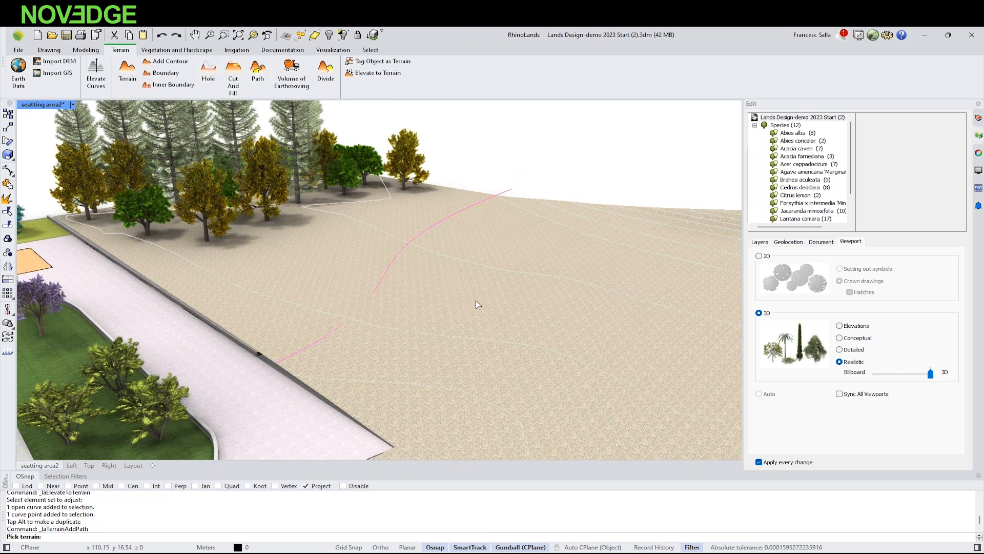
pyautogui.click(500, 285)
pyautogui.press('Return')
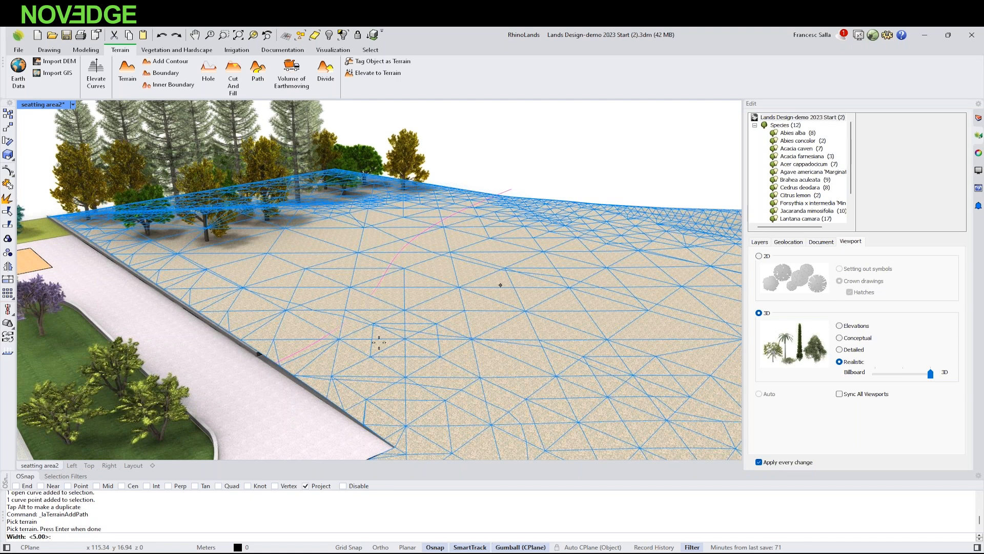
pyautogui.write('3')
pyautogui.press('Return')
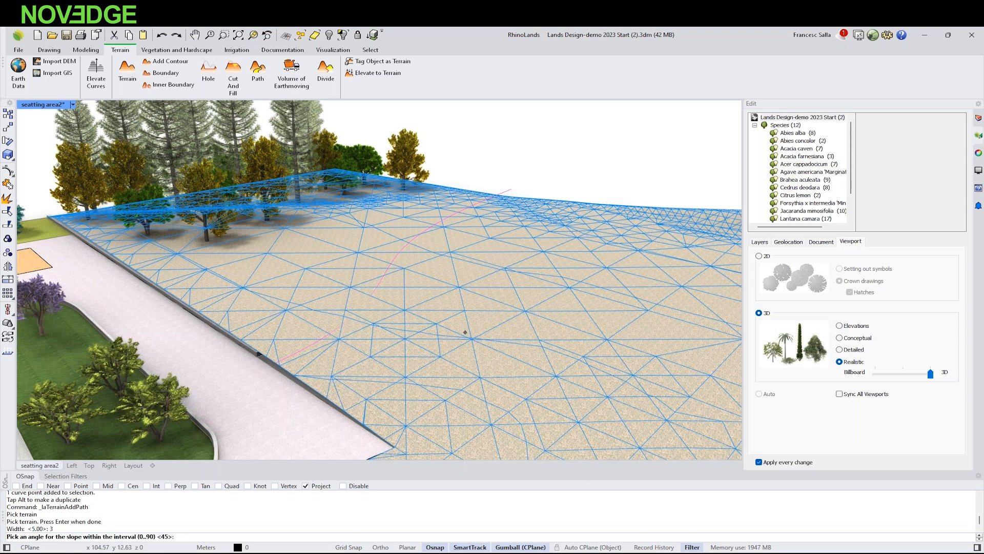
pyautogui.write('30')
pyautogui.press('Return')
pyautogui.click(480, 204)
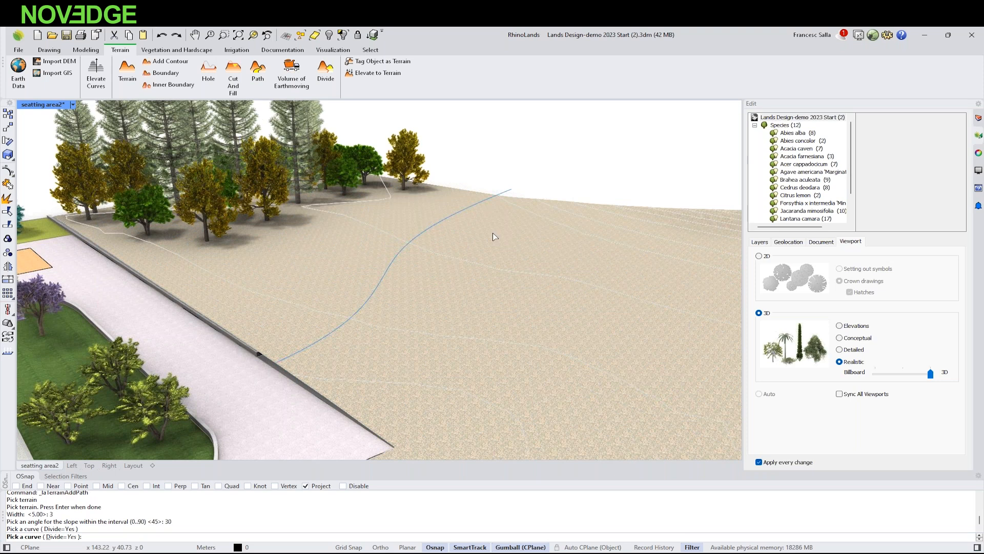
pyautogui.press('Return')
# - Lower the end grip of the terrain path at the terrain's outer edge vertically and deselect the terrain
pyautogui.moveTo(490, 245); pyautogui.dragTo(451, 233, button='right')
pyautogui.scroll(-1, 513, 239)
pyautogui.scroll(4, 513, 239)
pyautogui.scroll(8, 452, 312)
pyautogui.scroll(-4, 454, 309)
pyautogui.press('Escape')
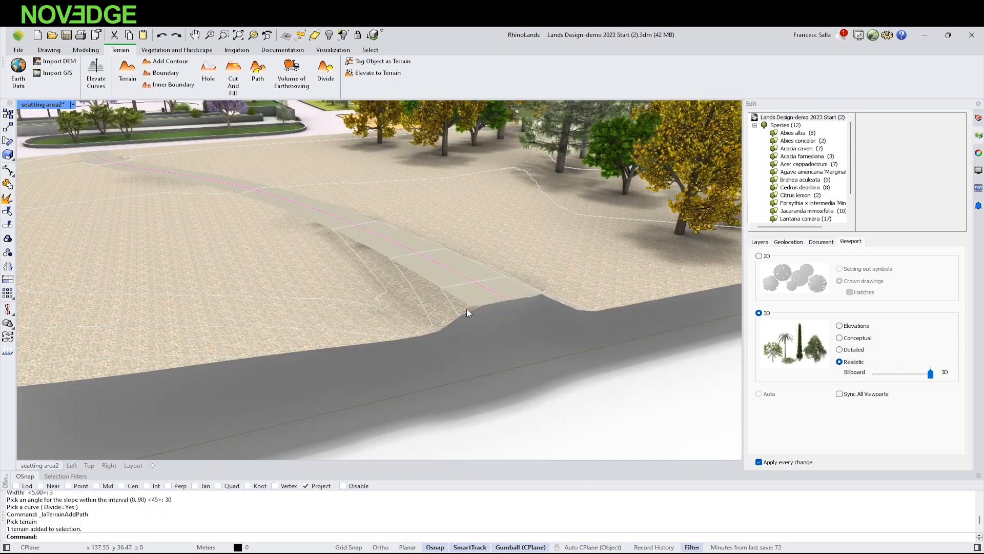
pyautogui.click(466, 309)
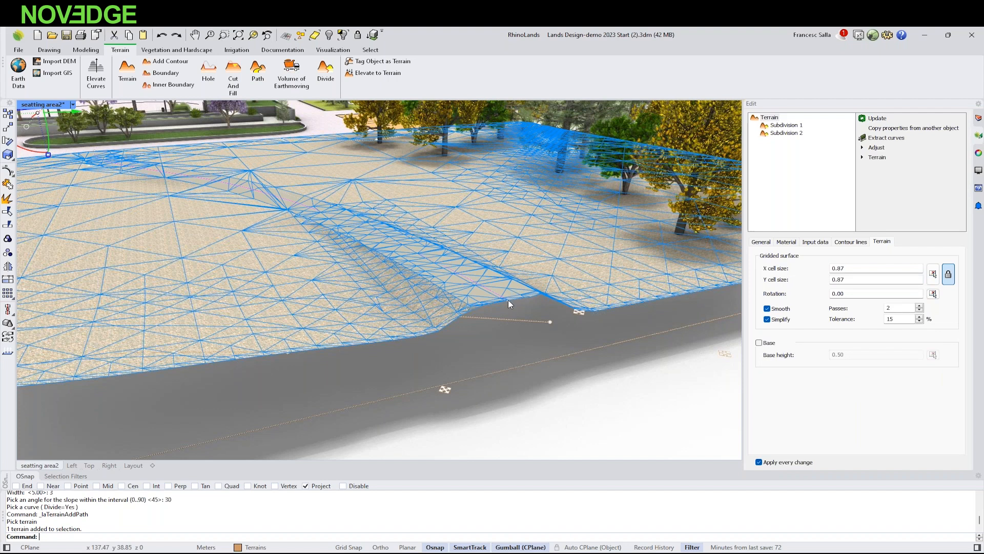
pyautogui.click(507, 299)
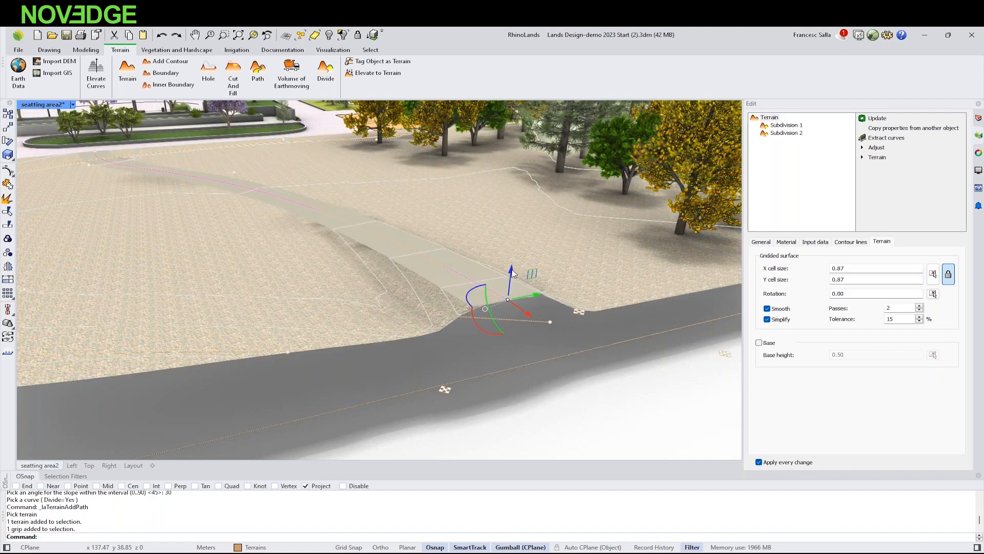
pyautogui.moveTo(511, 272); pyautogui.dragTo(517, 301)
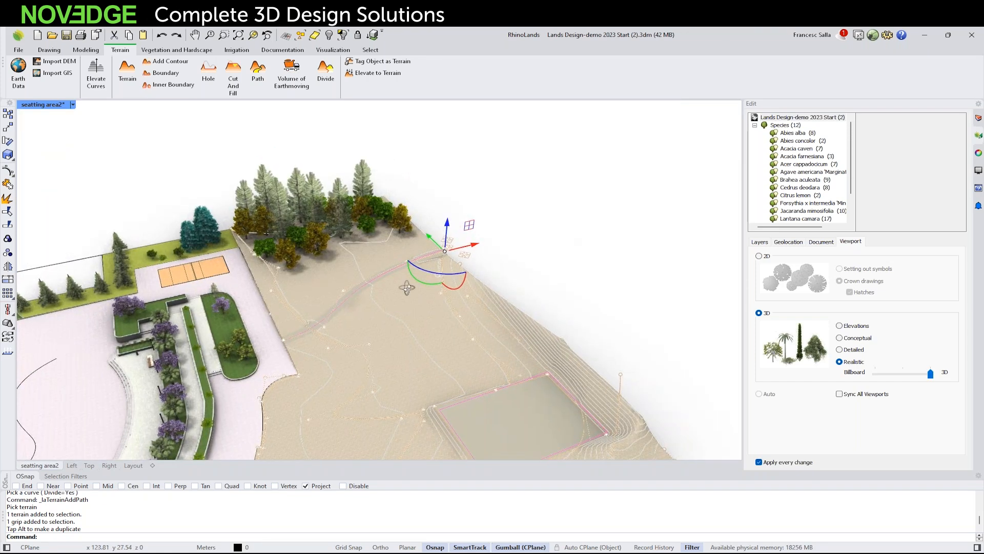
pyautogui.moveTo(441, 308); pyautogui.dragTo(460, 324, button='right')
pyautogui.scroll(-3, 490, 208)
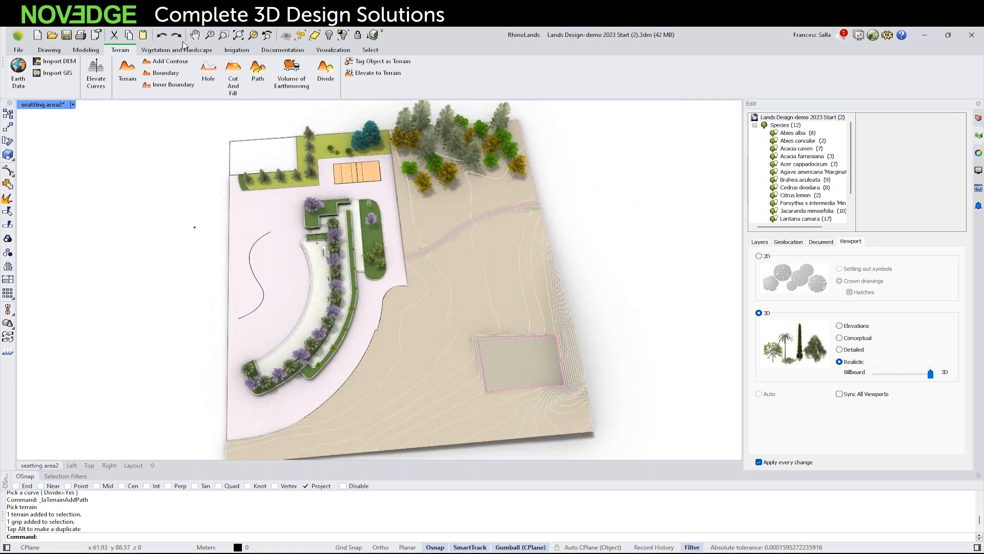
# - Insert a Terrain List in the empty area beside the site model and bring its area and volume figures into view
pyautogui.click(263, 51)
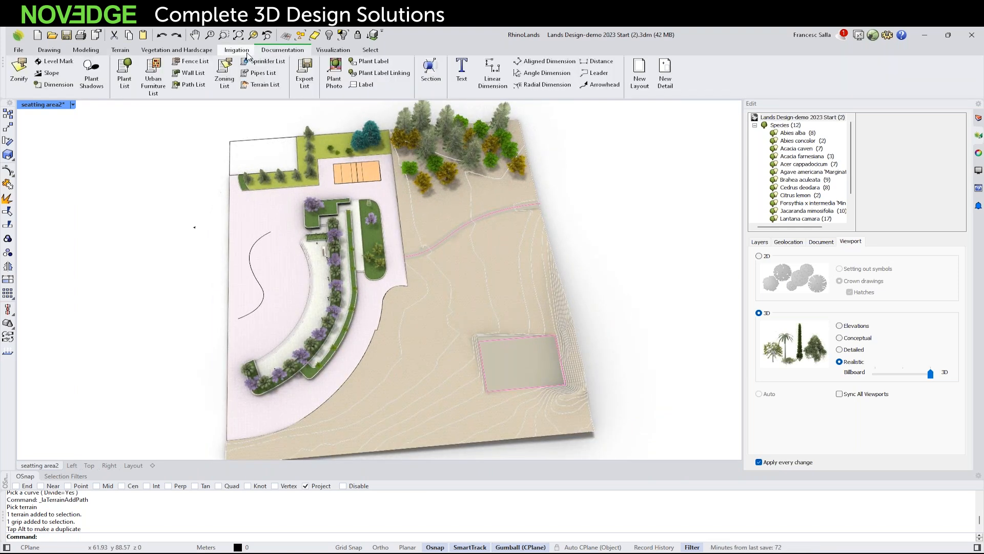
pyautogui.click(271, 88)
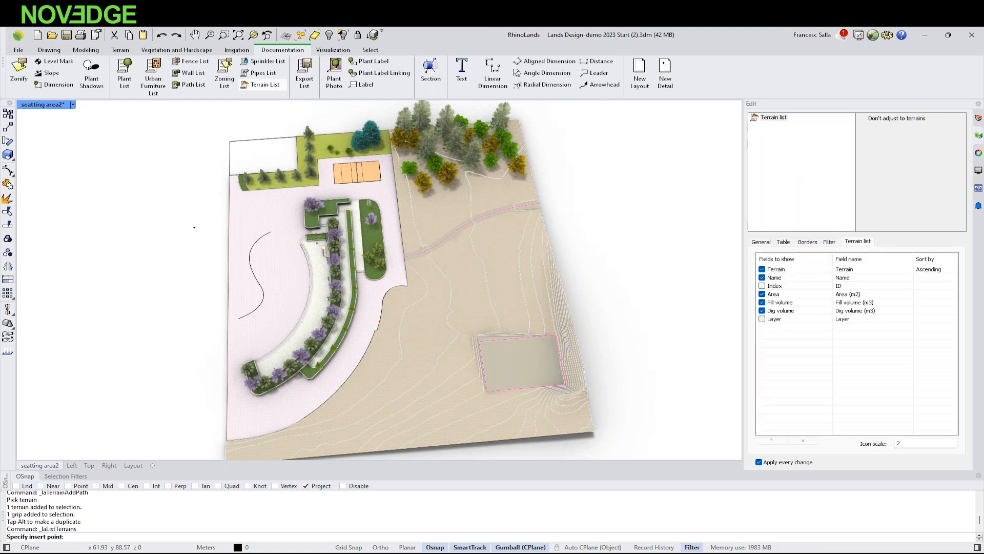
pyautogui.click(73, 251)
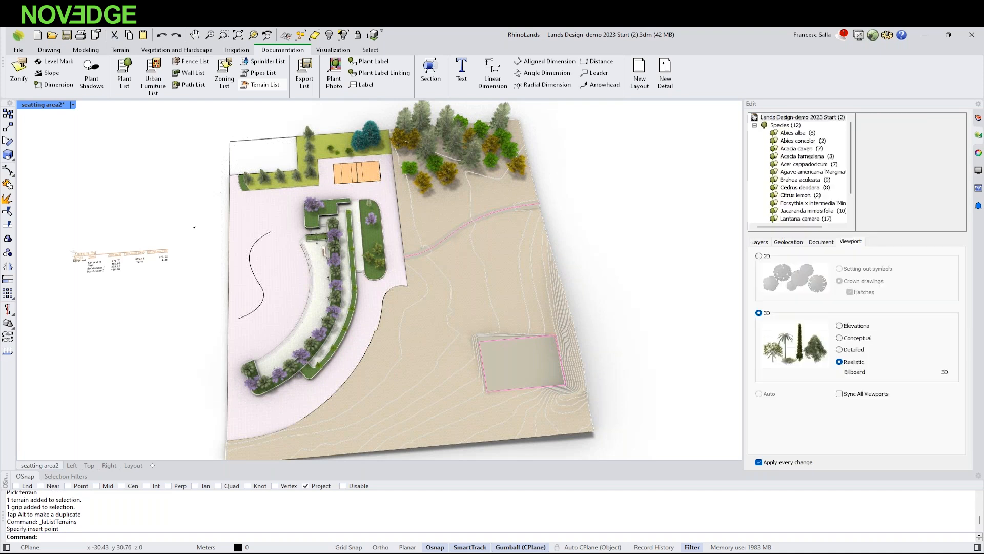
pyautogui.scroll(8, 77, 256)
pyautogui.keyDown('shift'); pyautogui.moveTo(173, 272); pyautogui.dragTo(256, 247, button='right'); pyautogui.keyUp('shift')
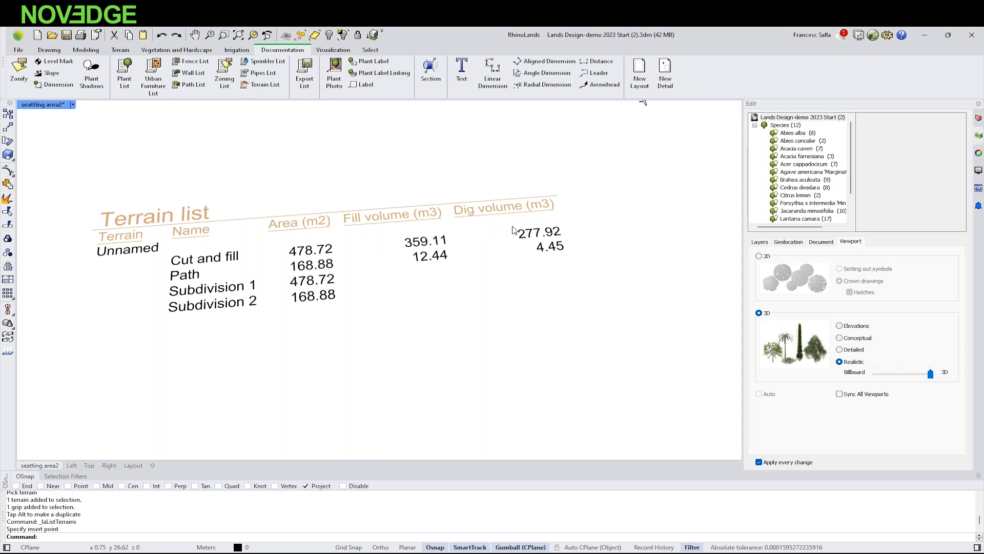
pyautogui.keyDown('shift'); pyautogui.moveTo(521, 234); pyautogui.dragTo(472, 241, button='right'); pyautogui.keyUp('shift')
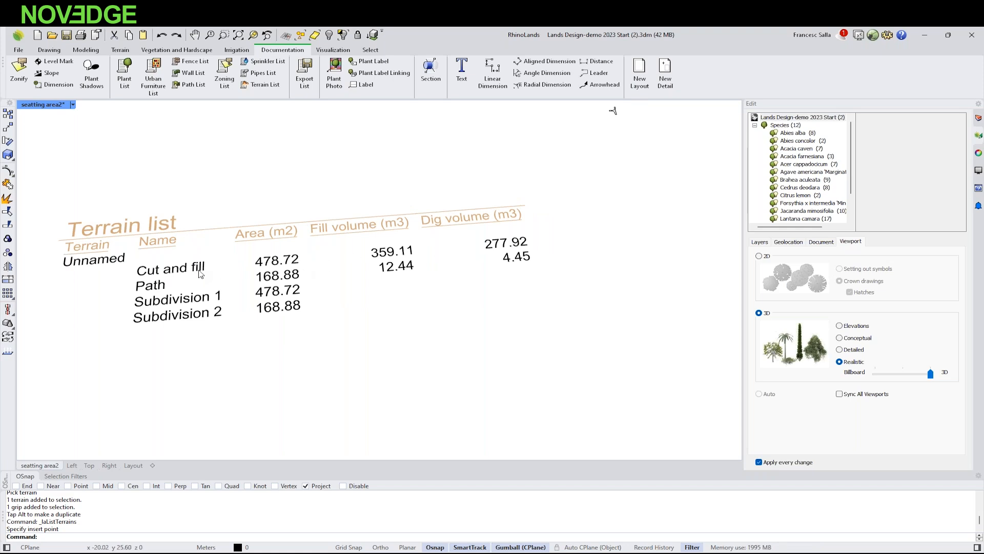
# - Set the width of the terrain's earthmoving path (Subdivision 2) to 4 m
pyautogui.scroll(-15, 199, 271)
pyautogui.moveTo(282, 240); pyautogui.dragTo(487, 222, button='right')
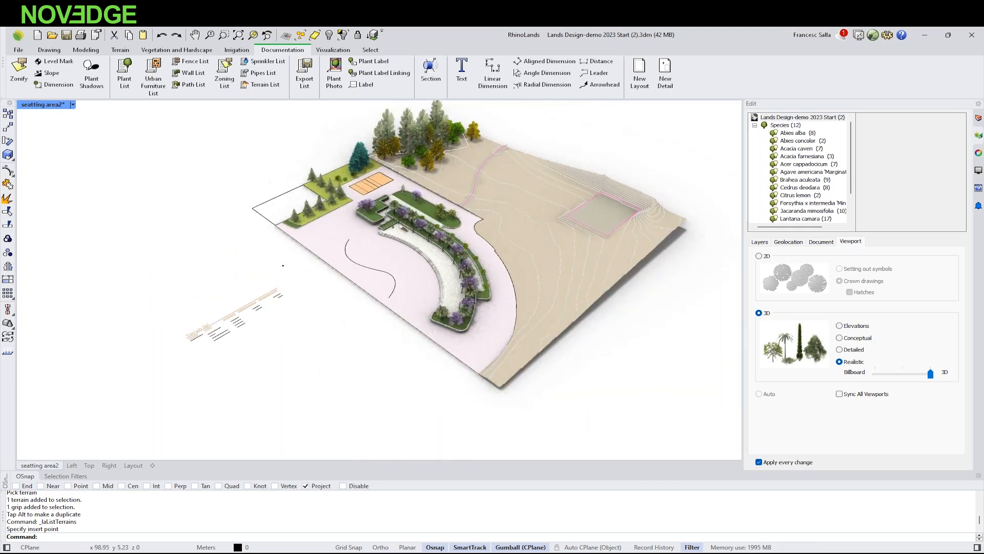
pyautogui.click(516, 190)
pyautogui.click(815, 241)
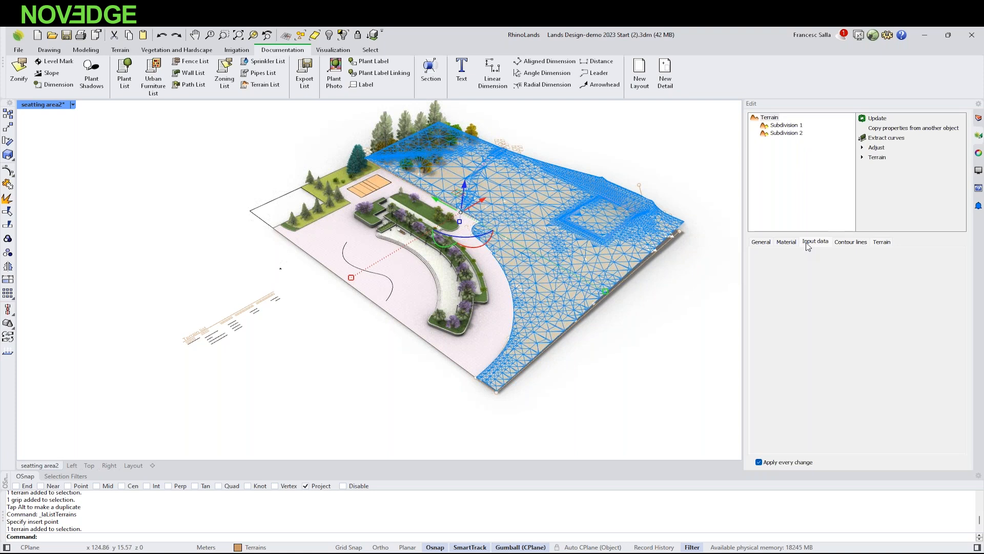
pyautogui.click(814, 280)
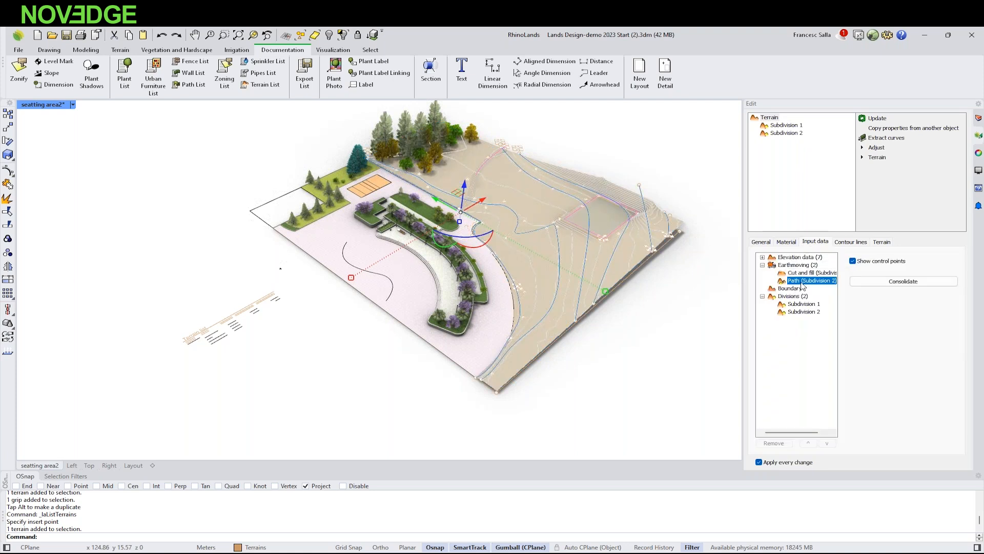
pyautogui.click(867, 314)
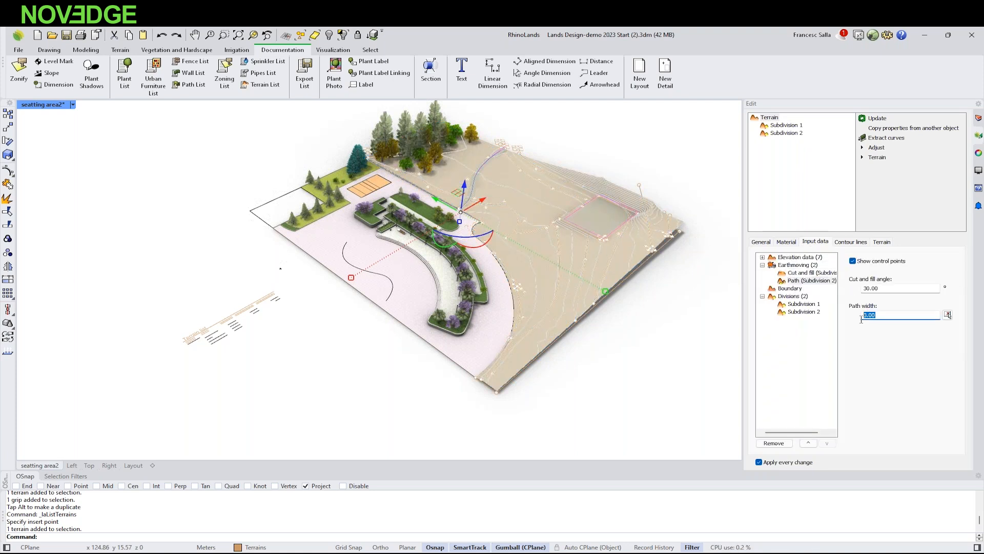
pyautogui.write('4')
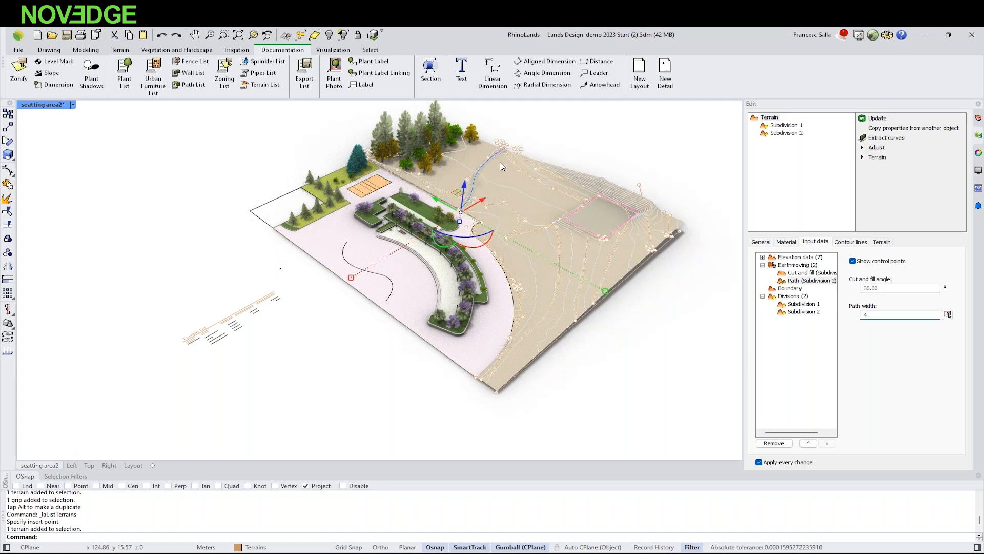
pyautogui.press('Escape')
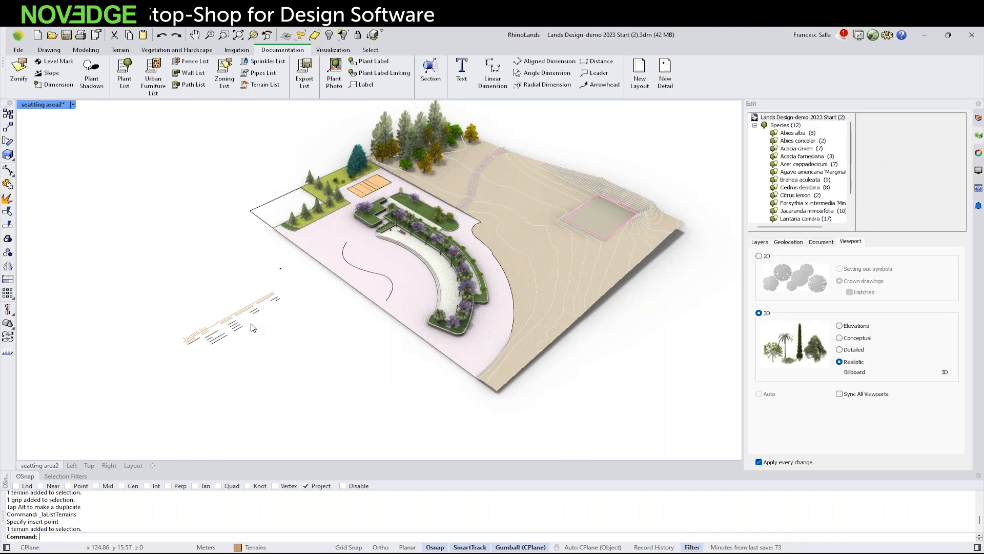
# - Examine the path's updated area, fill volume and dig volume in the terrain list
pyautogui.scroll(5, 241, 315)
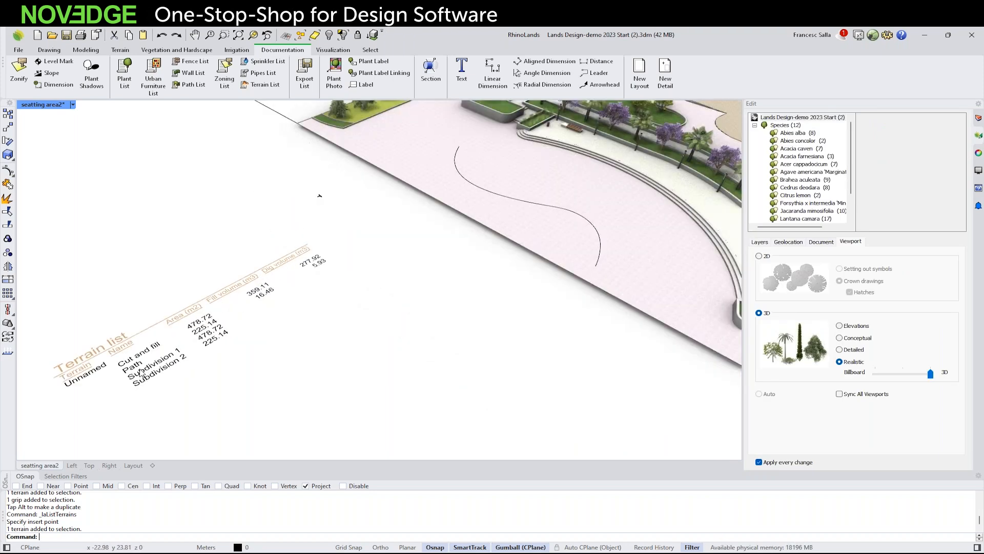
pyautogui.scroll(-7, 137, 341)
pyautogui.scroll(4, 138, 342)
pyautogui.click(138, 345)
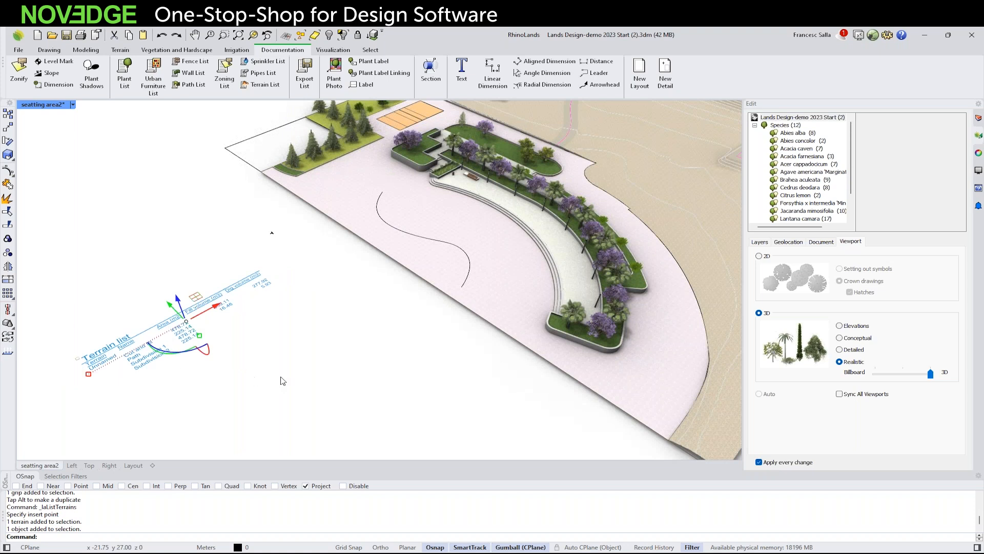
pyautogui.click(223, 355)
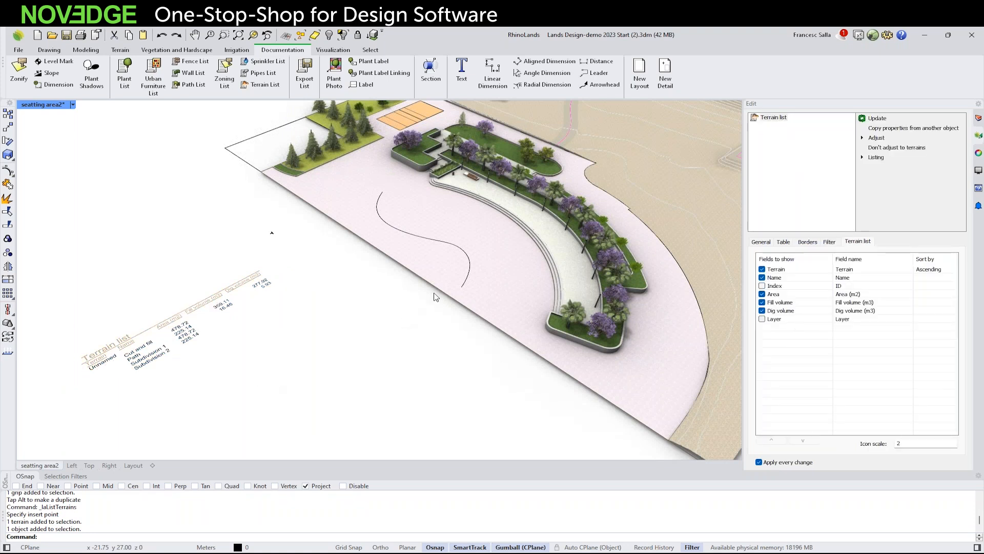
pyautogui.scroll(-2, 496, 284)
pyautogui.keyDown('shift'); pyautogui.moveTo(525, 264); pyautogui.dragTo(354, 282, button='right'); pyautogui.keyUp('shift')
pyautogui.keyDown('shift'); pyautogui.moveTo(440, 266); pyautogui.dragTo(527, 268, button='right'); pyautogui.keyUp('shift')
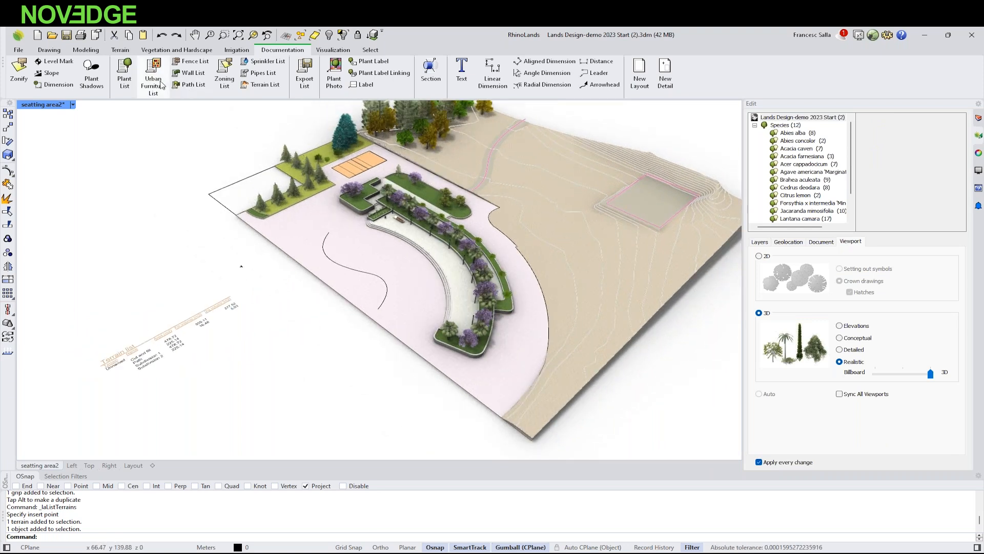
# - Insert a Plant List in the empty area just below the terrain list
pyautogui.click(124, 72)
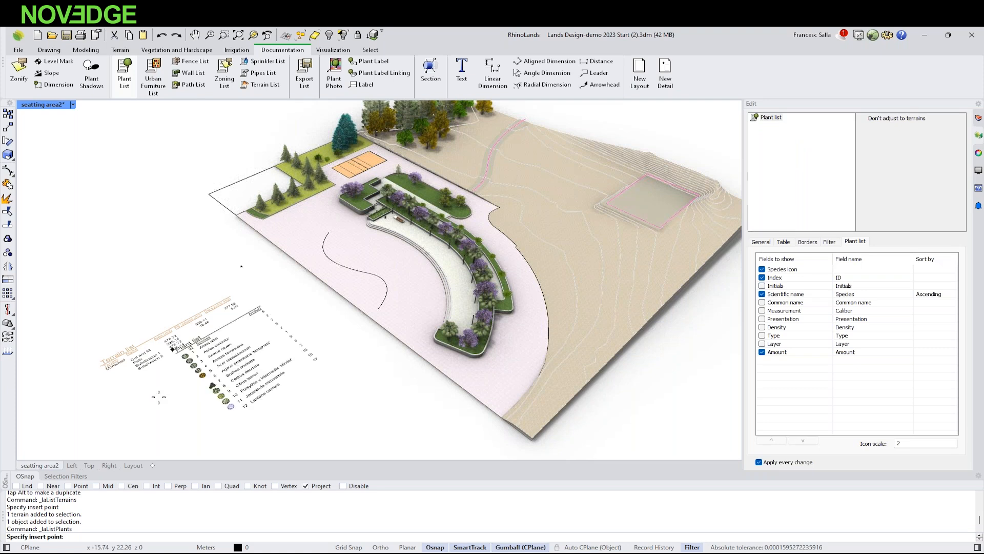
pyautogui.click(159, 397)
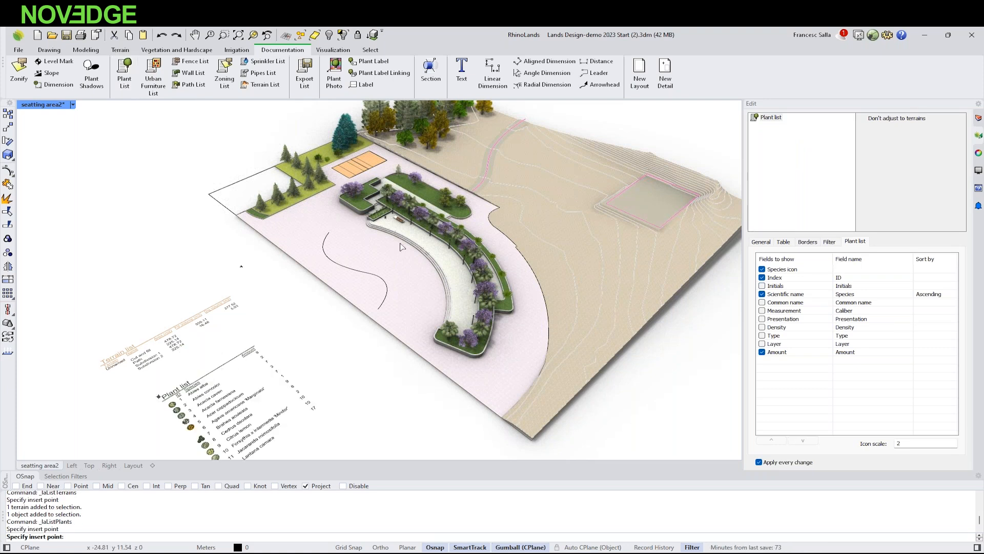
pyautogui.moveTo(359, 352); pyautogui.dragTo(283, 231, button='right')
pyautogui.scroll(5, 287, 308)
pyautogui.scroll(3, 215, 288)
pyautogui.moveTo(388, 283); pyautogui.dragTo(307, 298, button='right')
pyautogui.scroll(-4, 328, 303)
# - Add the Density field to the plant list and review its listing, filter, border and table format options
pyautogui.click(246, 294)
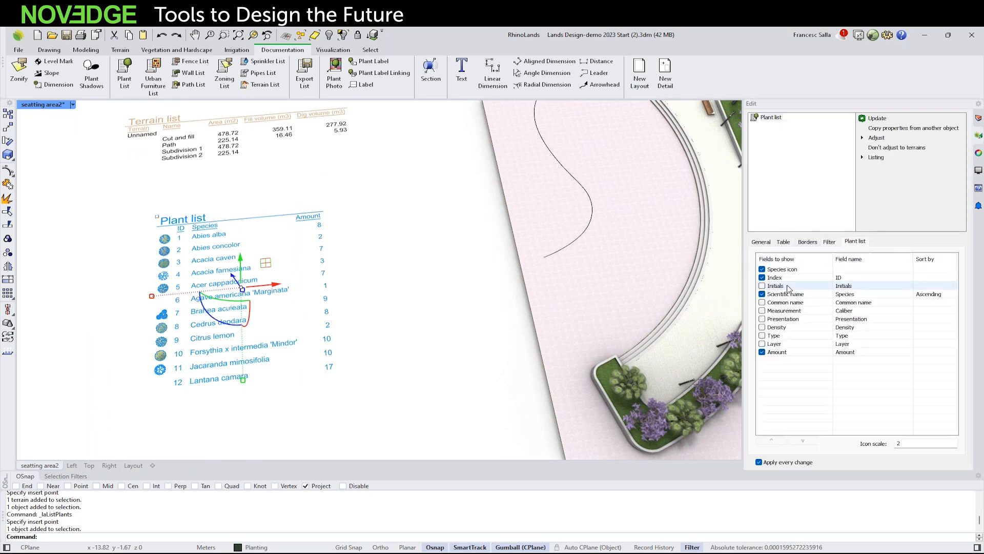
pyautogui.click(762, 327)
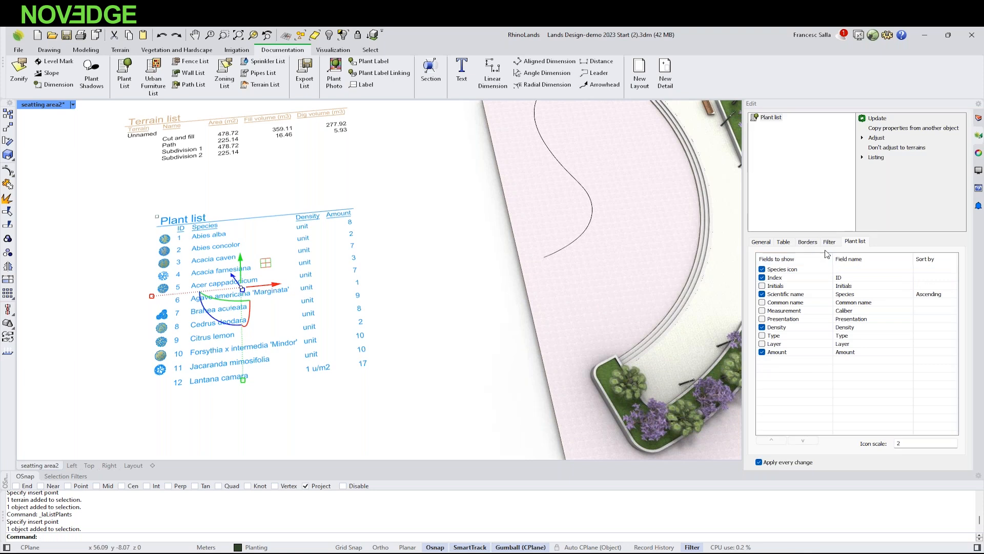
pyautogui.click(875, 157)
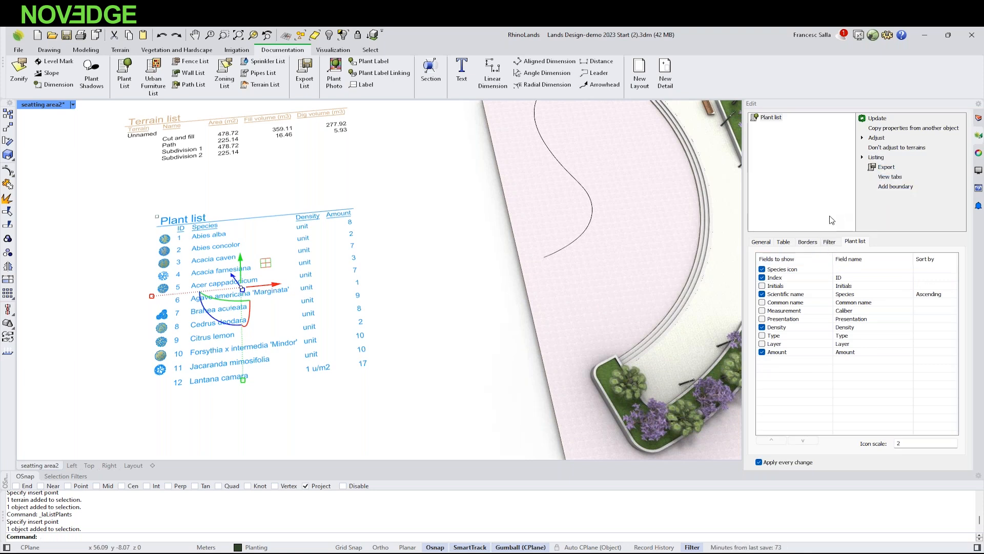
pyautogui.click(828, 242)
pyautogui.click(806, 245)
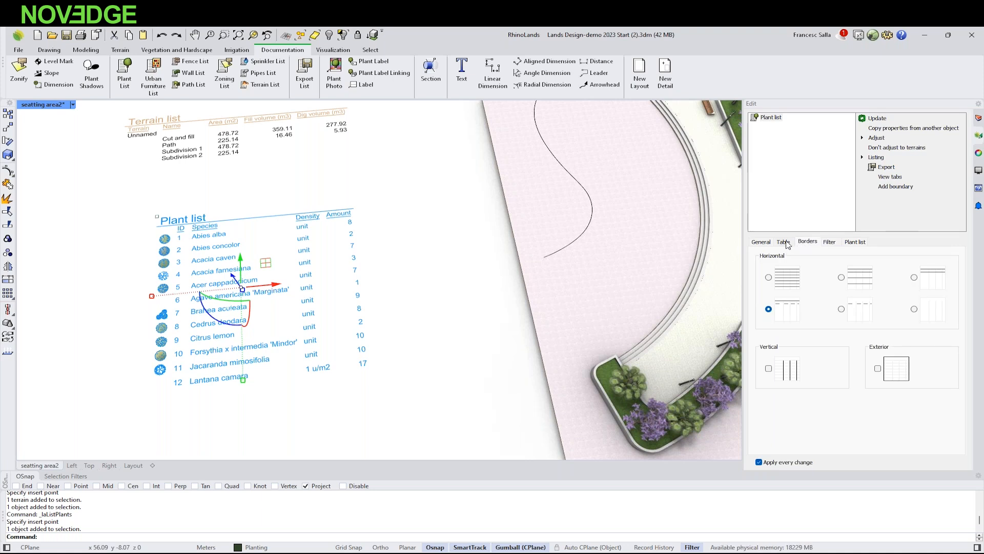
pyautogui.click(787, 245)
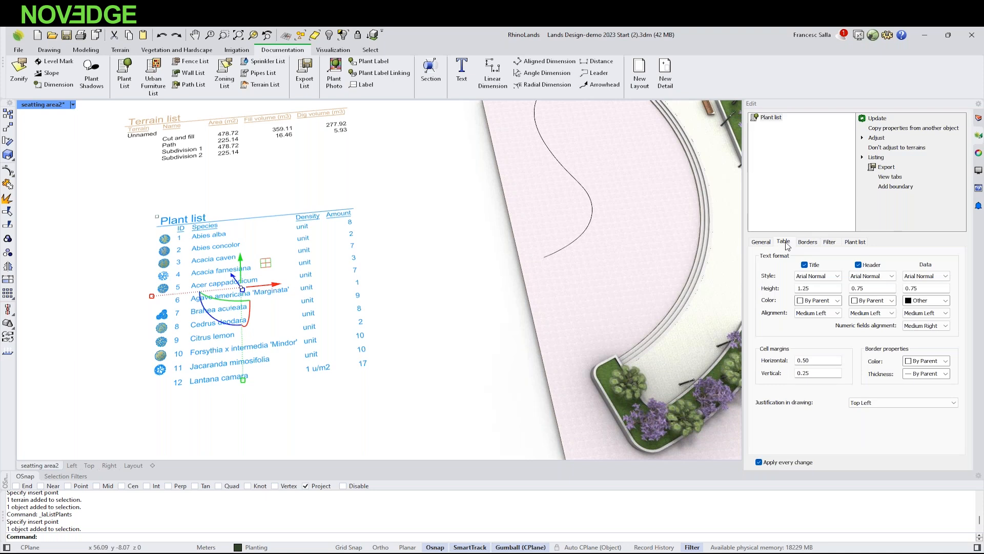
pyautogui.click(853, 242)
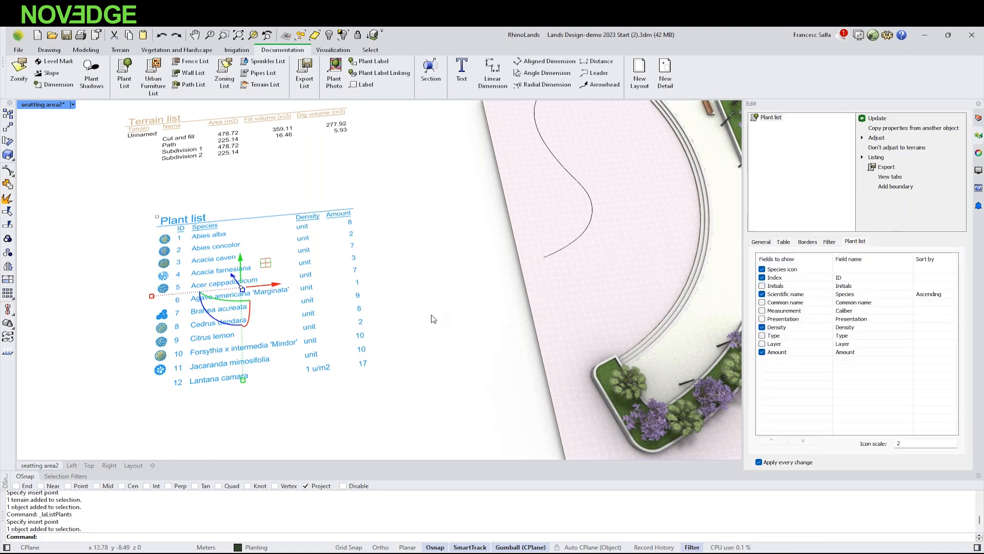
pyautogui.click(431, 319)
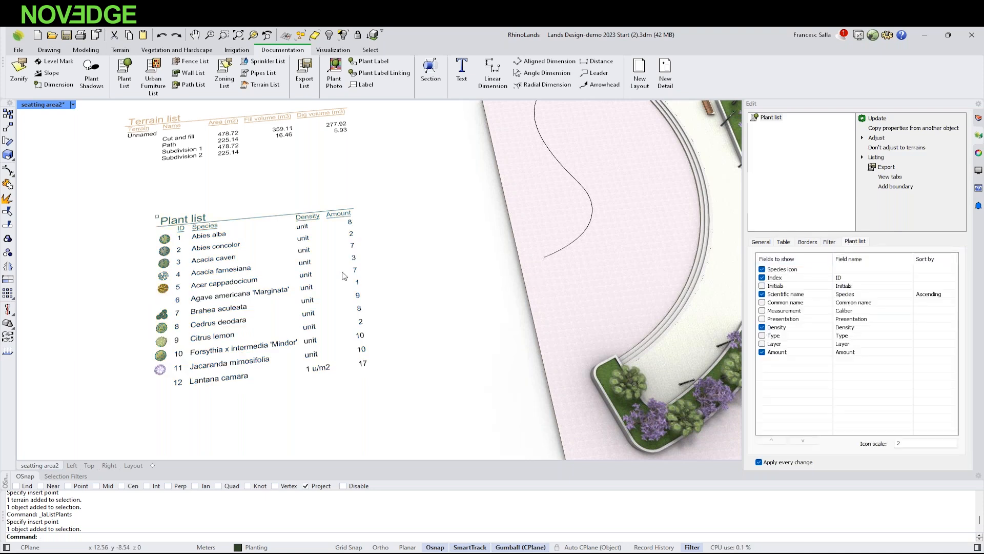
# - Switch to the Top view to show the site plan with its 2D crown drawings
pyautogui.scroll(-8, 343, 276)
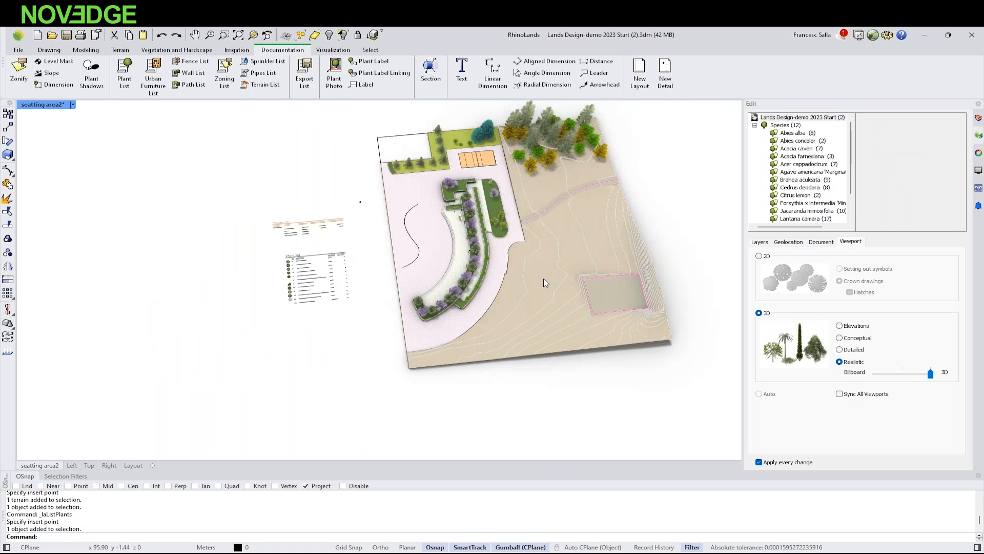
pyautogui.scroll(2, 605, 312)
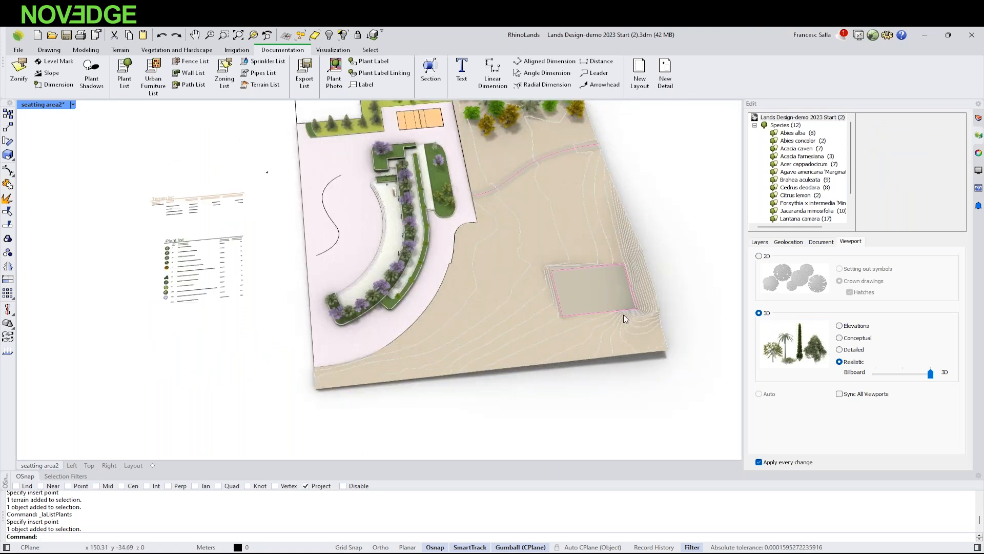
pyautogui.click(90, 466)
pyautogui.scroll(3, 353, 266)
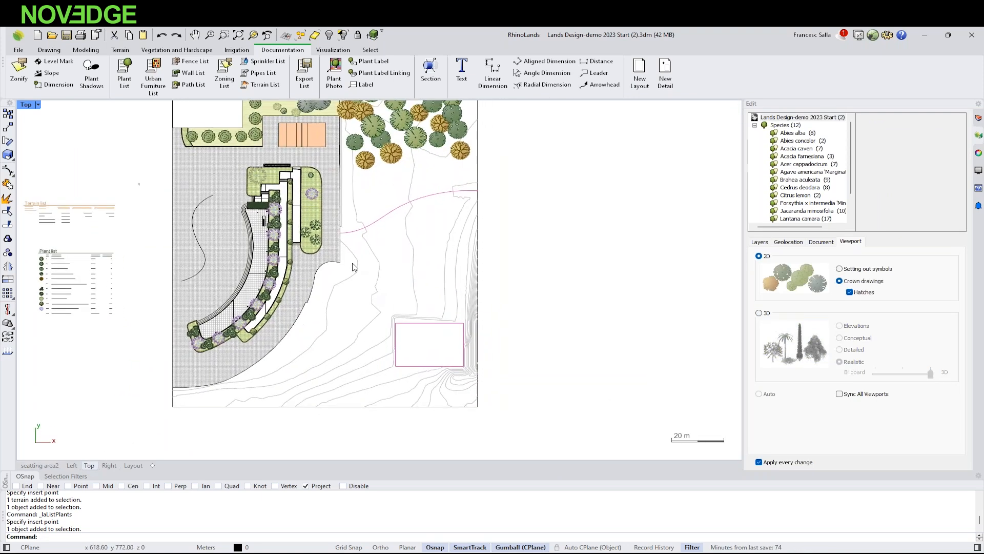
# - Start a Forest with Abies alba, adjusting its age to a 5.50 m crown diameter and 13.00 m approximate height
pyautogui.click(121, 51)
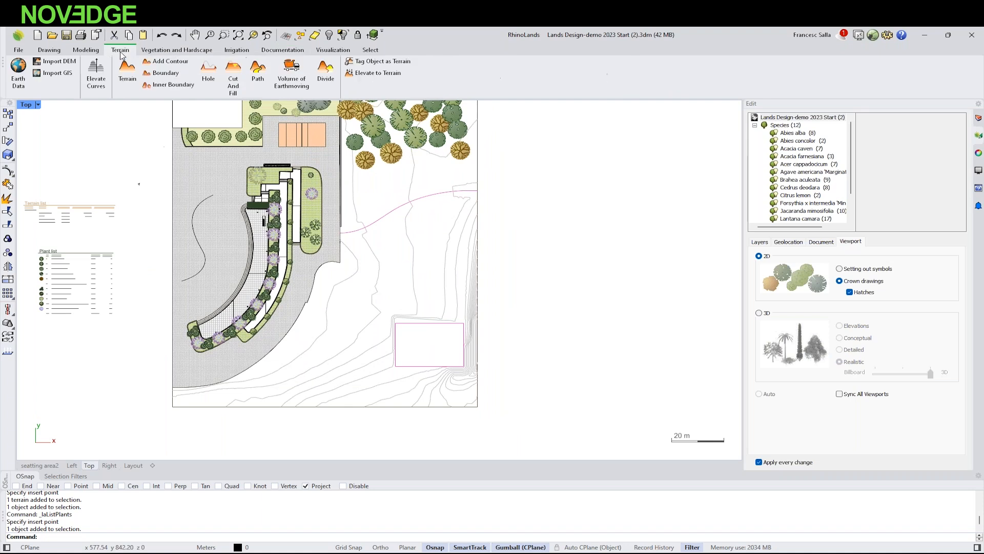
pyautogui.click(86, 50)
pyautogui.click(177, 49)
pyautogui.click(163, 80)
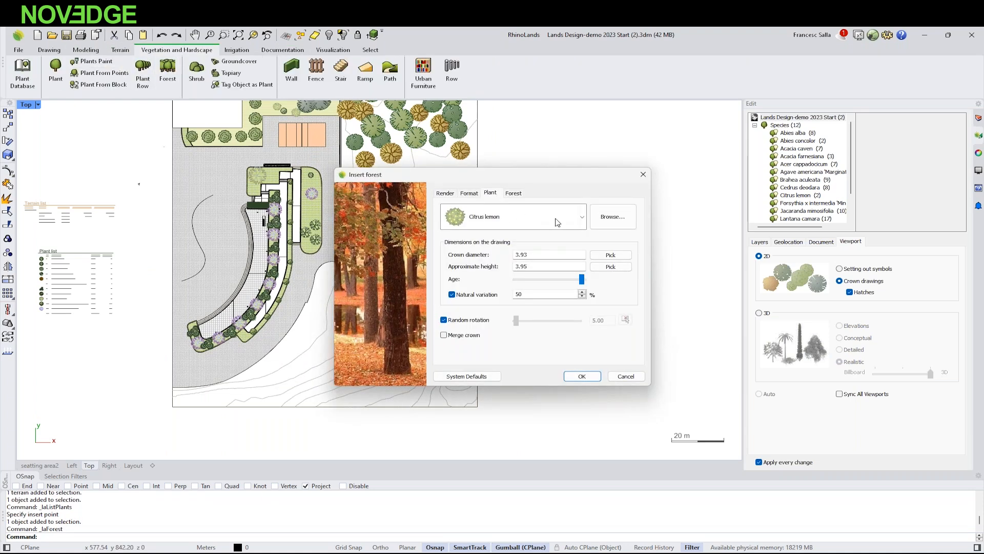
pyautogui.click(583, 218)
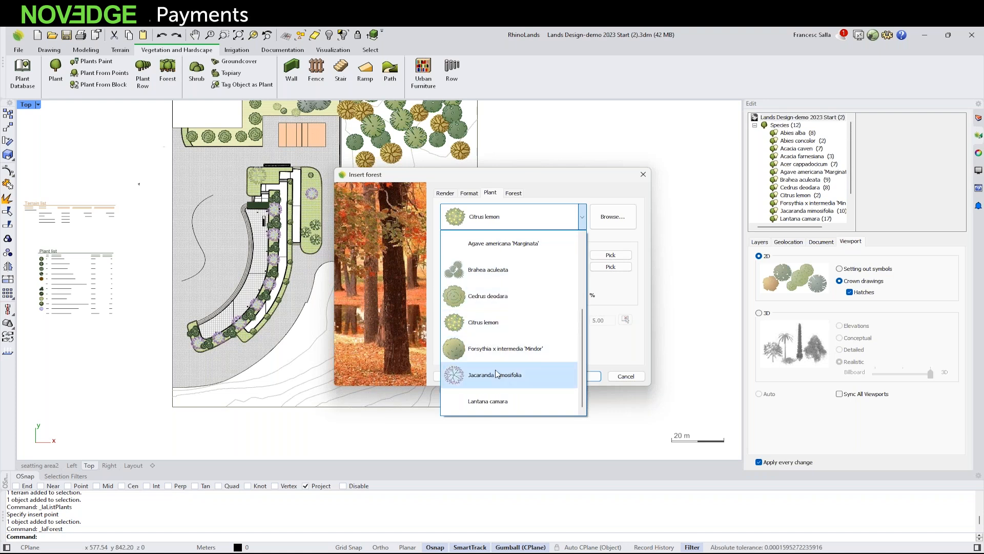
pyautogui.scroll(3, 497, 373)
pyautogui.scroll(1, 497, 373)
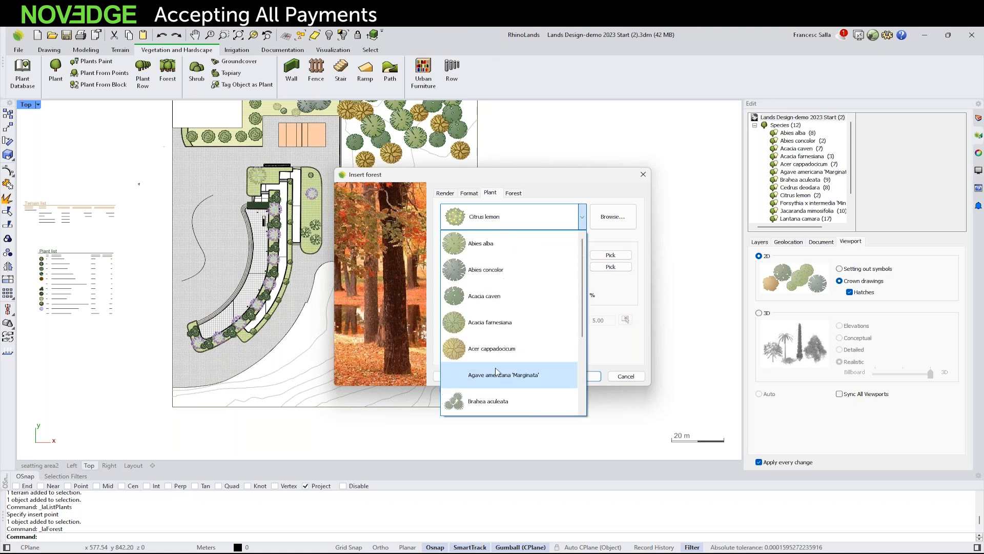
pyautogui.click(491, 248)
pyautogui.moveTo(528, 285); pyautogui.dragTo(533, 282)
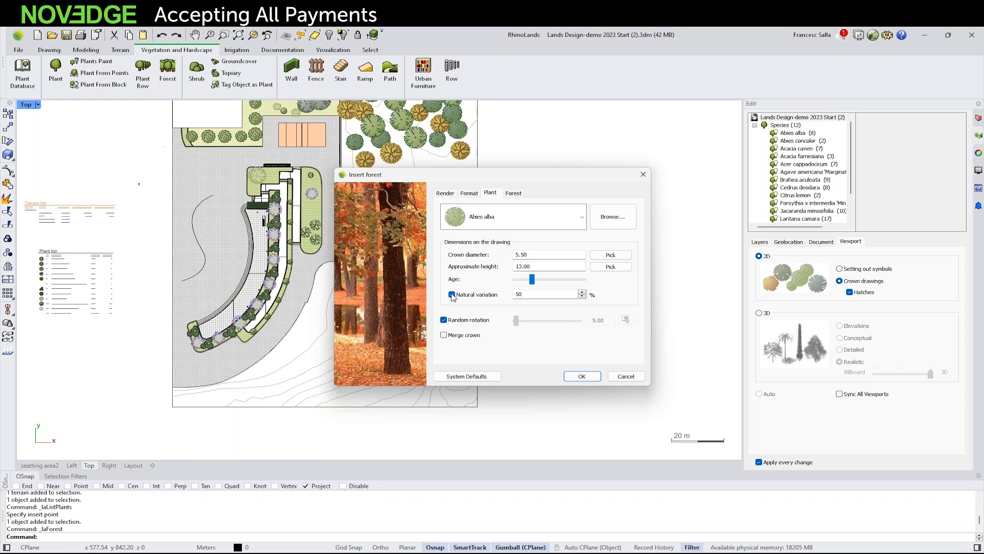
# - Set the forest to 60 units with a minimum distance of 3 m and accept the settings
pyautogui.click(512, 194)
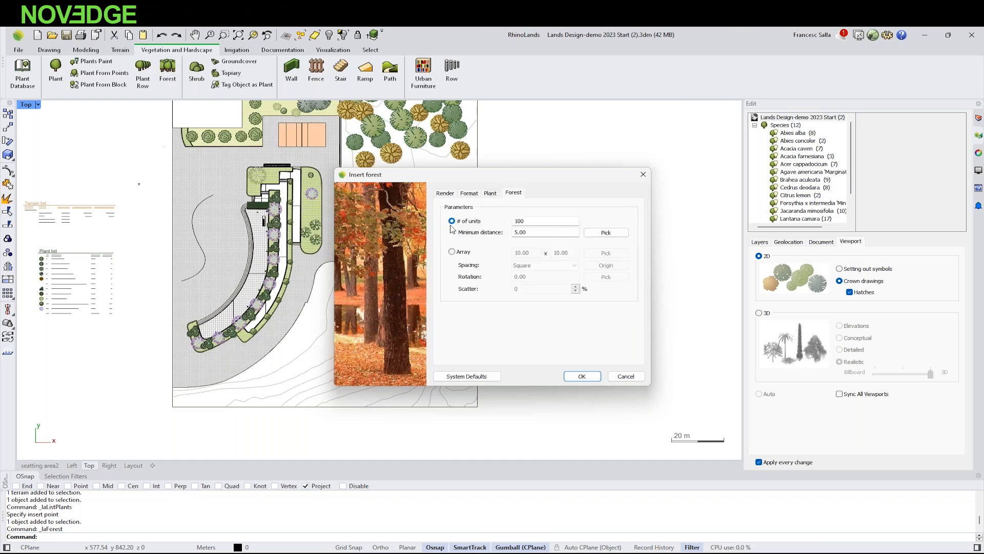
pyautogui.doubleClick(533, 222)
pyautogui.press('Tab')
pyautogui.write('3')
pyautogui.click(596, 380)
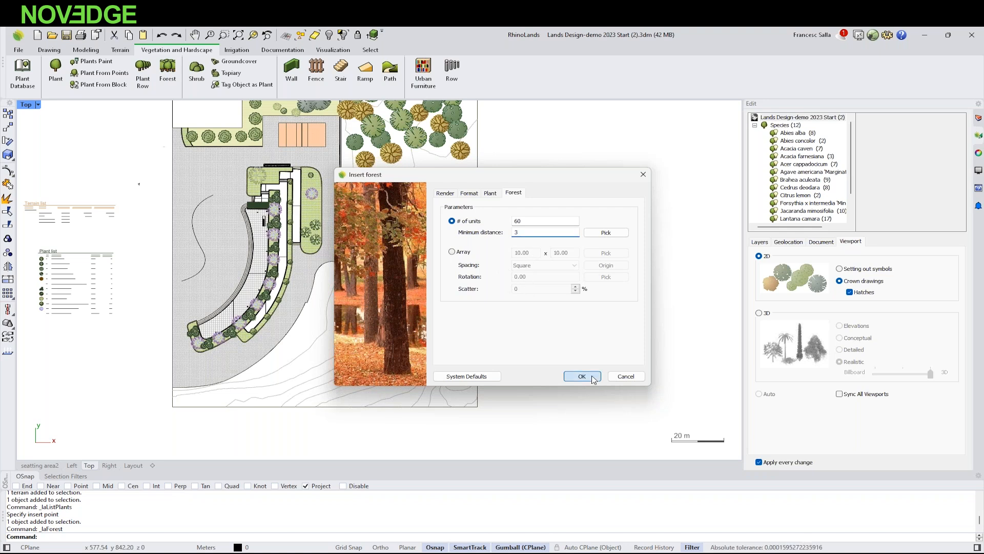
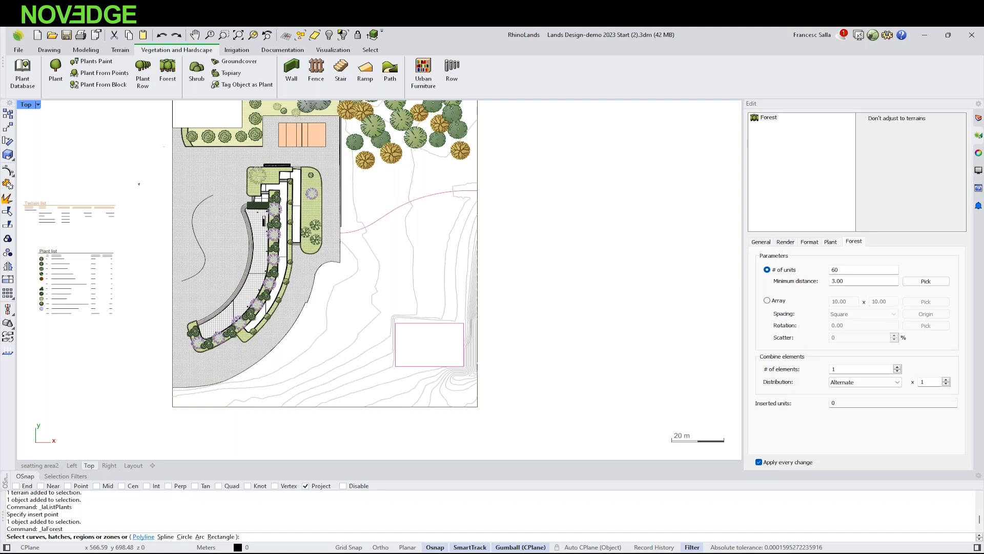
# - Outline the forest with a polyline around the open sloping terrain beside the curved seating area, enclosing the pink rectangle
pyautogui.click(143, 536)
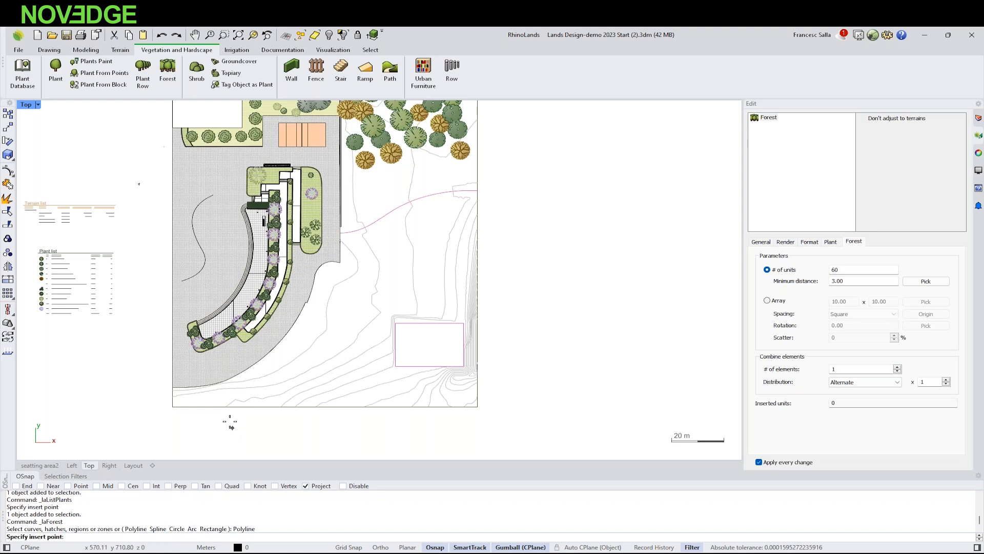
pyautogui.click(222, 395)
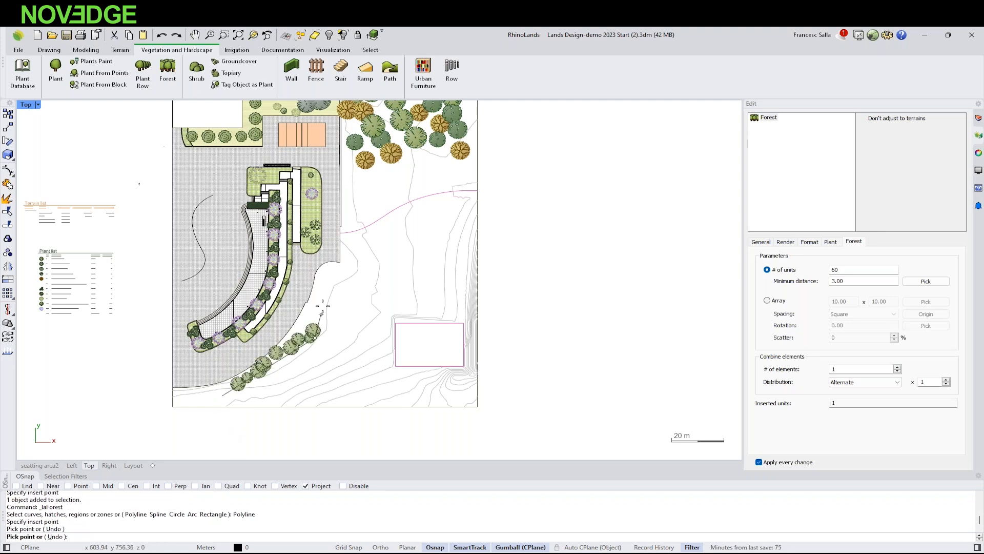
pyautogui.click(326, 285)
pyautogui.click(379, 237)
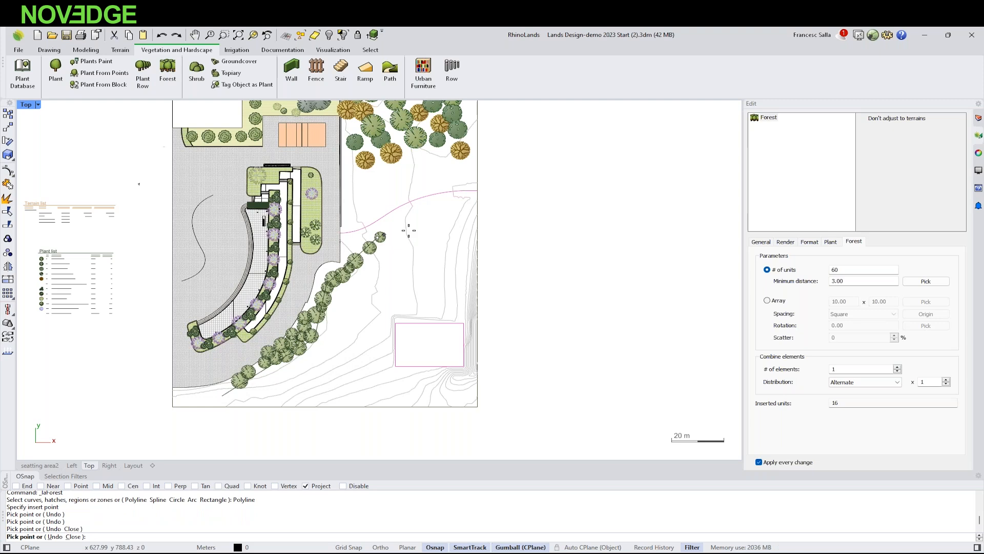
pyautogui.click(464, 210)
pyautogui.click(467, 394)
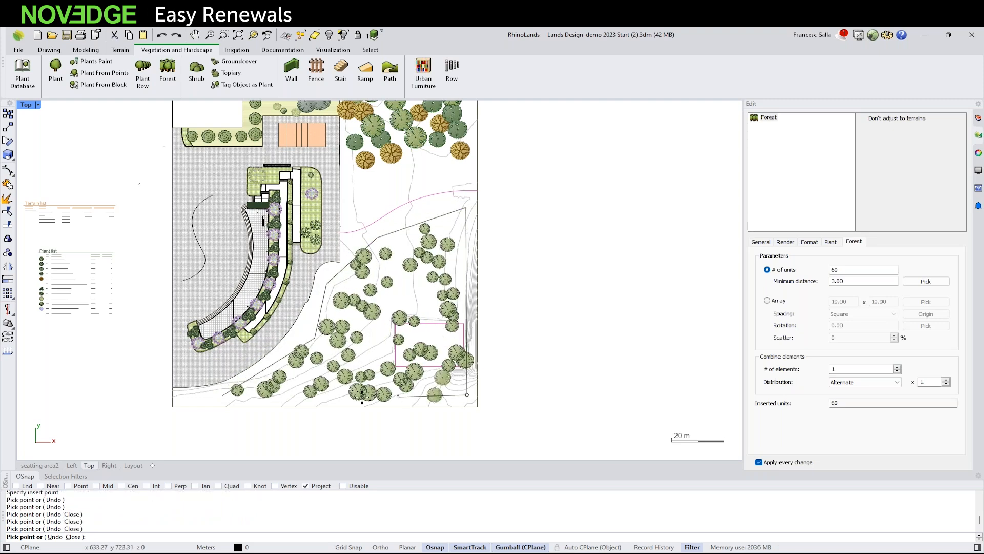
pyautogui.click(245, 394)
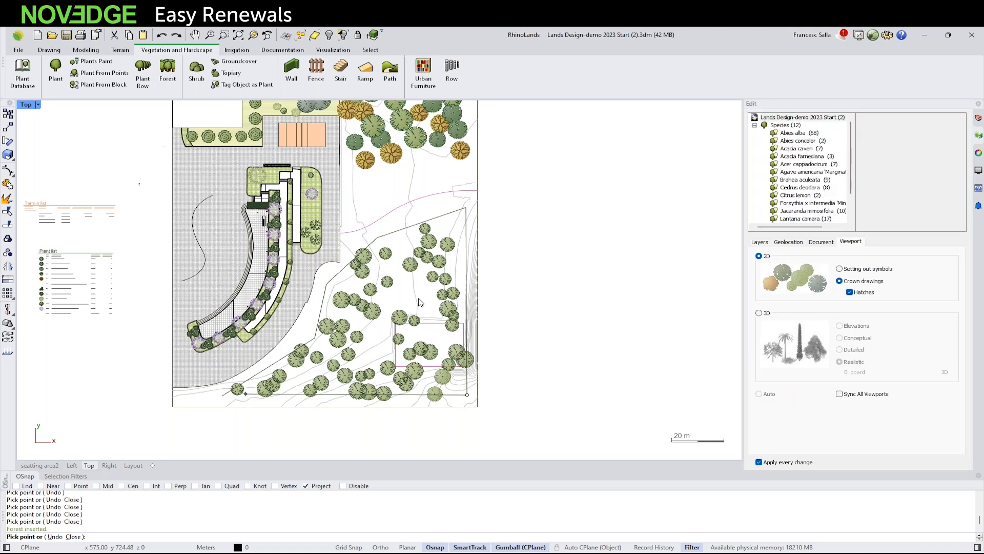
# - Select the new Abies alba forest and redistribute its trees within the boundary
pyautogui.scroll(4, 423, 302)
pyautogui.click(439, 254)
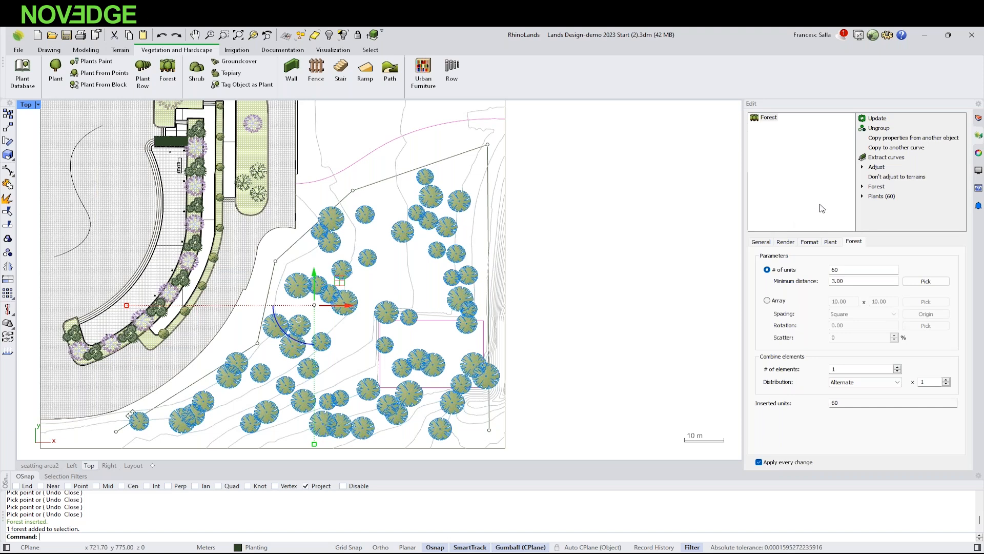
pyautogui.click(877, 197)
pyautogui.click(876, 187)
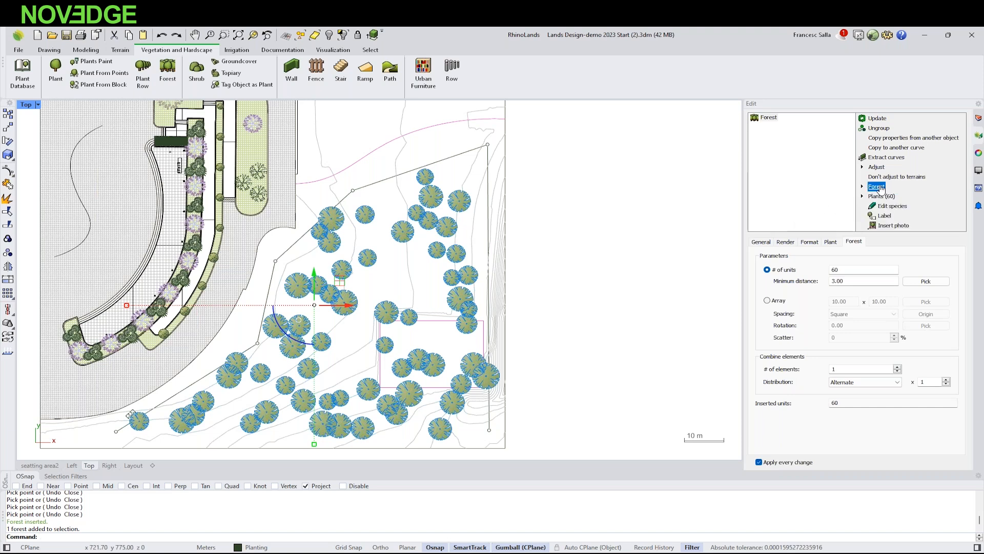
pyautogui.click(892, 199)
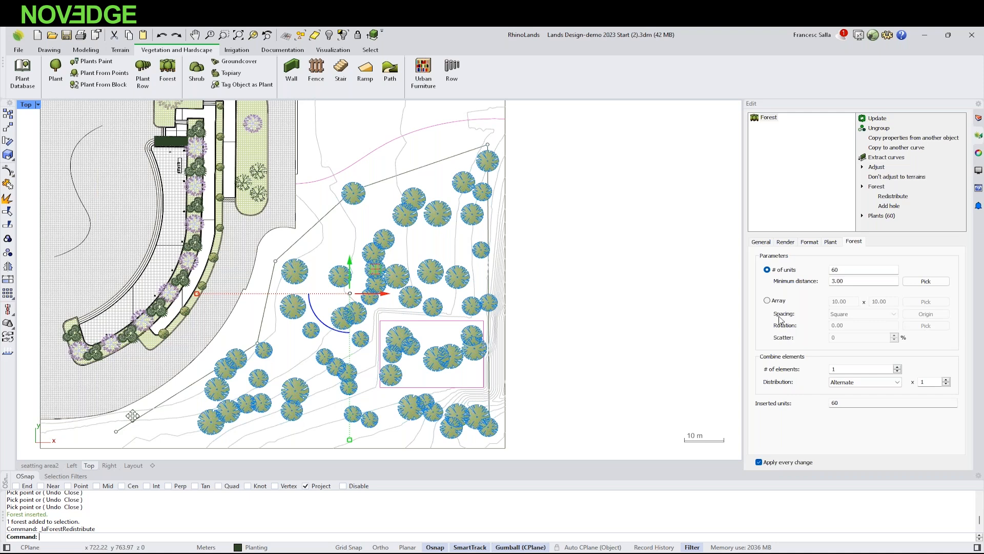
# - Increase the forest to 2 elements and change the second species to Jacaranda mimosifolia
pyautogui.click(897, 367)
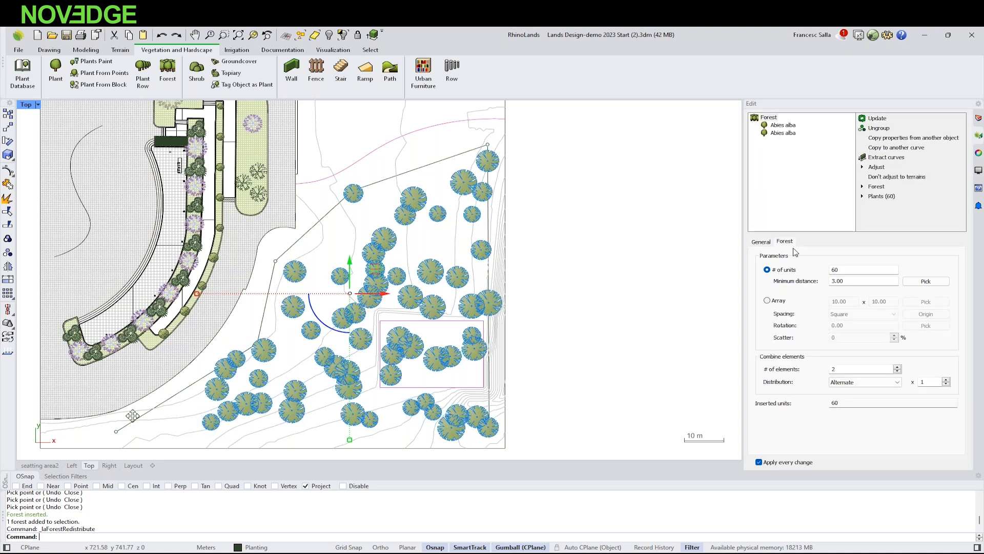
pyautogui.click(780, 134)
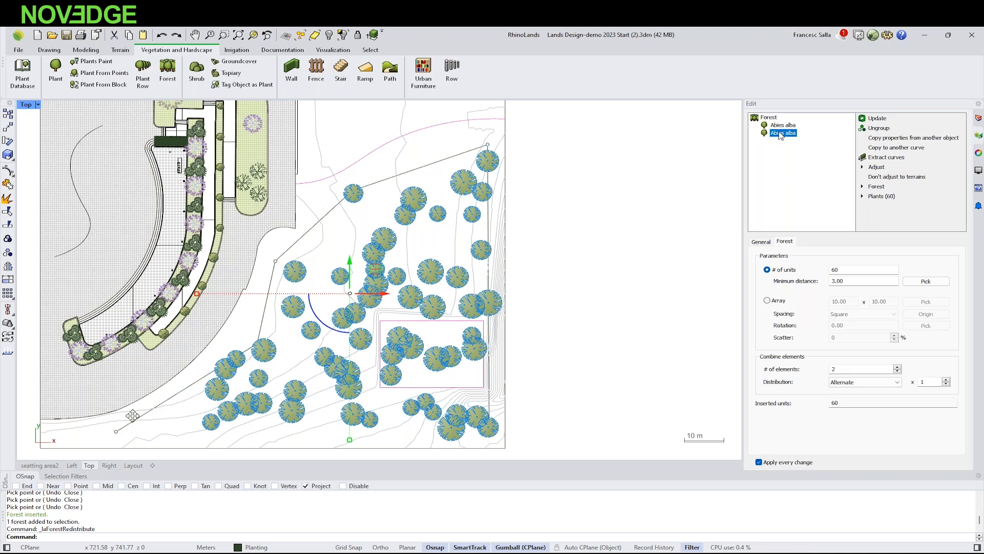
pyautogui.click(895, 274)
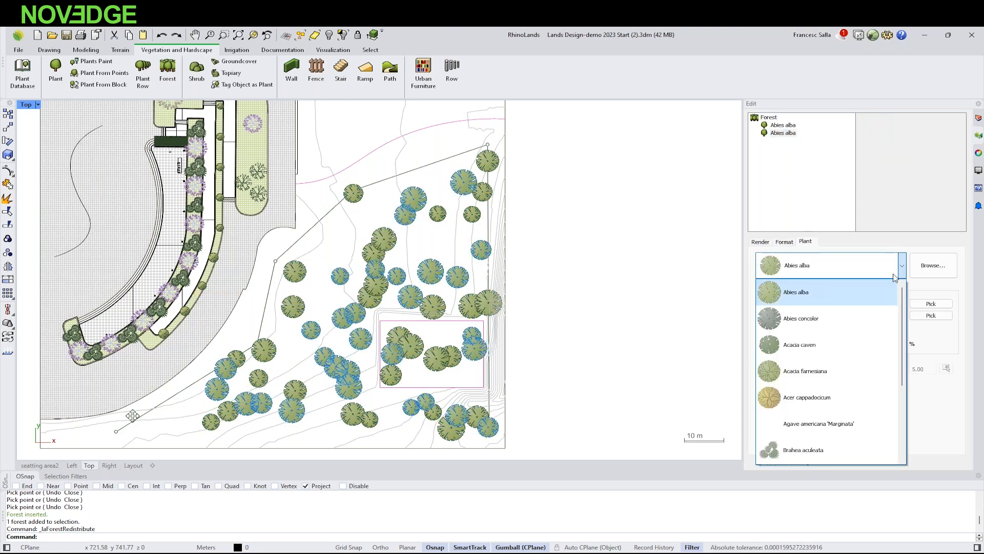
pyautogui.scroll(-2, 835, 413)
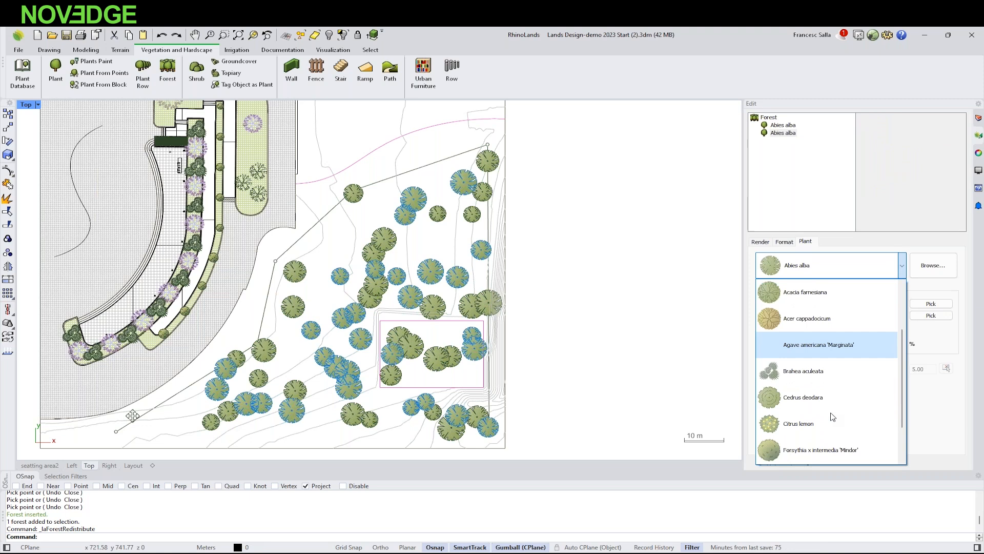
pyautogui.scroll(-2, 833, 416)
pyautogui.click(830, 419)
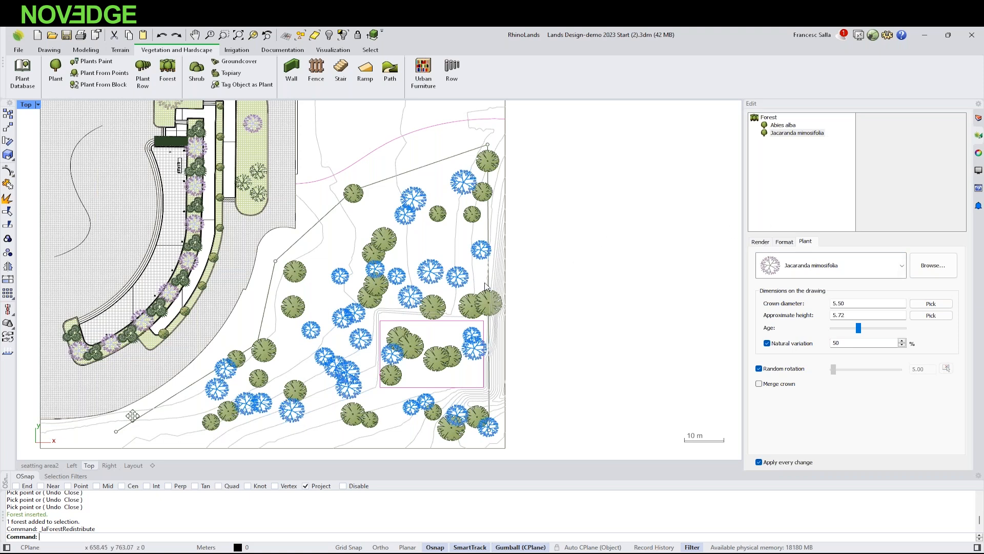
pyautogui.click(553, 256)
# - Switch to the seatting area2 view and examine the mixed forest in realistic 3D from several angles
pyautogui.click(41, 465)
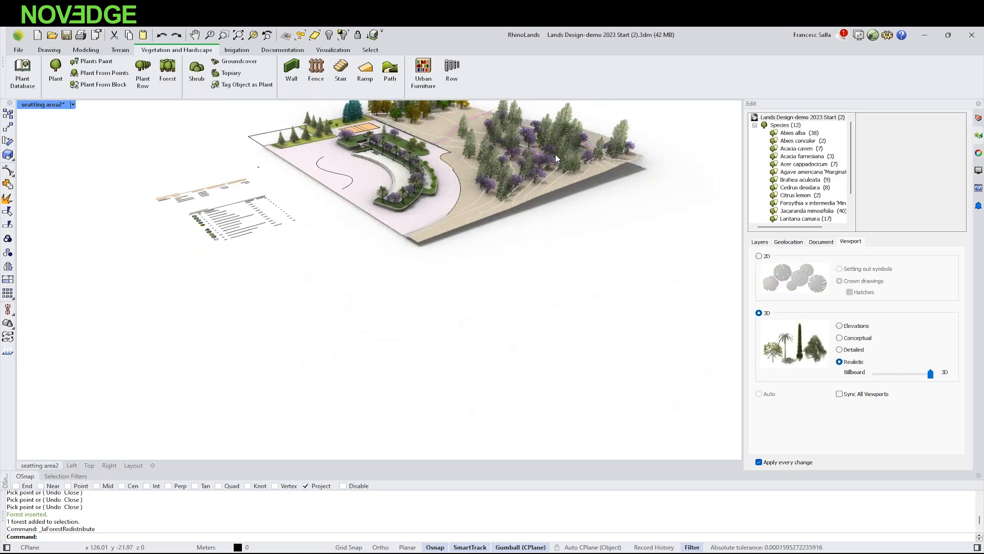
pyautogui.scroll(4, 522, 240)
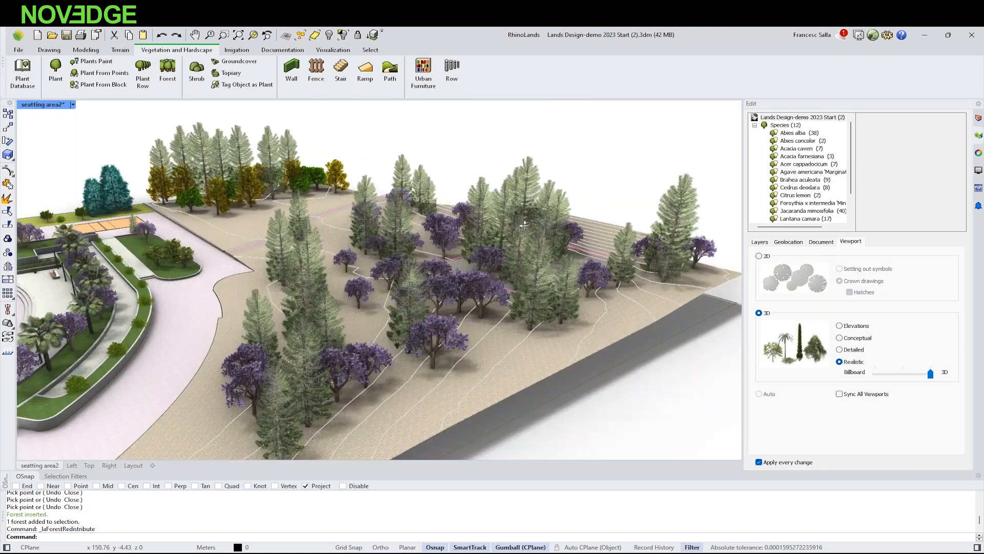
pyautogui.moveTo(579, 287); pyautogui.dragTo(574, 236, button='right')
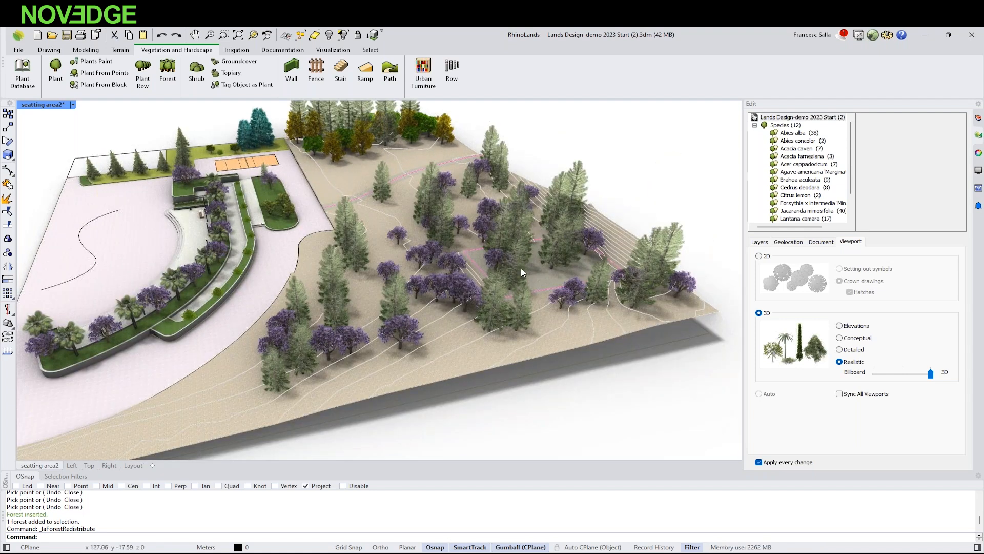
pyautogui.moveTo(451, 292); pyautogui.dragTo(449, 327, button='right')
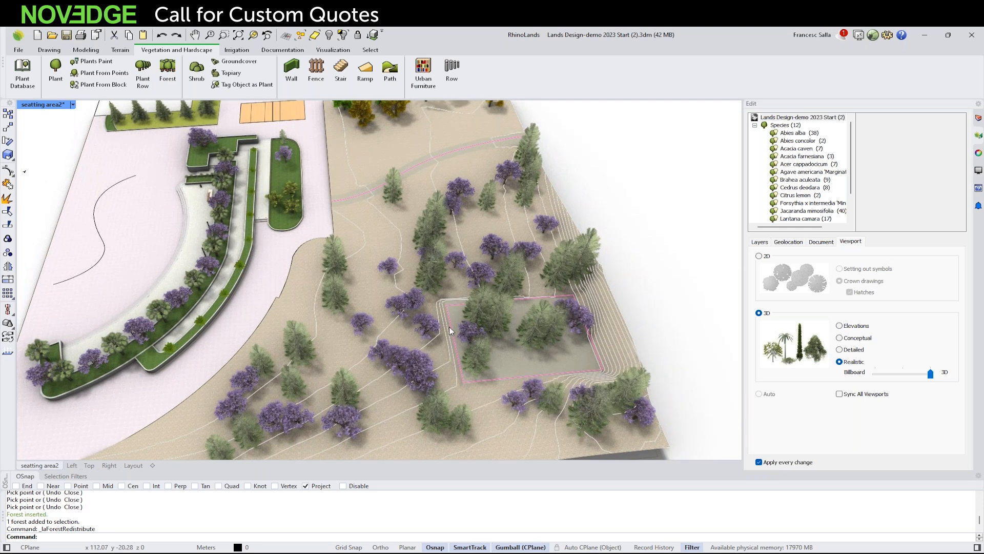
pyautogui.moveTo(516, 348); pyautogui.dragTo(528, 302, button='right')
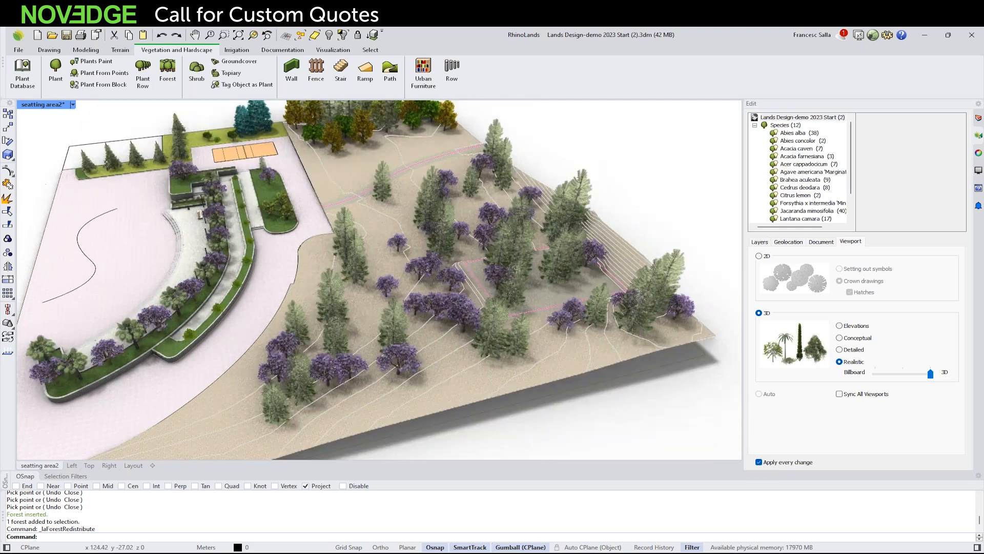
# - Add a hole to the forest using the pink rectangular curve around the flat terrain platform
pyautogui.scroll(4, 576, 252)
pyautogui.click(577, 249)
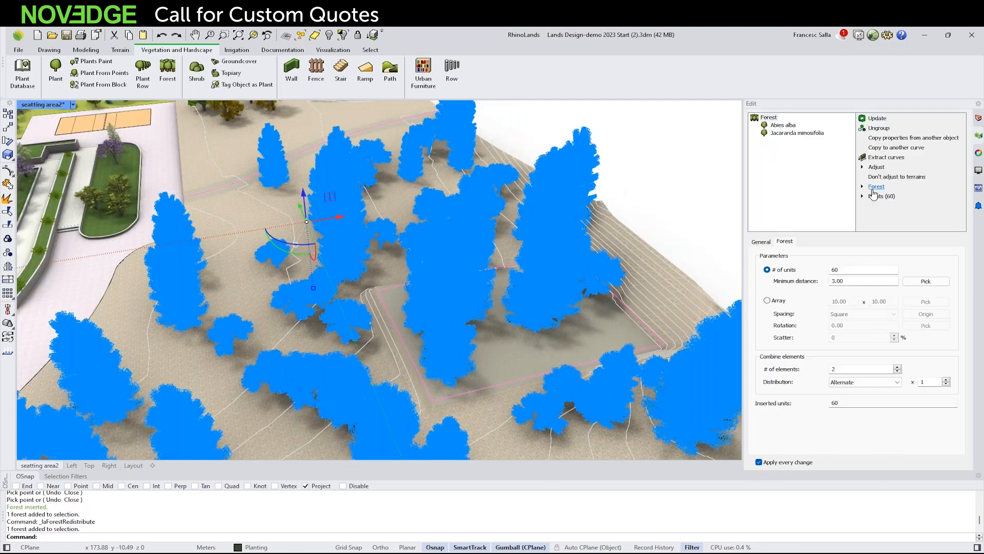
pyautogui.click(876, 187)
pyautogui.click(895, 207)
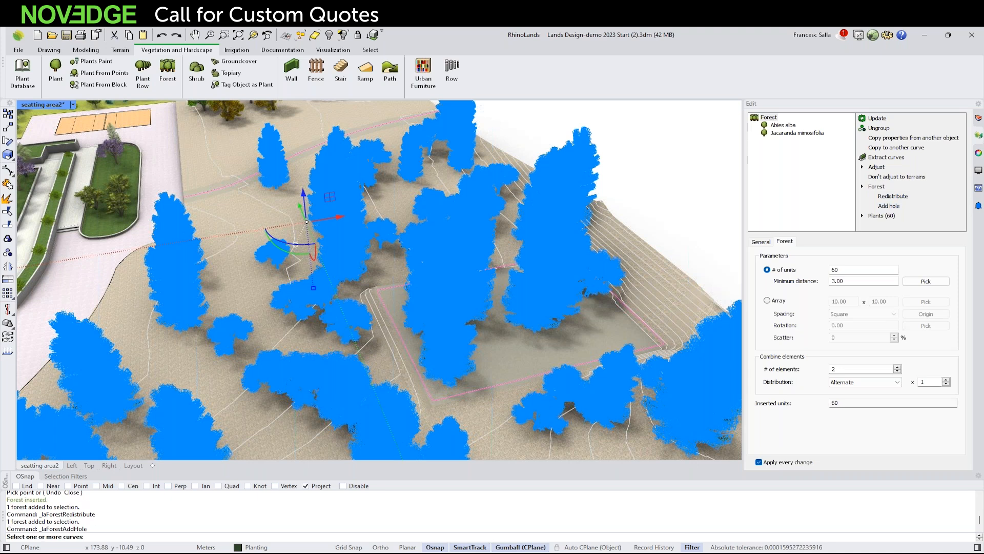
pyautogui.click(469, 393)
pyautogui.press('Return')
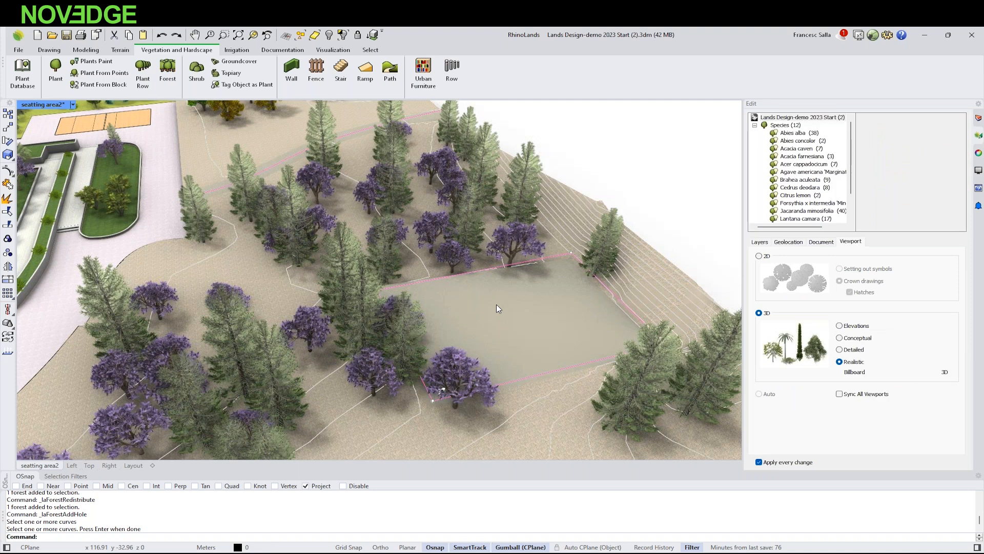
# - Redistribute the forest's trees around the rectangular hole and clear the selection
pyautogui.scroll(-5, 496, 305)
pyautogui.moveTo(497, 304); pyautogui.dragTo(386, 347, button='right')
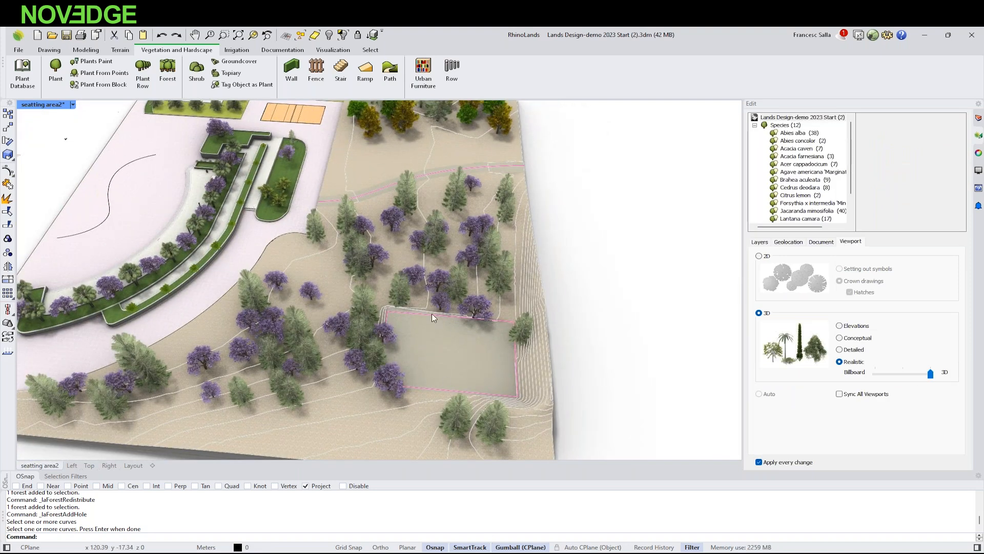
pyautogui.click(438, 290)
pyautogui.click(878, 188)
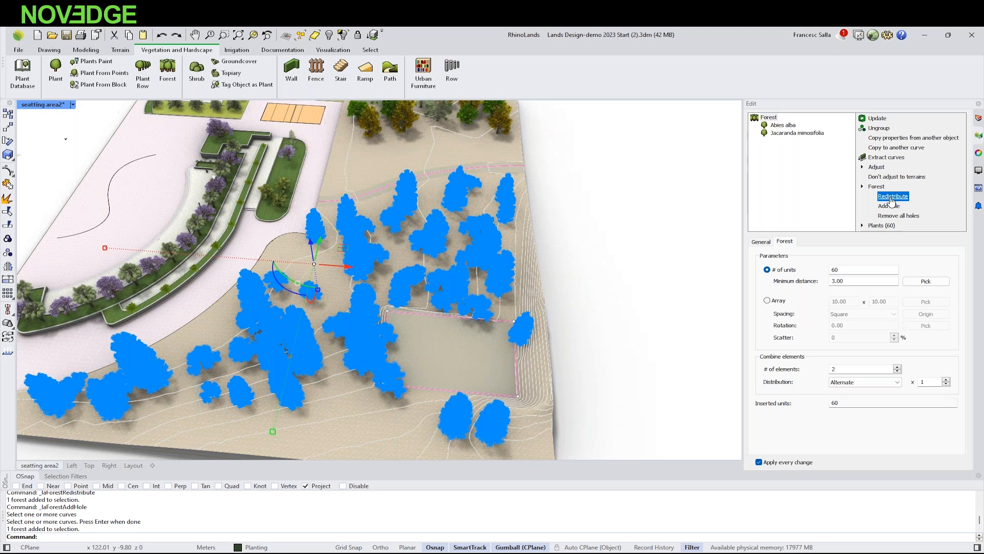
pyautogui.click(891, 196)
pyautogui.moveTo(424, 353); pyautogui.dragTo(477, 310, button='right')
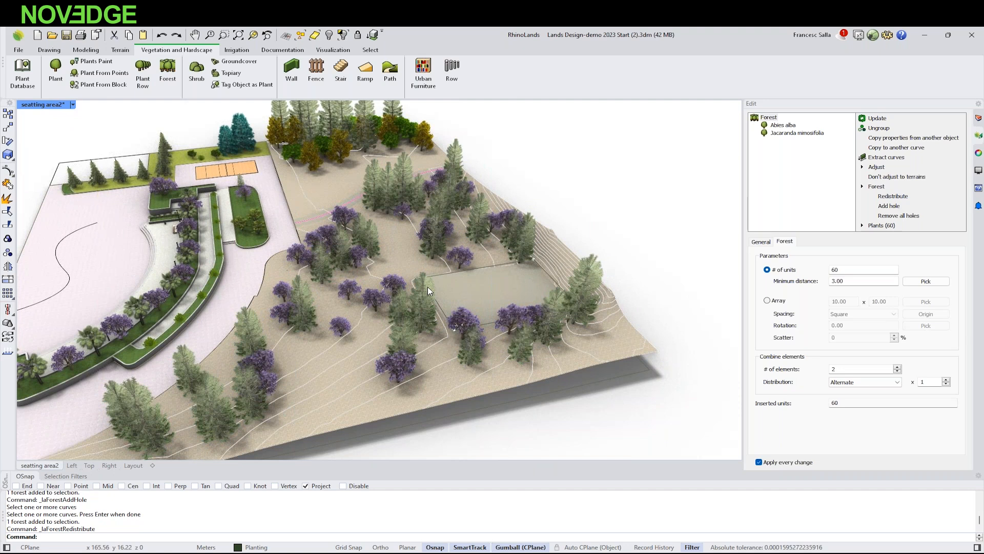
pyautogui.press('Escape')
# - Examine the species, density and amount entries in the plant list beside the site, along with the overall 3D site model
pyautogui.scroll(-6, 453, 284)
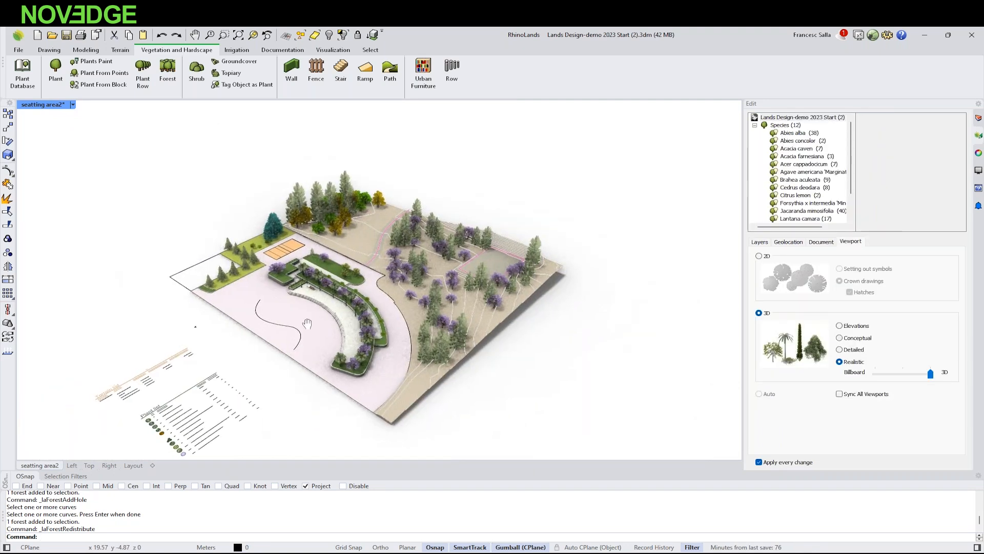
pyautogui.moveTo(318, 333); pyautogui.dragTo(259, 349, button='right')
pyautogui.scroll(8, 260, 348)
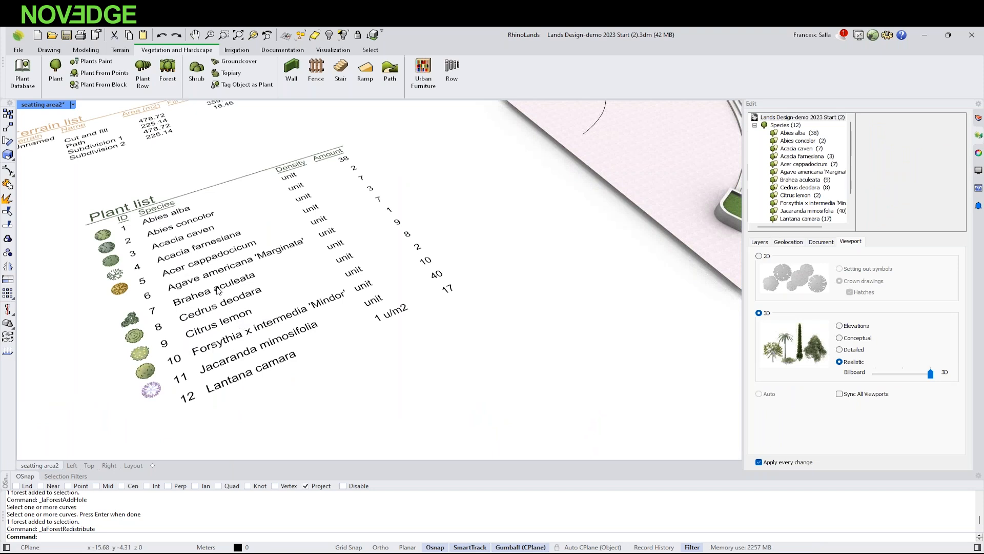
pyautogui.scroll(3, 134, 258)
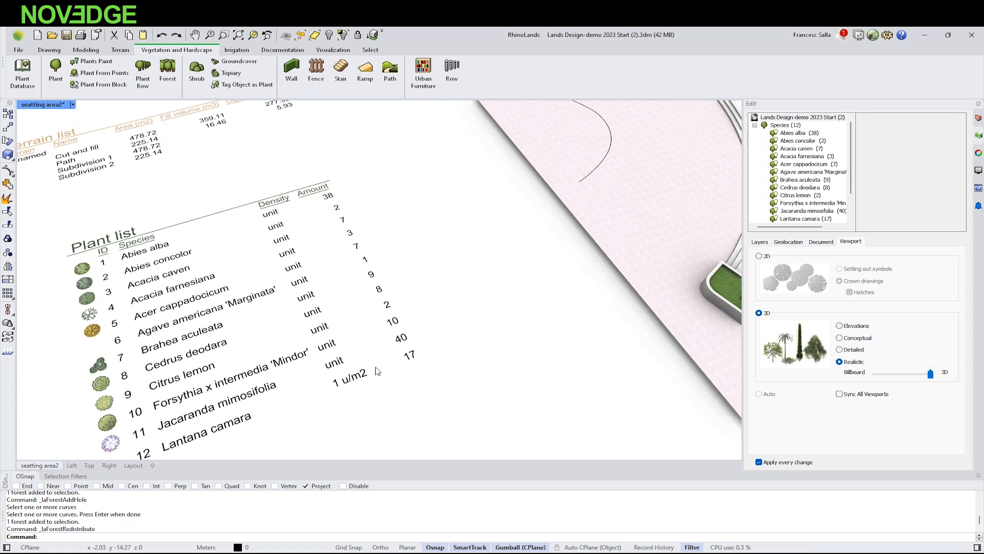
pyautogui.scroll(-10, 231, 324)
pyautogui.moveTo(474, 292); pyautogui.dragTo(459, 227, button='right')
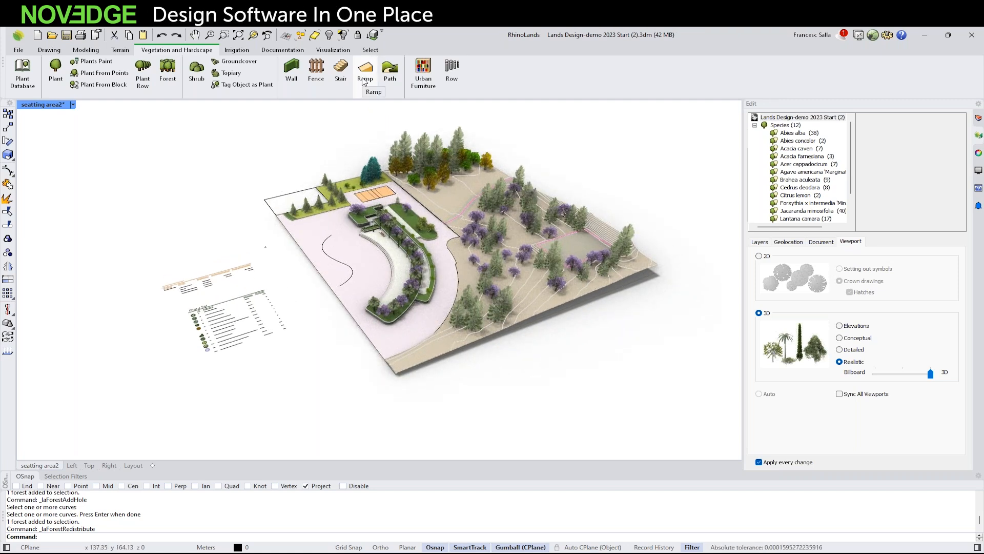
pyautogui.moveTo(354, 252); pyautogui.dragTo(362, 225, button='right')
pyautogui.scroll(3, 367, 283)
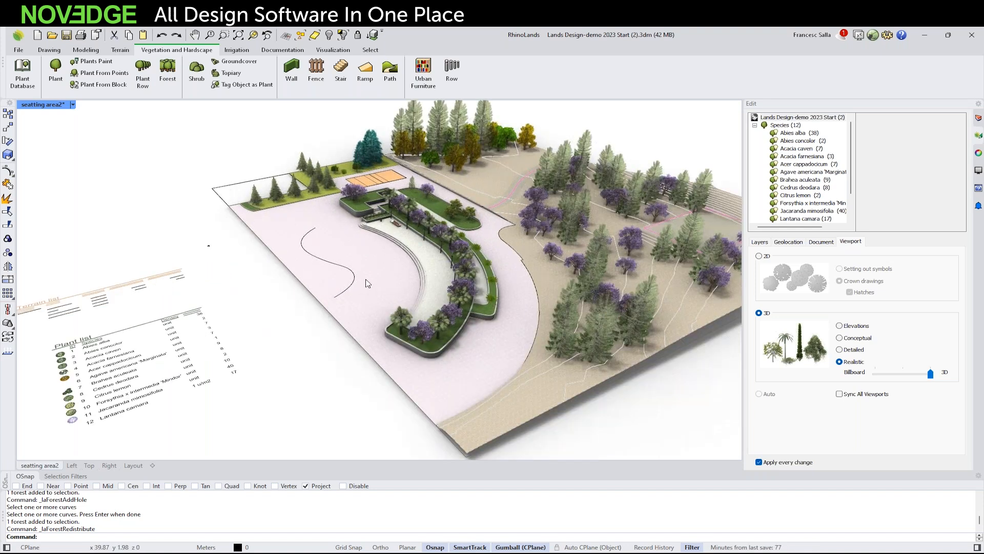
pyautogui.moveTo(437, 273); pyautogui.dragTo(418, 296, button='right')
# - Switch to the Top view near the curved planters and start a Ramp, opening its start height for editing
pyautogui.click(89, 465)
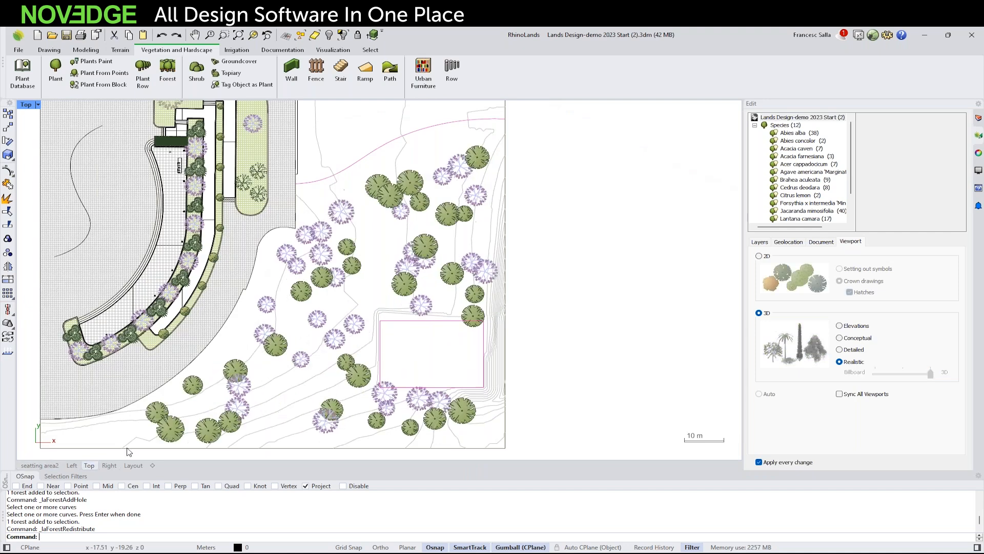
pyautogui.scroll(3, 290, 224)
pyautogui.moveTo(299, 270); pyautogui.dragTo(279, 297, button='right')
pyautogui.click(364, 80)
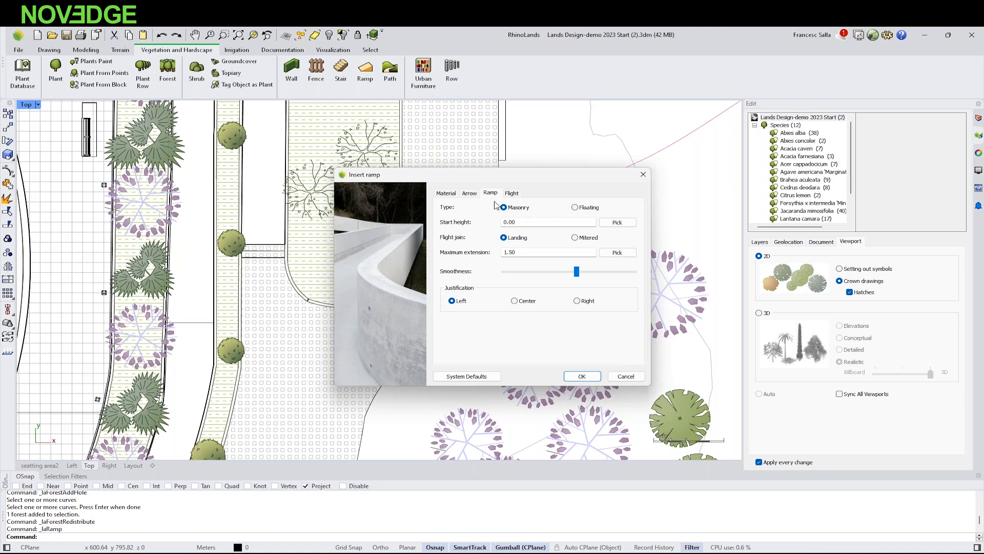
pyautogui.click(515, 224)
# - Review the ramp's percent and rise/run slope options, define the slope by a height of 0.40 m, and accept the ramp settings
pyautogui.click(512, 193)
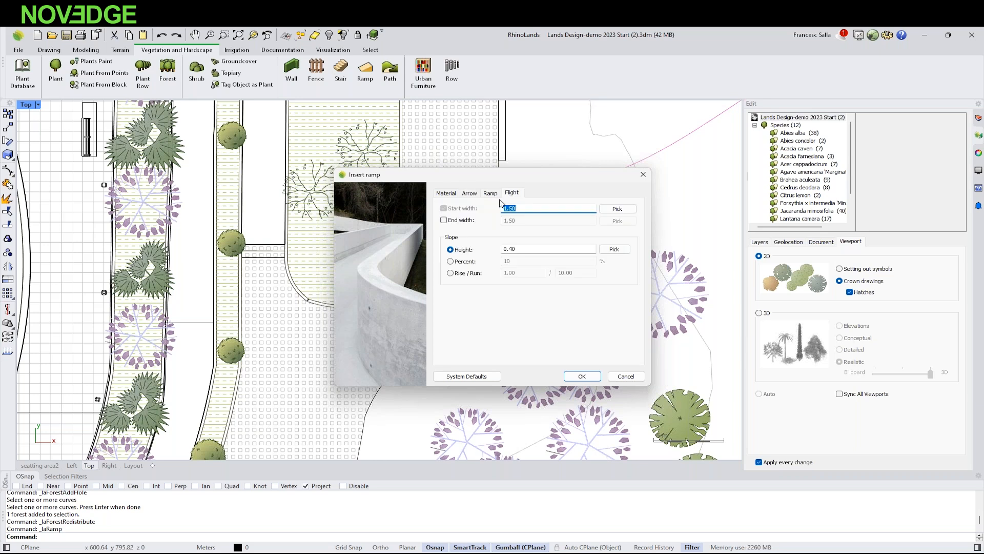
pyautogui.click(450, 249)
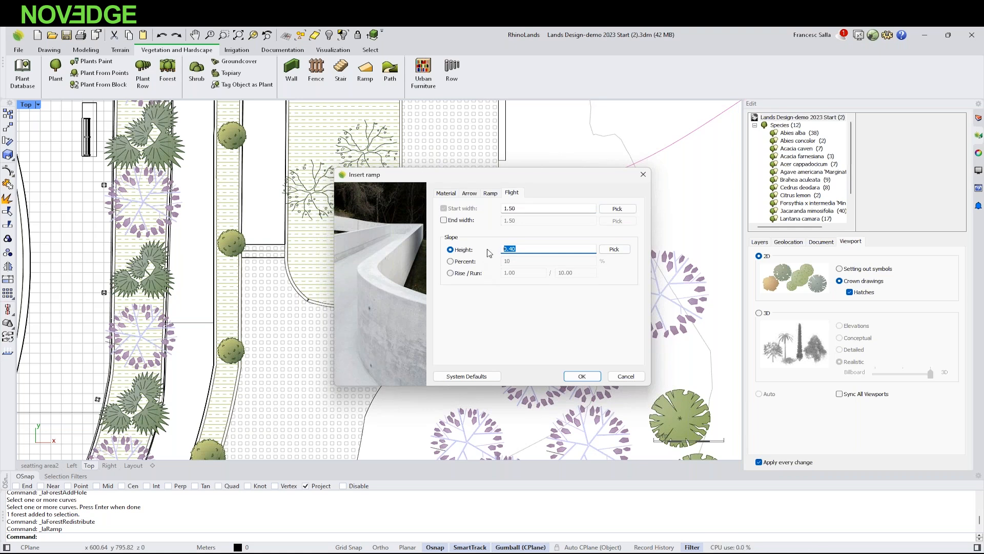
pyautogui.click(450, 261)
pyautogui.click(511, 261)
pyautogui.doubleClick(511, 261)
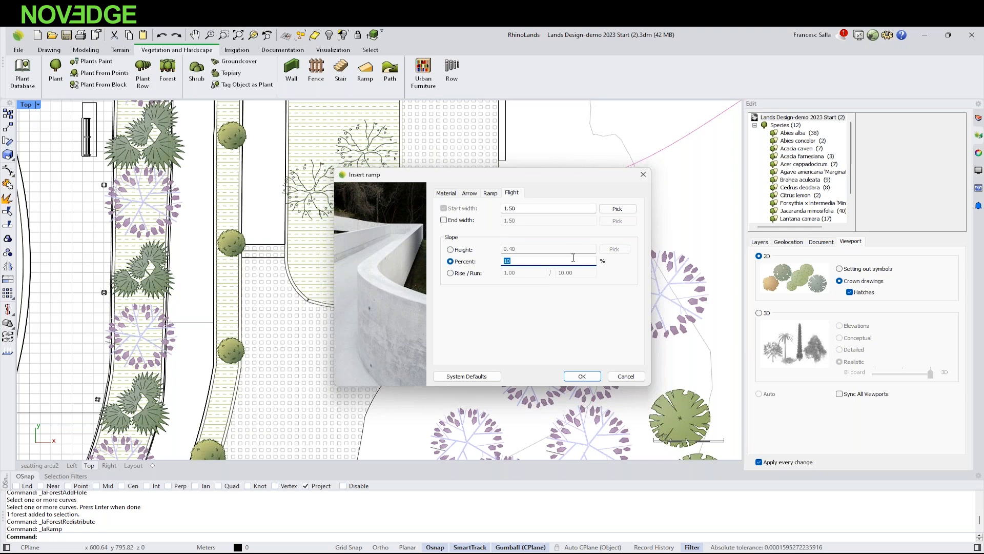
pyautogui.click(450, 272)
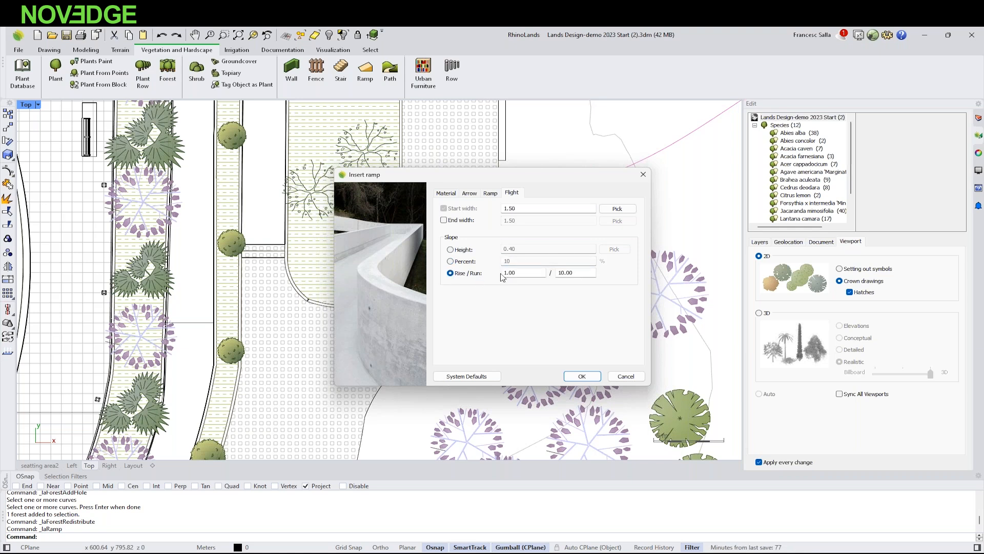
pyautogui.click(451, 250)
pyautogui.moveTo(522, 251); pyautogui.dragTo(508, 249)
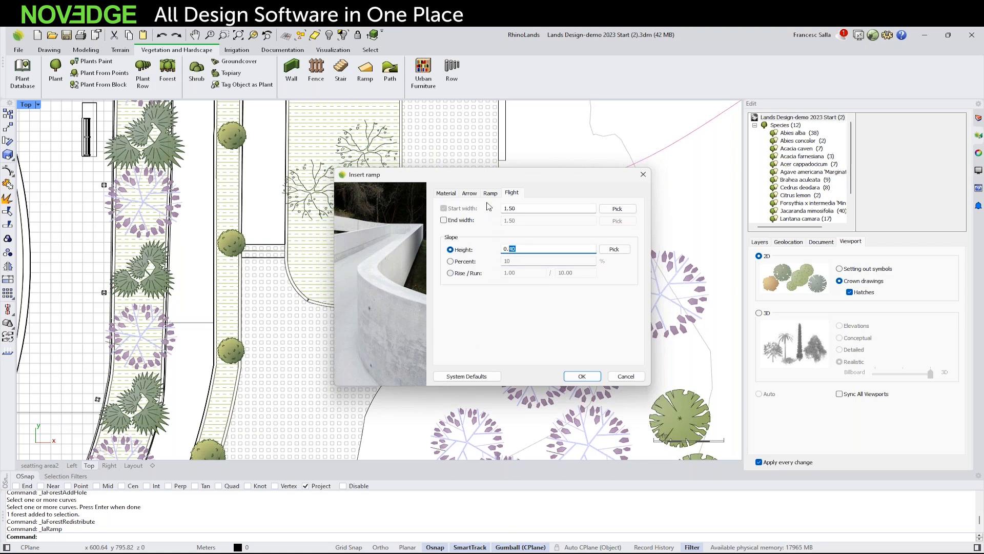
pyautogui.click(582, 376)
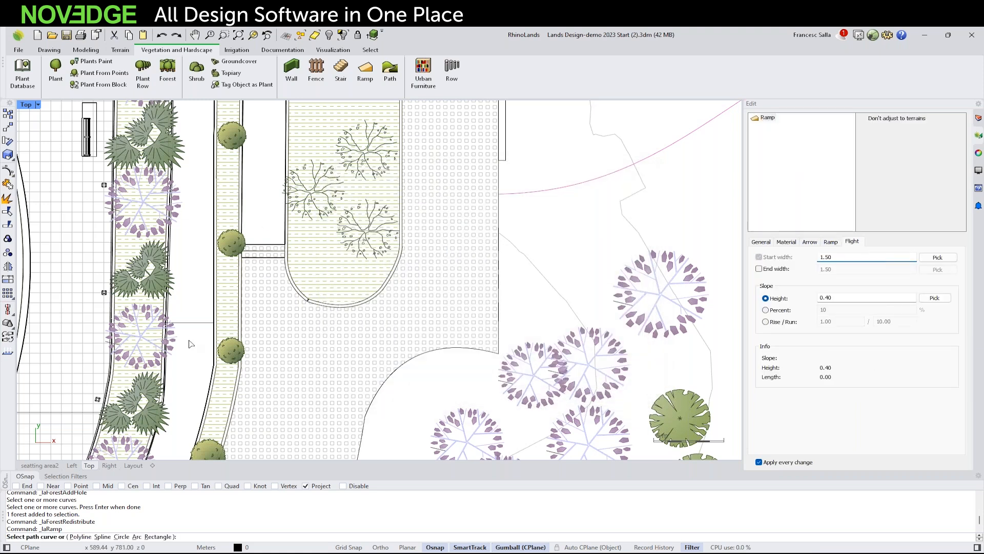
# - Choose a polyline path for the ramp and set its start width to 1 m
pyautogui.click(81, 537)
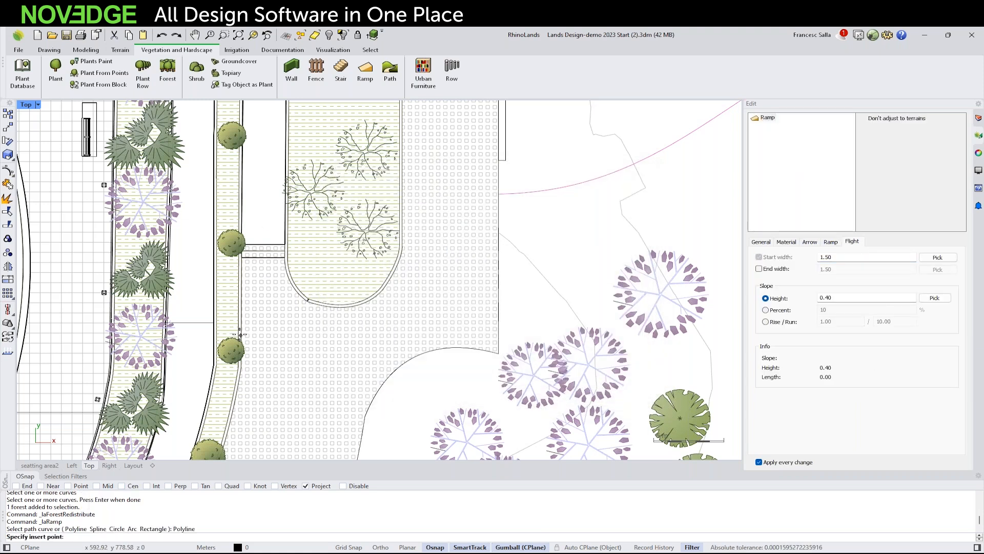
pyautogui.scroll(5, 242, 339)
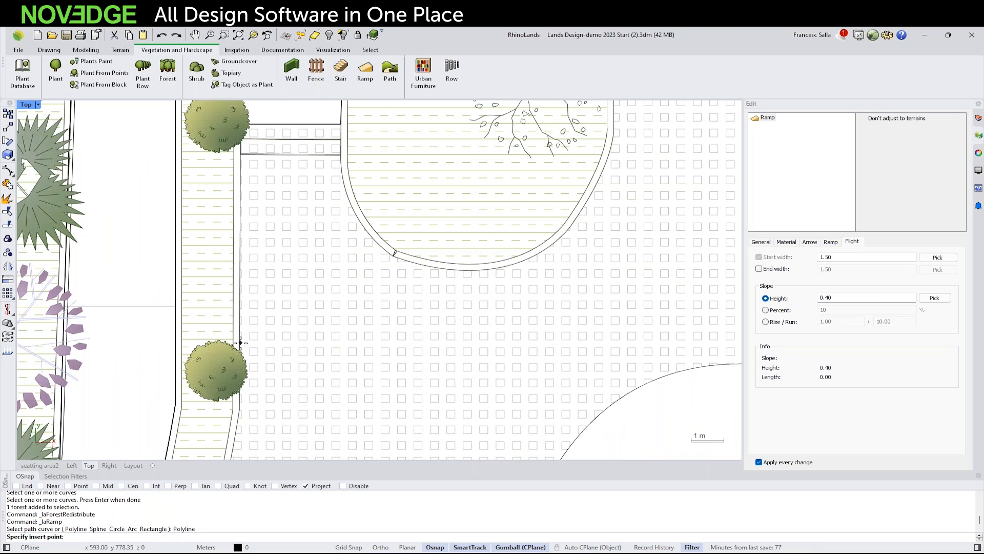
pyautogui.click(831, 241)
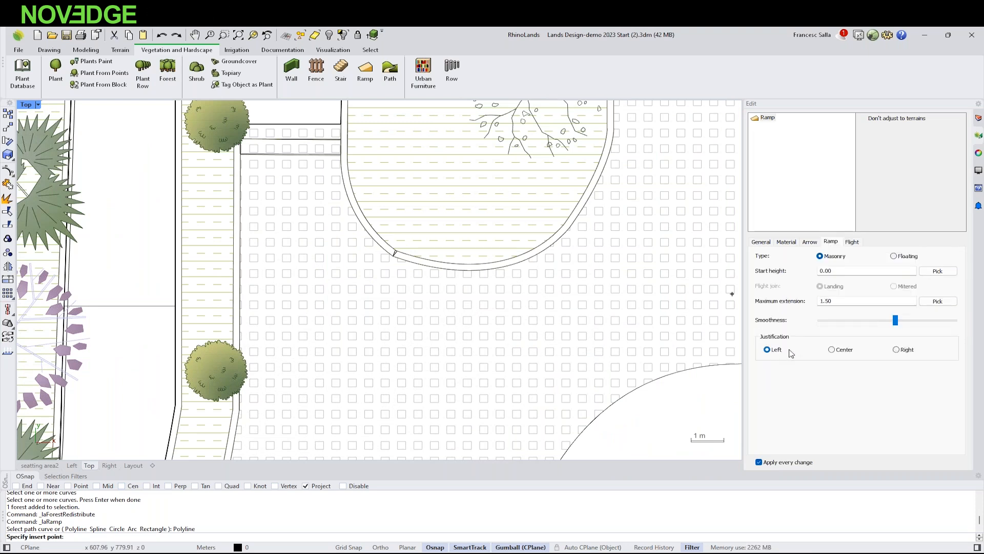
pyautogui.click(852, 242)
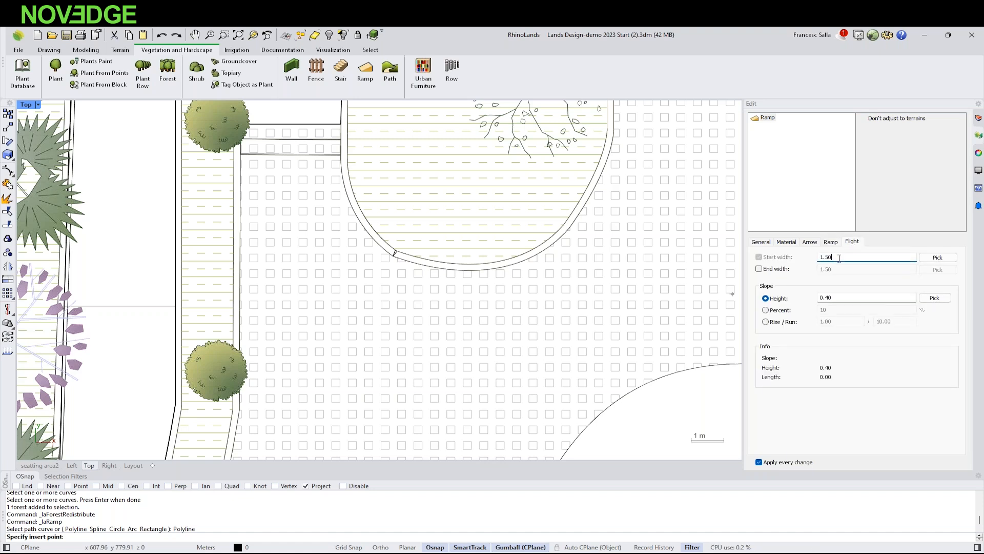
pyautogui.write('1')
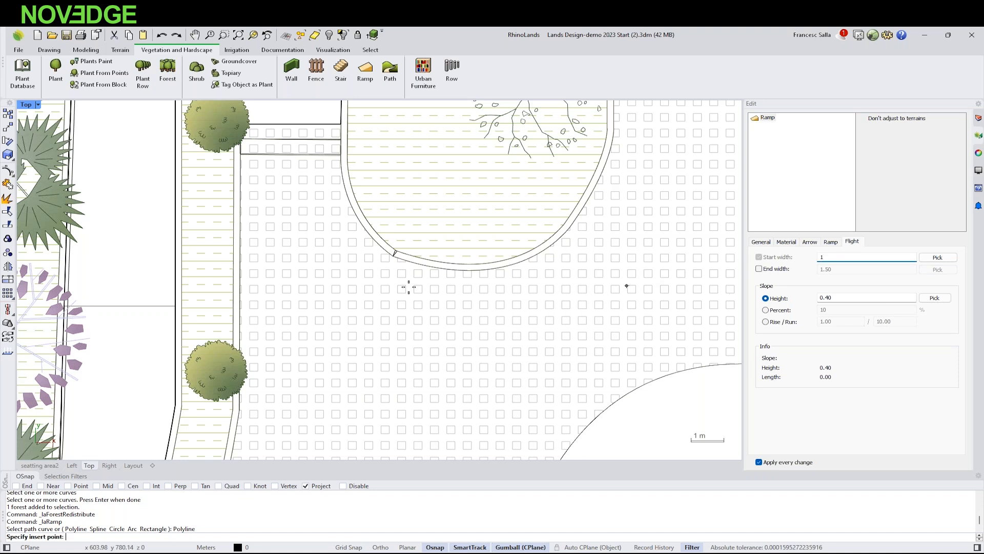
# - Draw a straight ramp about 7.13 m long along the narrow planter's edge up to the top of the stairs, and finish it
pyautogui.click(241, 345)
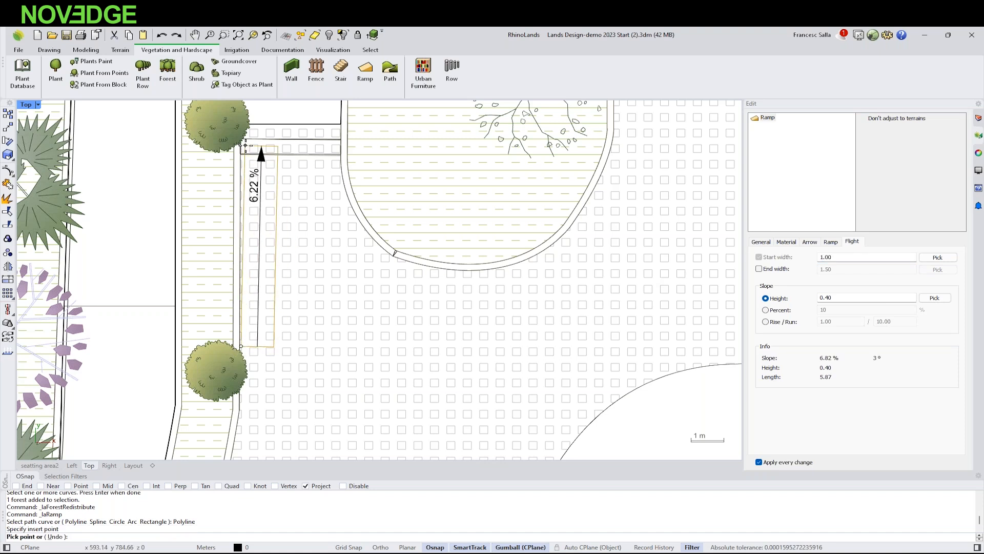
pyautogui.click(241, 124)
pyautogui.click(298, 244)
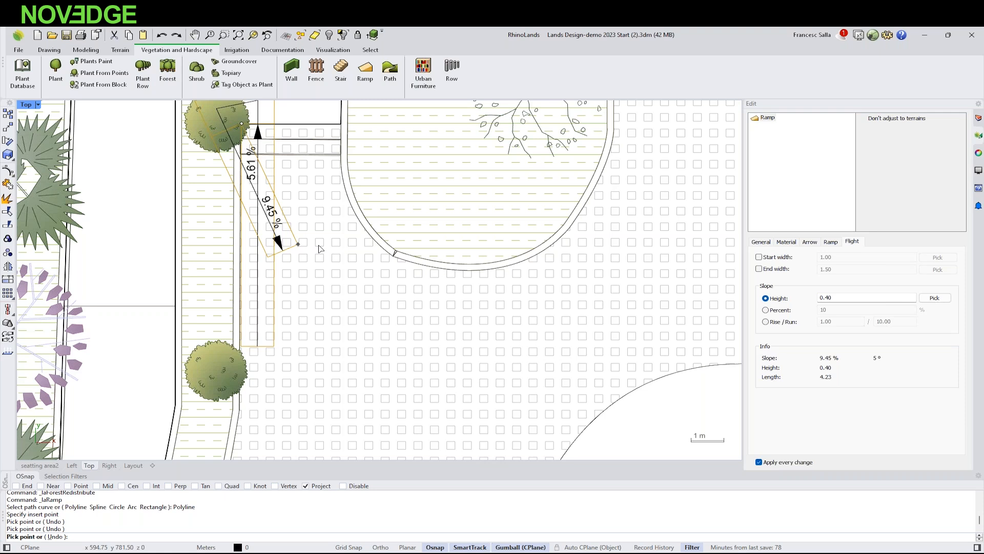
pyautogui.press('Return')
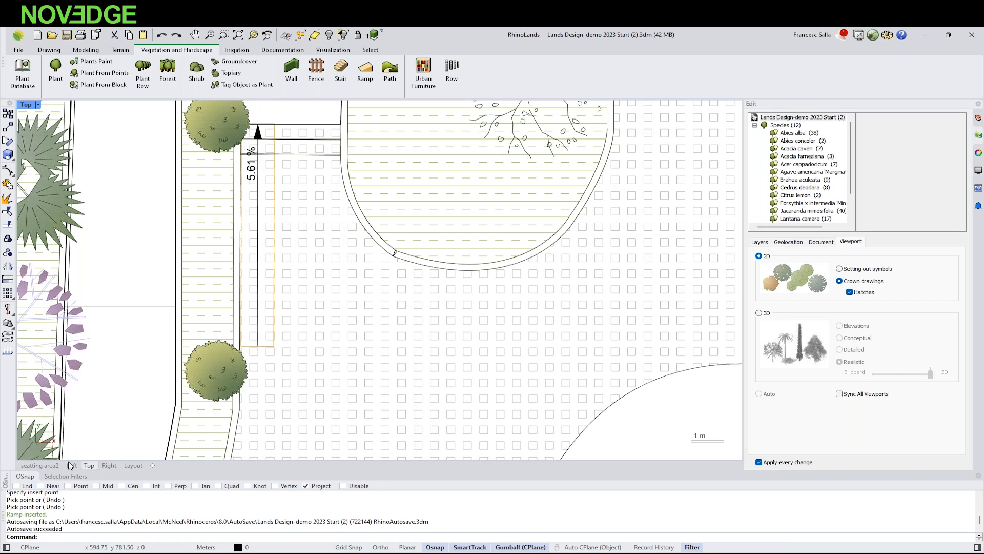
# - Select the new ramp in the seatting area2 view and set its start width to 1.5 m
pyautogui.click(56, 464)
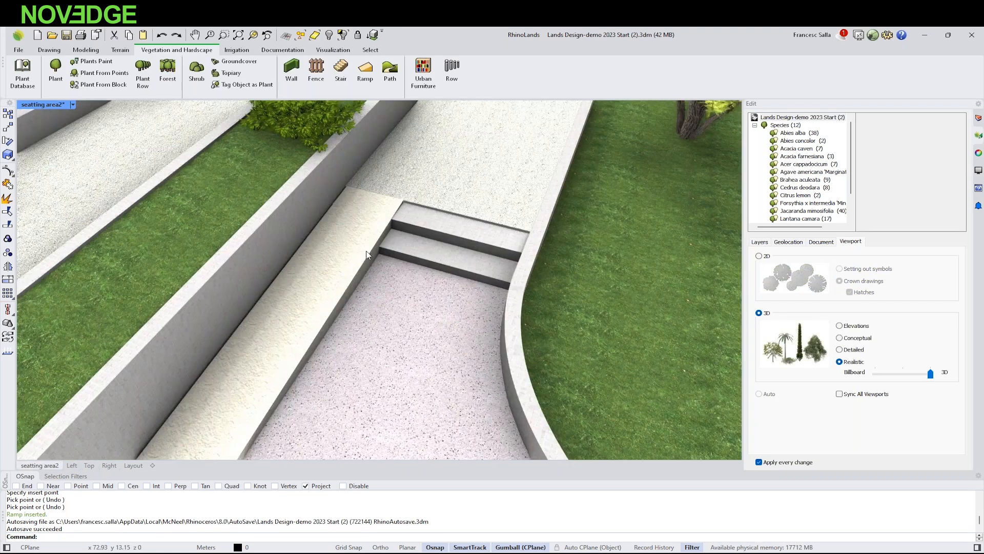
pyautogui.click(371, 275)
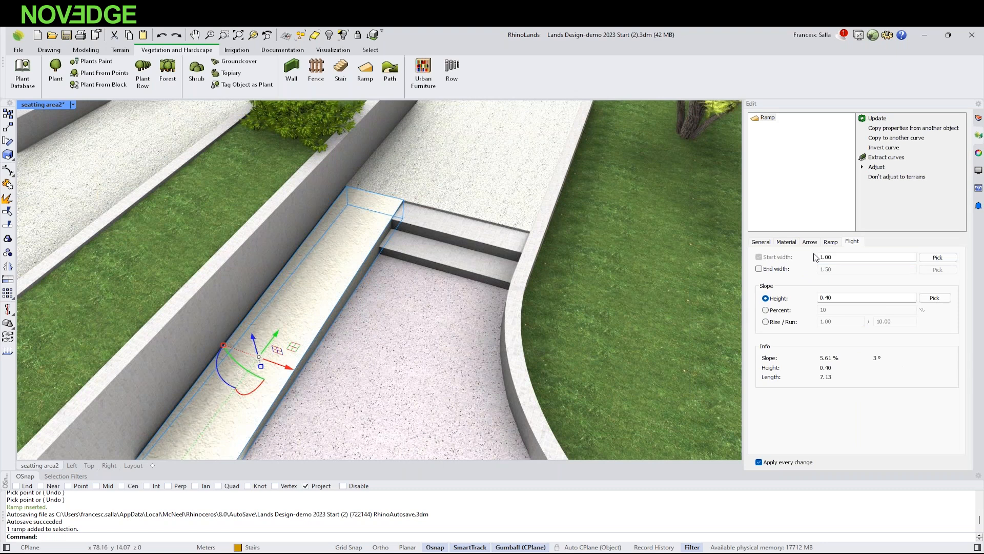
pyautogui.moveTo(836, 259); pyautogui.dragTo(824, 258)
pyautogui.write('5')
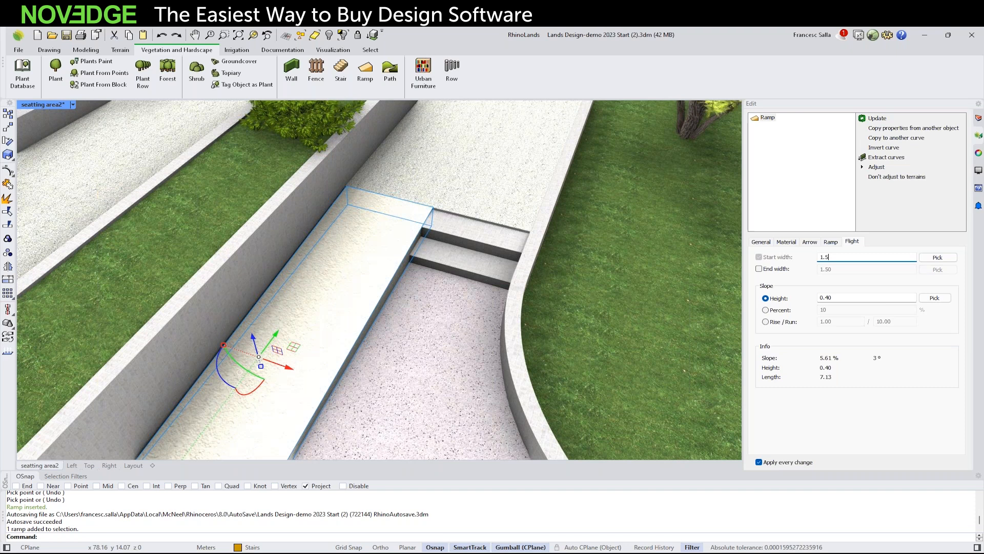
# - Set the stair beside the ramp to a constant width of 1 m with Left justification, and clear the selection
pyautogui.click(484, 242)
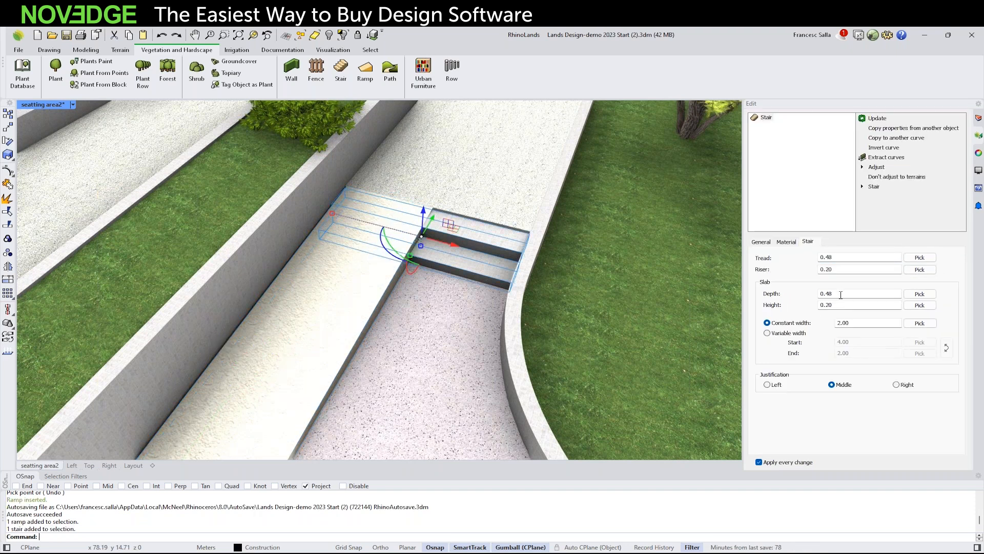
pyautogui.doubleClick(854, 323)
pyautogui.write('1')
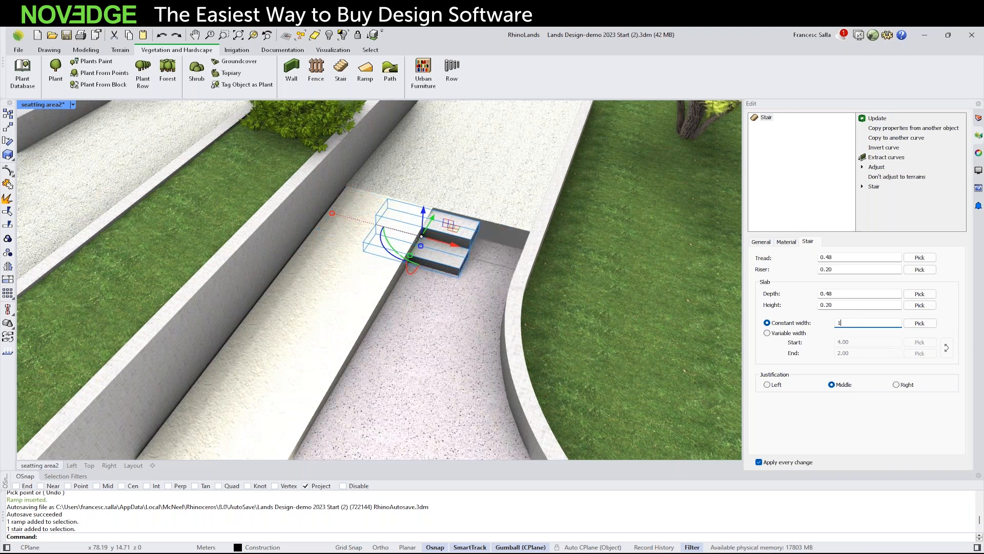
pyautogui.click(897, 384)
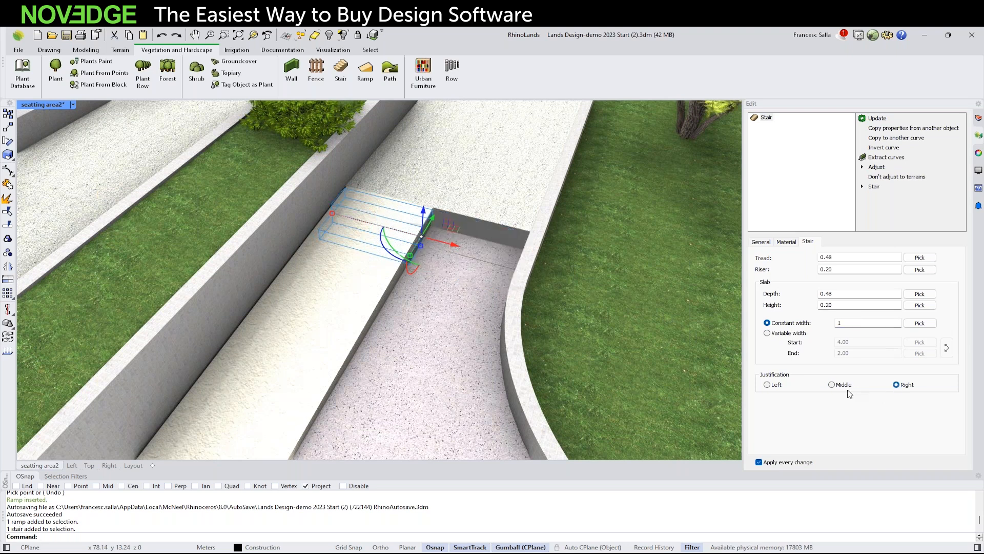
pyautogui.click(767, 385)
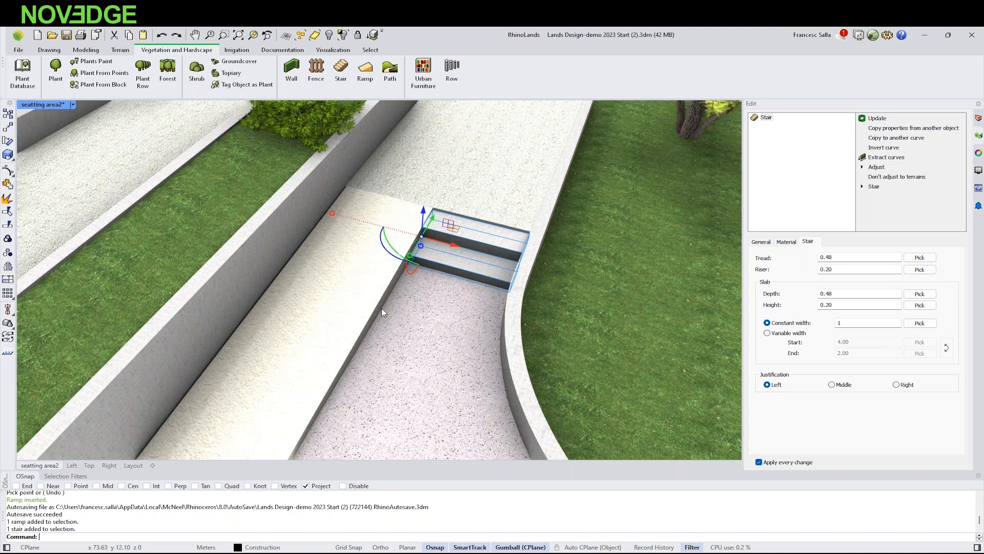
pyautogui.scroll(-5, 382, 309)
pyautogui.press('Escape')
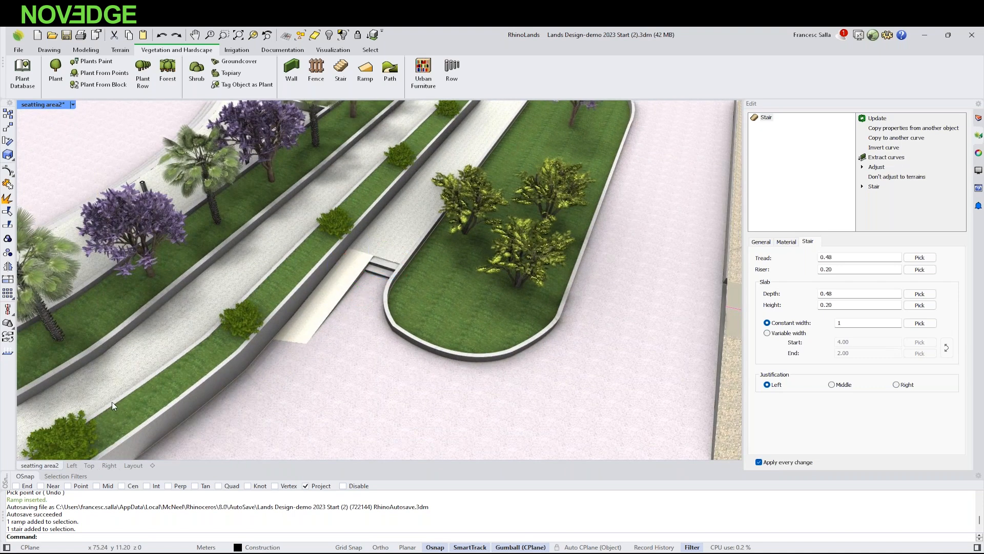
# - Examine the ramp and its slope label in the Top view, and the curved terrain path in the seatting area2 view
pyautogui.click(88, 465)
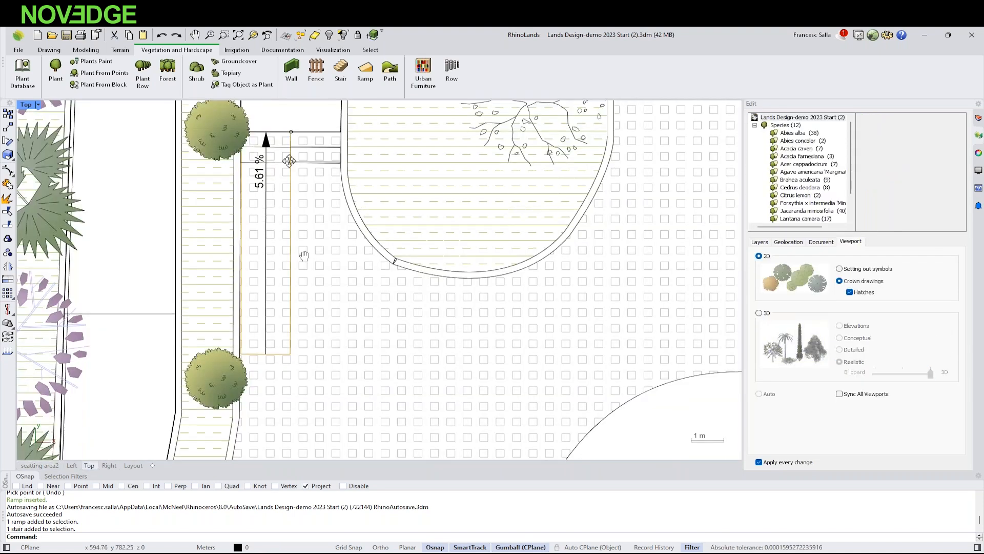
pyautogui.scroll(2, 266, 210)
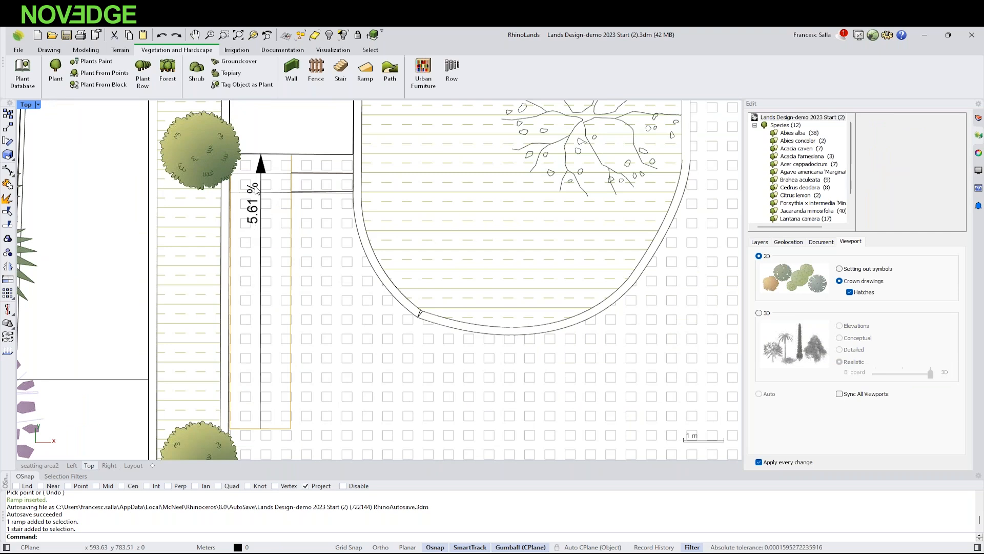
pyautogui.scroll(-6, 258, 210)
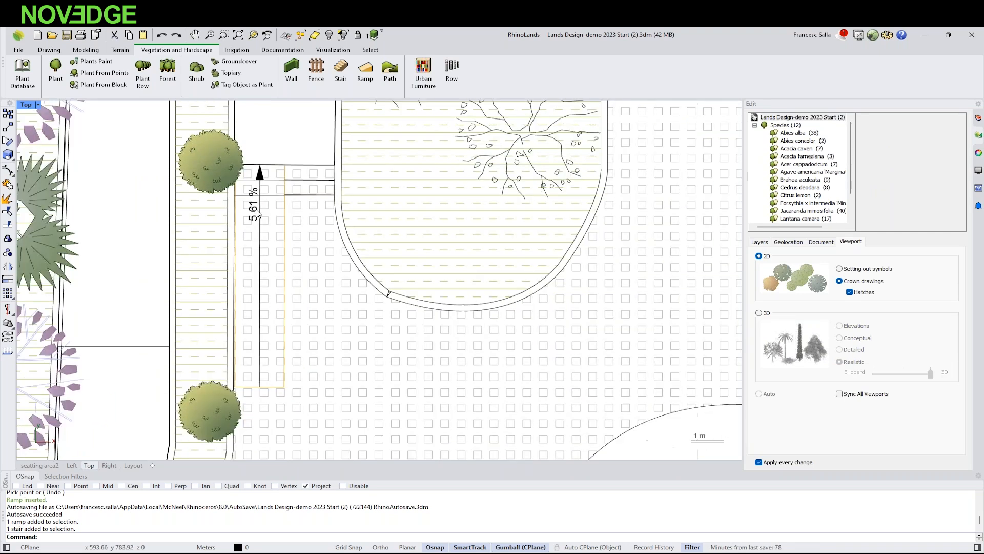
pyautogui.scroll(-5, 343, 290)
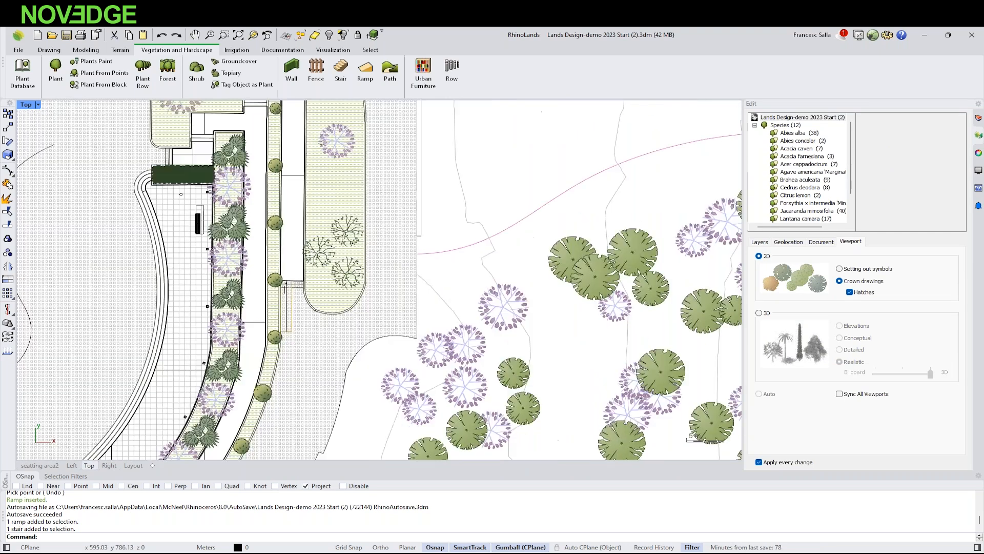
pyautogui.click(50, 465)
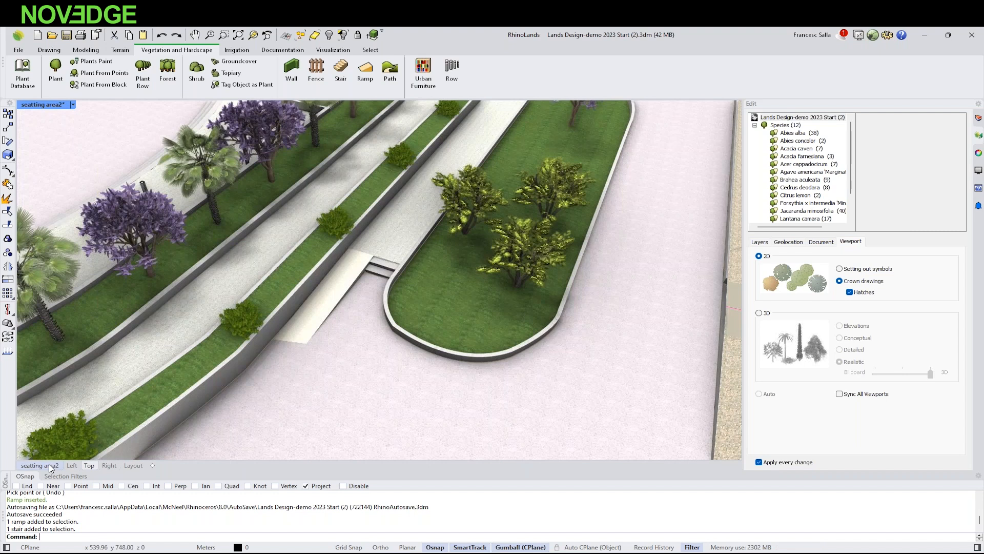
pyautogui.scroll(-5, 367, 284)
pyautogui.moveTo(402, 283)
pyautogui.mouseDown(button='right')
pyautogui.moveTo(463, 287)
pyautogui.moveTo(353, 267)
pyautogui.moveTo(474, 255)
pyautogui.moveTo(335, 328)
pyautogui.moveTo(409, 306)
pyautogui.mouseUp(button='right')
pyautogui.scroll(4, 472, 255)
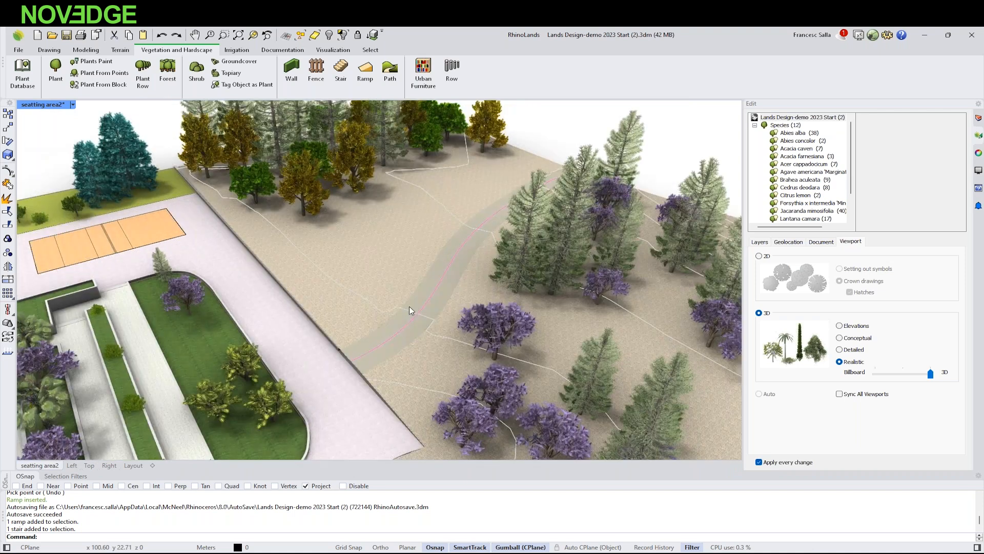
# - Start a new row of elements and choose the Kanya 100 light from the Lighting block library as its sample
pyautogui.click(451, 72)
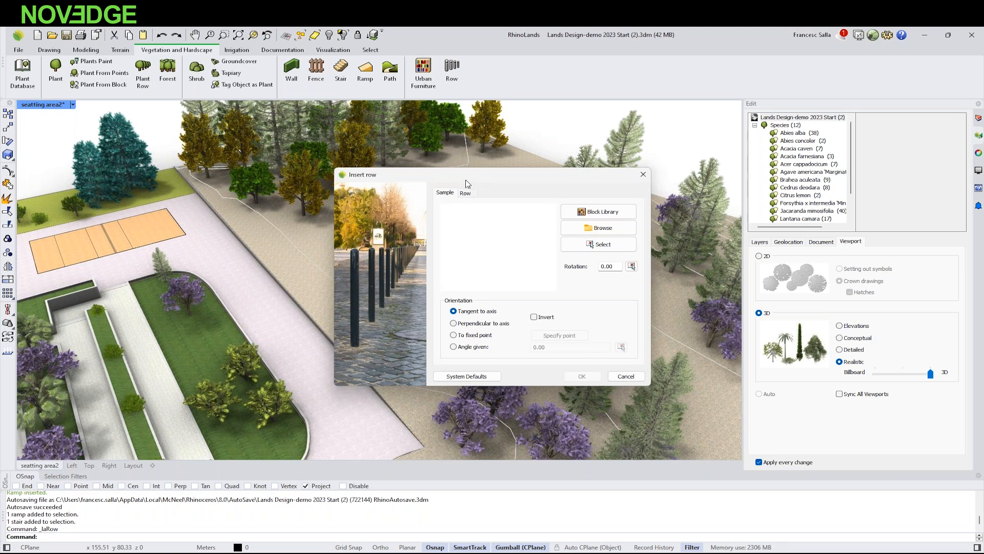
pyautogui.moveTo(466, 183); pyautogui.dragTo(502, 184)
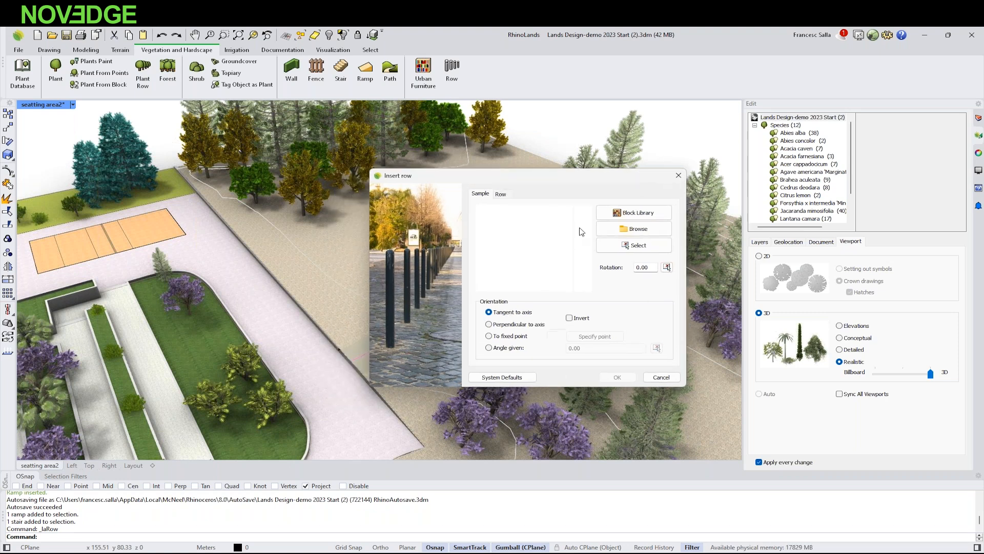
pyautogui.click(636, 212)
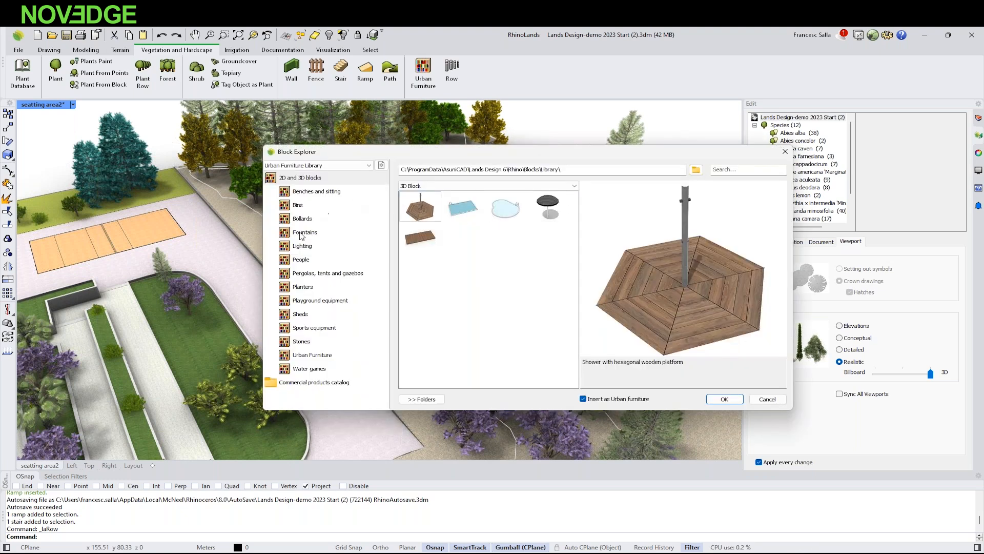
pyautogui.click(301, 247)
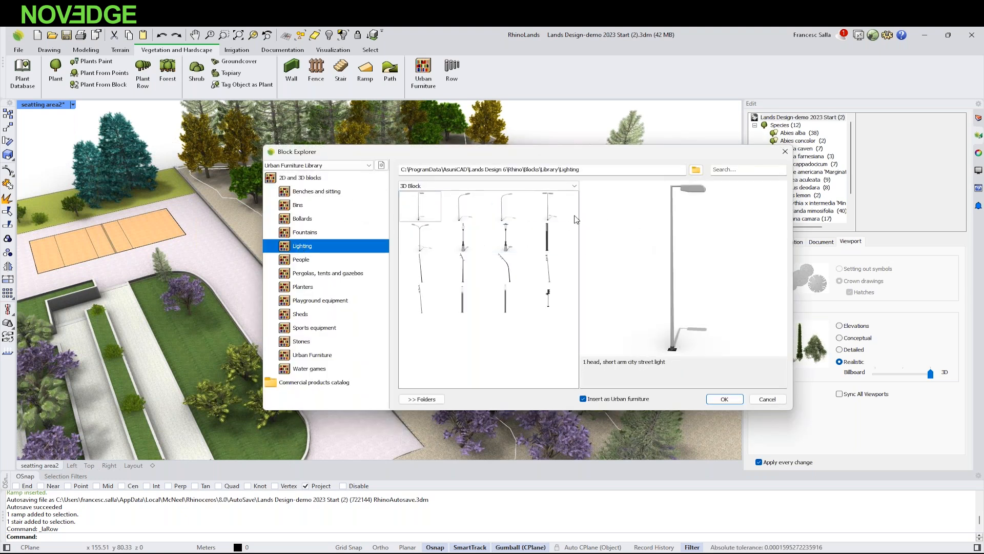
pyautogui.click(305, 234)
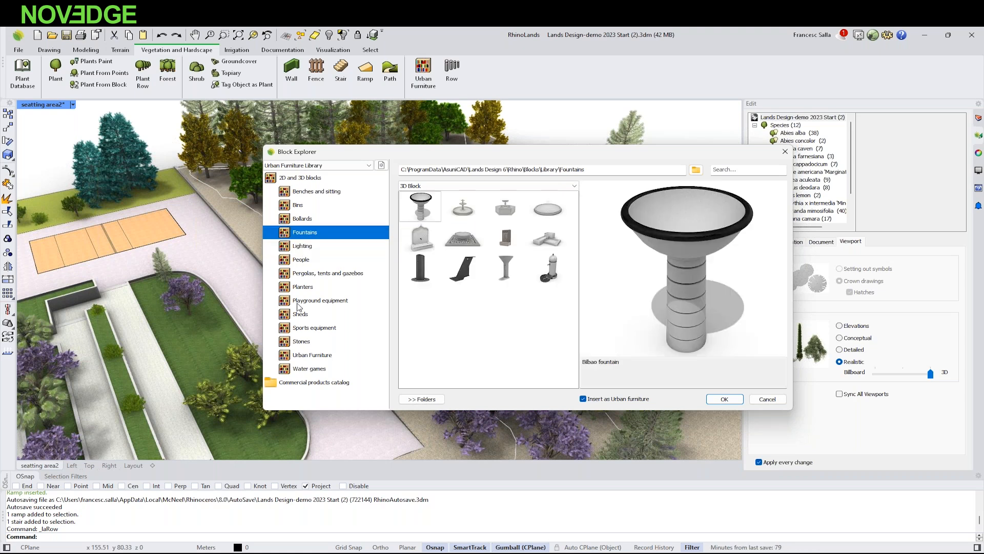
pyautogui.click(299, 342)
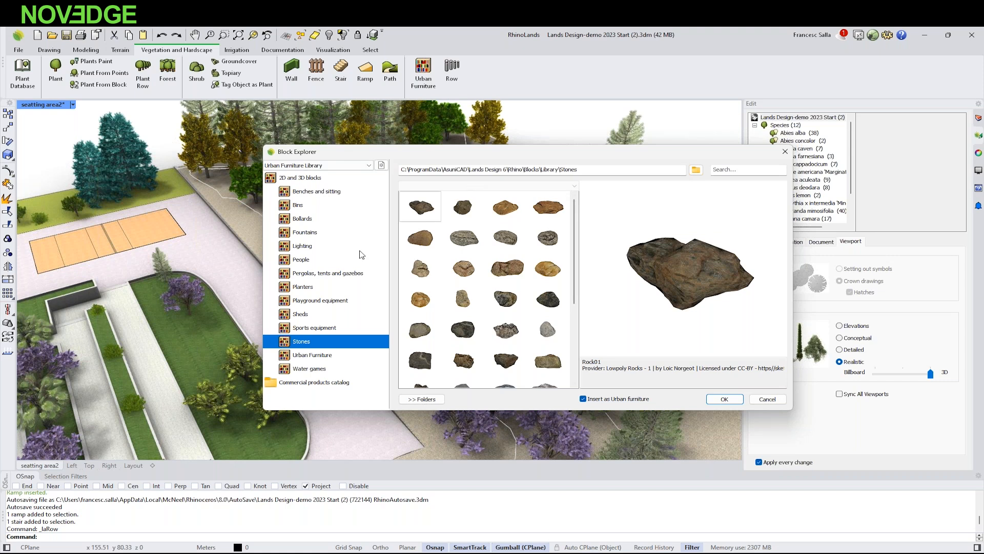
pyautogui.click(299, 246)
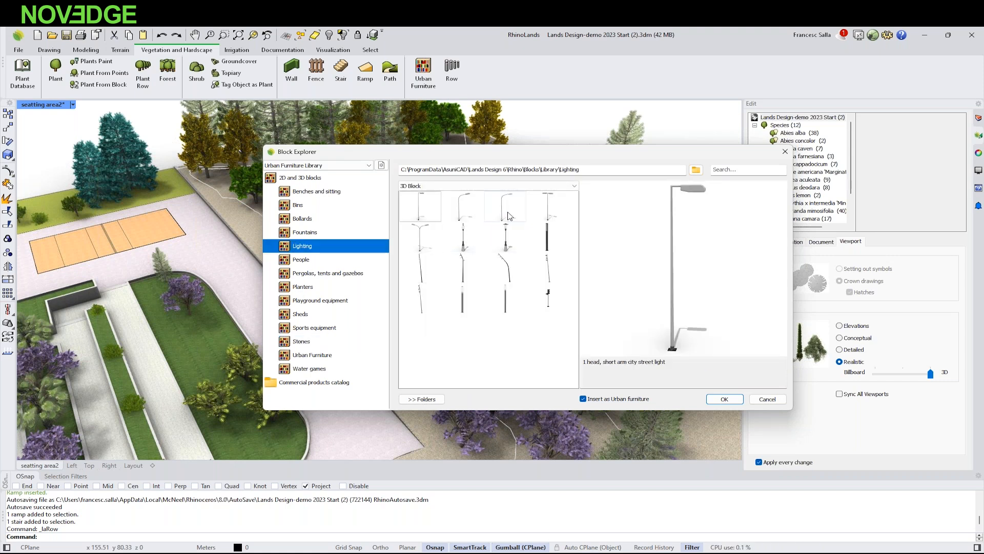
pyautogui.click(548, 262)
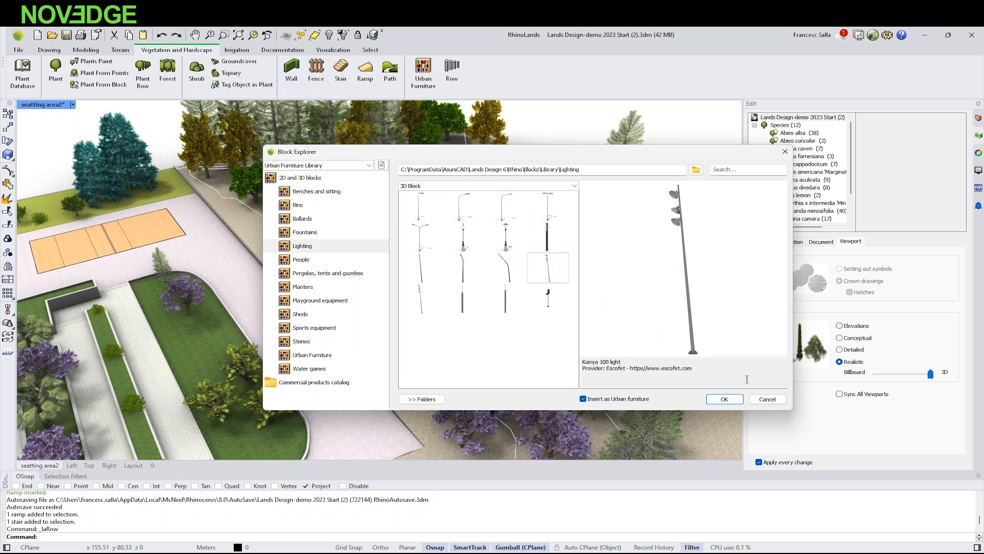
pyautogui.click(724, 399)
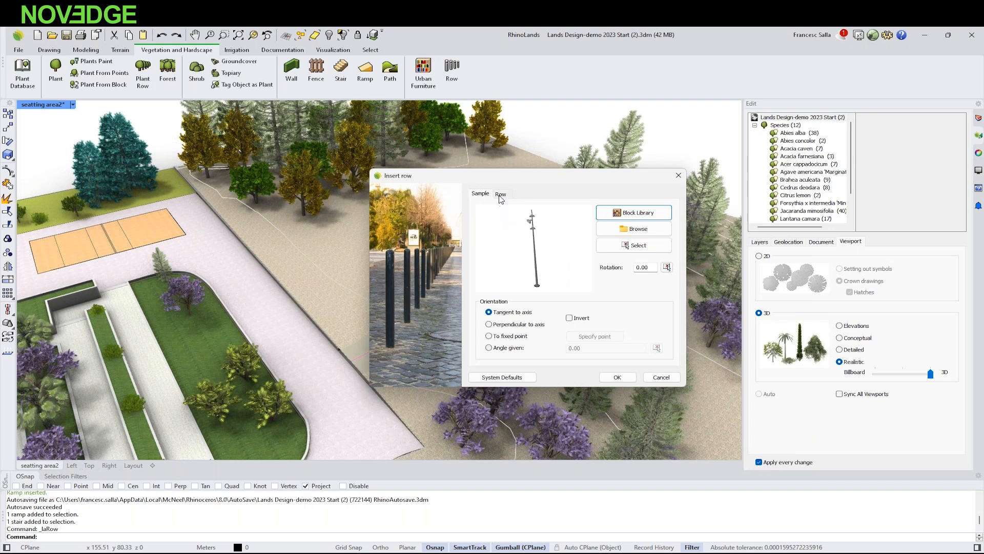
# - Insert the light row along the curved terrain path with a separation of 8 m and a distance to axis of 2 m
pyautogui.click(499, 195)
pyautogui.moveTo(560, 222); pyautogui.dragTo(511, 221)
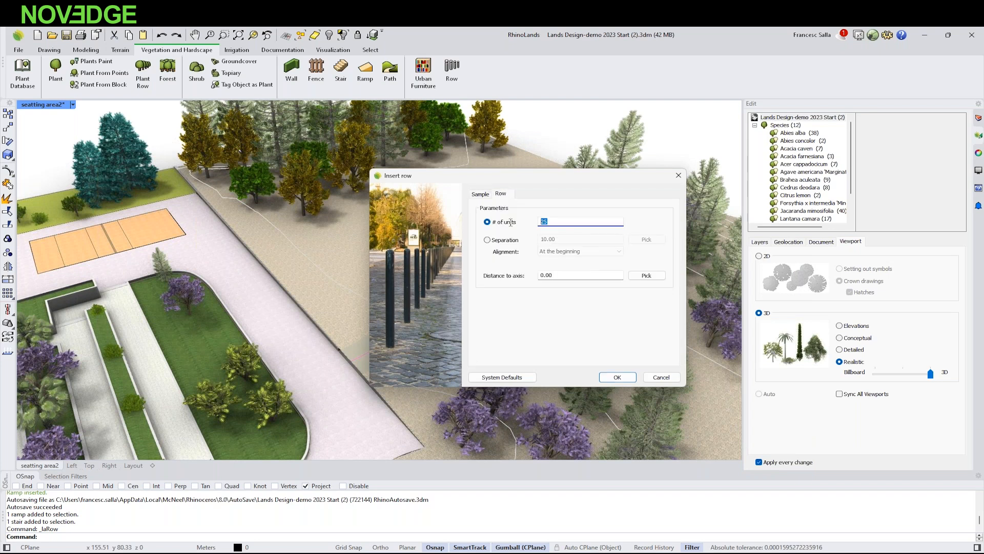
pyautogui.click(487, 239)
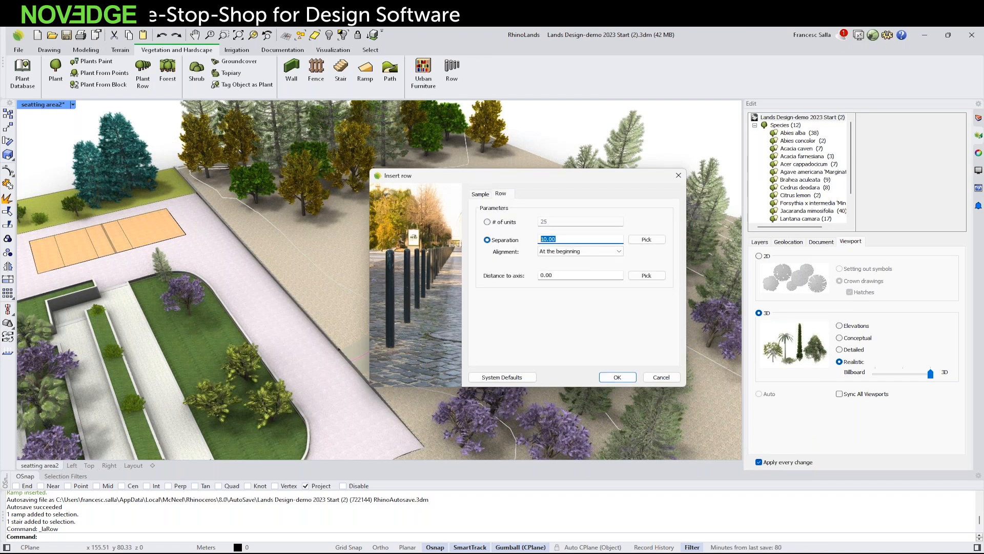
pyautogui.write('8')
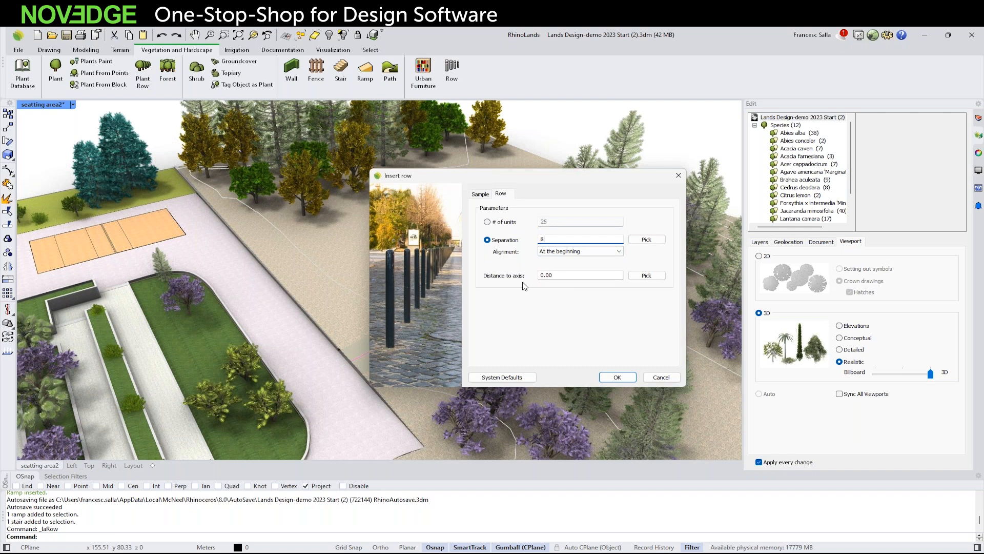
pyautogui.moveTo(526, 182); pyautogui.dragTo(632, 193)
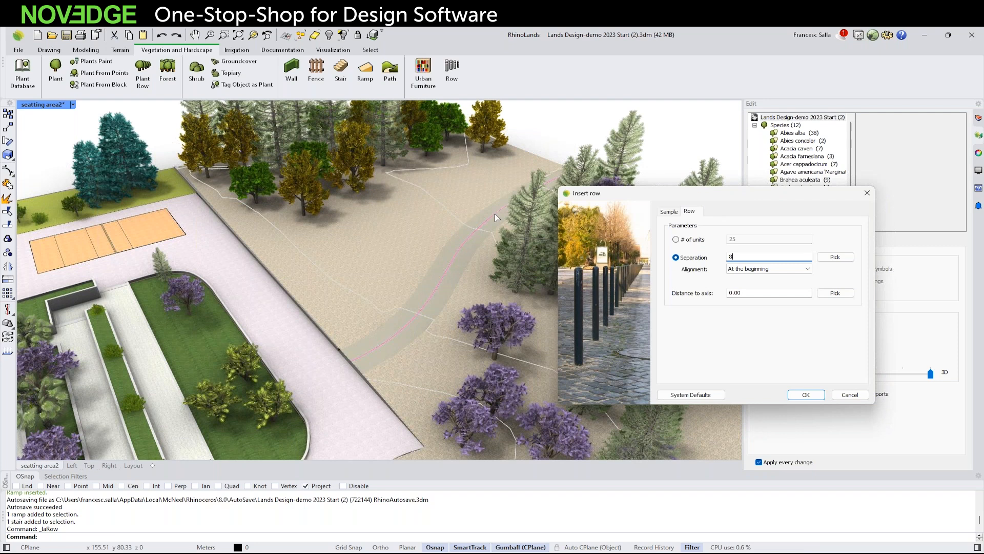
pyautogui.moveTo(745, 292); pyautogui.dragTo(711, 293)
pyautogui.write('2')
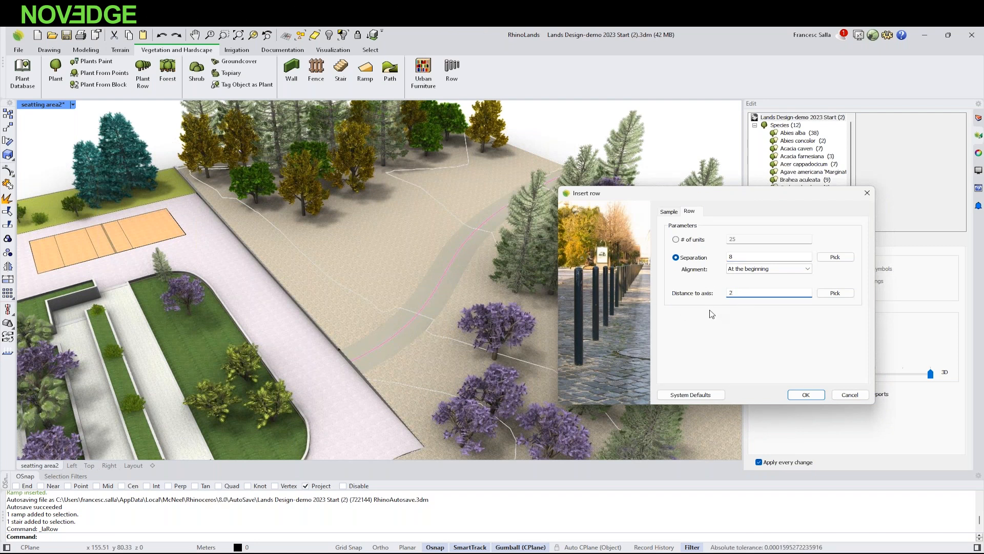
pyautogui.click(804, 394)
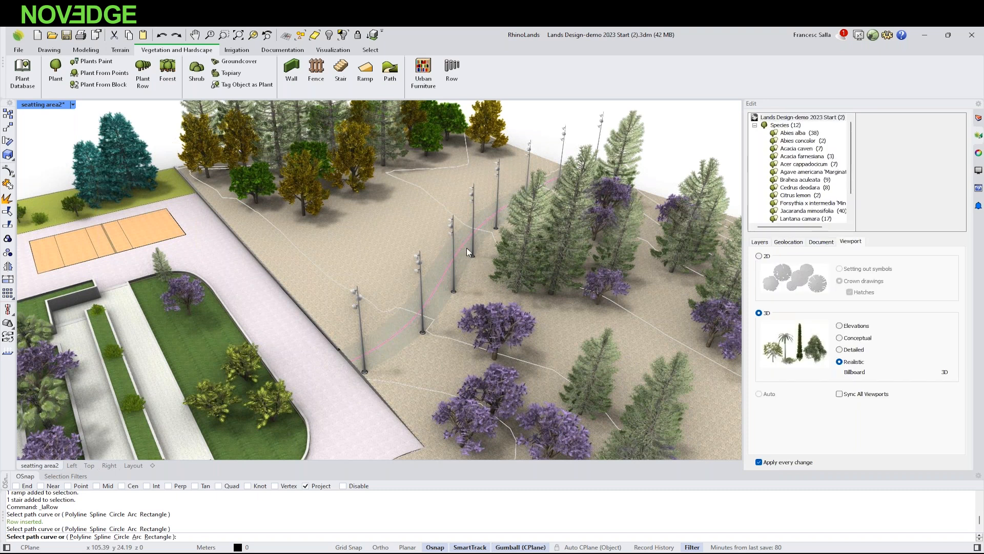
pyautogui.press('Escape')
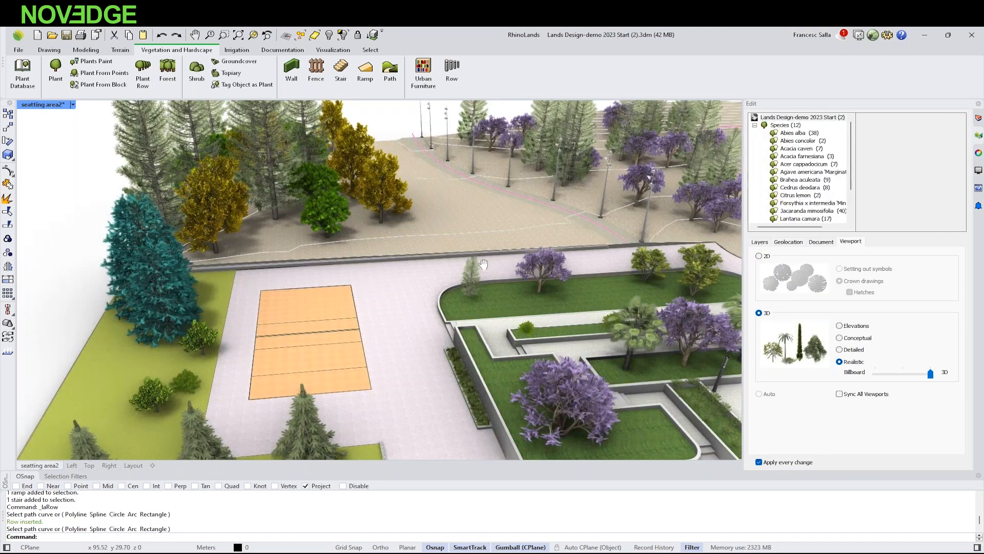
# - Select the row of lights along the curved path and set its distance to axis to 2.5 m
pyautogui.keyDown('shift'); pyautogui.moveTo(468, 282); pyautogui.dragTo(411, 296, button='right'); pyautogui.keyUp('shift')
pyautogui.scroll(5, 457, 247)
pyautogui.click(452, 244)
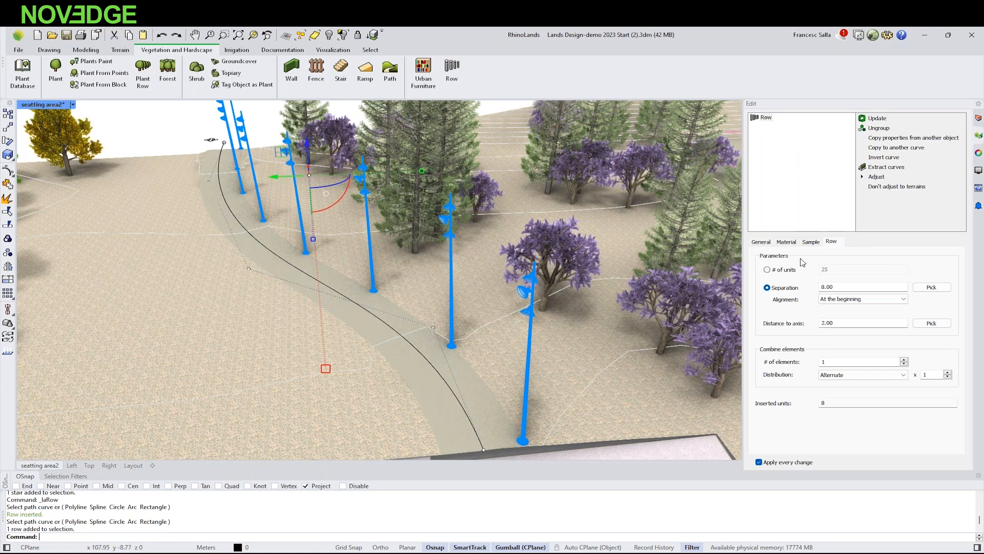
pyautogui.moveTo(839, 324); pyautogui.dragTo(828, 326)
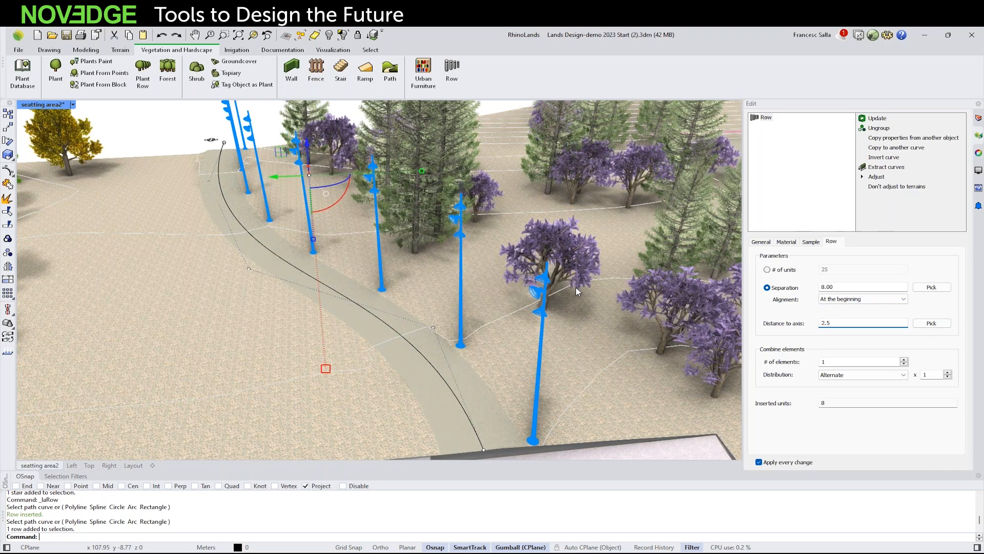
# - Set the light row's separation to 12 m and clear the selection
pyautogui.scroll(-3, 576, 287)
pyautogui.click(848, 288)
pyautogui.moveTo(847, 289); pyautogui.dragTo(794, 287)
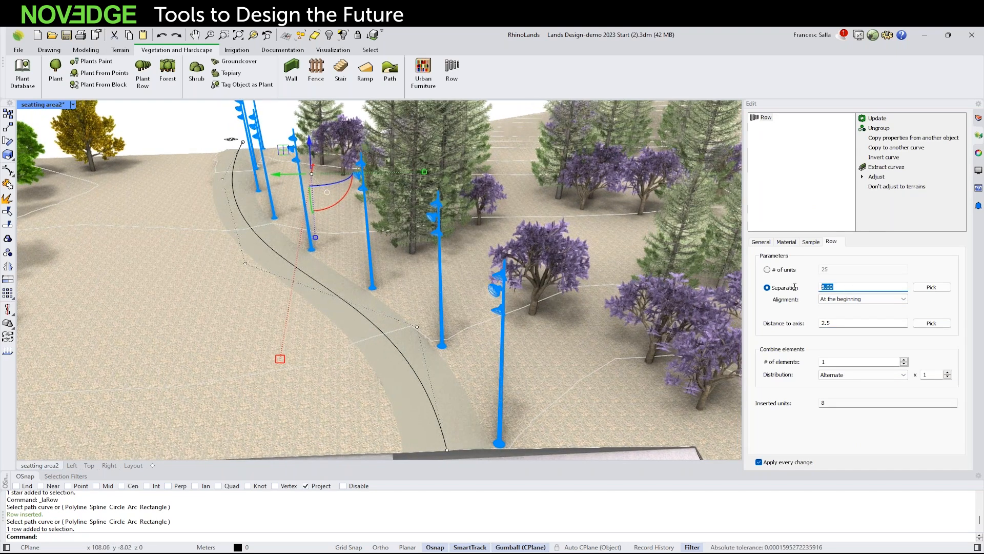
pyautogui.write('12')
pyautogui.moveTo(499, 290); pyautogui.dragTo(538, 293, button='right')
pyautogui.scroll(-5, 553, 297)
pyautogui.moveTo(661, 323); pyautogui.dragTo(683, 296, button='right')
pyautogui.click(682, 296)
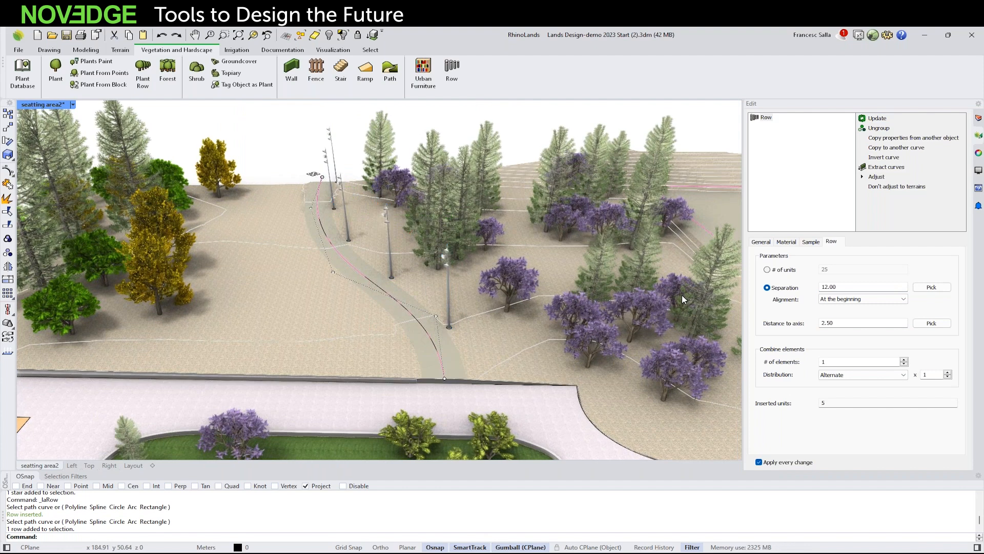
pyautogui.press('Escape')
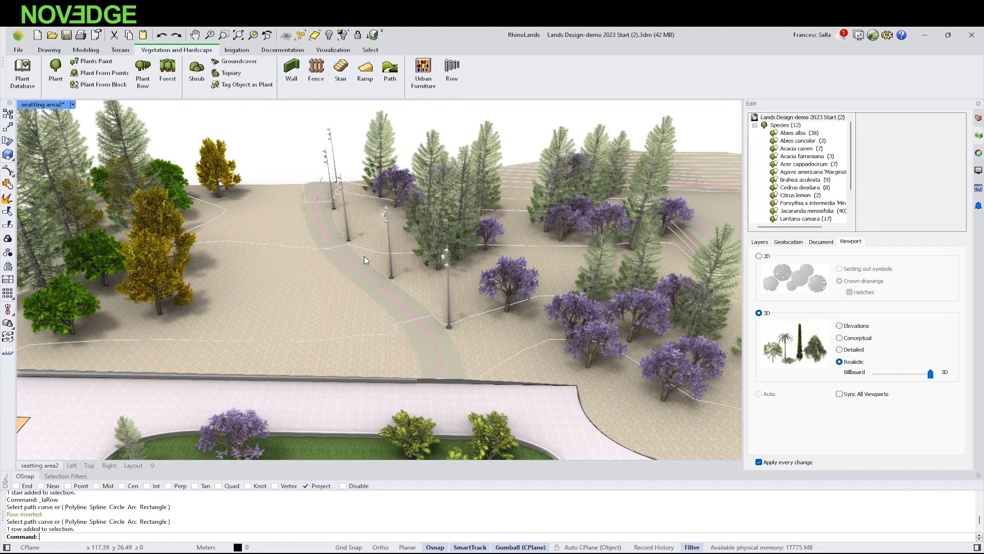
# - Review the whole site in perspective and show the plan in the Top view with 2D display
pyautogui.scroll(-10, 413, 278)
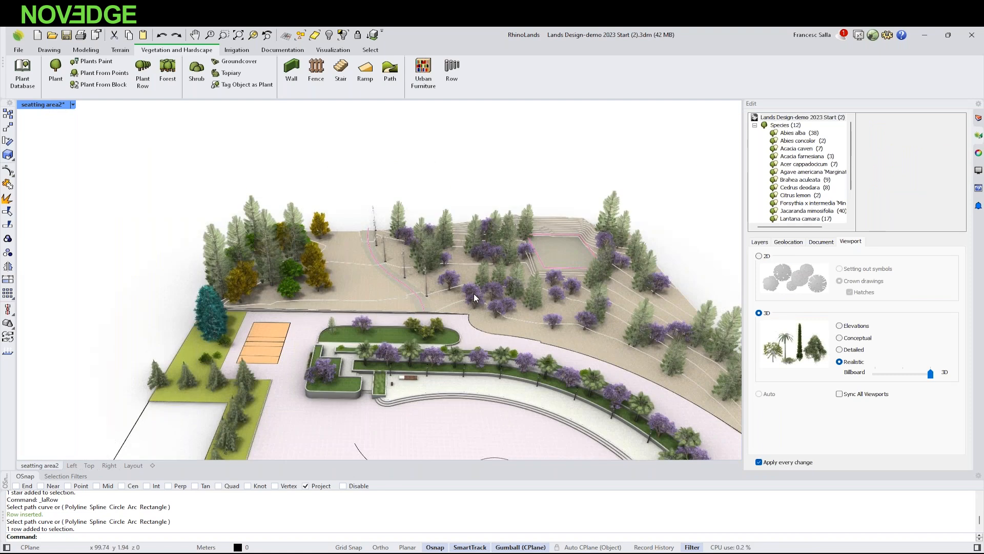
pyautogui.scroll(-3, 435, 261)
pyautogui.moveTo(441, 246); pyautogui.dragTo(455, 262, button='right')
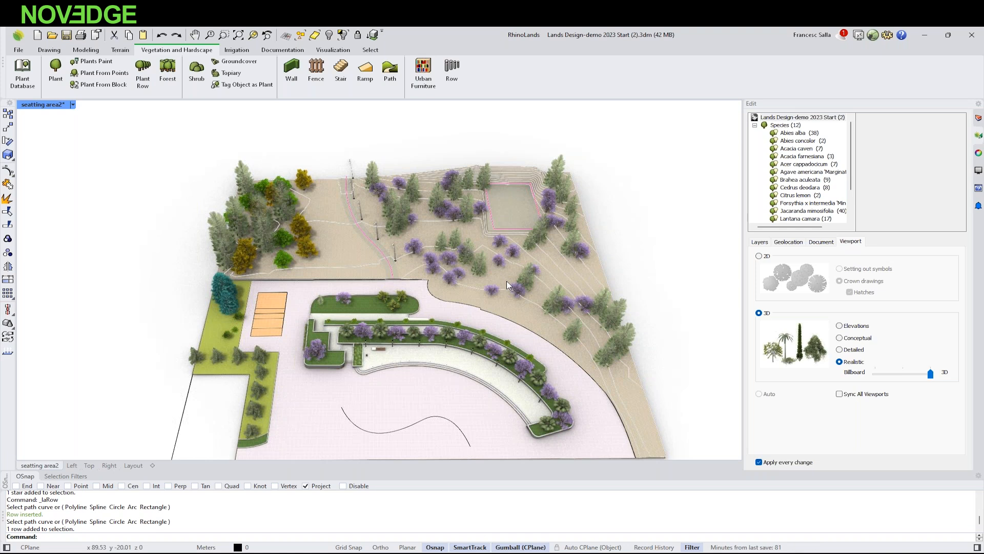
pyautogui.keyDown('shift'); pyautogui.moveTo(506, 281); pyautogui.dragTo(508, 252, button='right'); pyautogui.keyUp('shift')
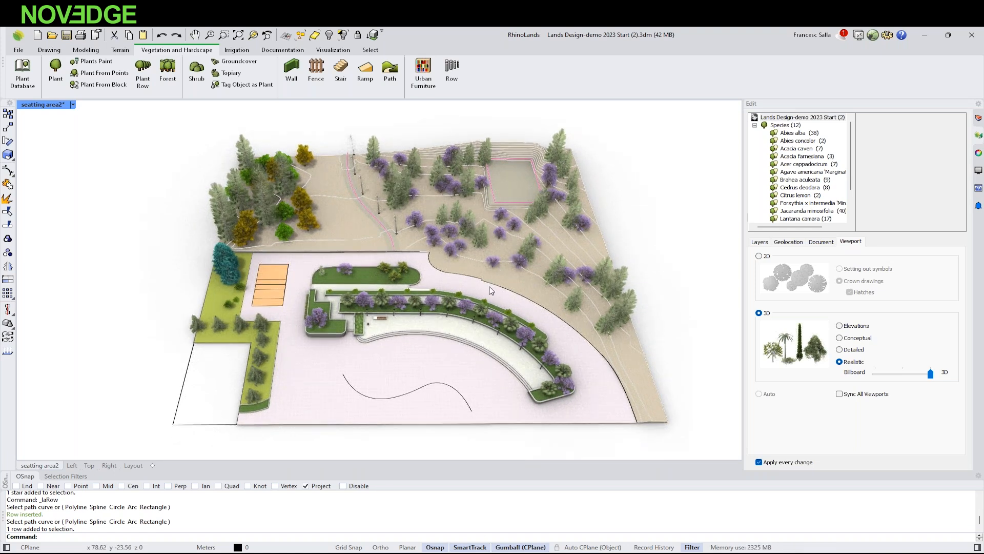
pyautogui.click(90, 466)
pyautogui.click(771, 267)
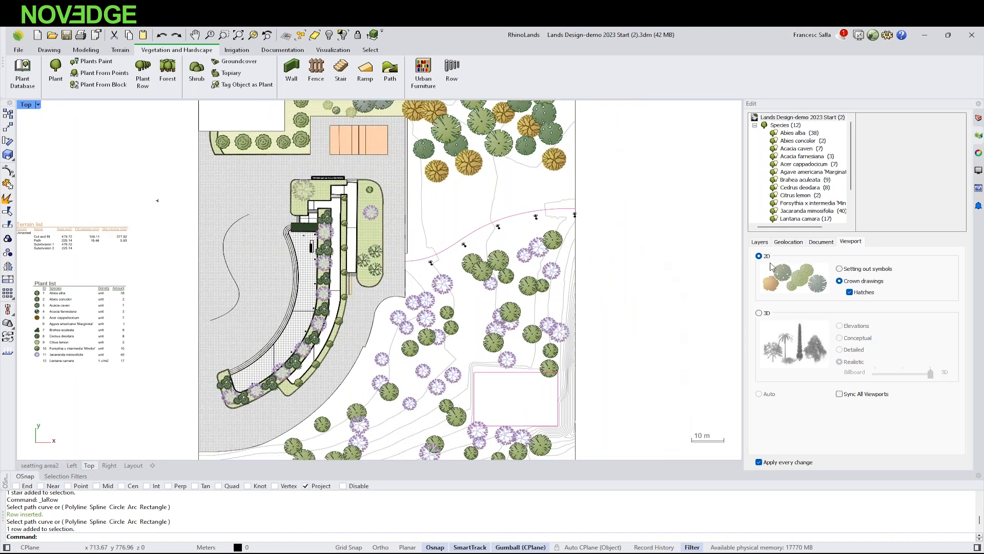
pyautogui.moveTo(592, 229); pyautogui.dragTo(614, 245, button='right')
pyautogui.moveTo(431, 196); pyautogui.dragTo(432, 251, button='right')
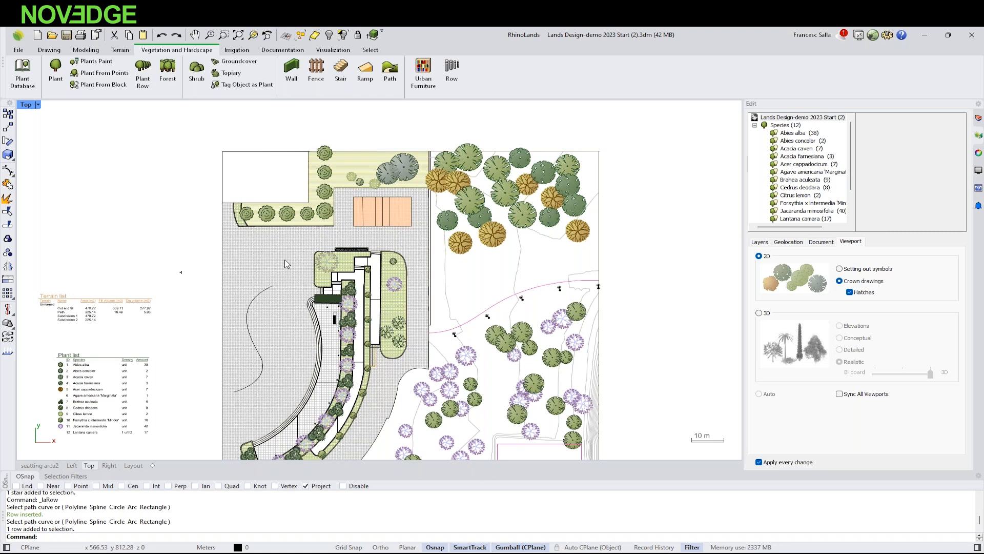
# - Examine the zone settings of the main pavement and a green area in the plan, and clear the selection
pyautogui.click(257, 260)
pyautogui.moveTo(272, 276); pyautogui.dragTo(264, 219, button='right')
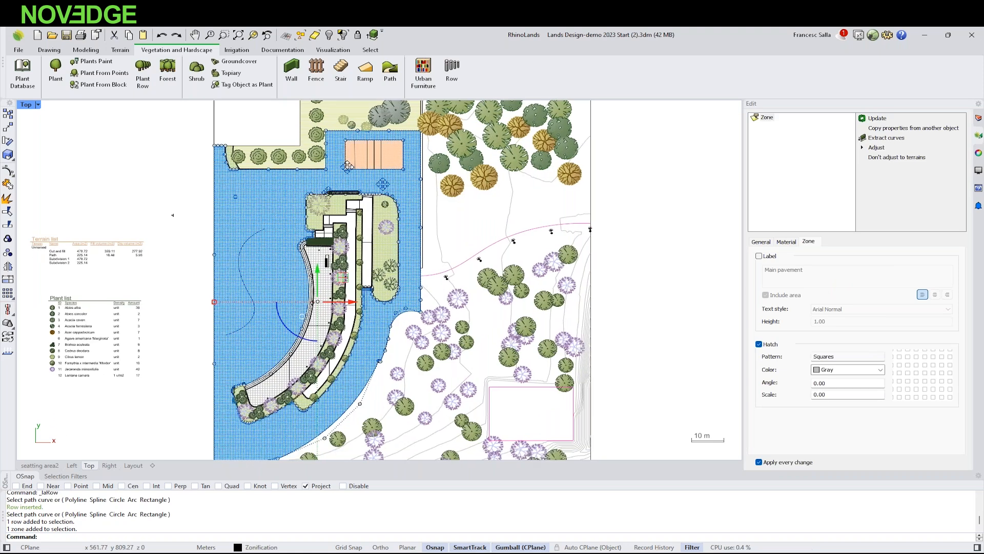
pyautogui.scroll(1, 379, 247)
pyautogui.scroll(1, 380, 247)
pyautogui.click(379, 247)
pyautogui.scroll(-1, 358, 235)
pyautogui.moveTo(313, 195); pyautogui.dragTo(324, 312, button='right')
pyautogui.click(147, 222)
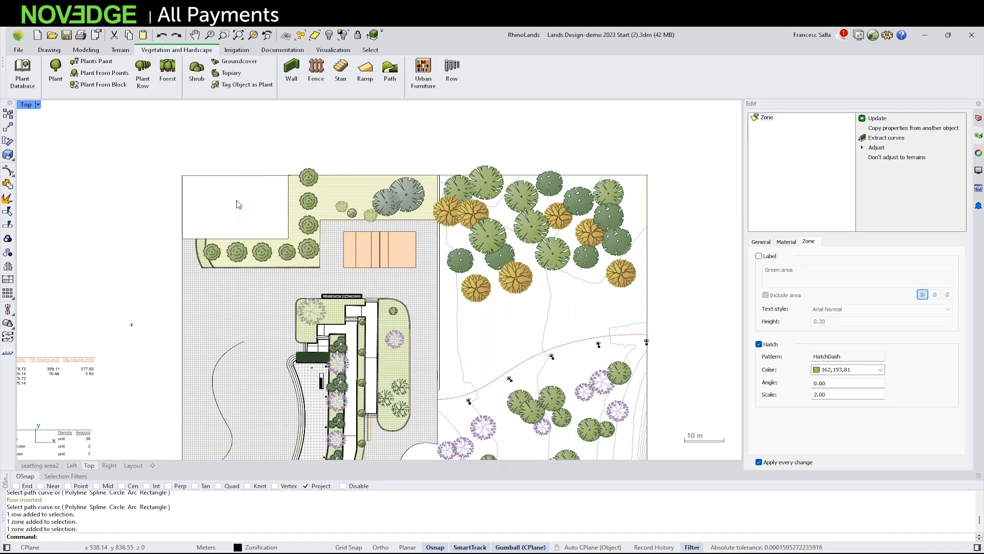
pyautogui.scroll(1, 239, 200)
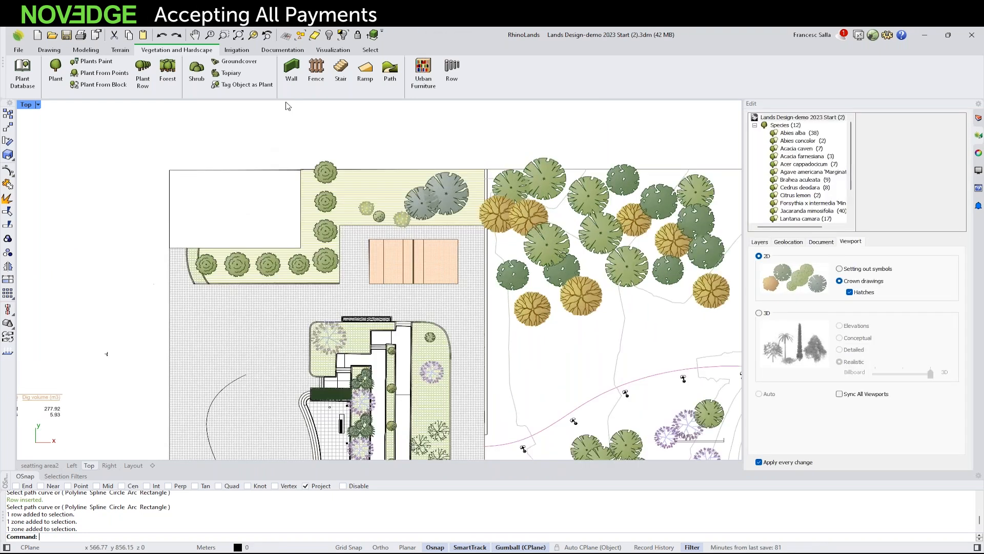
# - Zonify the blank rectangular area in the plan's upper-left corner and label the zone Building
pyautogui.click(295, 53)
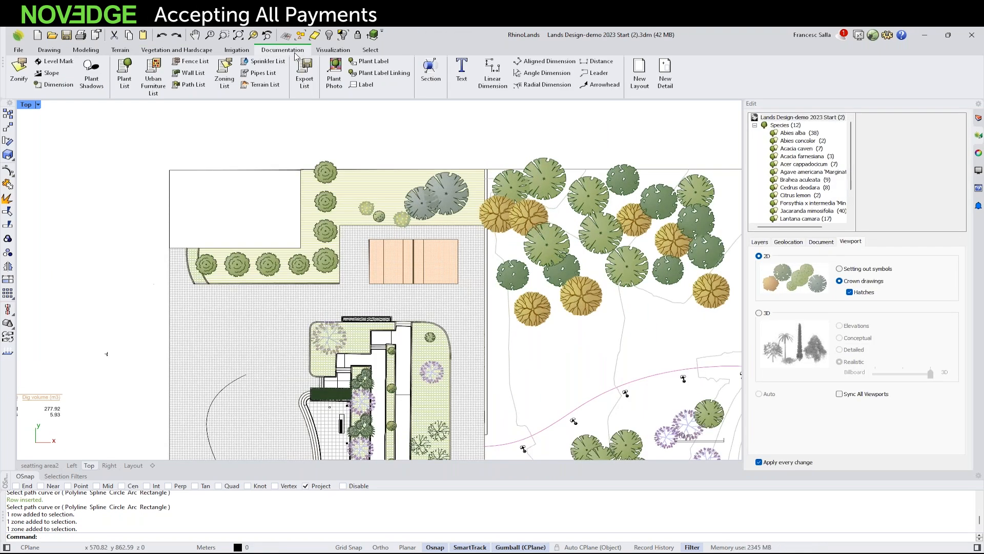
pyautogui.click(29, 71)
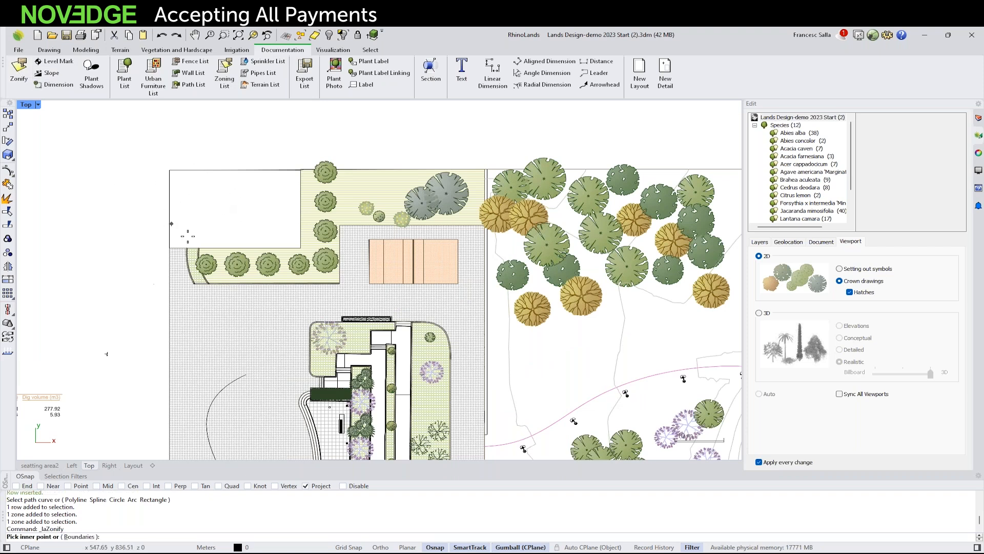
pyautogui.click(211, 203)
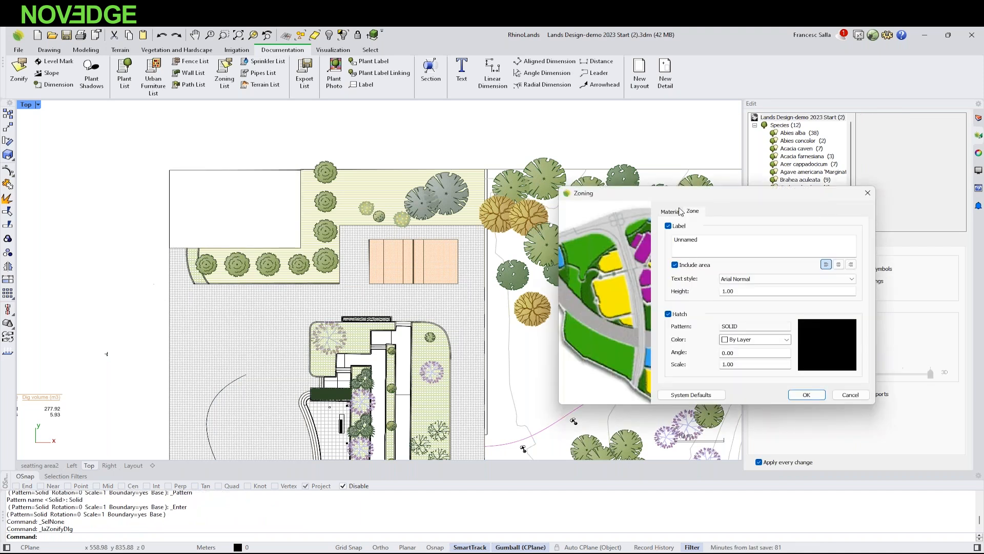
pyautogui.moveTo(684, 198); pyautogui.dragTo(518, 187)
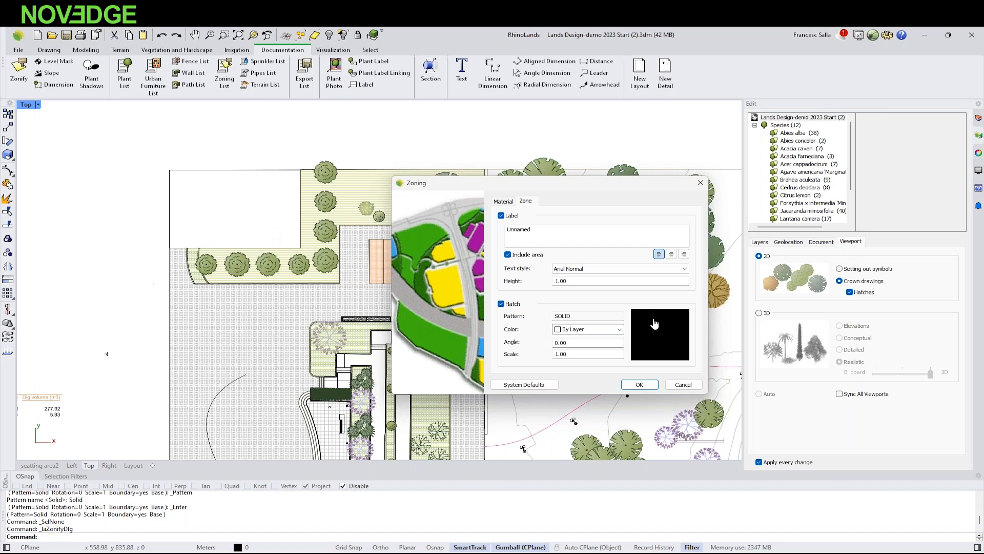
pyautogui.click(503, 202)
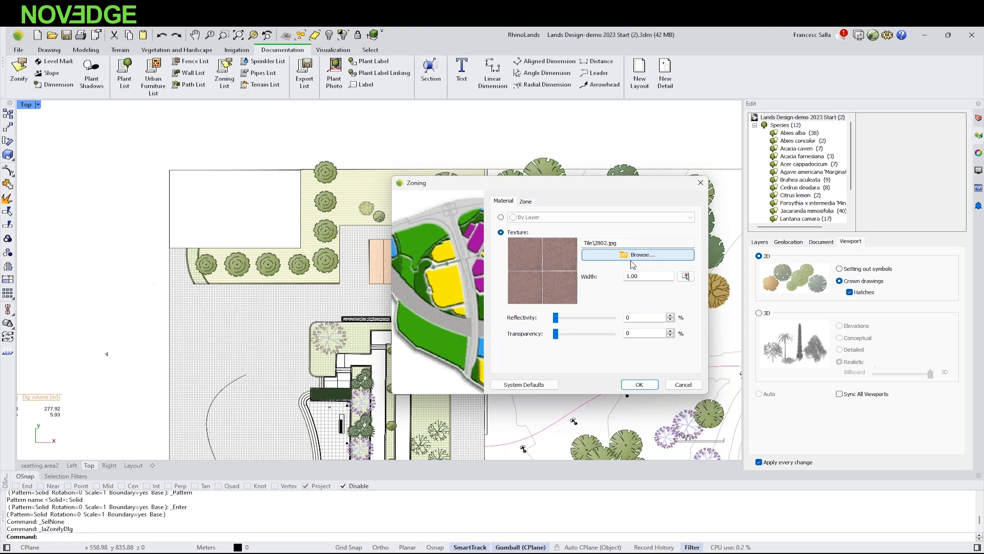
pyautogui.click(525, 202)
pyautogui.doubleClick(545, 234)
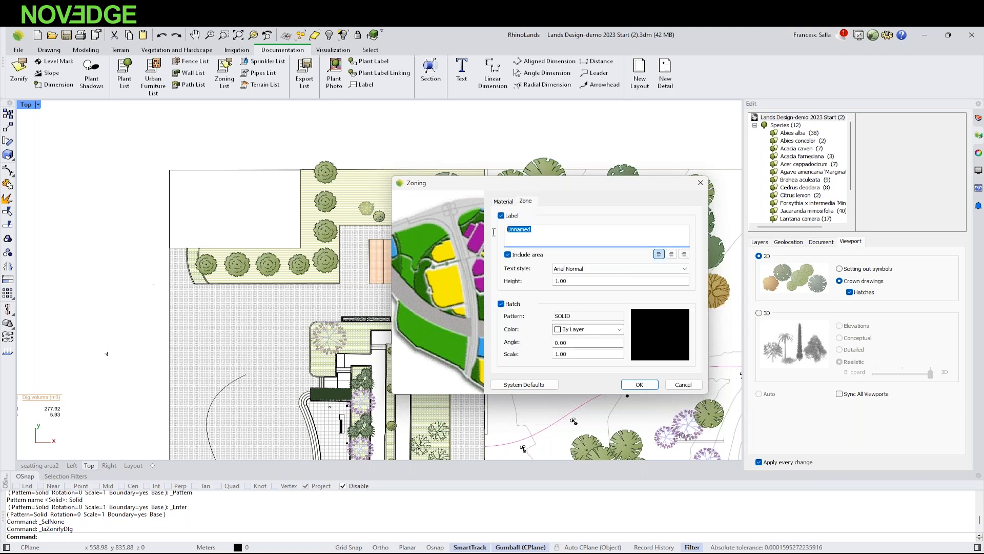
pyautogui.press('capslock')
pyautogui.write('Building')
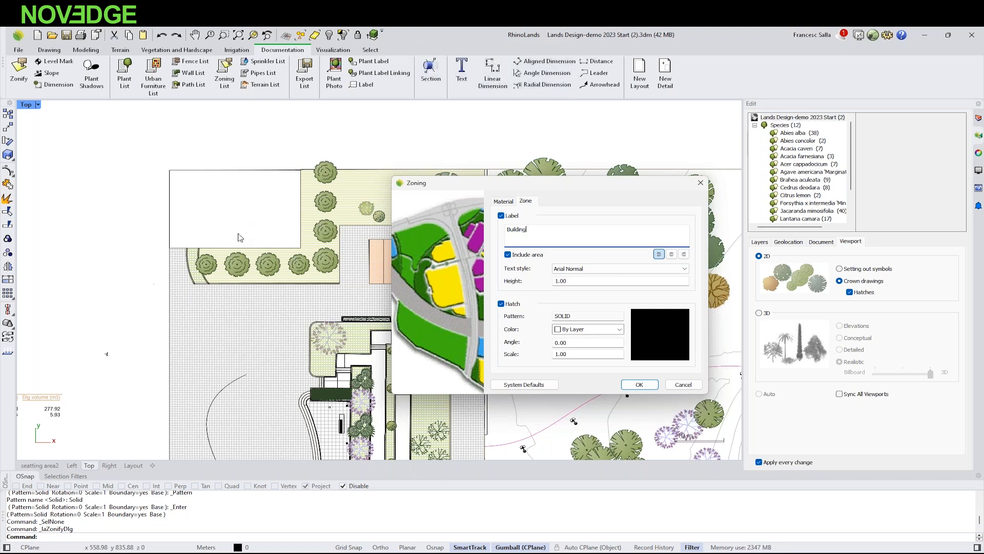
# - Give the Building zone the Double hatch pattern and place its label just above the area's upper-left corner
pyautogui.click(666, 334)
pyautogui.click(582, 220)
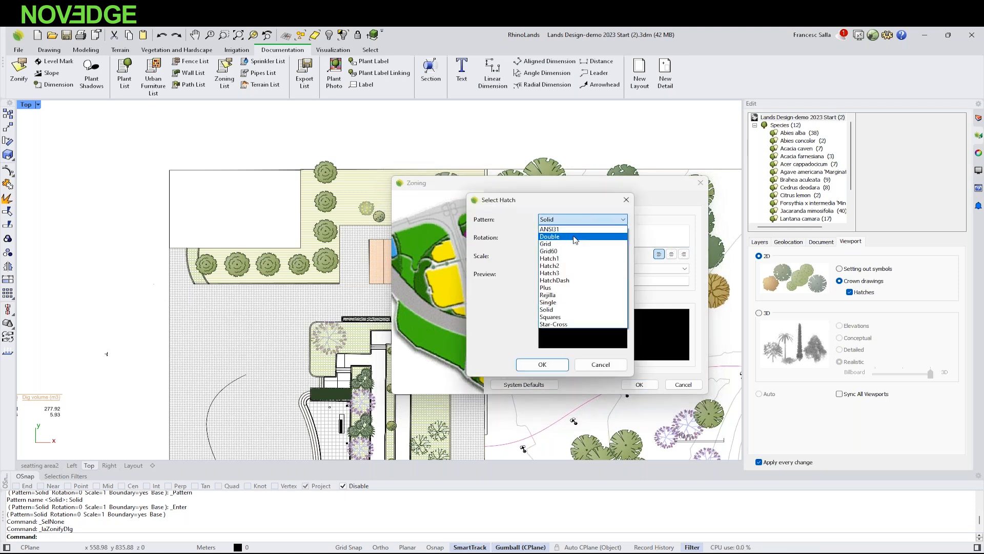
pyautogui.click(575, 237)
pyautogui.click(542, 364)
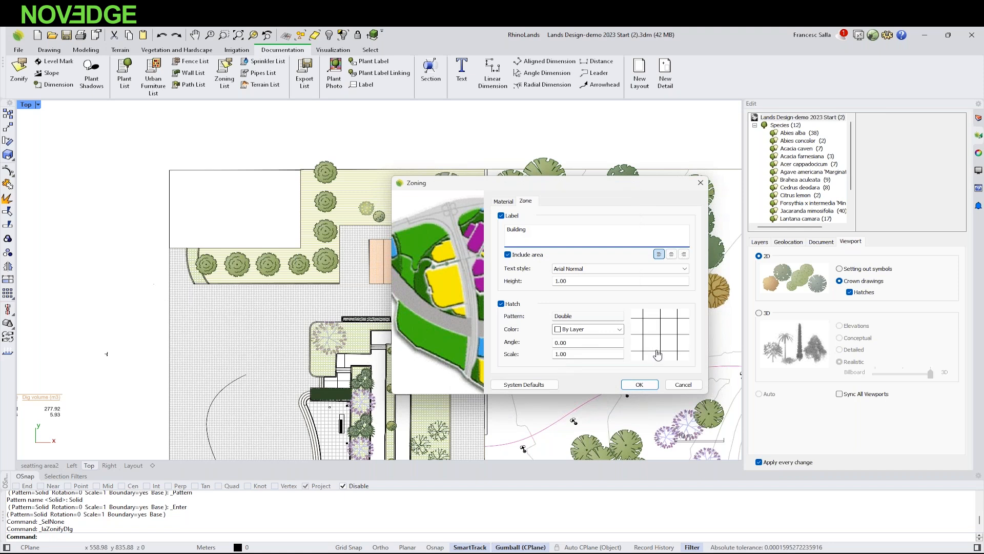
pyautogui.click(640, 384)
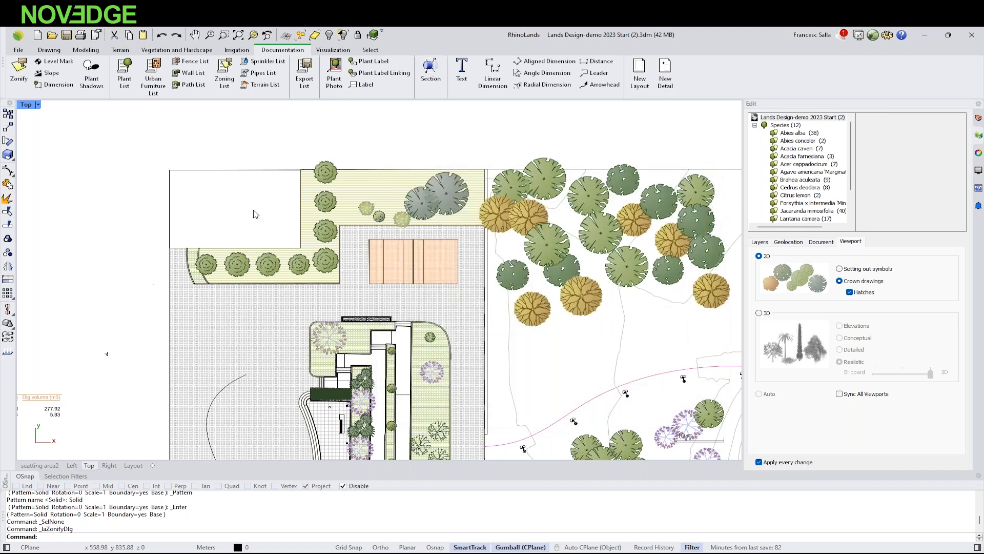
pyautogui.scroll(3, 198, 156)
pyautogui.click(149, 164)
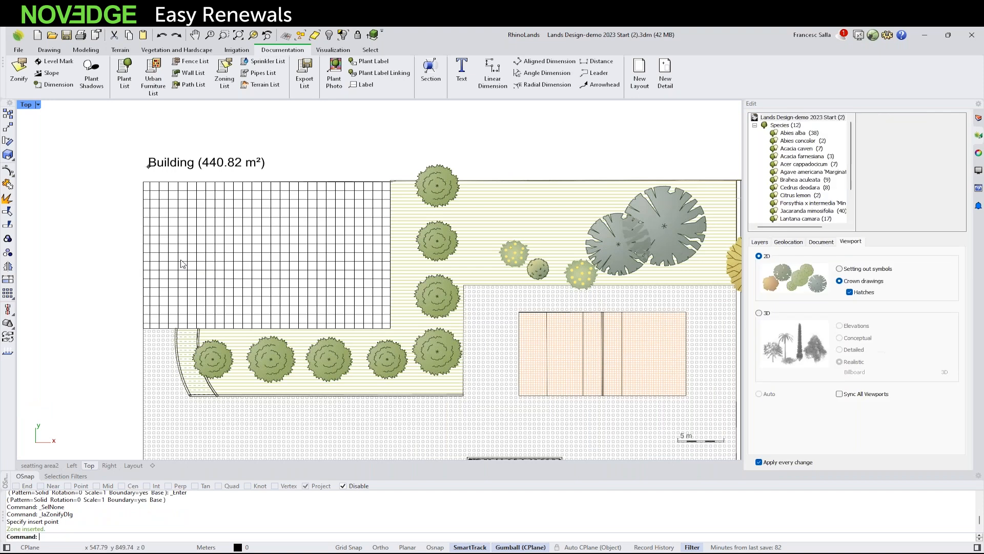
# - Insert a zoning list beside the plan, above the terrain list
pyautogui.scroll(-12, 203, 184)
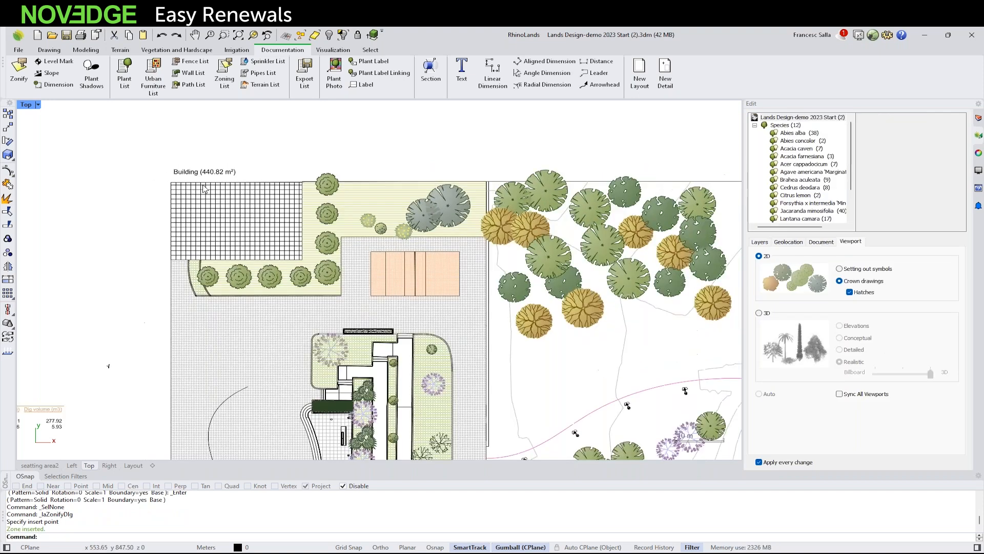
pyautogui.moveTo(201, 210); pyautogui.dragTo(345, 215, button='right')
pyautogui.scroll(2, 296, 224)
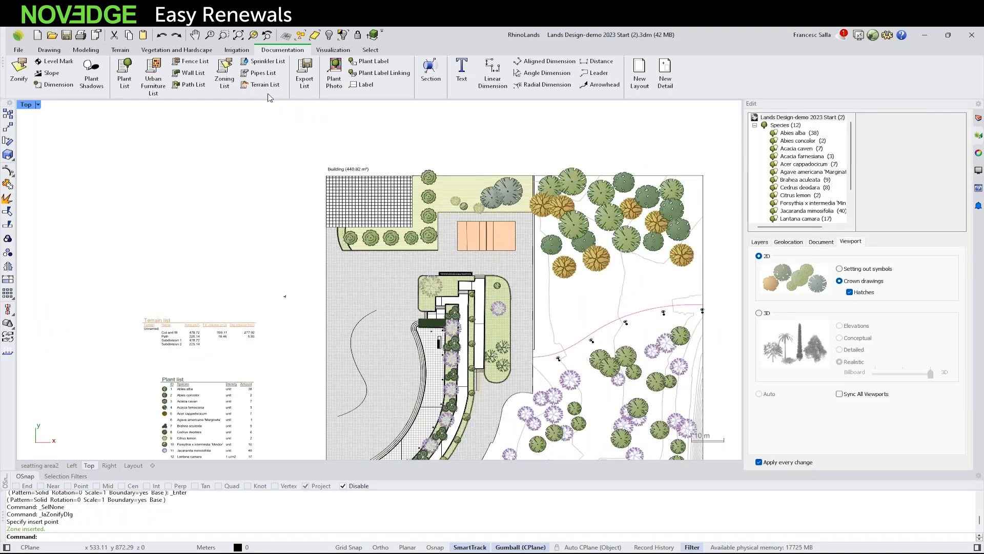
pyautogui.click(224, 77)
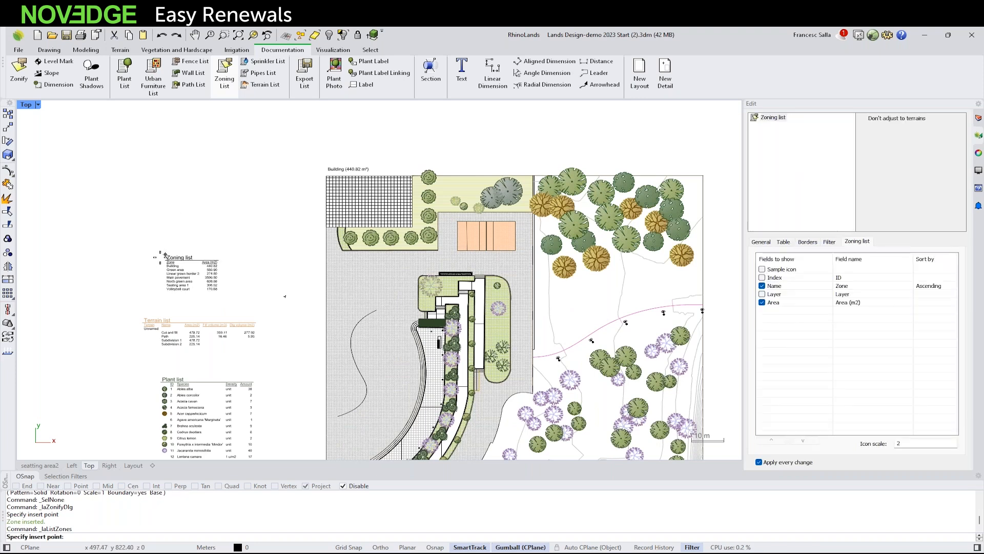
pyautogui.click(171, 275)
pyautogui.scroll(6, 171, 275)
pyautogui.moveTo(163, 281); pyautogui.dragTo(120, 308, button='right')
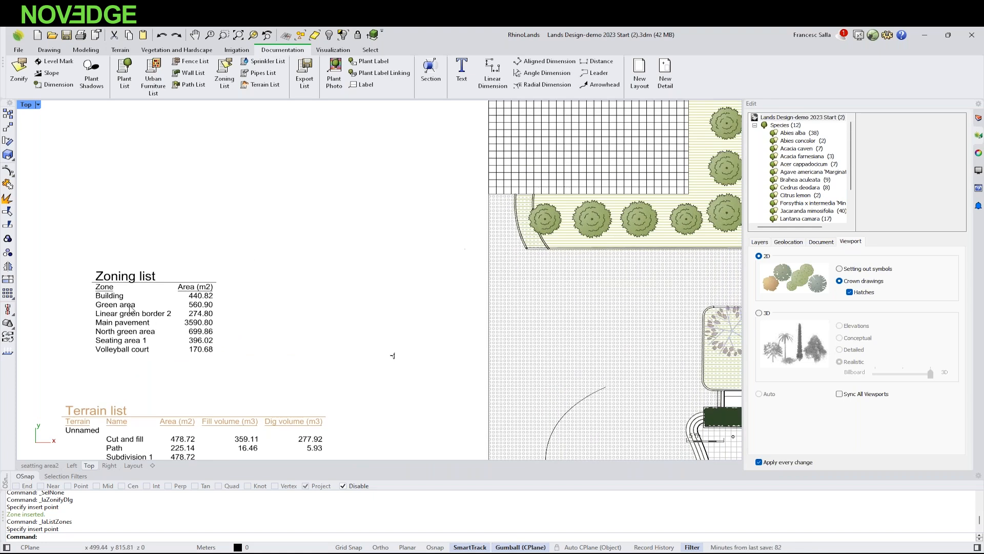
# - Show the sample icon field in the zoning list and shift the list slightly up and to the right
pyautogui.scroll(-4, 94, 290)
pyautogui.click(97, 292)
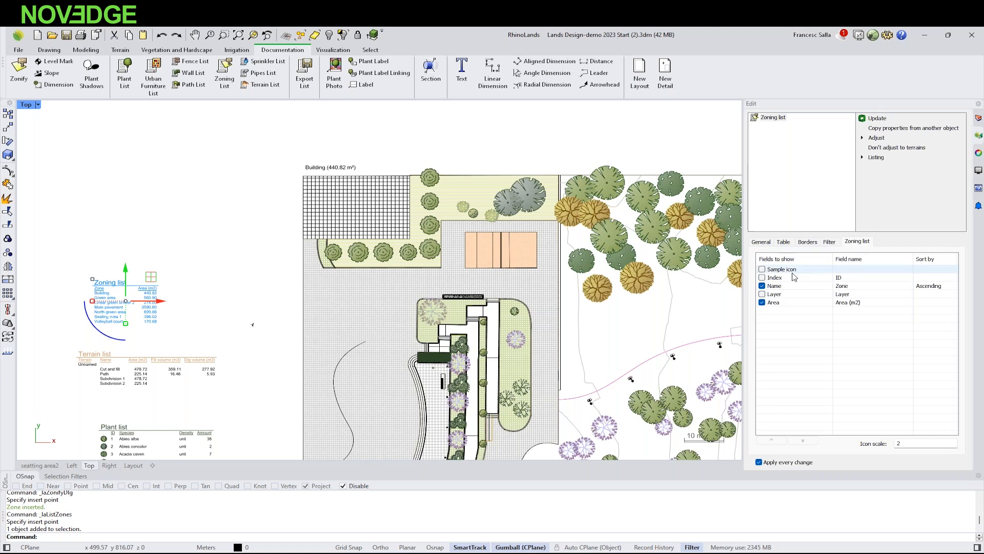
pyautogui.click(762, 269)
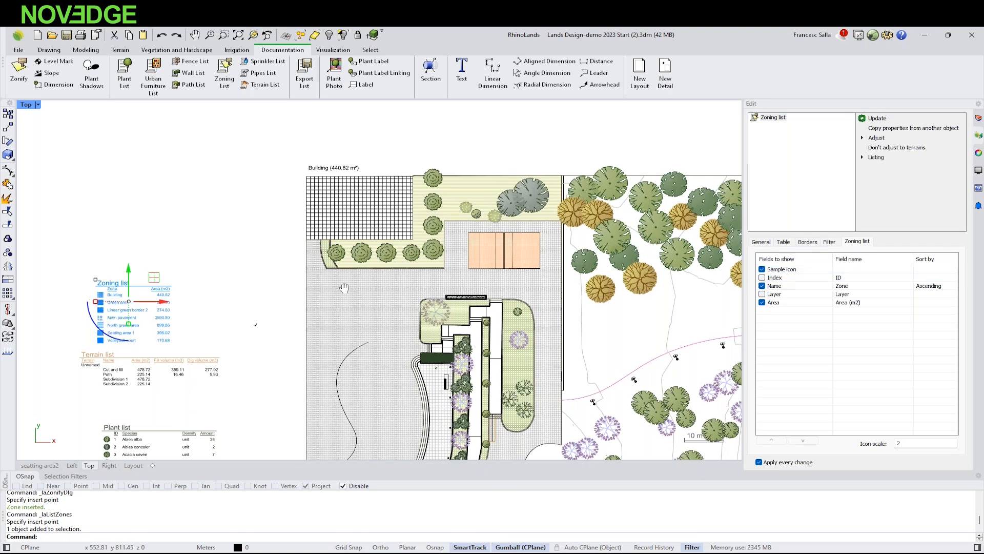
pyautogui.scroll(2, 214, 258)
pyautogui.moveTo(146, 245); pyautogui.dragTo(191, 228)
pyautogui.press('Escape')
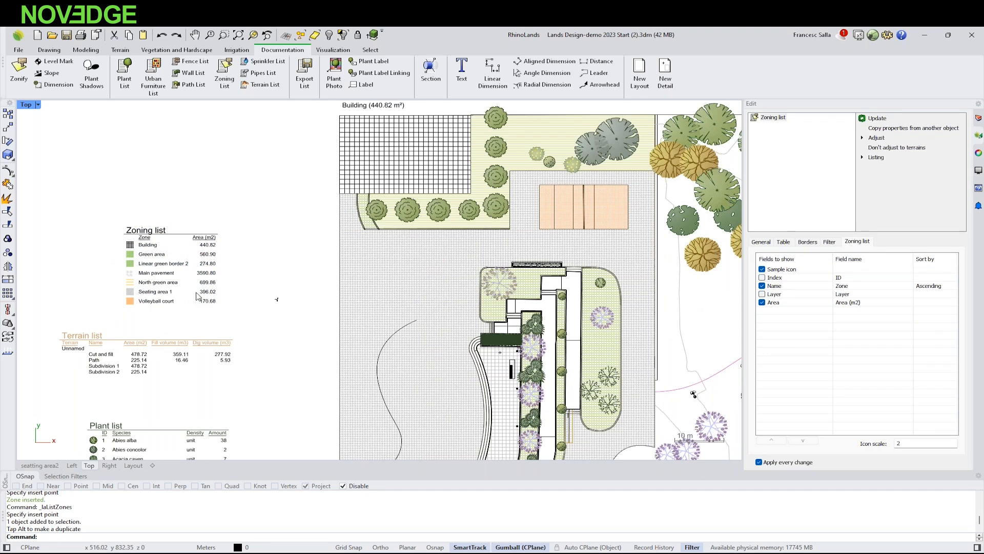
# - Add a slope annotation along the curved path axis beside the row of lights
pyautogui.moveTo(196, 294); pyautogui.dragTo(166, 282, button='right')
pyautogui.scroll(-3, 198, 296)
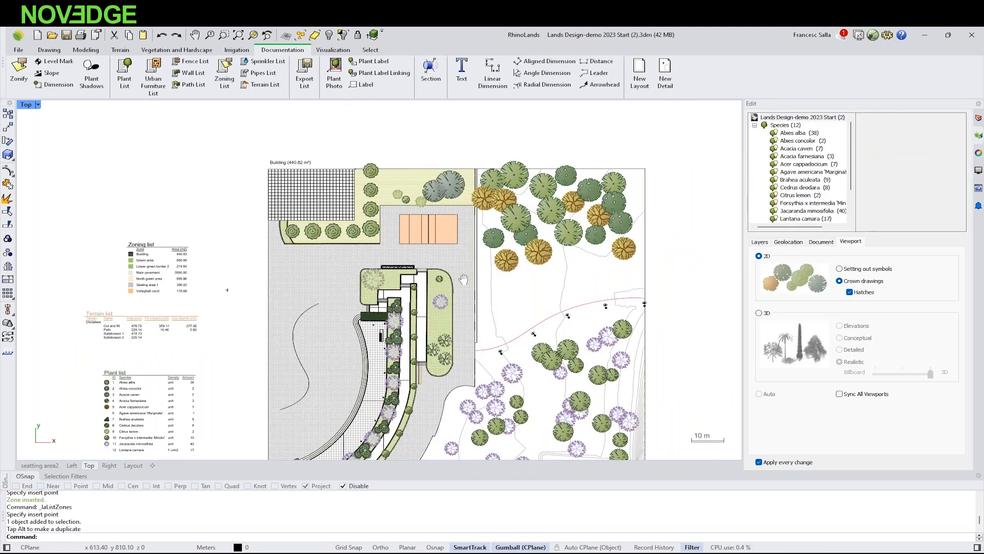
pyautogui.scroll(5, 497, 233)
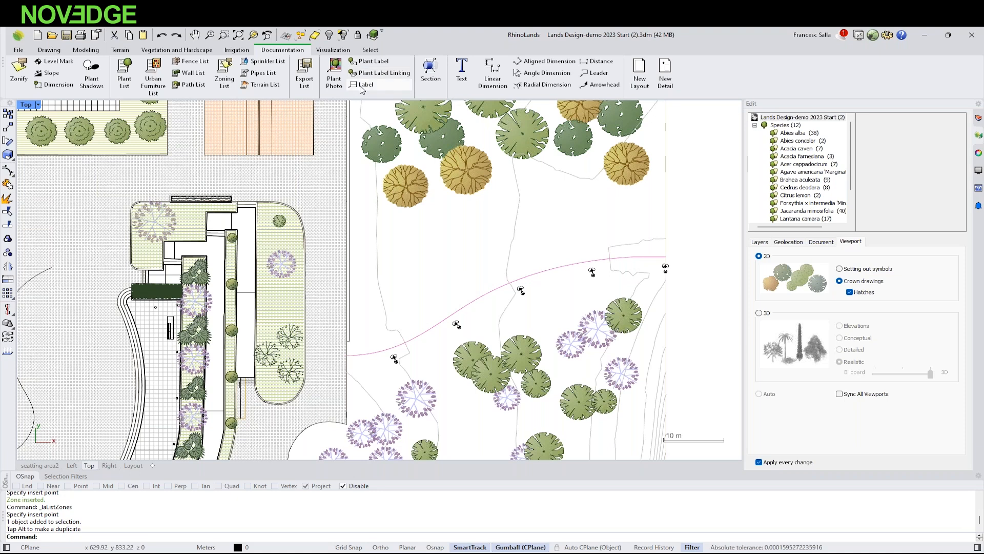
pyautogui.click(51, 73)
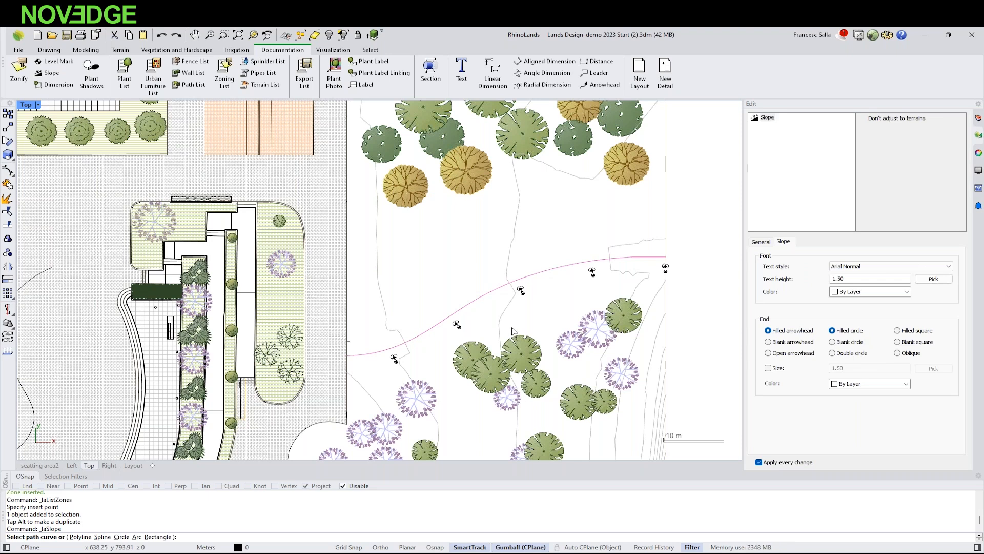
pyautogui.click(496, 291)
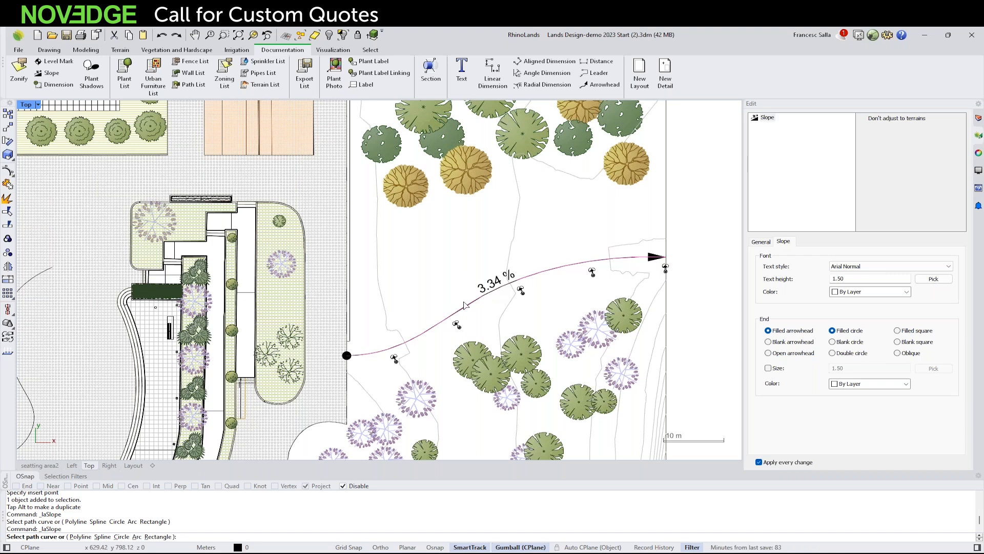
pyautogui.click(492, 290)
pyautogui.press('Escape')
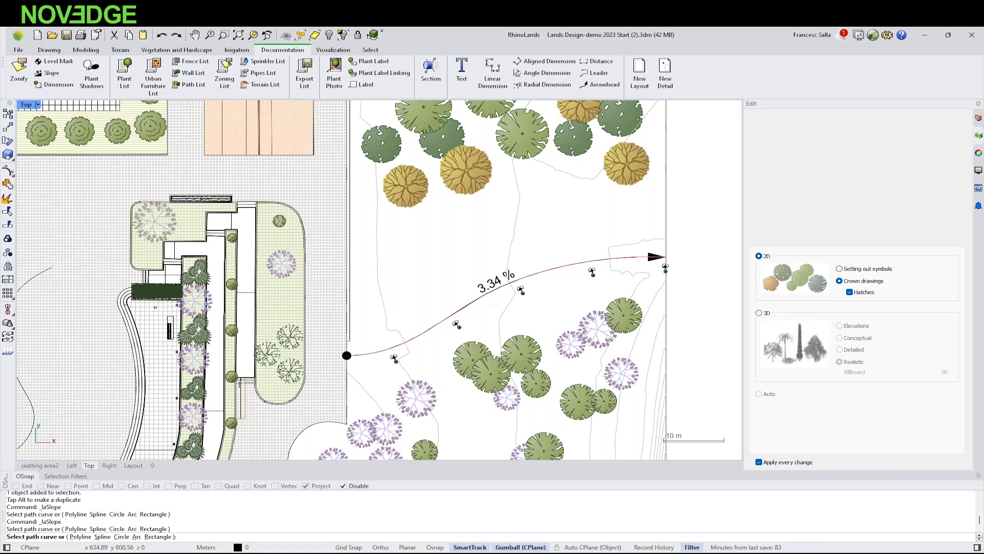
# - Show the site in the seatting area2 perspective view and open the animation settings docked at the side
pyautogui.scroll(-4, 524, 279)
pyautogui.moveTo(523, 275); pyautogui.dragTo(497, 263, button='right')
pyautogui.click(39, 465)
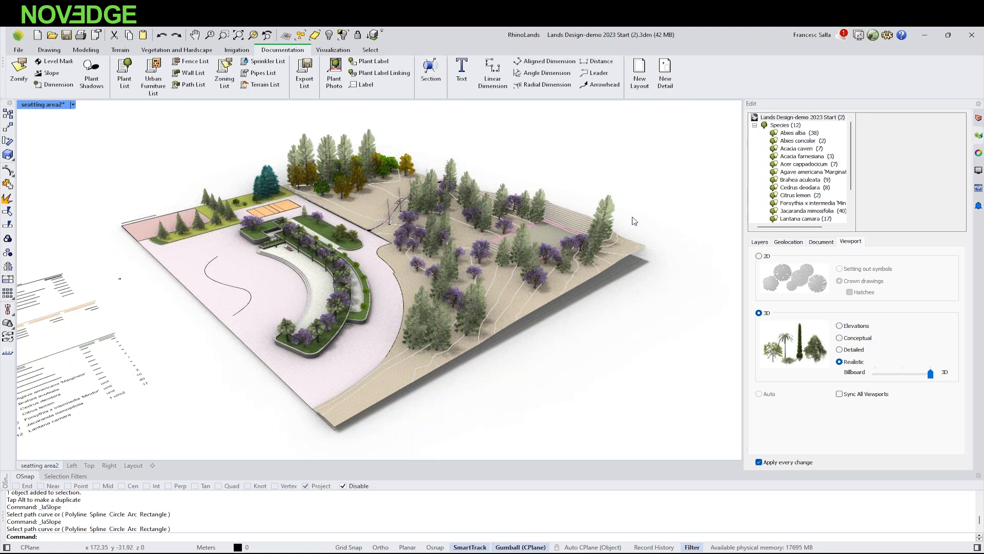
pyautogui.click(859, 36)
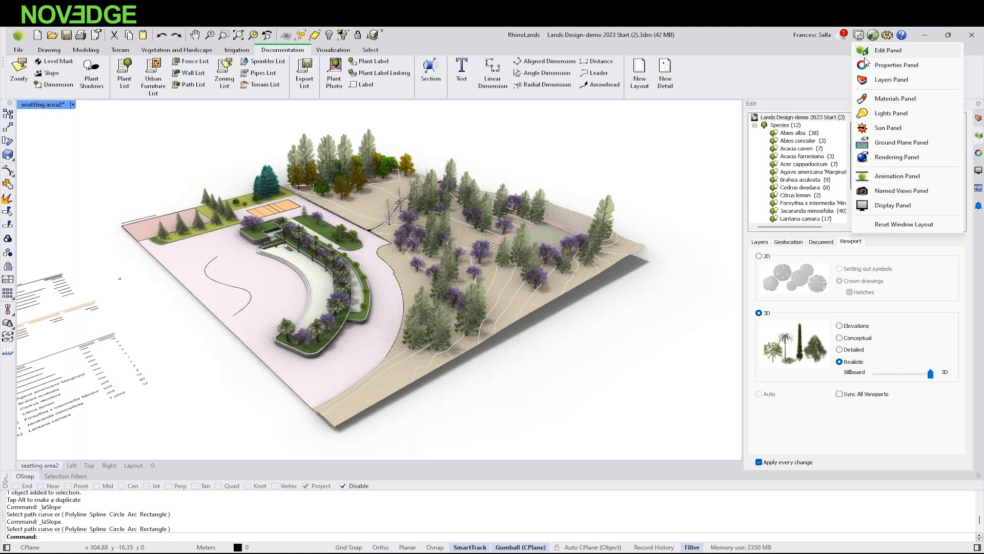
pyautogui.click(884, 177)
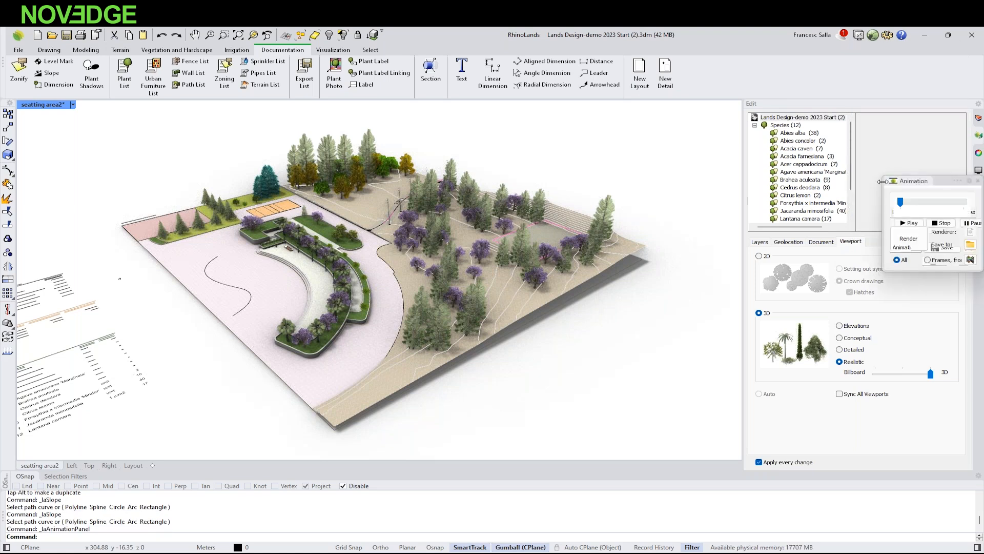
pyautogui.doubleClick(898, 181)
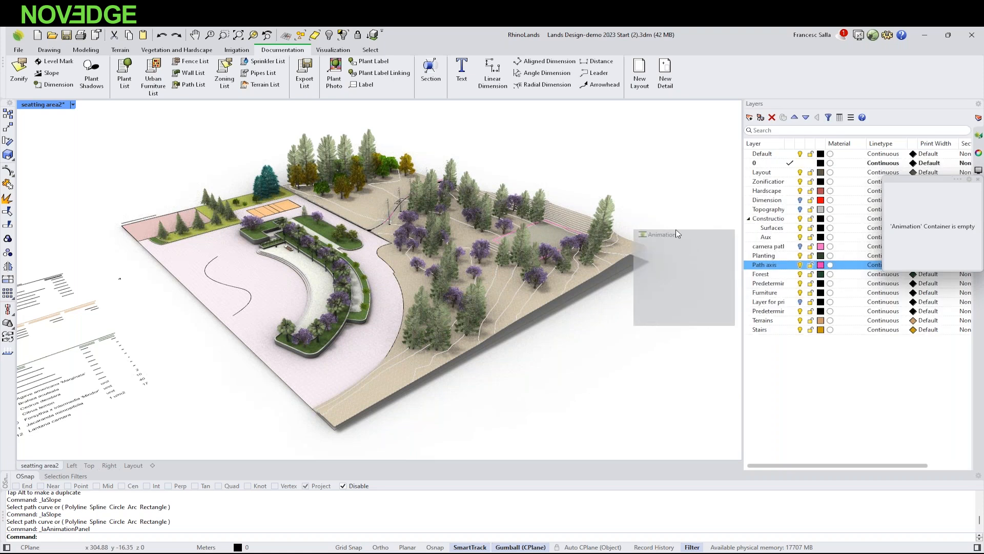
pyautogui.moveTo(685, 221); pyautogui.dragTo(975, 248)
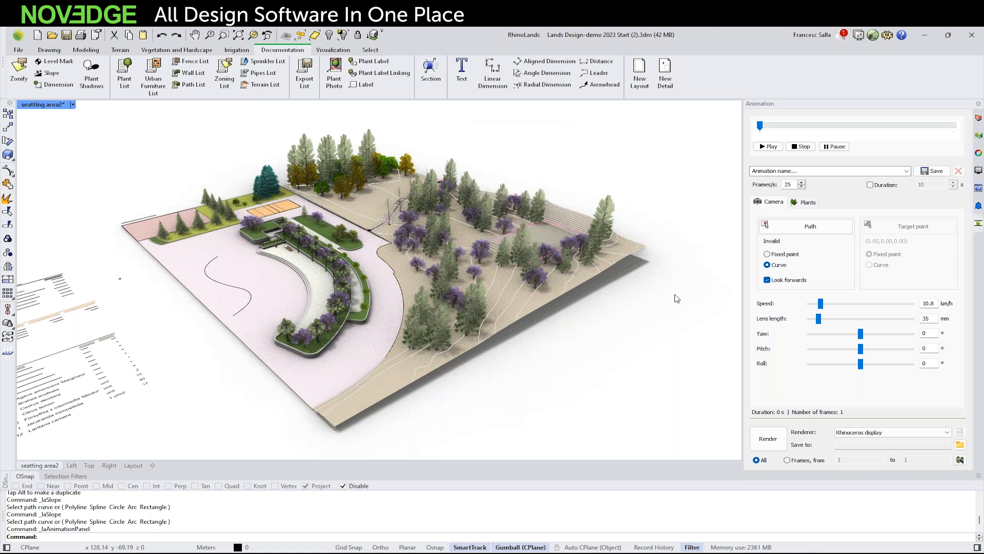
# - Turn on the camera path layer, examine its curve around the seating area, and clear the selection
pyautogui.click(978, 119)
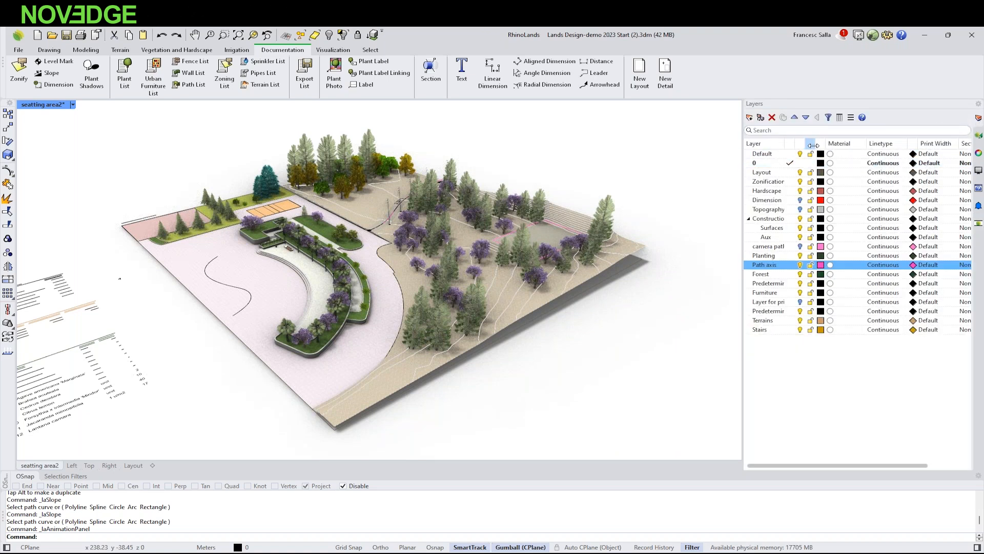
pyautogui.click(800, 246)
pyautogui.moveTo(138, 257); pyautogui.dragTo(249, 239, button='right')
pyautogui.scroll(9, 239, 246)
pyautogui.click(269, 235)
pyautogui.scroll(-5, 277, 256)
pyautogui.moveTo(345, 261); pyautogui.dragTo(236, 268, button='right')
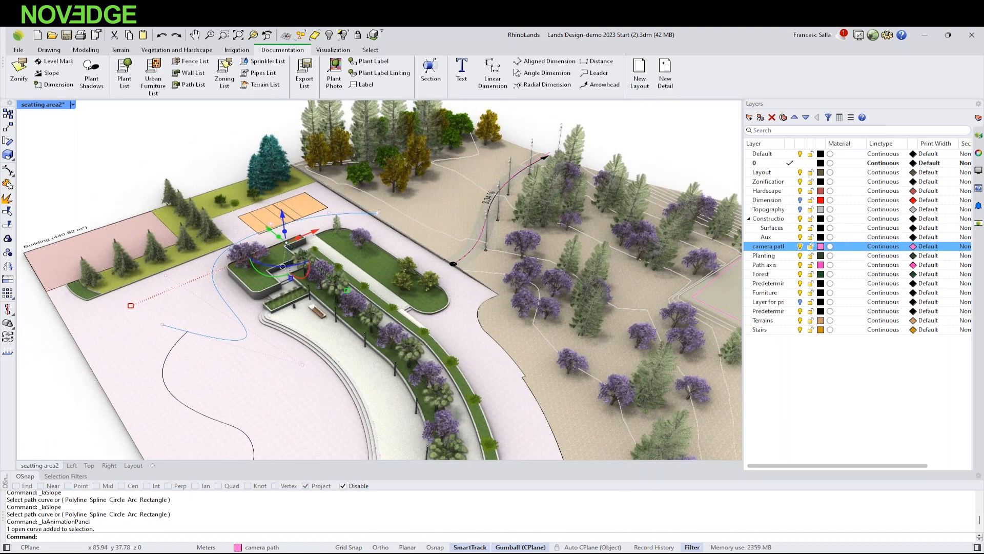
pyautogui.press('Escape')
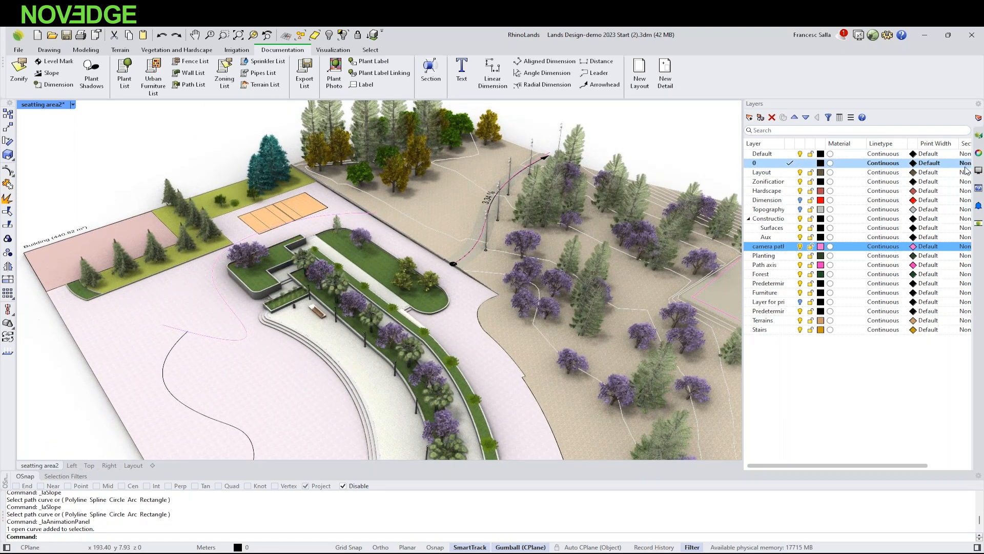
# - Assign the camera path curve around the seating area as the animation camera's path
pyautogui.click(978, 224)
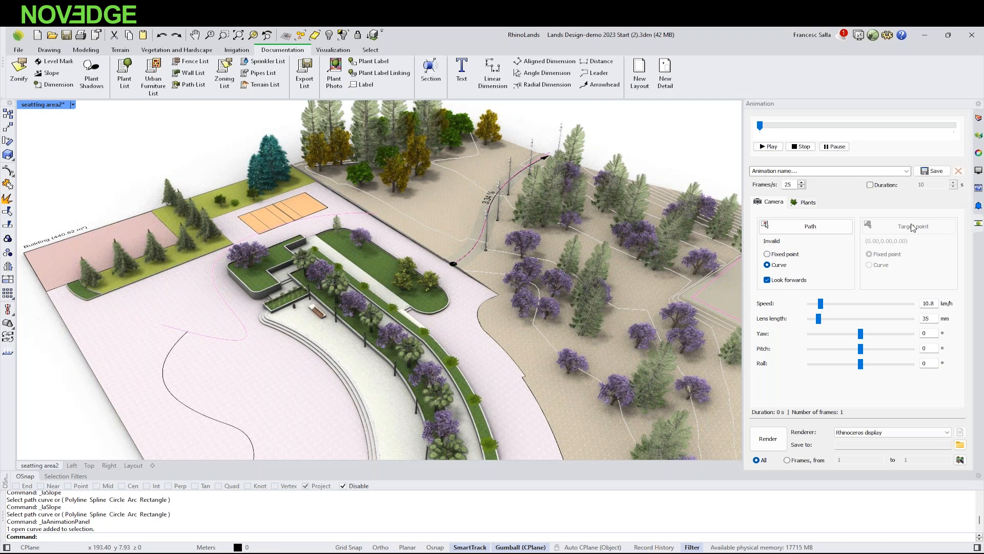
pyautogui.click(803, 231)
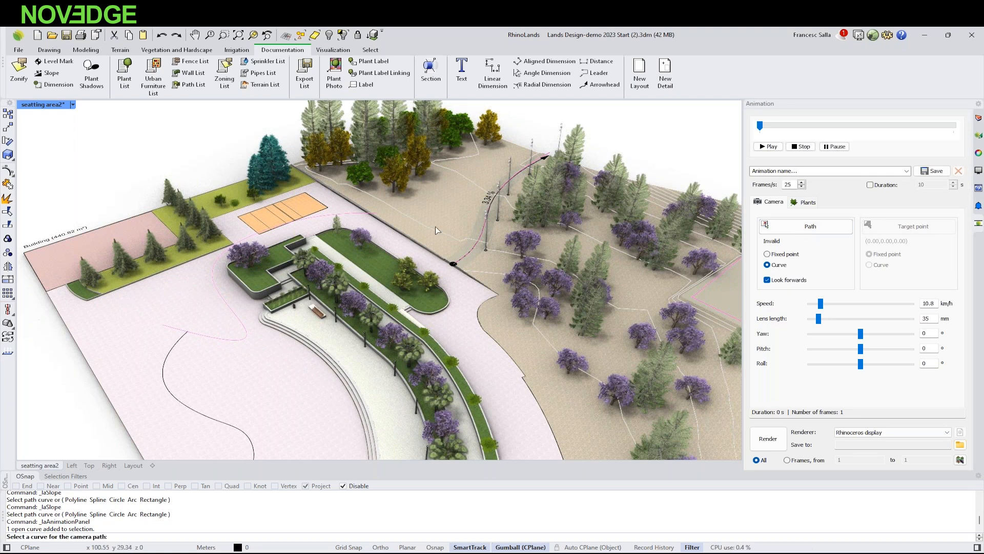
pyautogui.click(226, 303)
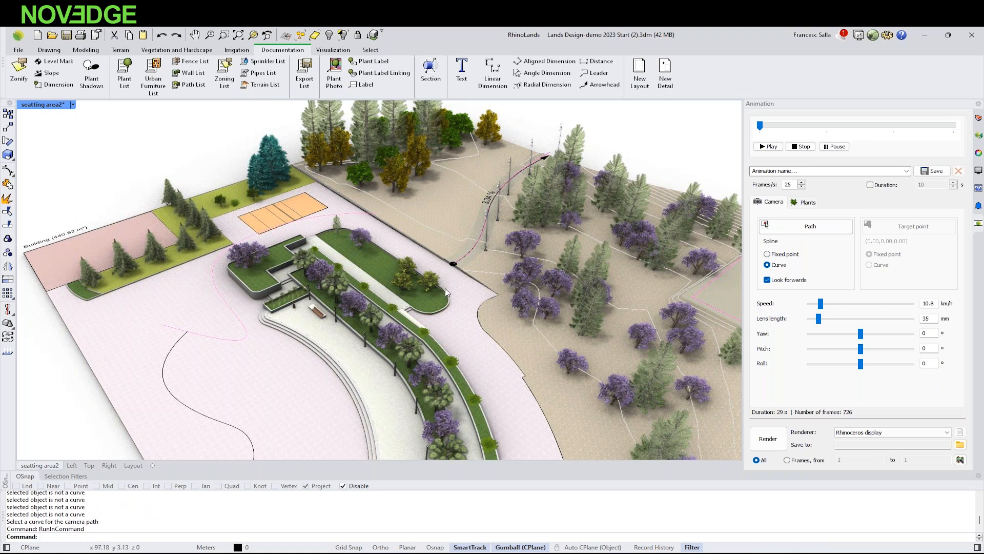
pyautogui.click(203, 338)
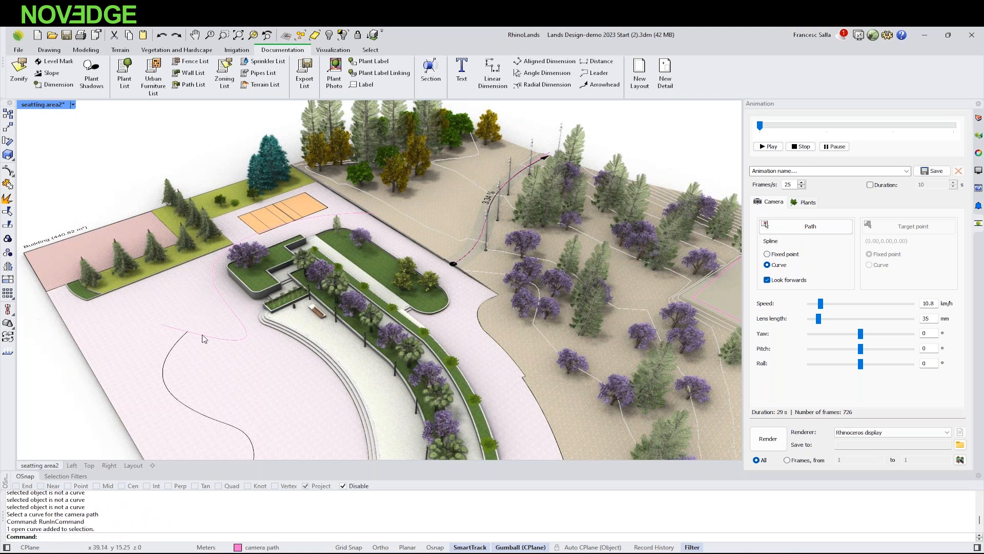
# - Hide the camera path curve and fix the animation's duration at 10 s
pyautogui.click(328, 36)
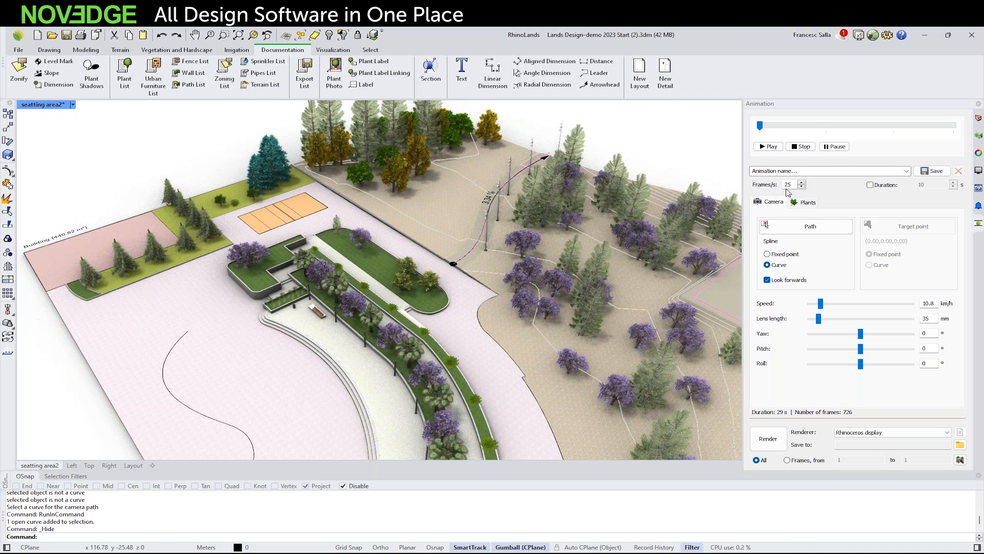
pyautogui.click(869, 185)
pyautogui.moveTo(931, 188); pyautogui.dragTo(911, 187)
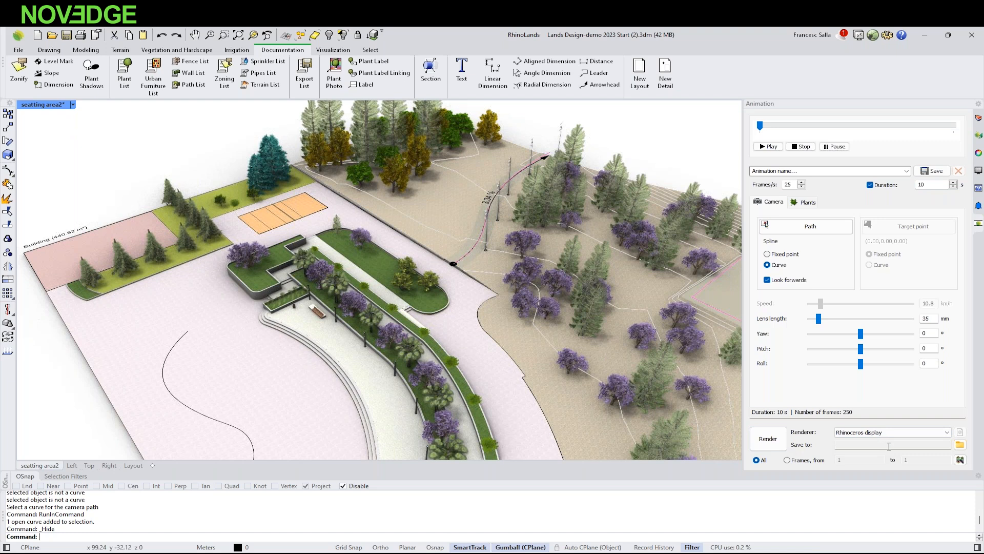
# - Keep Rhinoceros display as the animation renderer and play the camera animation along its path
pyautogui.click(948, 433)
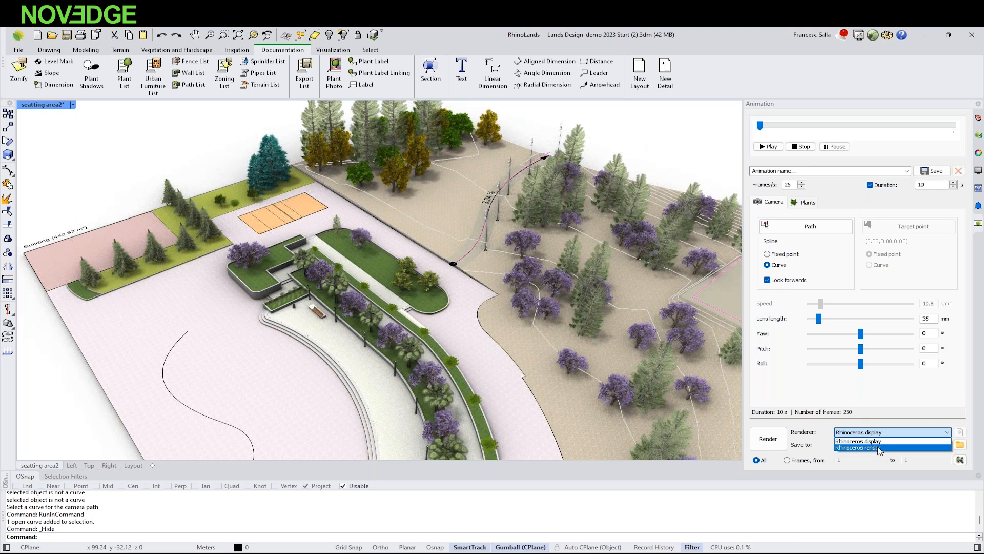
pyautogui.click(891, 437)
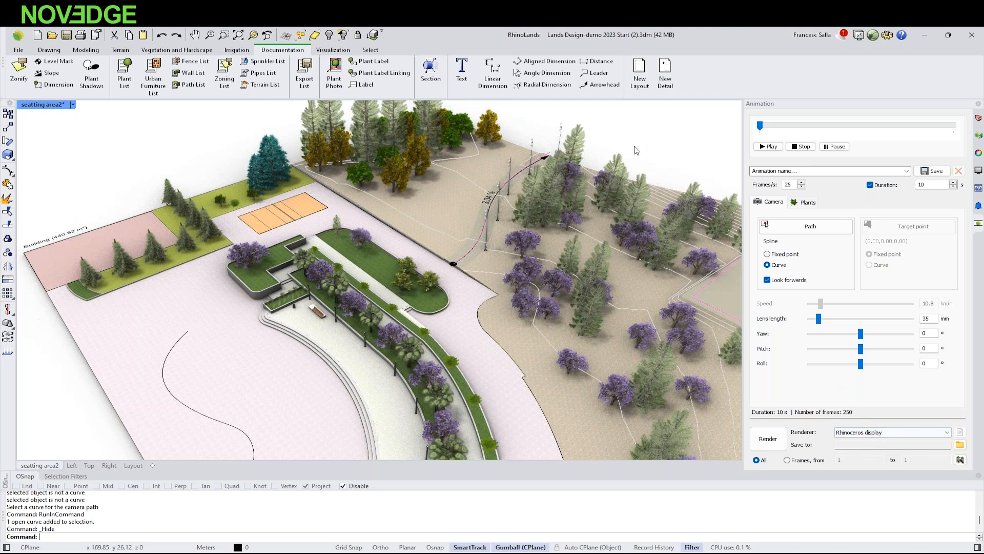
pyautogui.moveTo(575, 230); pyautogui.dragTo(561, 211, button='right')
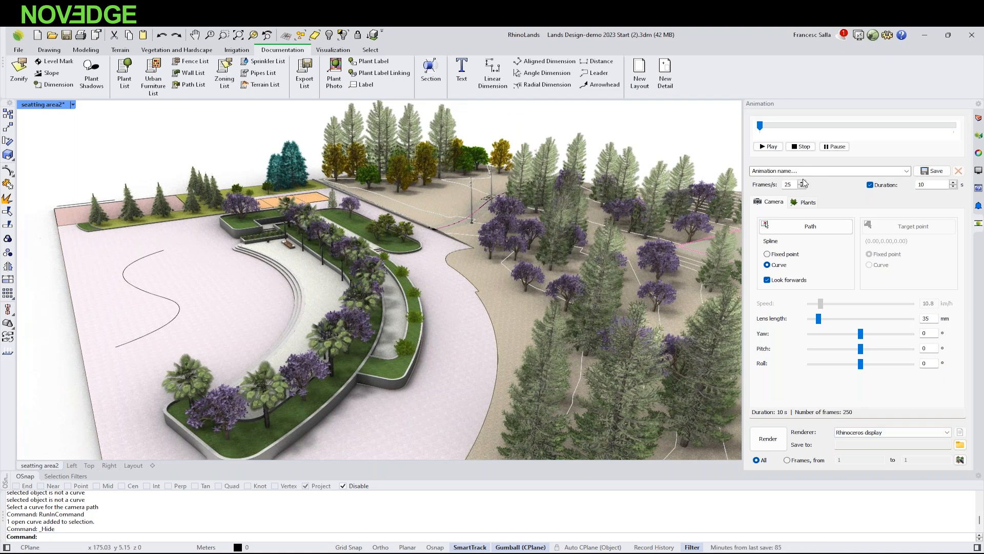
pyautogui.click(770, 146)
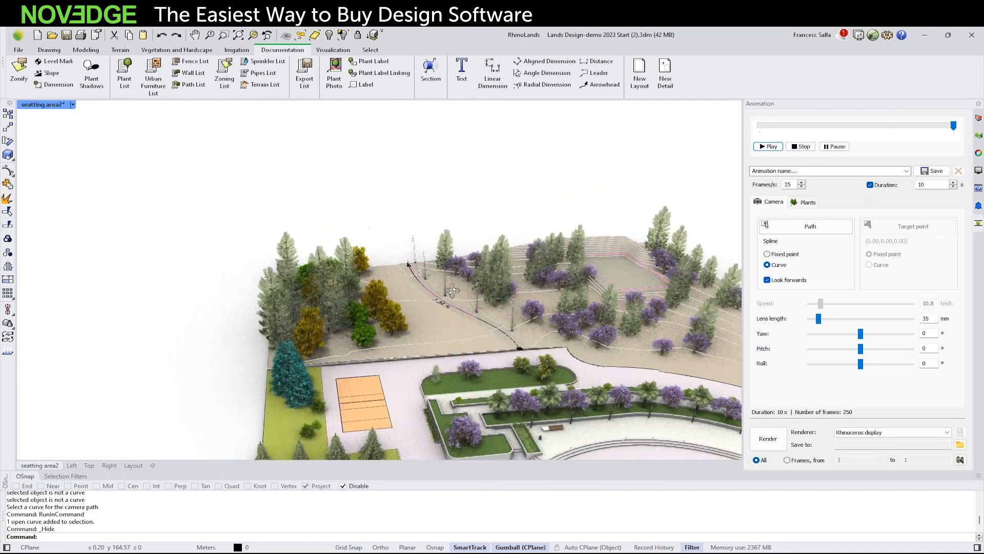
pyautogui.moveTo(453, 290); pyautogui.dragTo(451, 247, button='right')
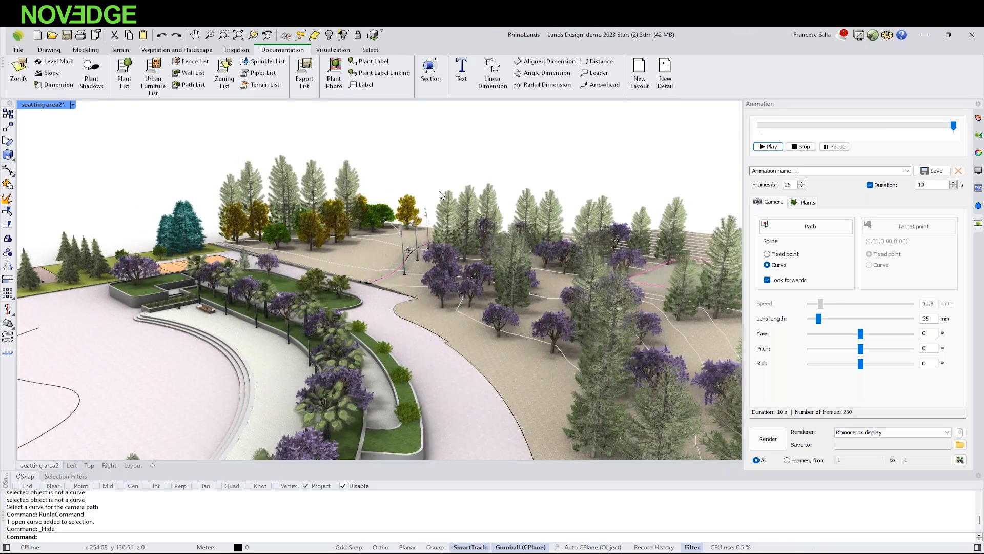
# - Explore the site at eye level in Walk Mode, from the paved area beside the planters into the tree grove
pyautogui.click(332, 51)
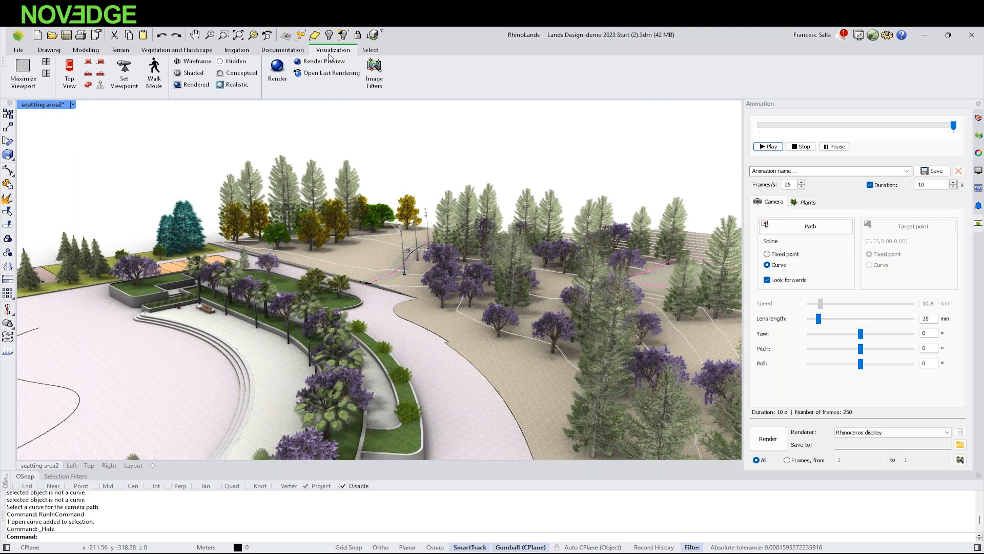
pyautogui.click(161, 67)
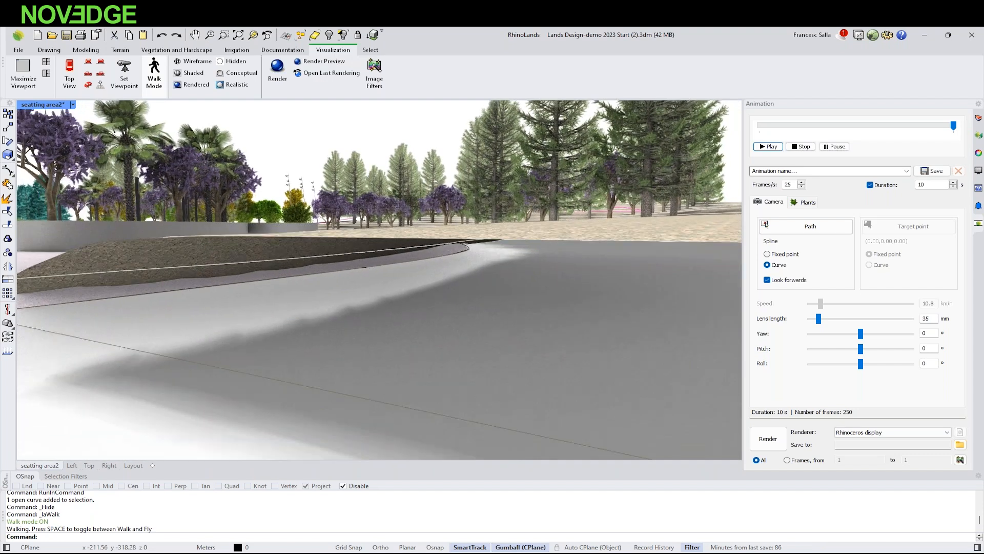
pyautogui.press('Up')
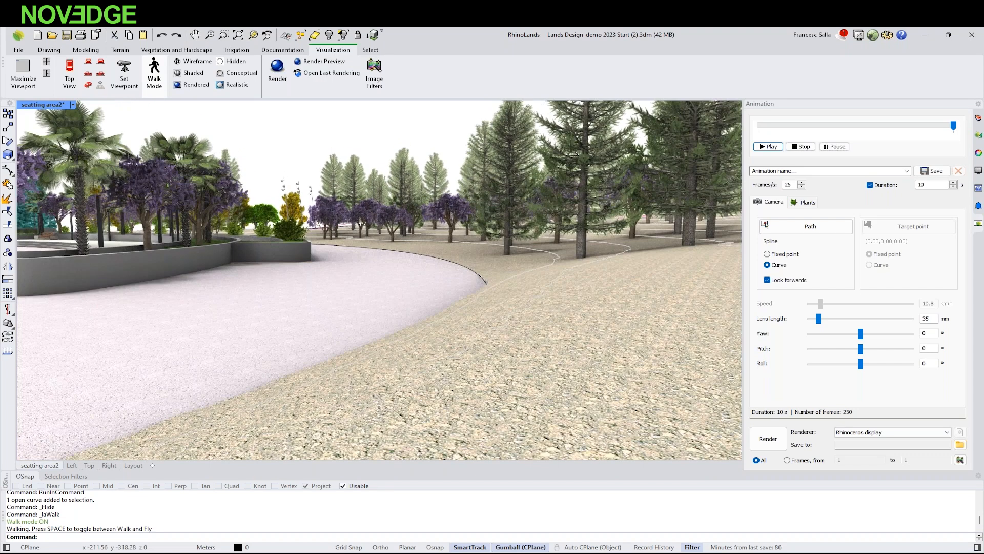
pyautogui.press('Up')
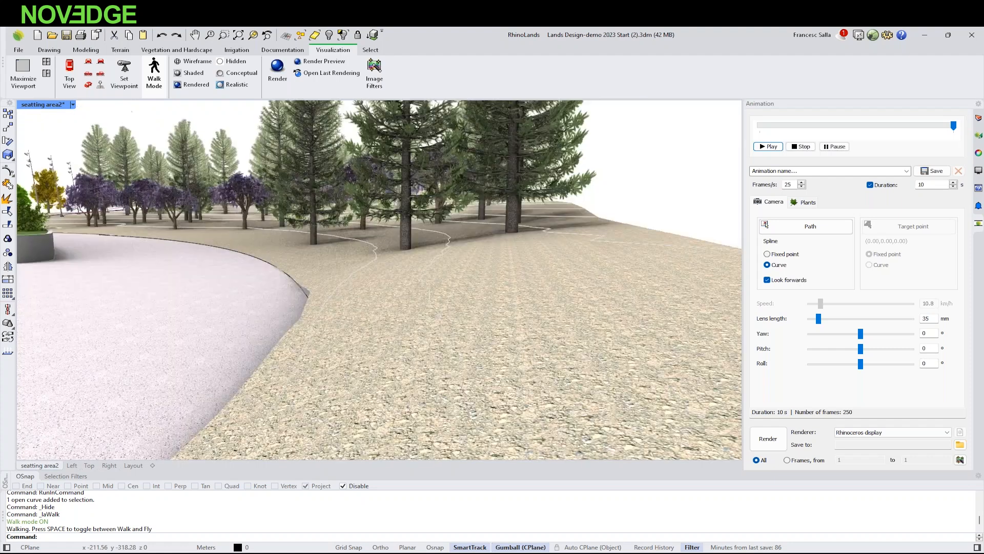
pyautogui.press('Left')
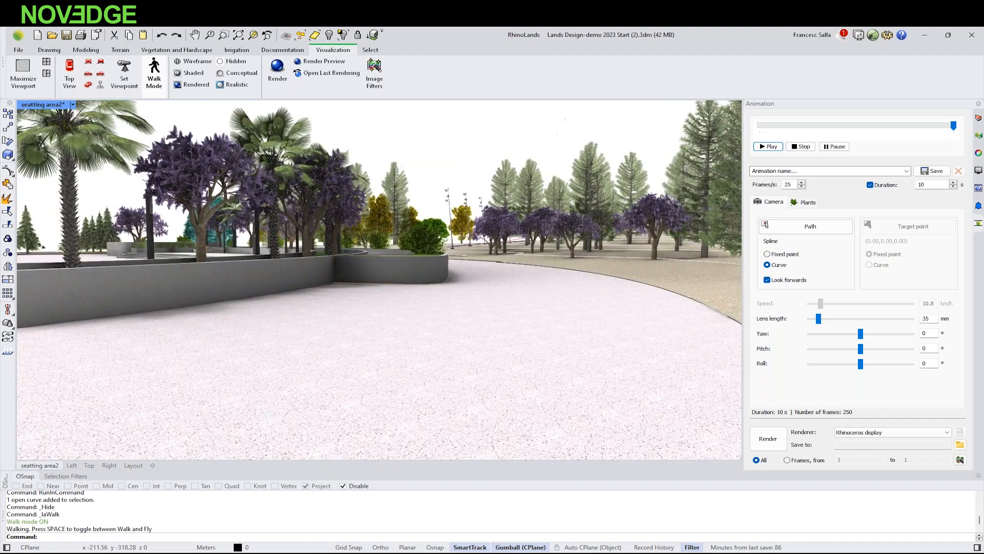
pyautogui.press('Right')
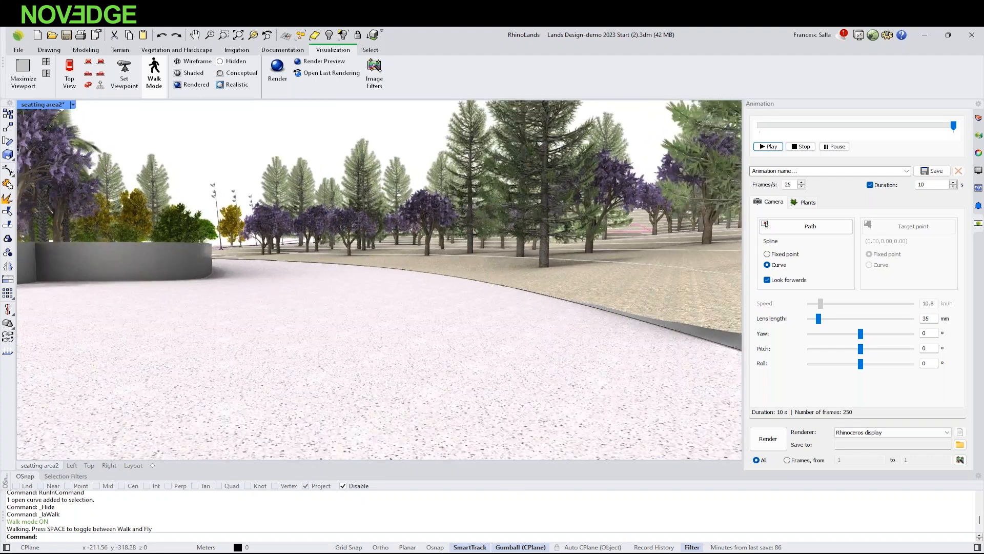
pyautogui.press('Up')
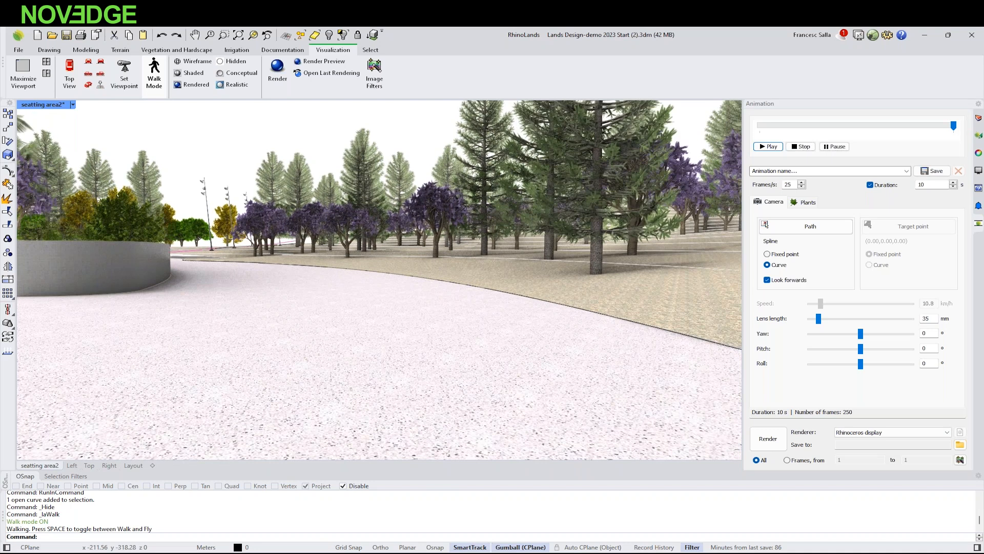
pyautogui.press('Up')
pyautogui.press('Right')
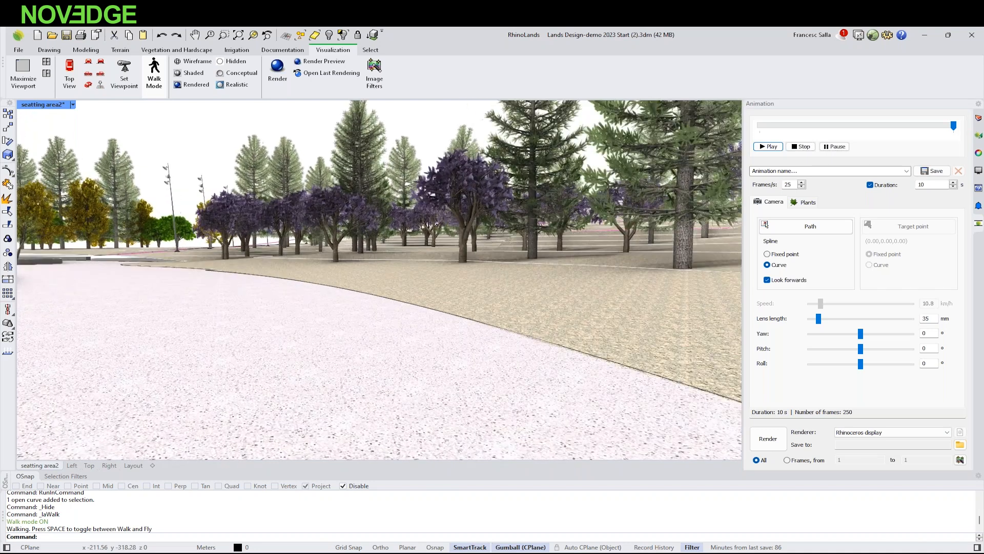
pyautogui.press('Up')
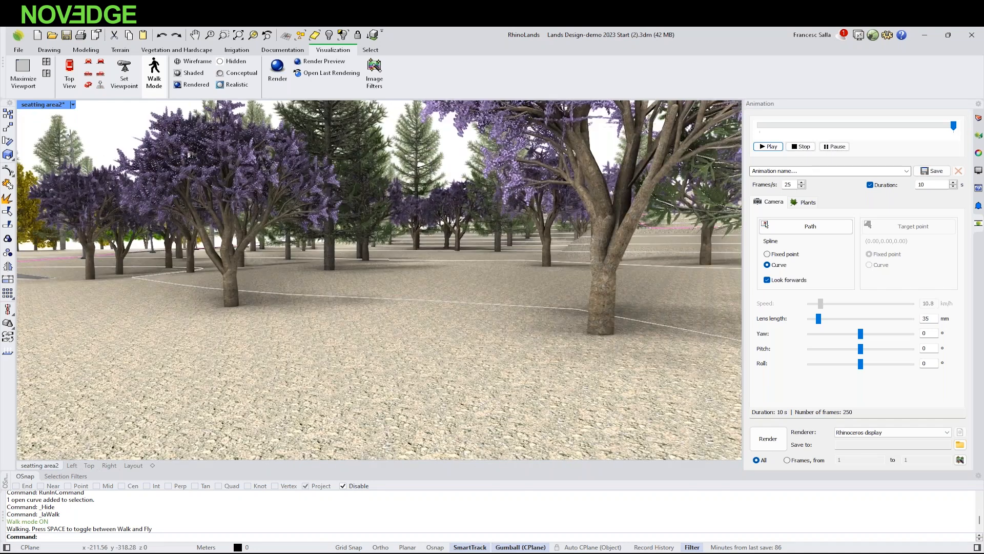
pyautogui.press('Left')
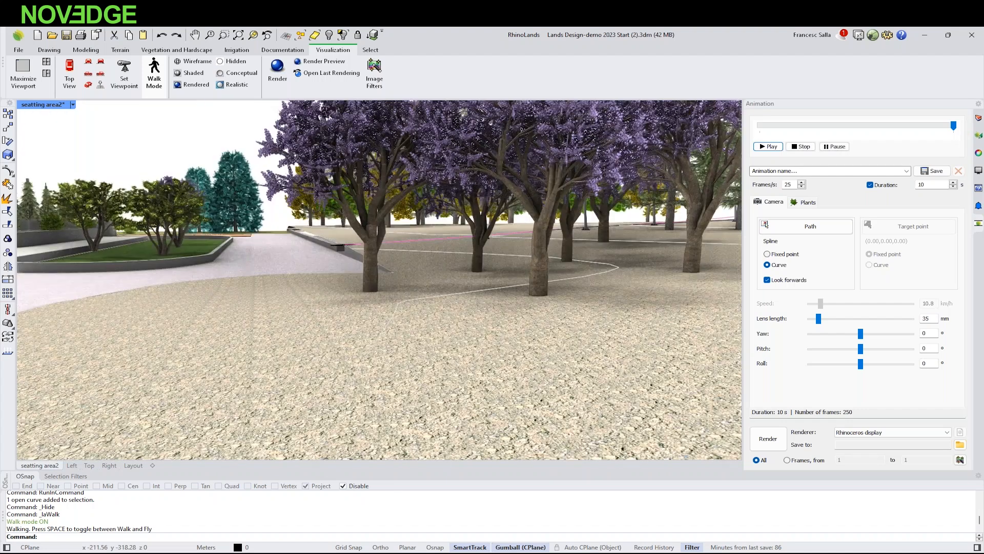
pyautogui.press('Left')
pyautogui.press('Right')
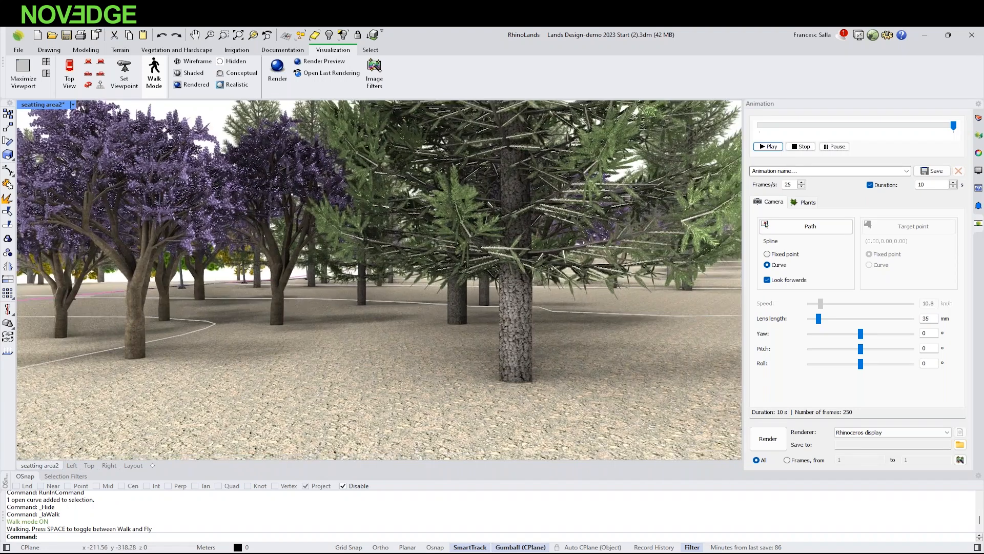
# - Leave Walk Mode and show the whole site from above
pyautogui.press('Escape')
pyautogui.scroll(-10, 370, 280)
pyautogui.moveTo(370, 277); pyautogui.dragTo(358, 329, button='right')
pyautogui.keyDown('shift'); pyautogui.moveTo(399, 295); pyautogui.dragTo(469, 240, button='right'); pyautogui.keyUp('shift')
pyautogui.moveTo(397, 259); pyautogui.dragTo(480, 202, button='right')
pyautogui.moveTo(430, 237); pyautogui.dragTo(450, 240, button='right')
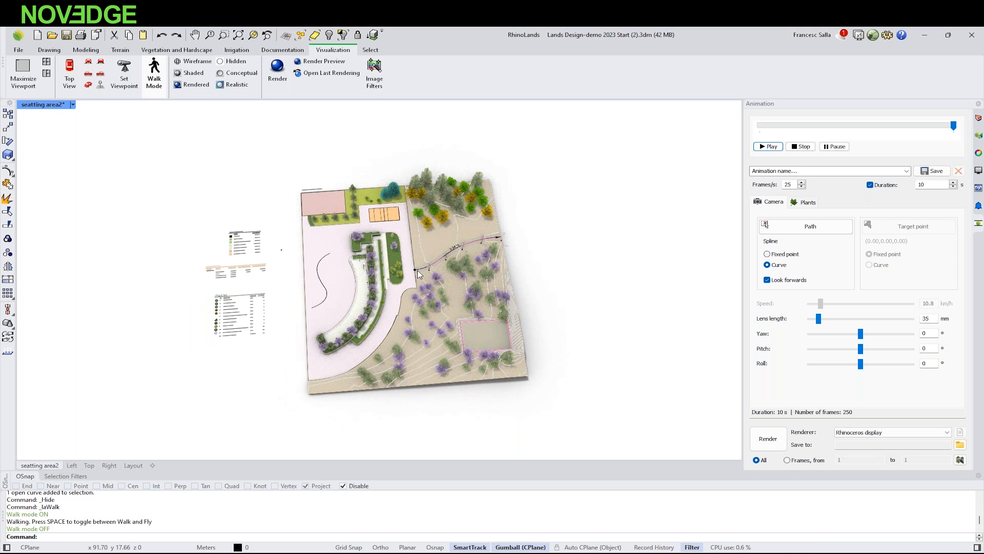
# - Open the Layout sheet and delete the empty rectangular frame below the plan detail
pyautogui.click(133, 466)
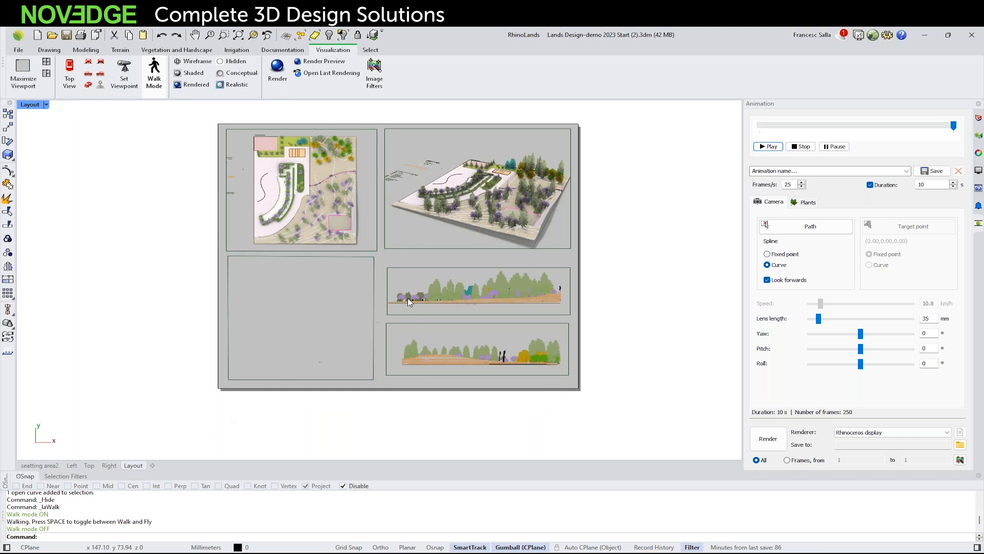
pyautogui.moveTo(381, 320); pyautogui.dragTo(349, 337, button='right')
pyautogui.click(373, 263)
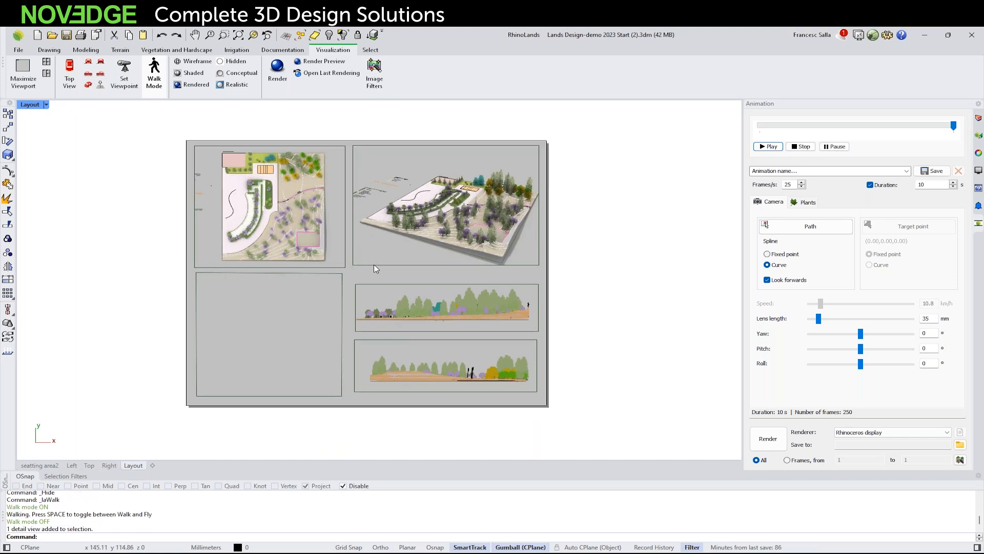
pyautogui.click(330, 274)
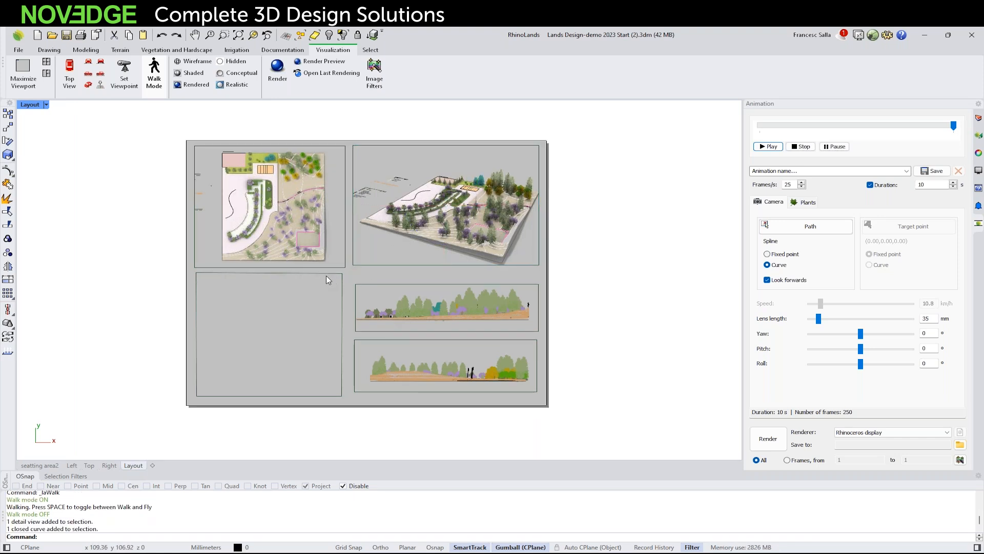
pyautogui.press('Escape')
pyautogui.scroll(-1, 289, 309)
pyautogui.scroll(1, 298, 310)
pyautogui.click(315, 274)
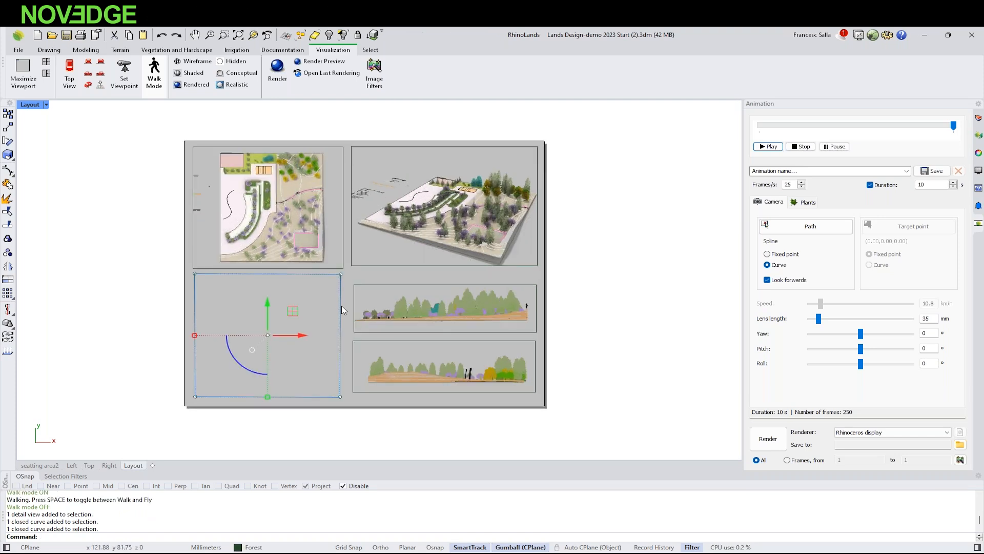
pyautogui.press('Delete')
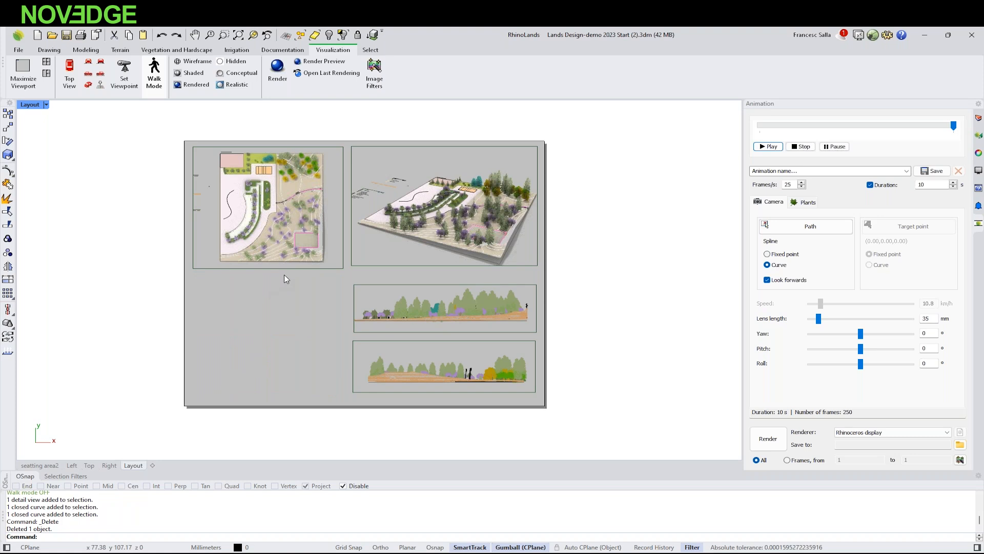
# - Reposition the site plan slightly inside the Top detail of the layout
pyautogui.click(284, 270)
pyautogui.doubleClick(331, 233)
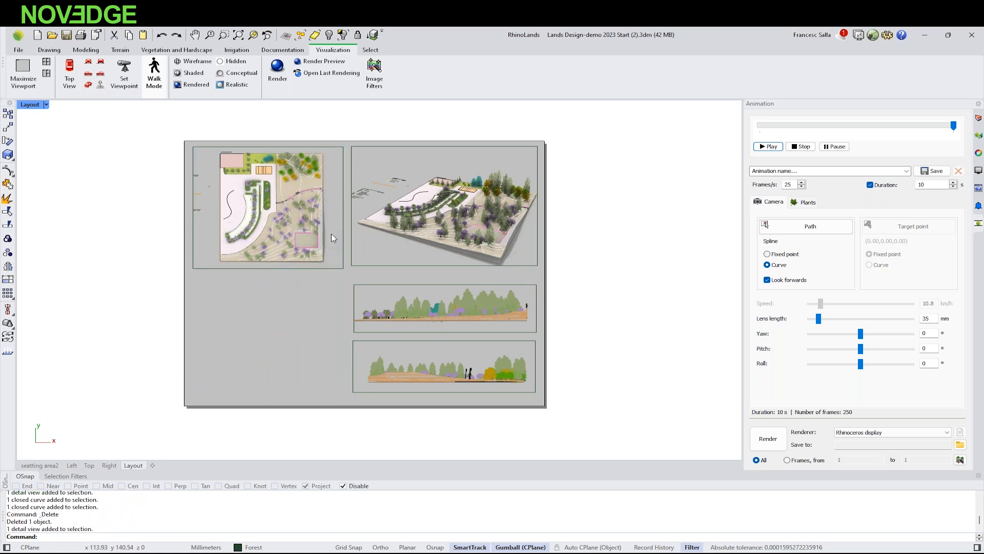
pyautogui.moveTo(329, 208)
pyautogui.mouseDown(button='right')
pyautogui.moveTo(307, 211)
pyautogui.moveTo(331, 211)
pyautogui.moveTo(321, 215)
pyautogui.mouseUp(button='right')
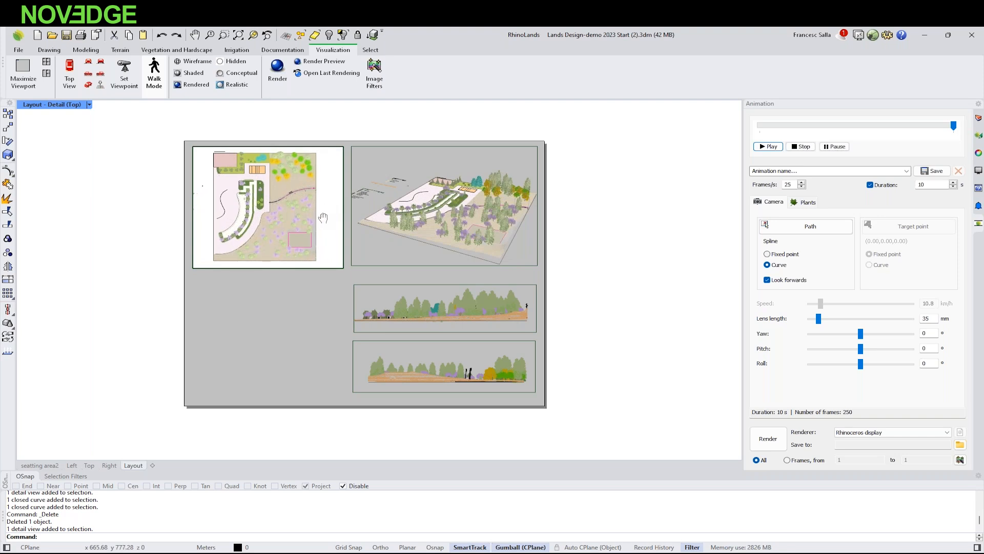
pyautogui.doubleClick(329, 133)
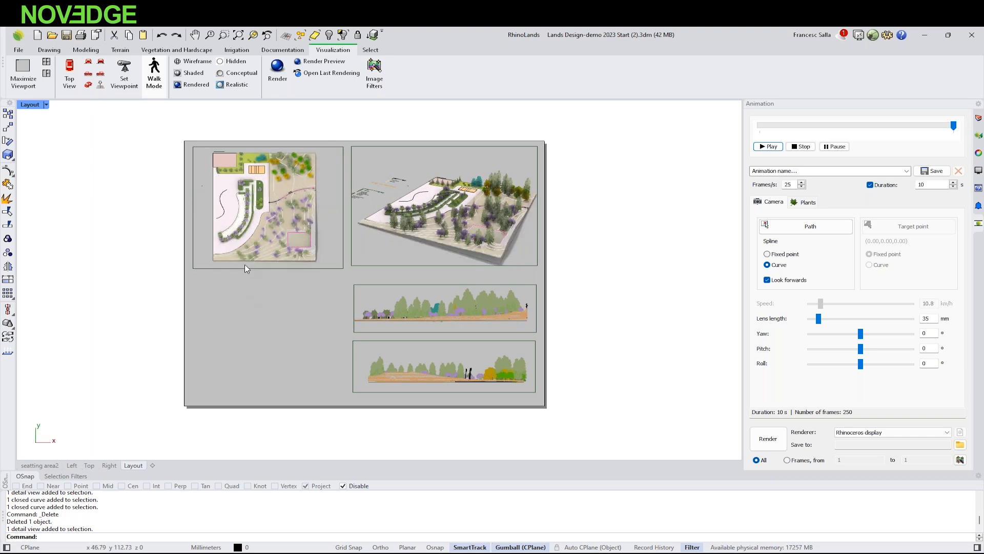
# - Show the Top detail's plants as 2D crown drawings with hatches and set its display mode to Wireframe
pyautogui.doubleClick(324, 215)
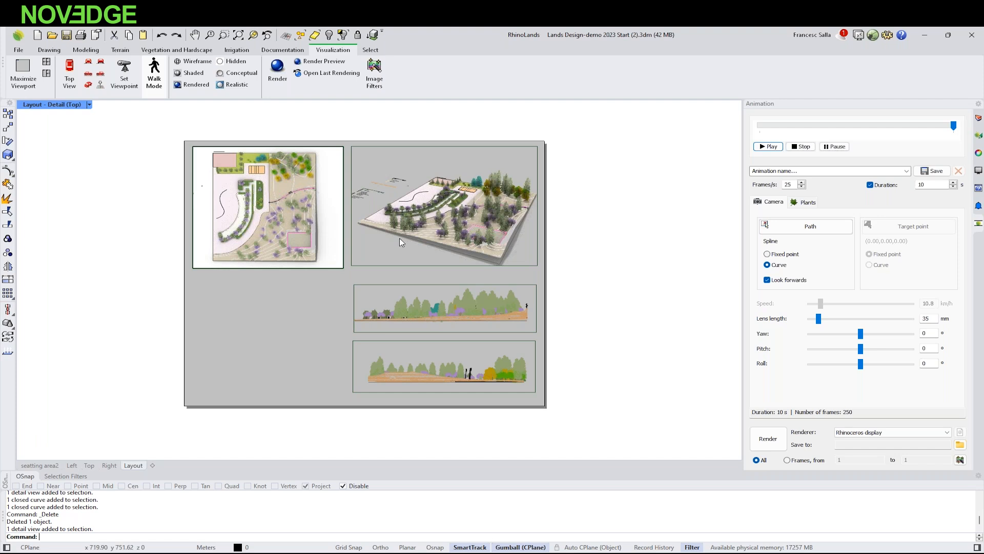
pyautogui.click(978, 136)
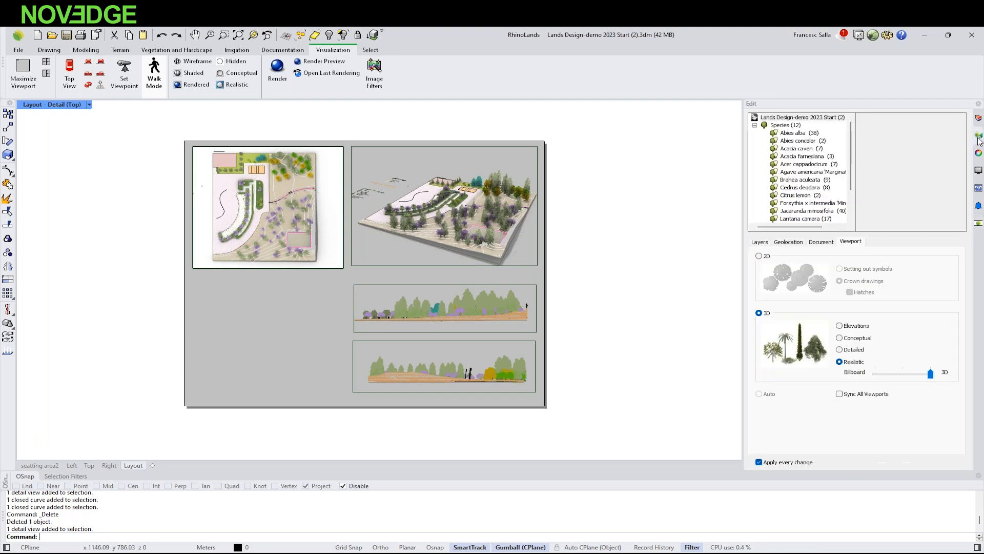
pyautogui.click(760, 256)
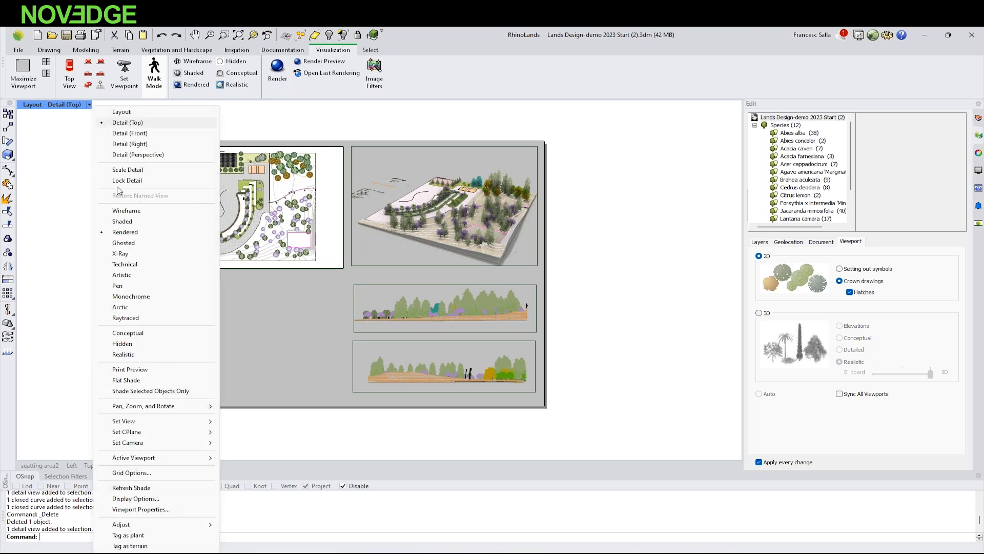
pyautogui.click(125, 210)
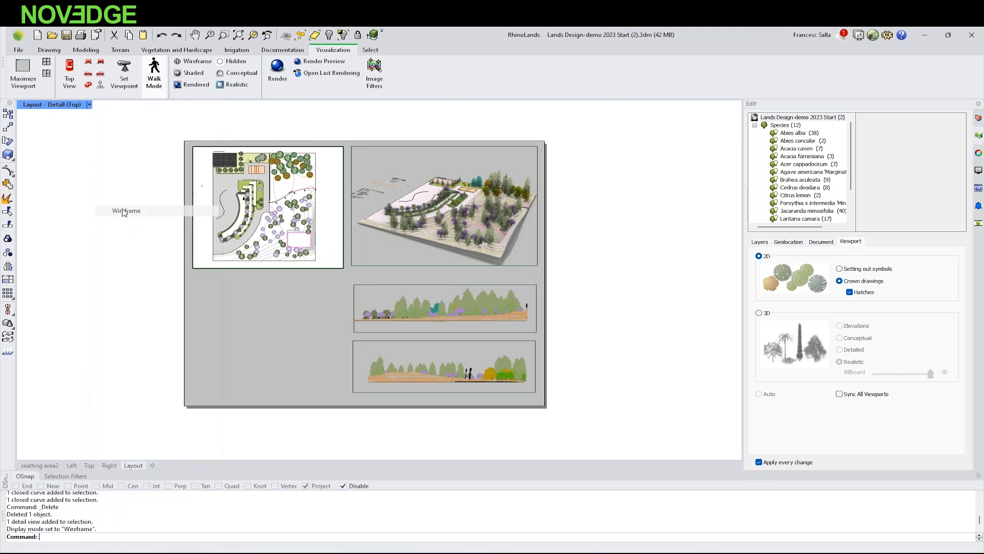
pyautogui.doubleClick(568, 234)
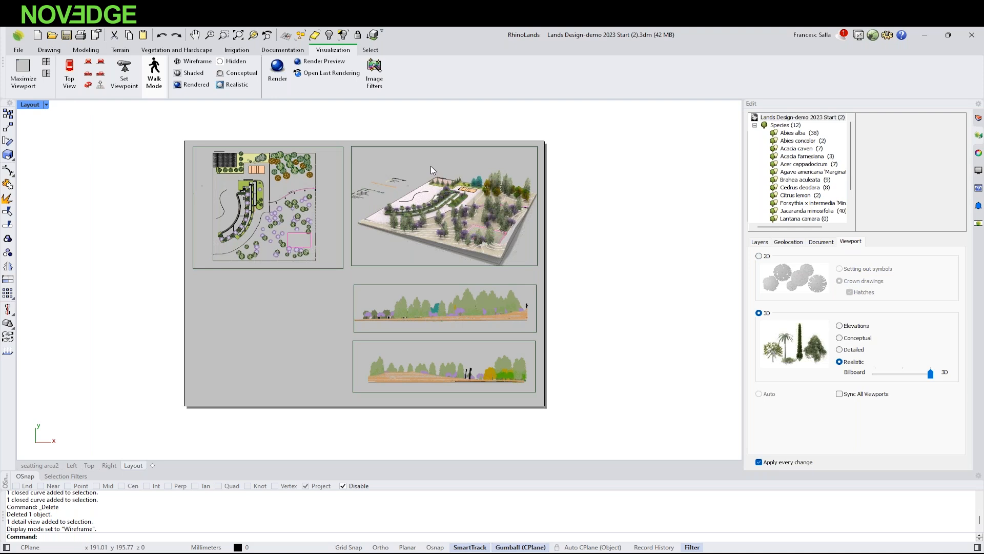
# - Rotate the model inside the Perspective detail so the paved area faces the front, and leave the detail
pyautogui.doubleClick(430, 165)
pyautogui.moveTo(416, 201); pyautogui.dragTo(503, 200, button='right')
pyautogui.doubleClick(574, 235)
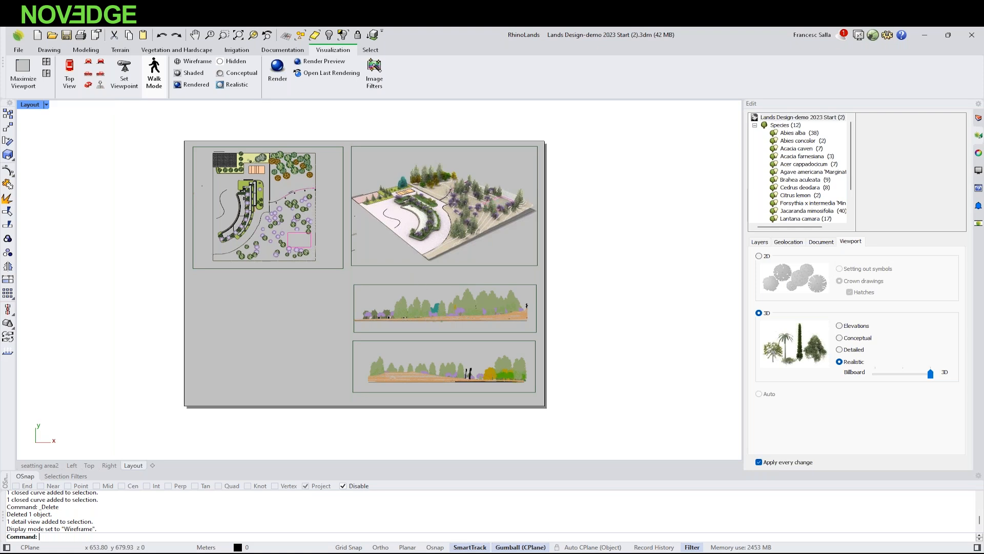
# - Set the plant representation in the Front detail to 3D Elevations
pyautogui.doubleClick(376, 298)
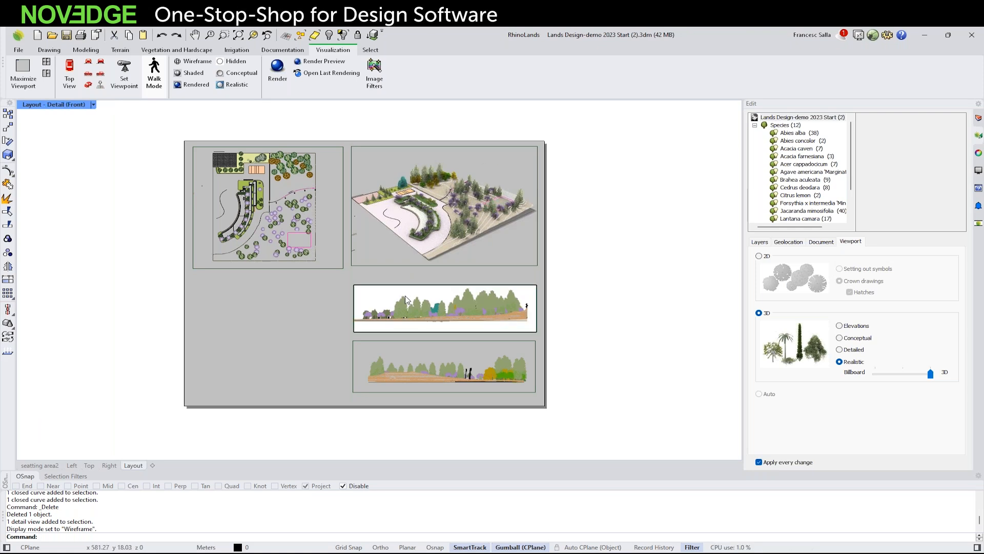
pyautogui.click(839, 326)
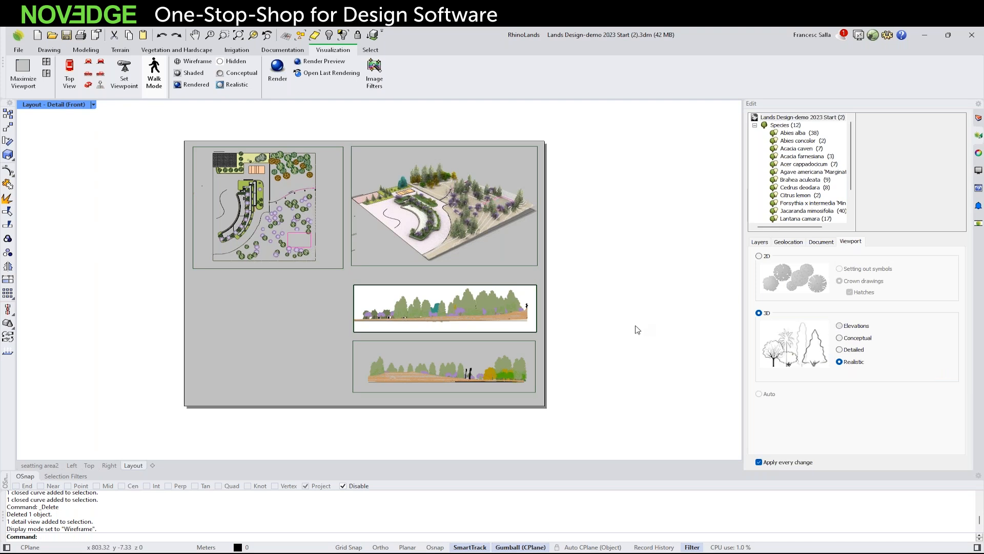
# - Leave the Front detail and add a new detail with Top projection in the empty layout area below the site plan
pyautogui.doubleClick(632, 326)
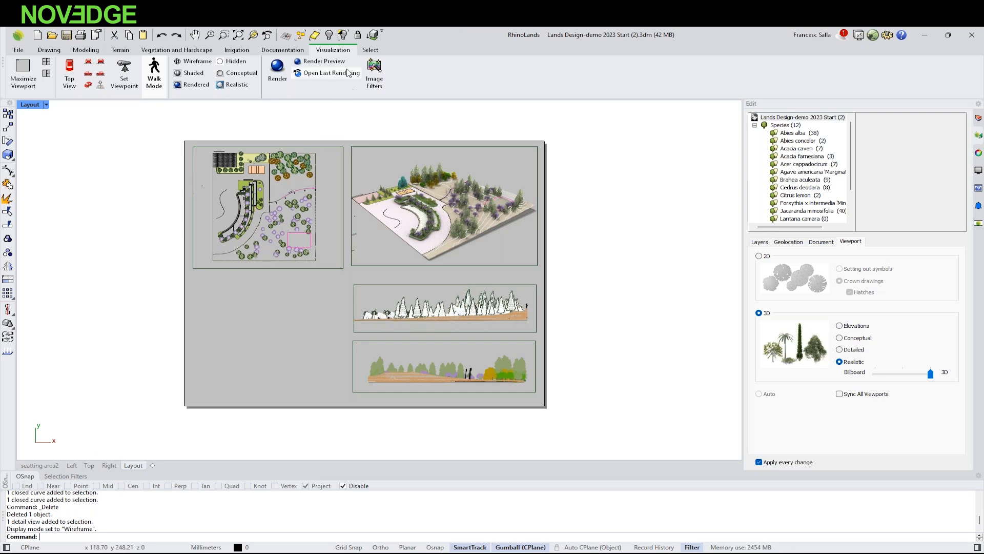
pyautogui.click(283, 50)
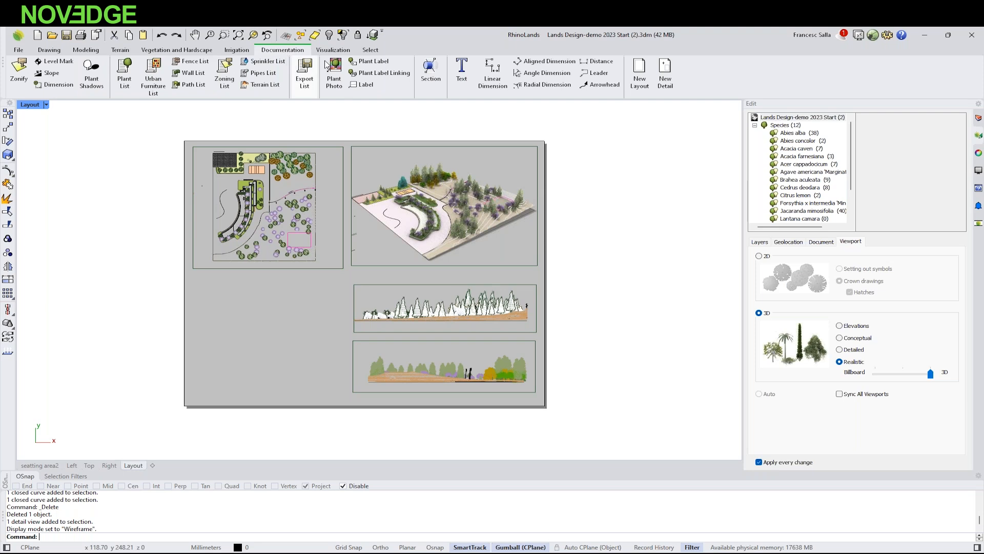
pyautogui.click(665, 74)
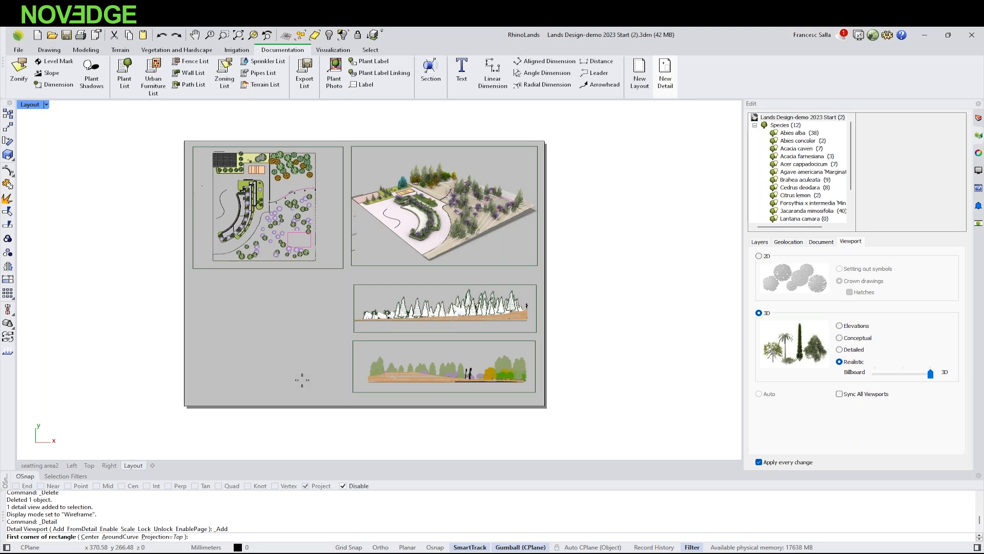
pyautogui.click(199, 282)
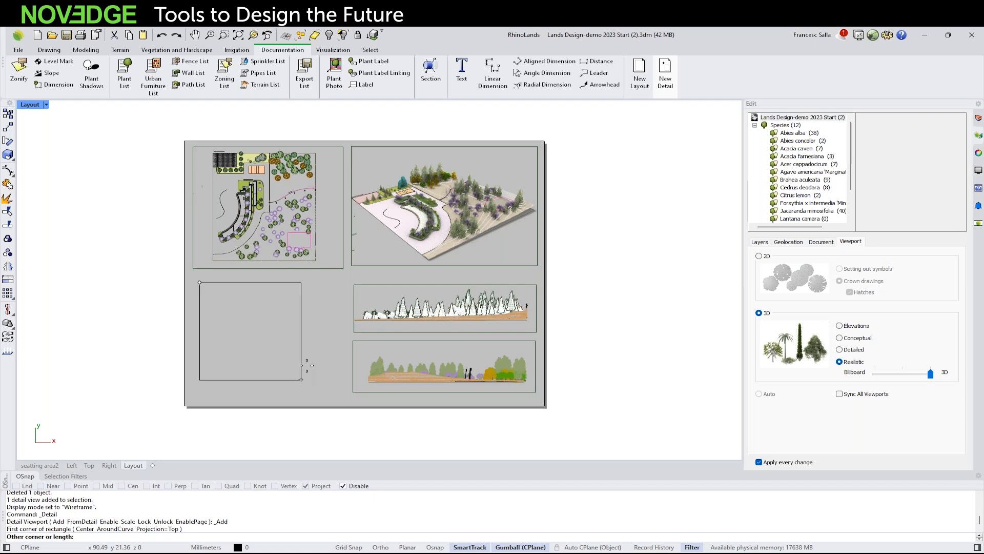
pyautogui.click(306, 365)
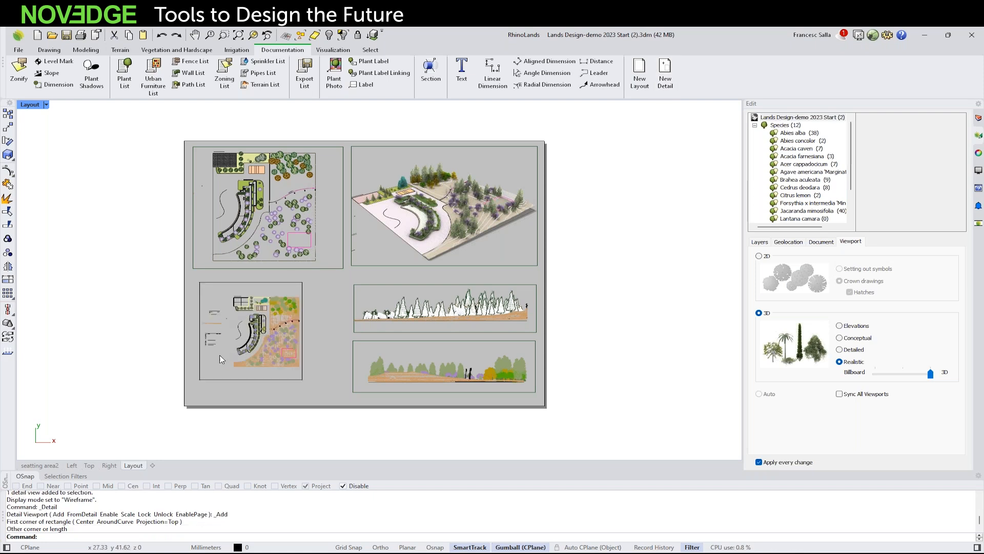
# - Frame the plant list inside the new Top detail so the list fills it, and leave the detail
pyautogui.doubleClick(223, 347)
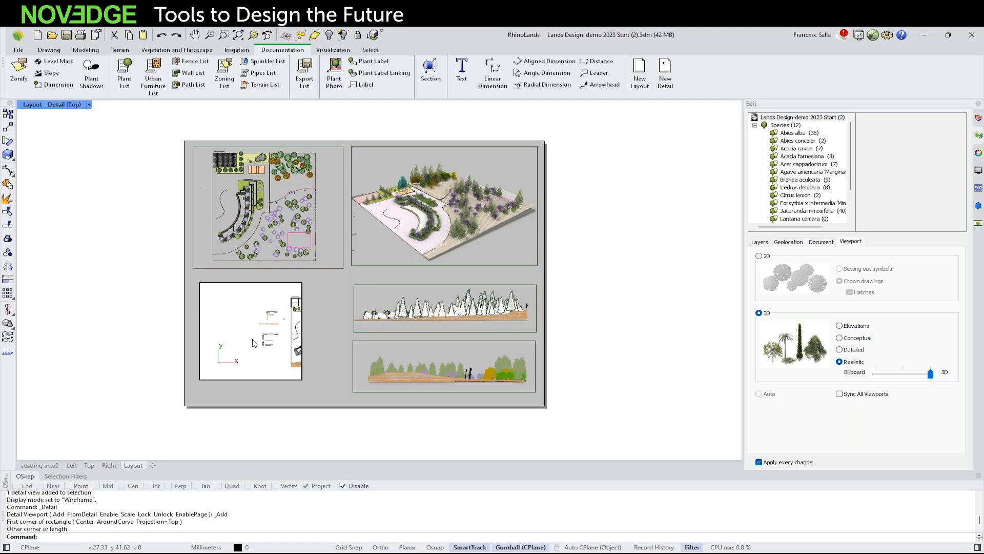
pyautogui.scroll(5, 279, 346)
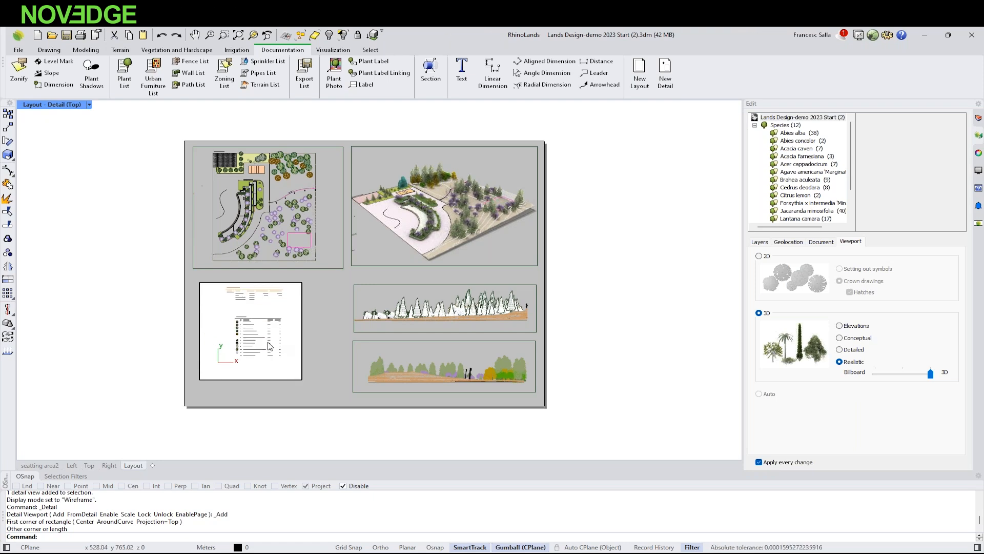
pyautogui.scroll(1, 268, 346)
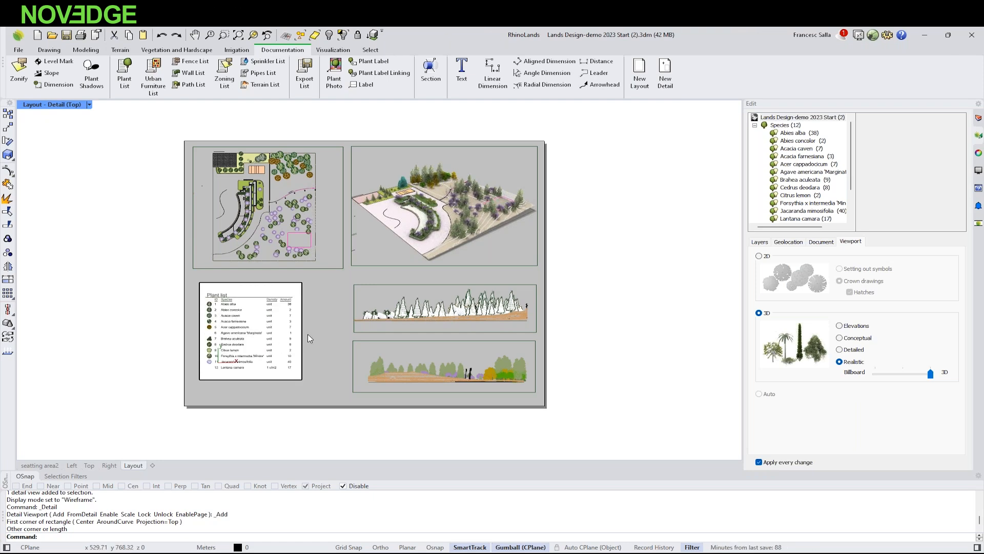
pyautogui.doubleClick(308, 367)
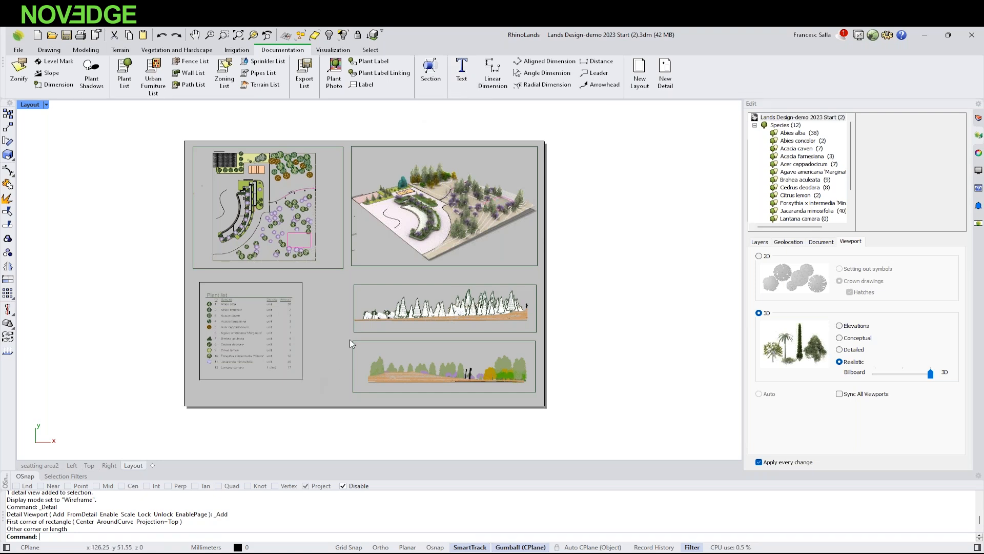
pyautogui.moveTo(234, 350); pyautogui.dragTo(204, 362, button='right')
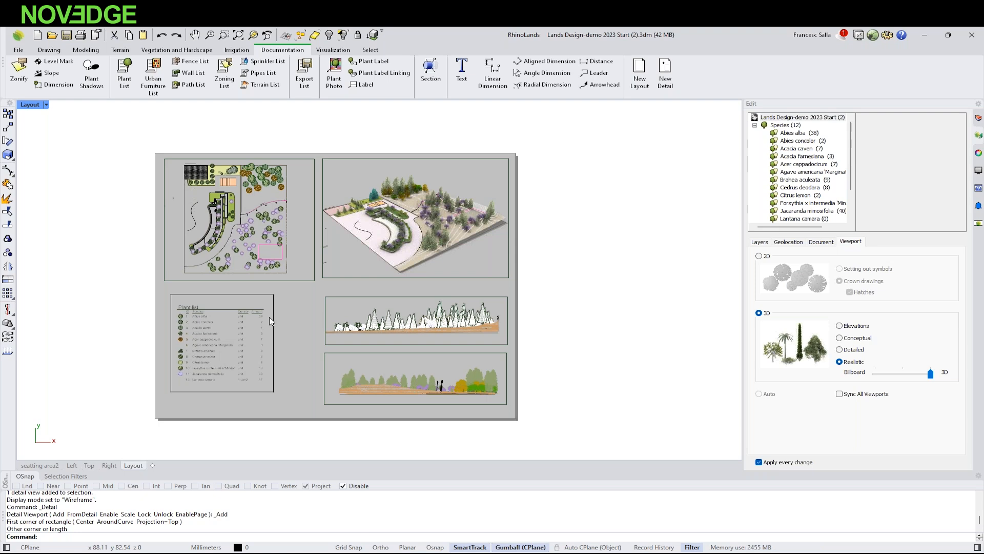
# - Switch from the layout to the seatting area2 view and examine the landscape model from a lower oblique angle
pyautogui.click(41, 465)
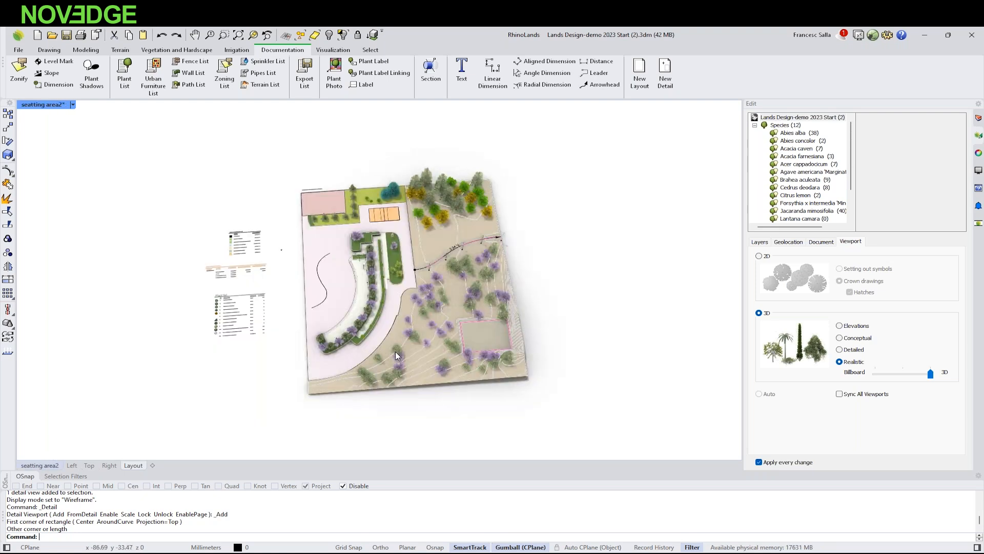
pyautogui.moveTo(438, 322); pyautogui.dragTo(476, 266, button='right')
pyautogui.scroll(5, 474, 268)
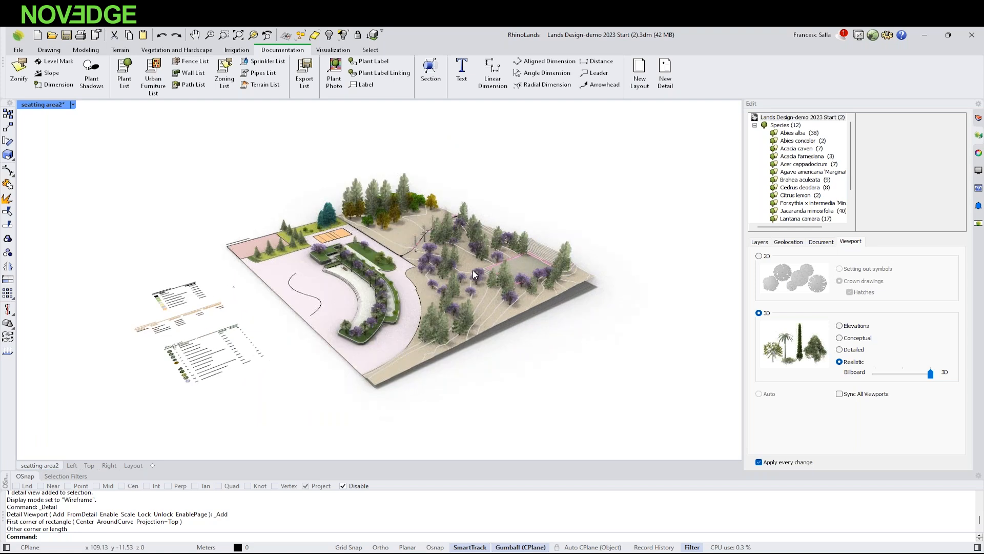